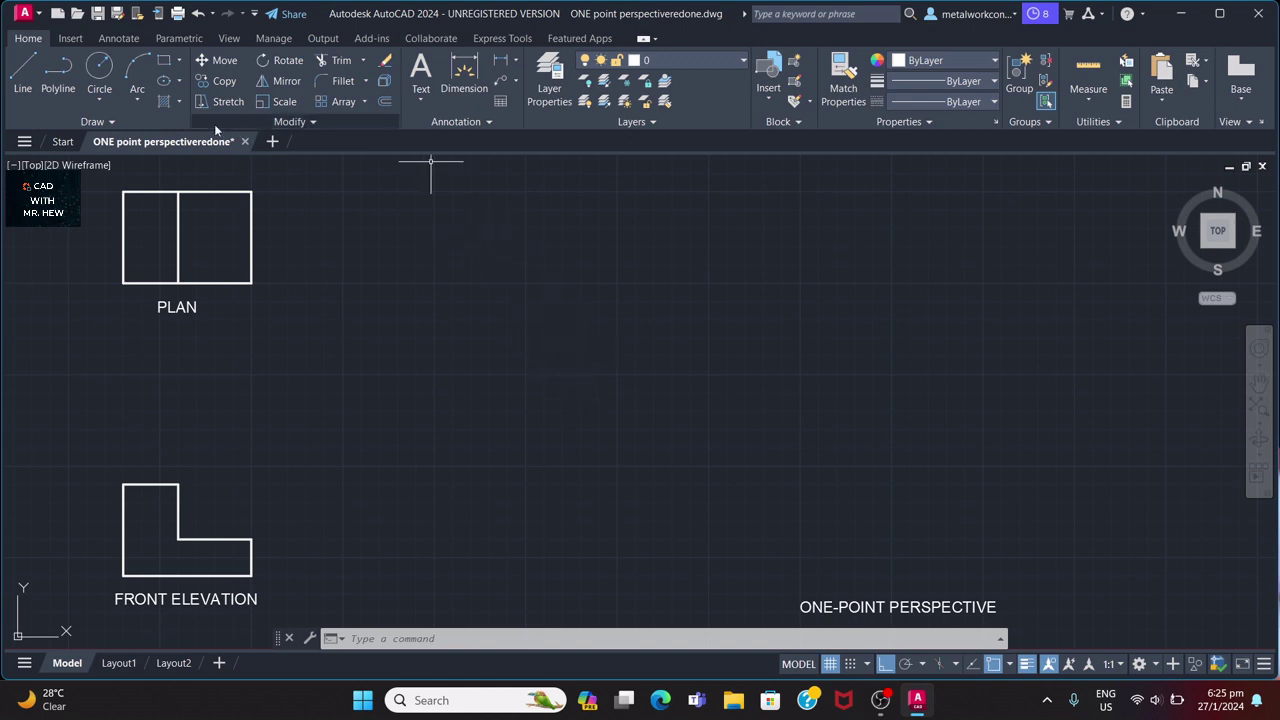
With grid Snap on, draw a long horizontal ground line just above the ONE-POINT PERSPECTIVE title.
left_click(22, 68)
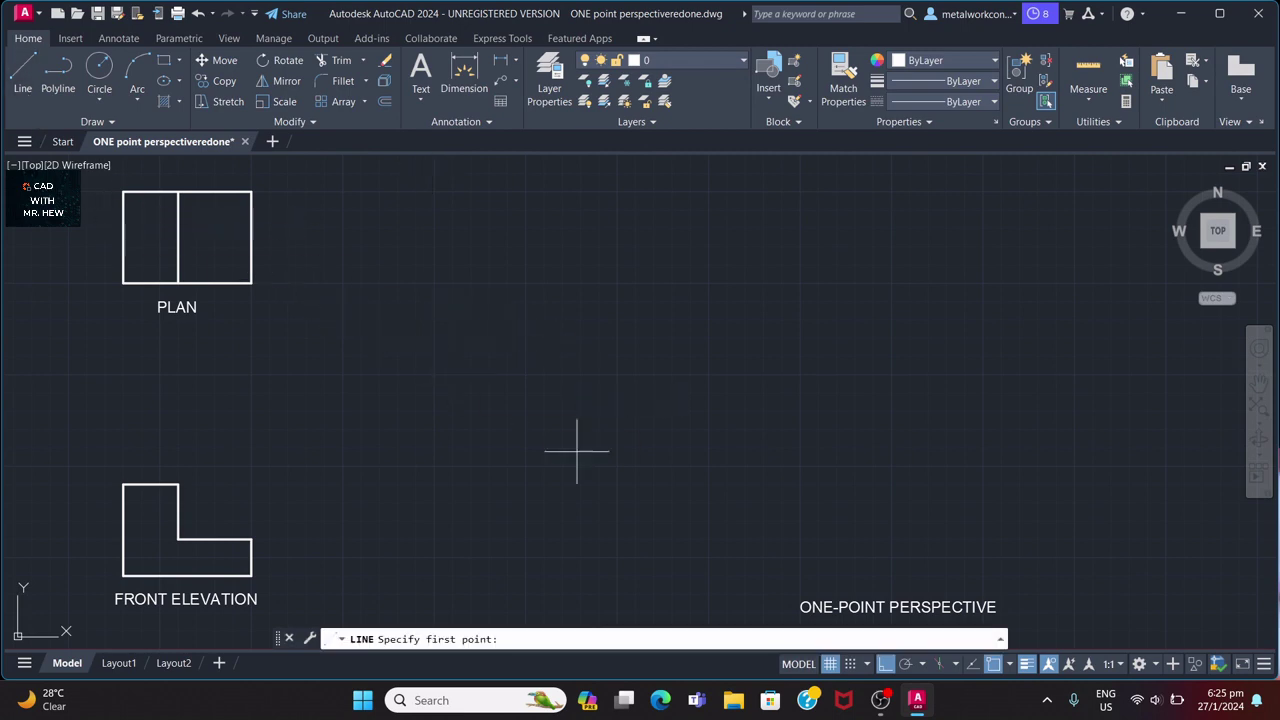
left_click(851, 665)
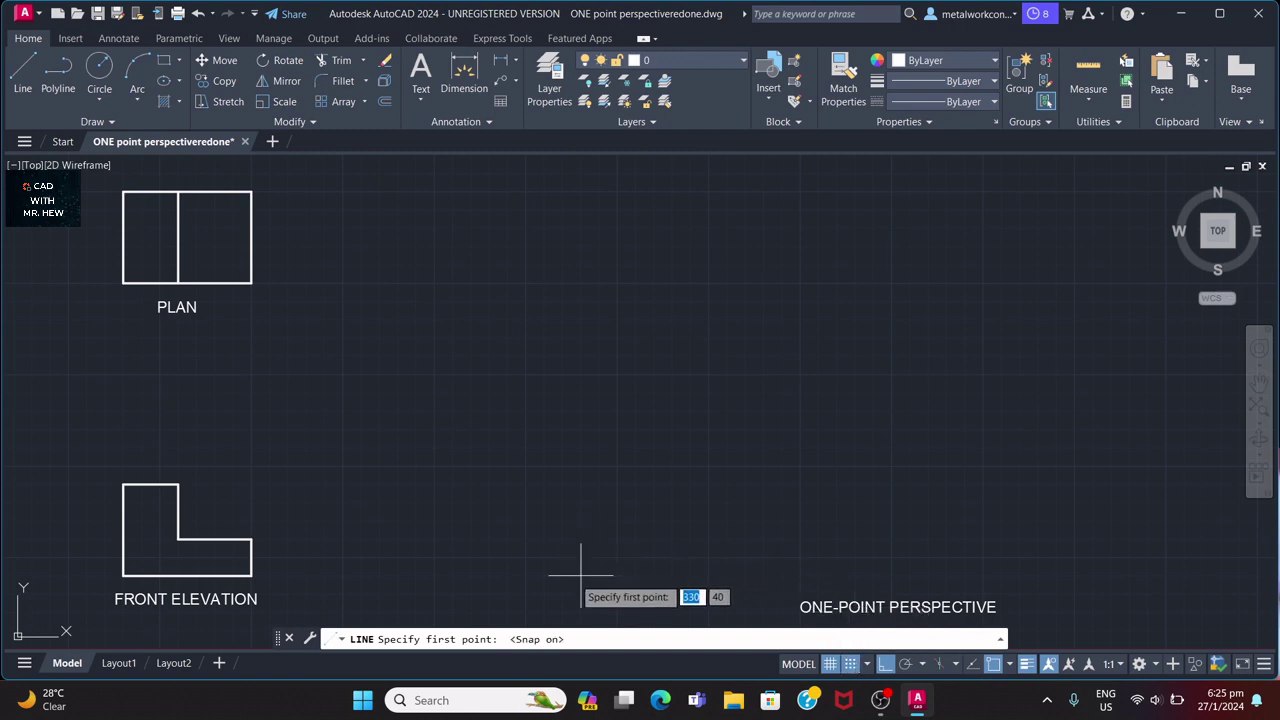
left_click(543, 575)
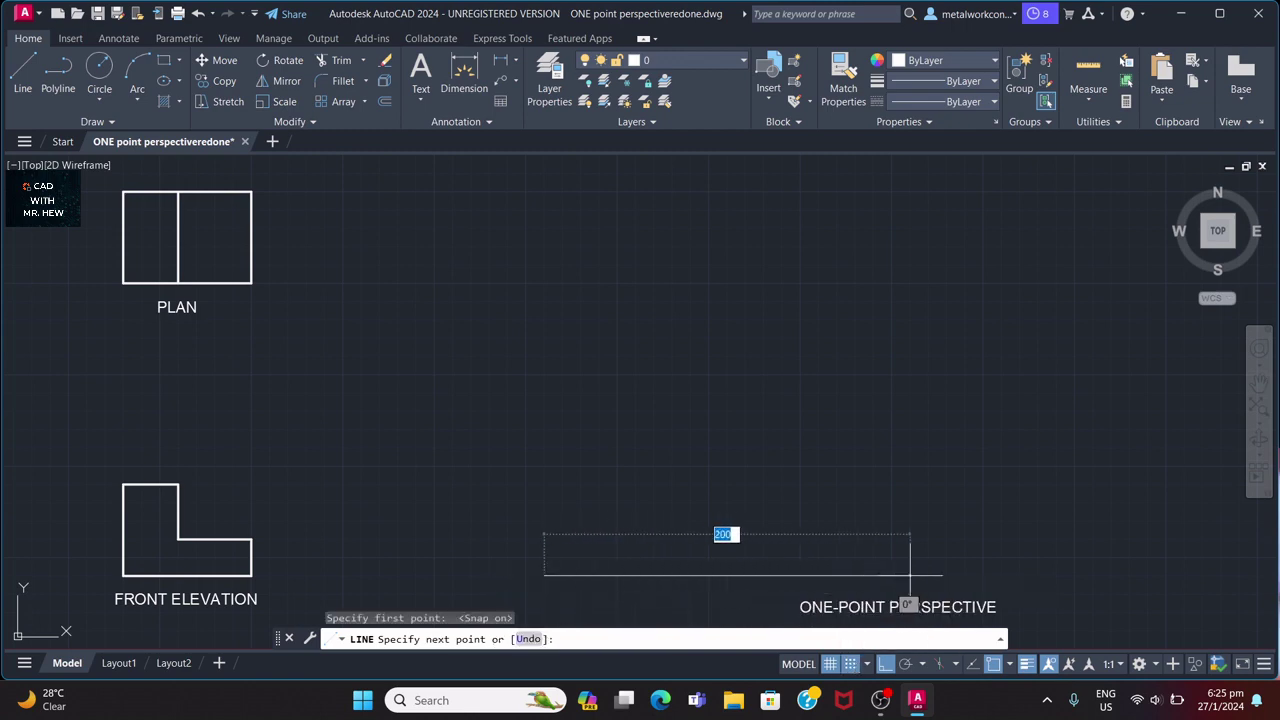
left_click(1112, 576)
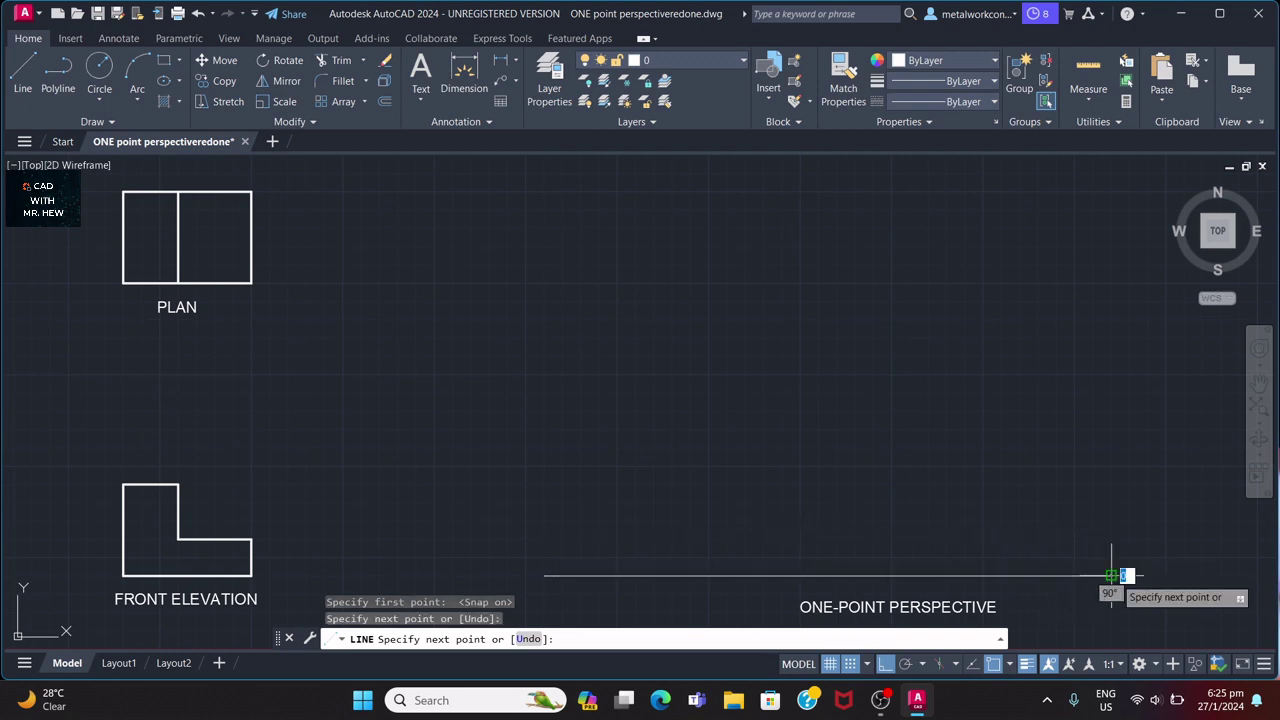
key("Return")
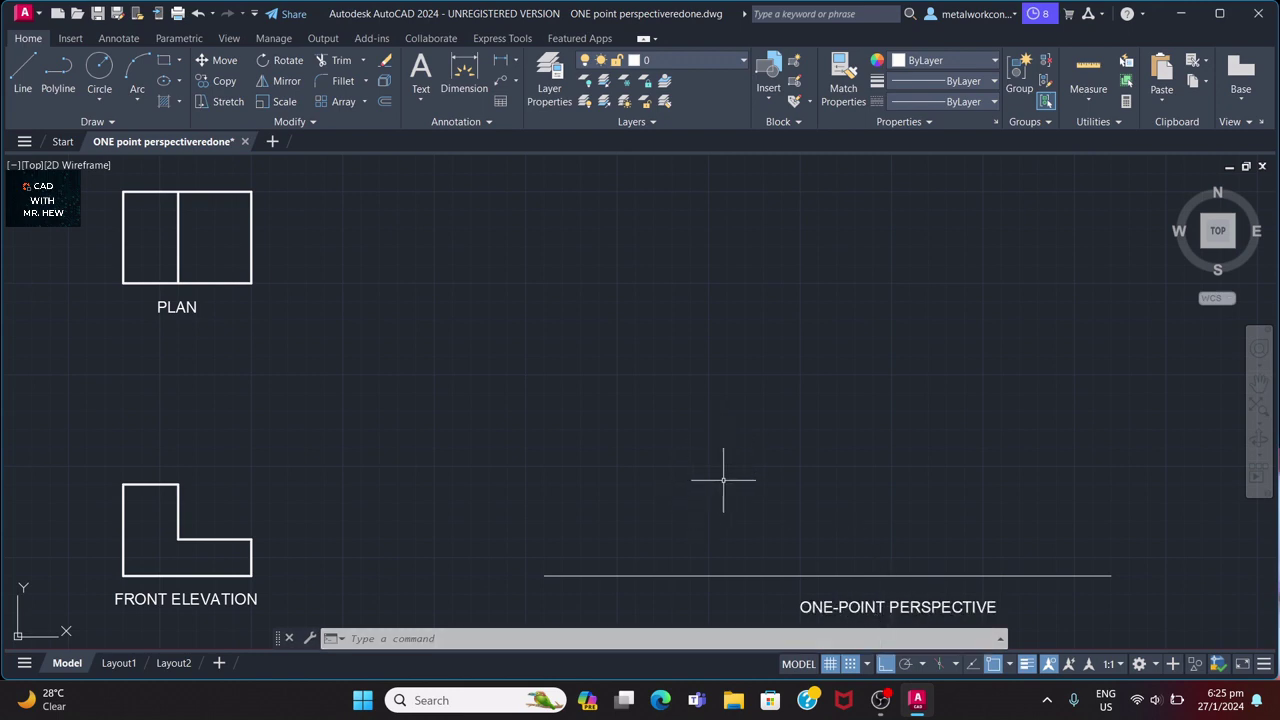
Place GL text labels at the right and left ends of the ground line, height 6, rotation 0.
type("t")
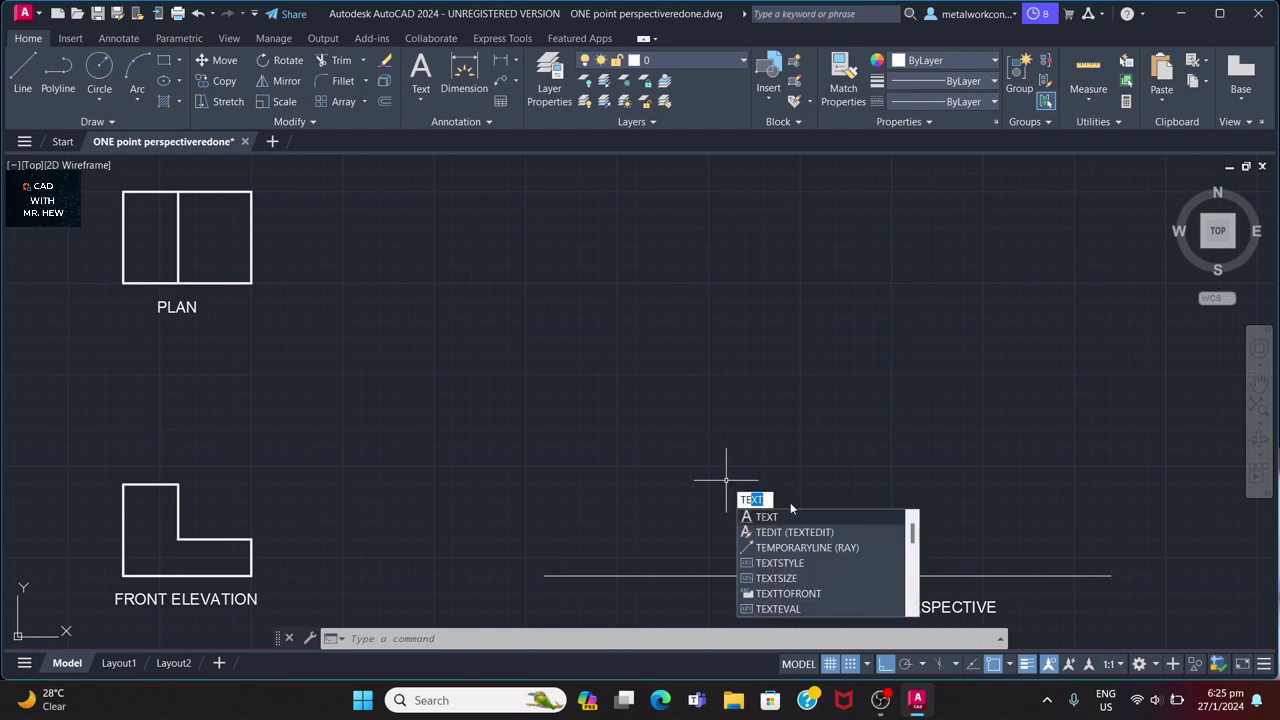
key("Return")
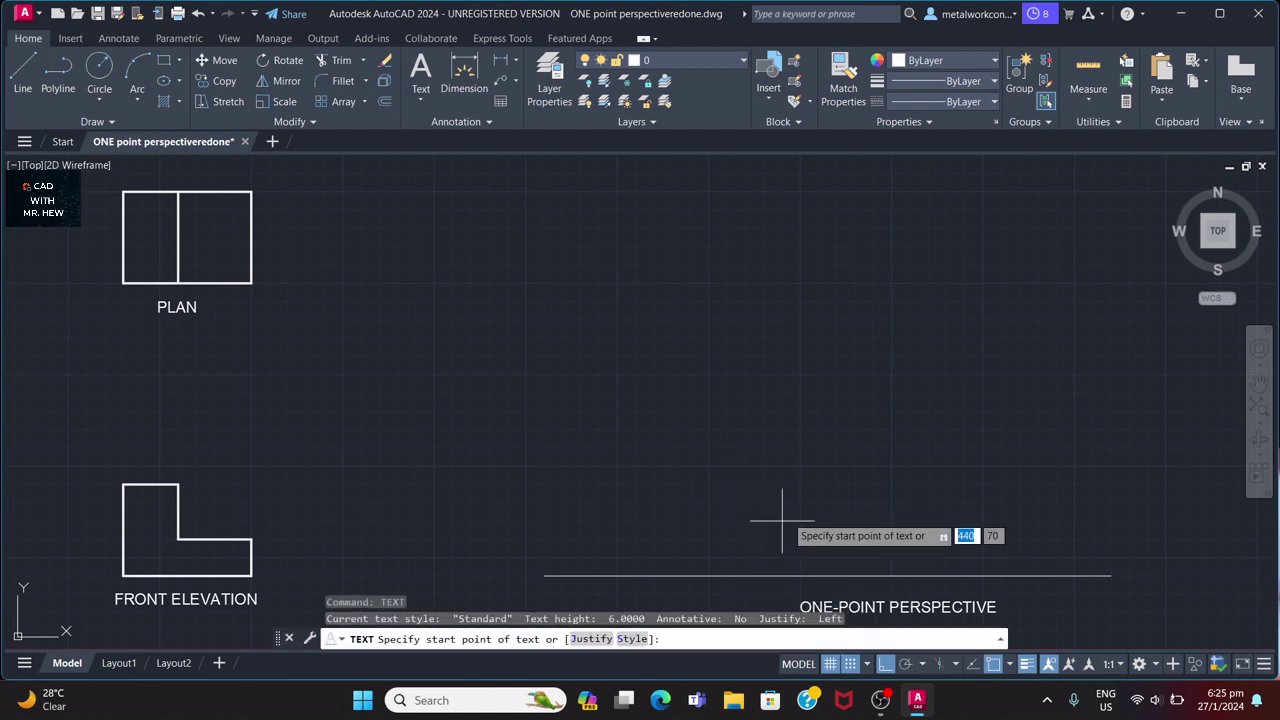
left_click(1111, 575)
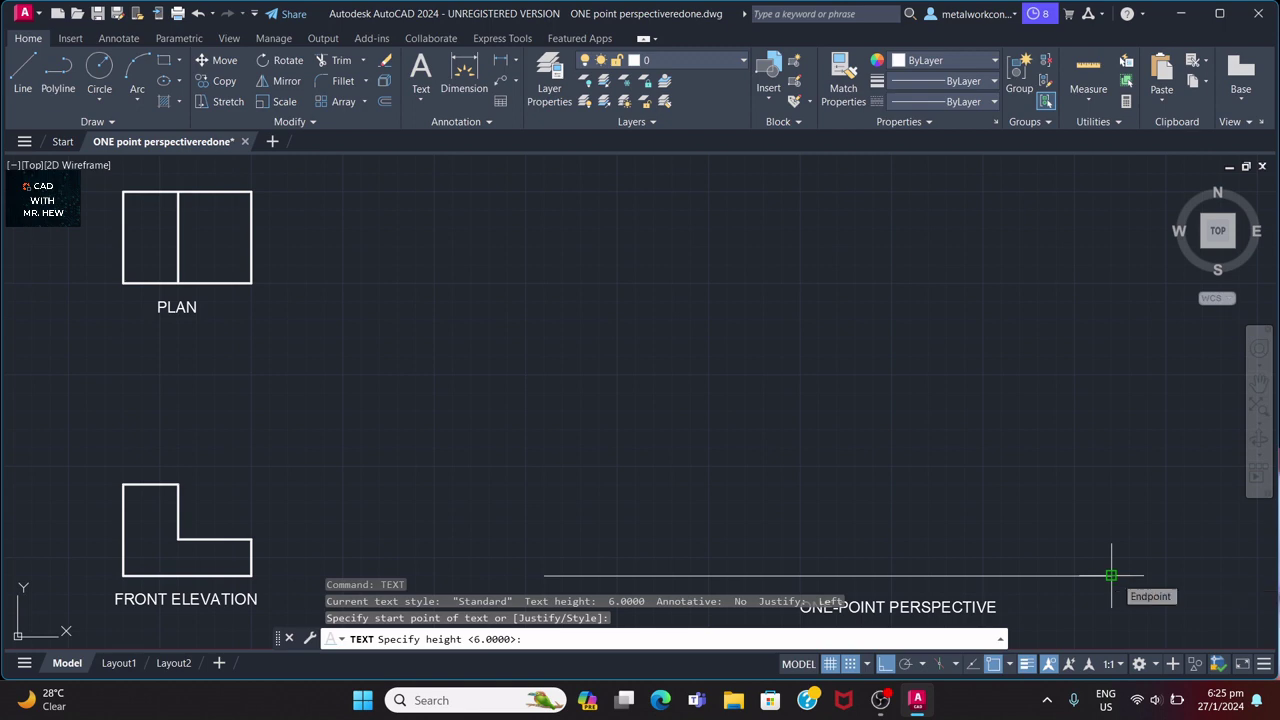
type("GL")
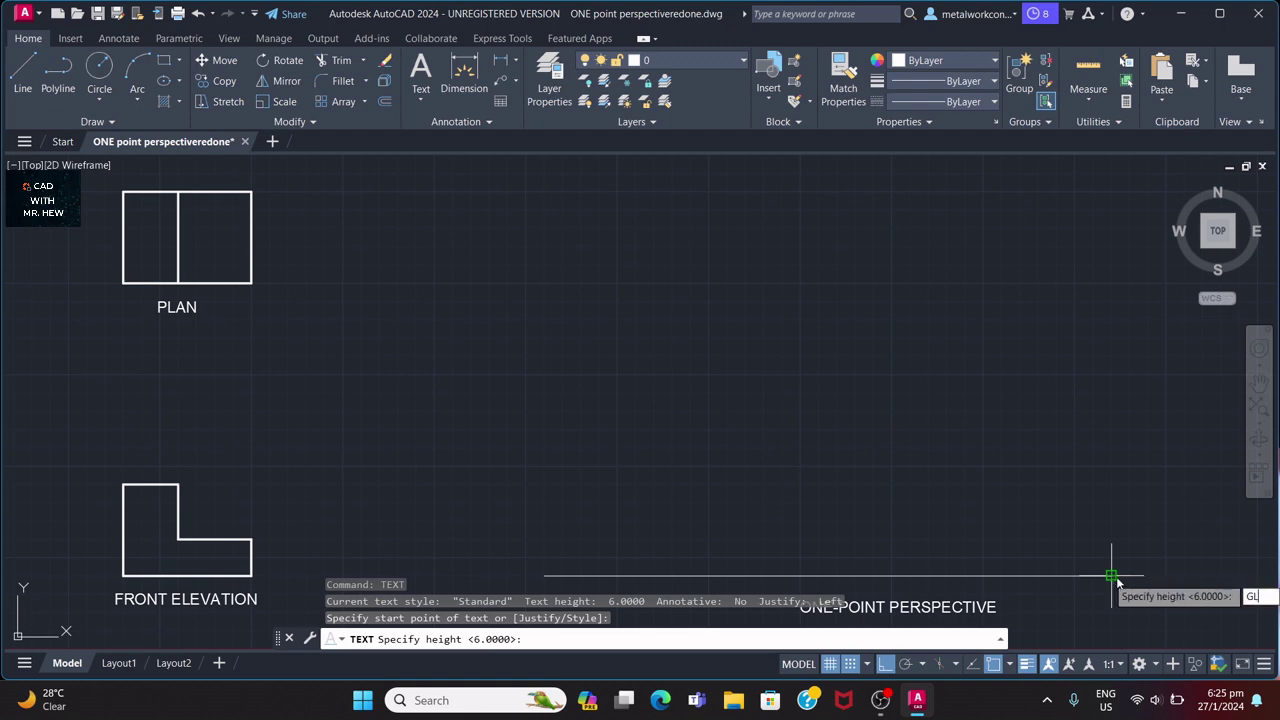
key("Return")
key("Return")
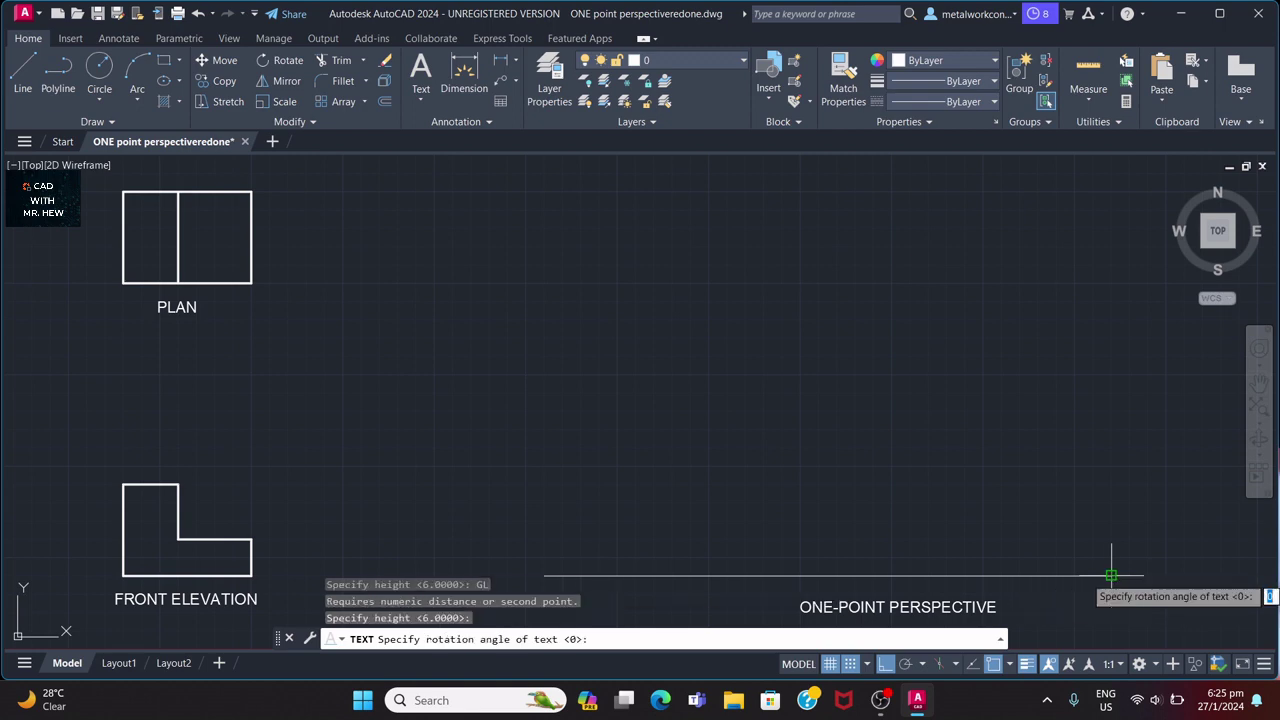
key("Return")
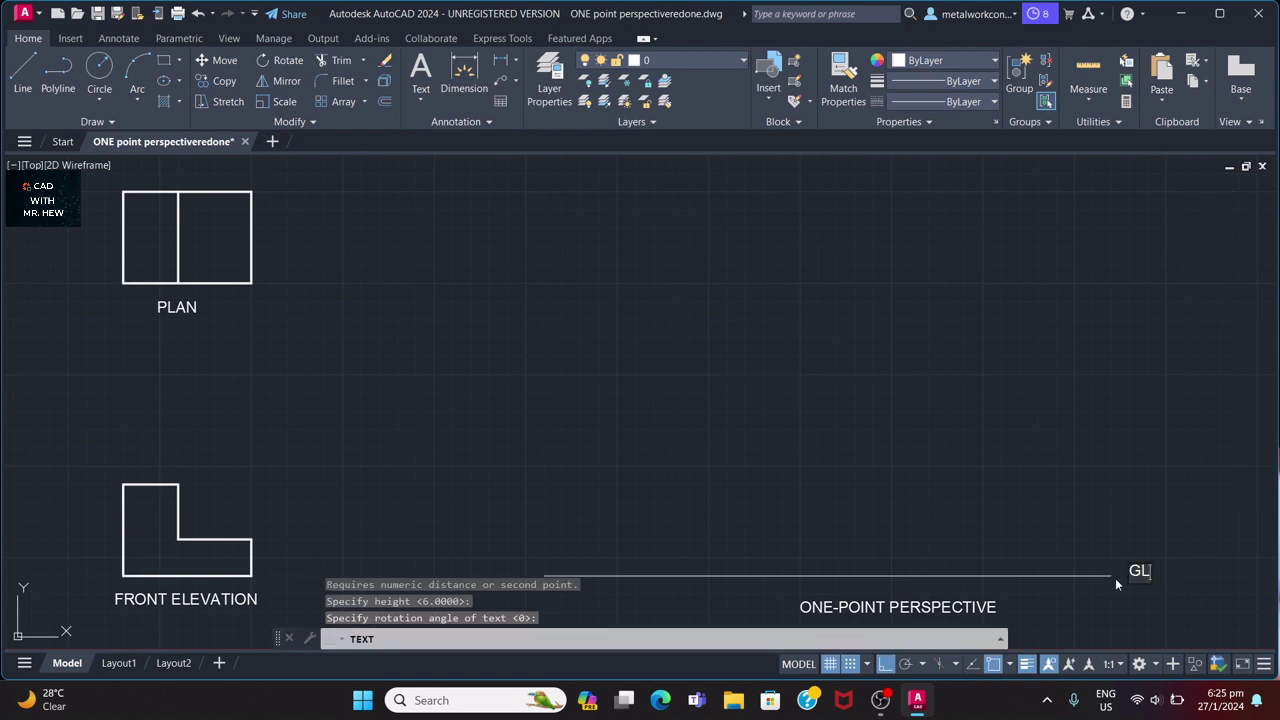
left_click(511, 567)
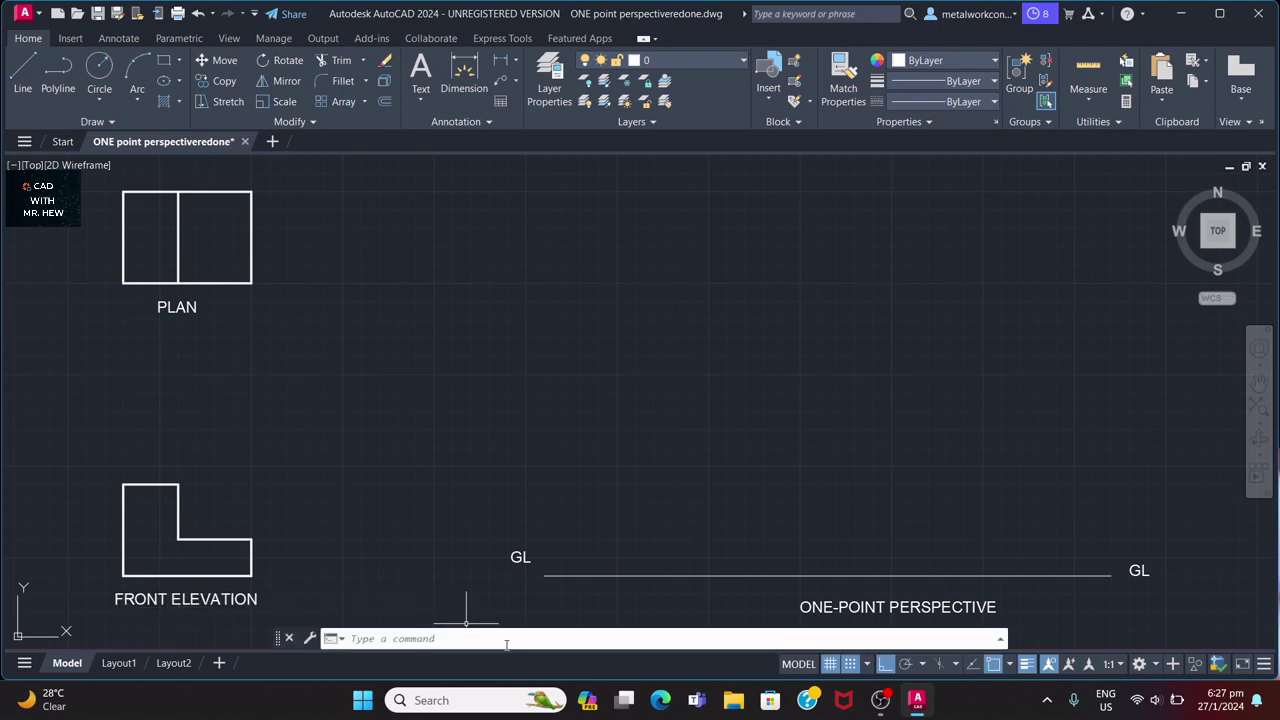
type("l")
key("Return")
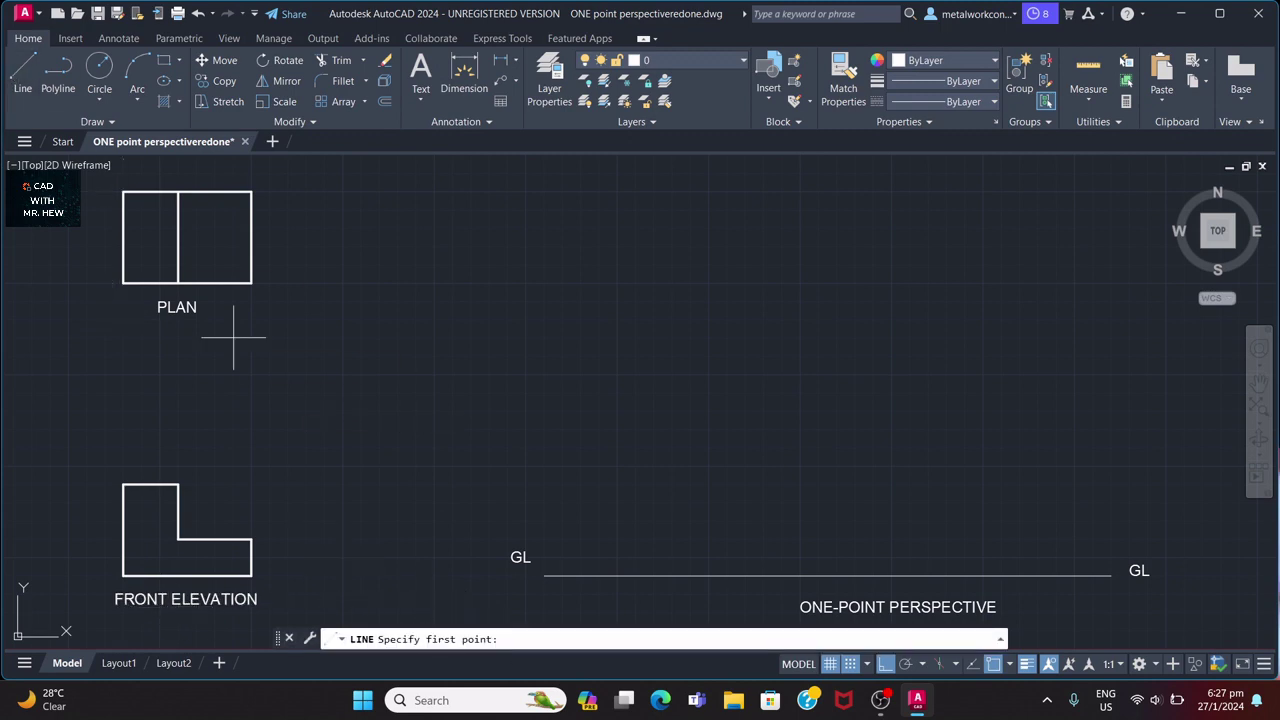
Draw the stepped L-shaped outline on GL: 40 up, 30 across, down, 80 across, down, and back along GL.
left_click(672, 576)
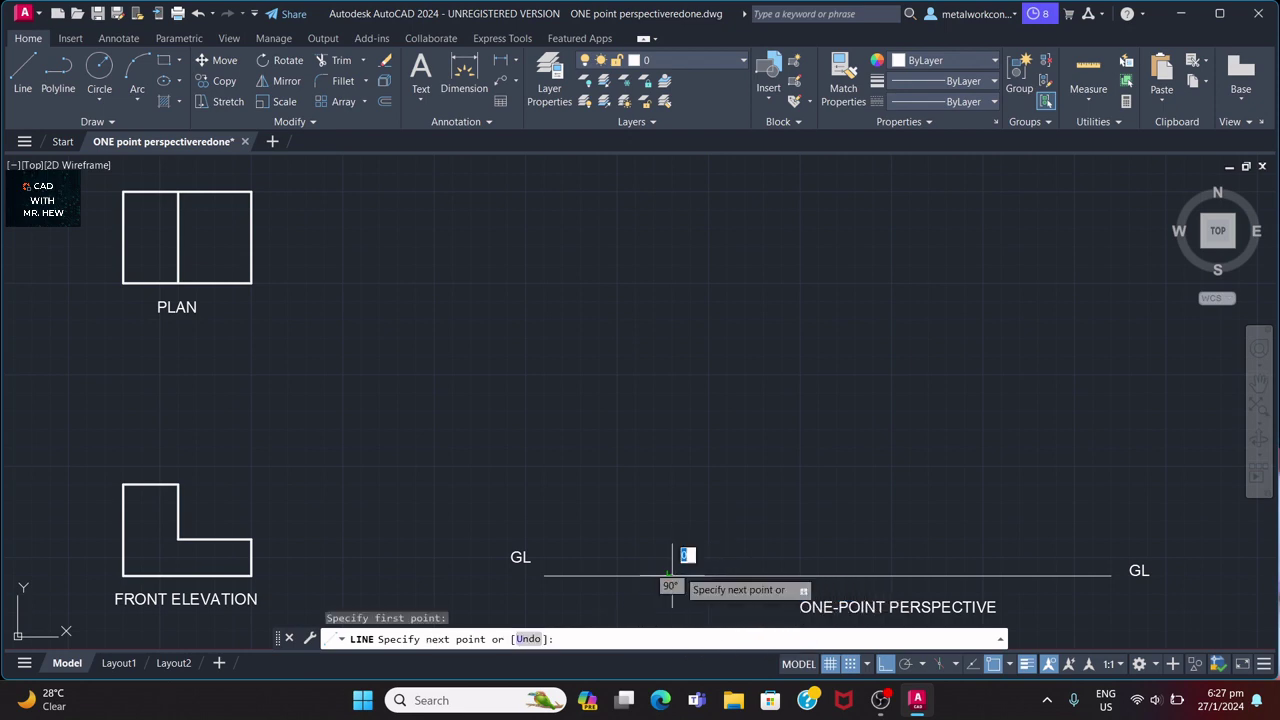
left_click(672, 503)
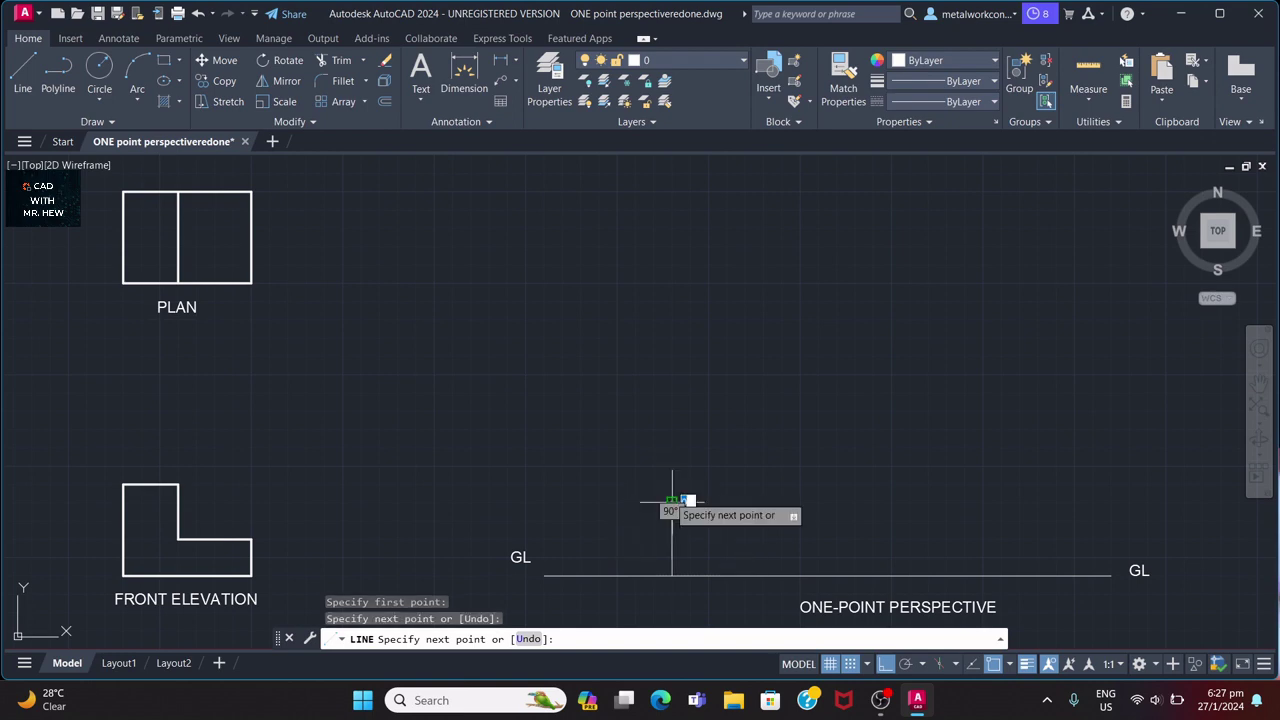
left_click(727, 503)
left_click(727, 576)
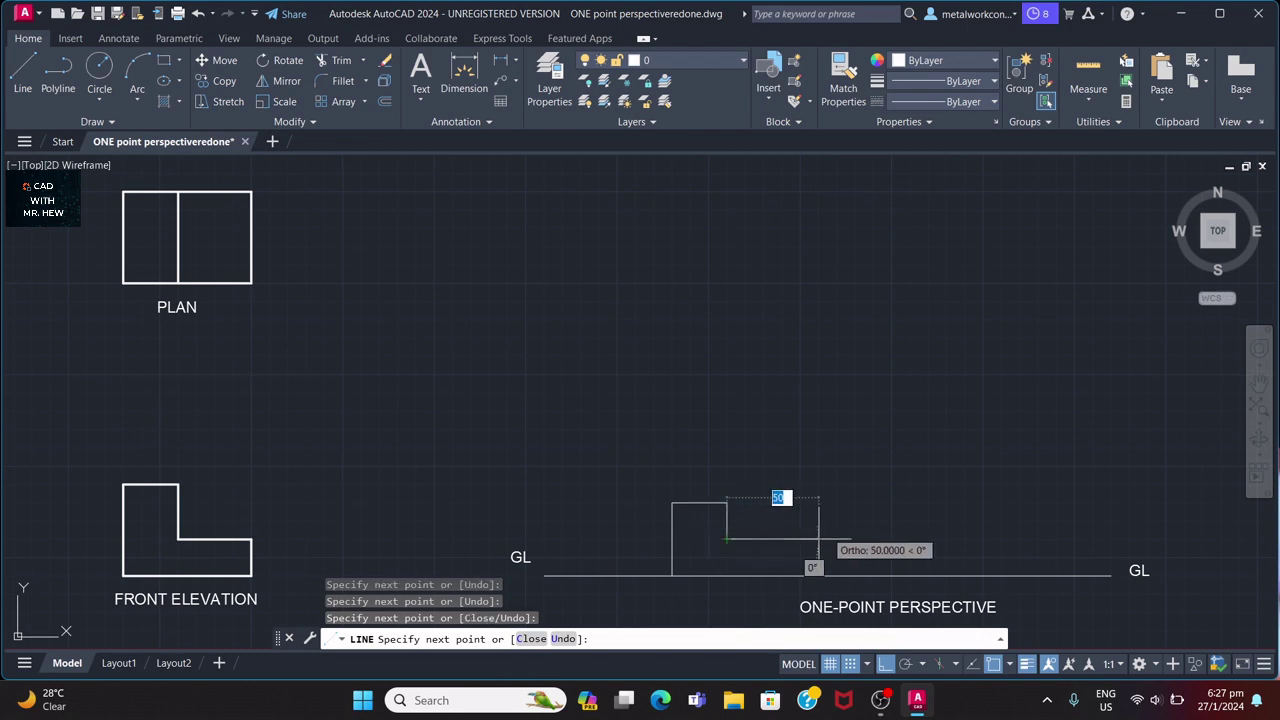
left_click(891, 540)
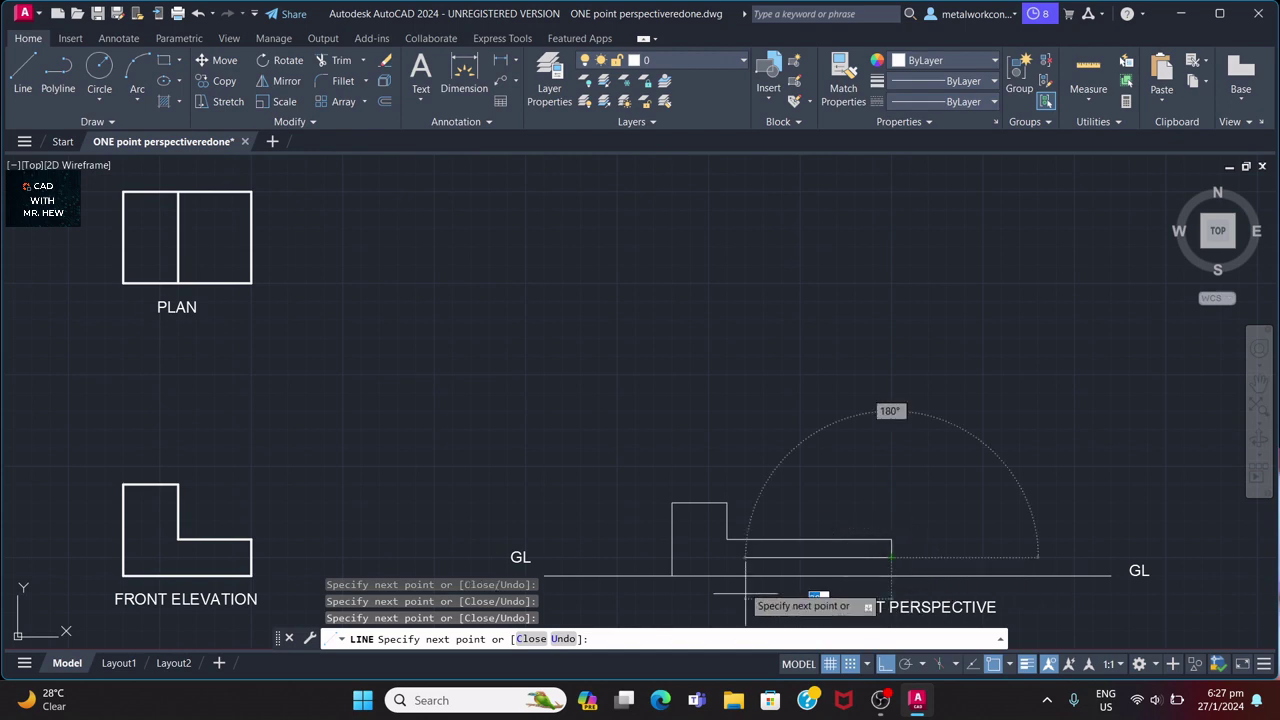
left_click(891, 576)
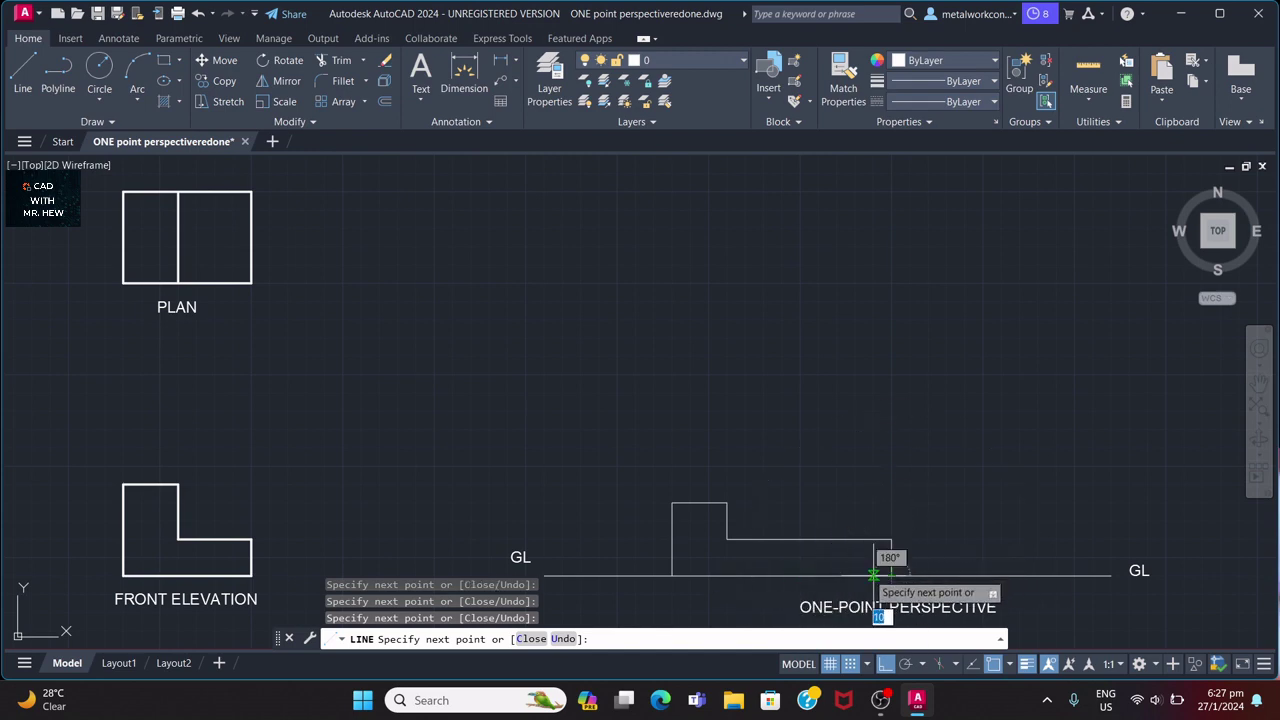
left_click(671, 576)
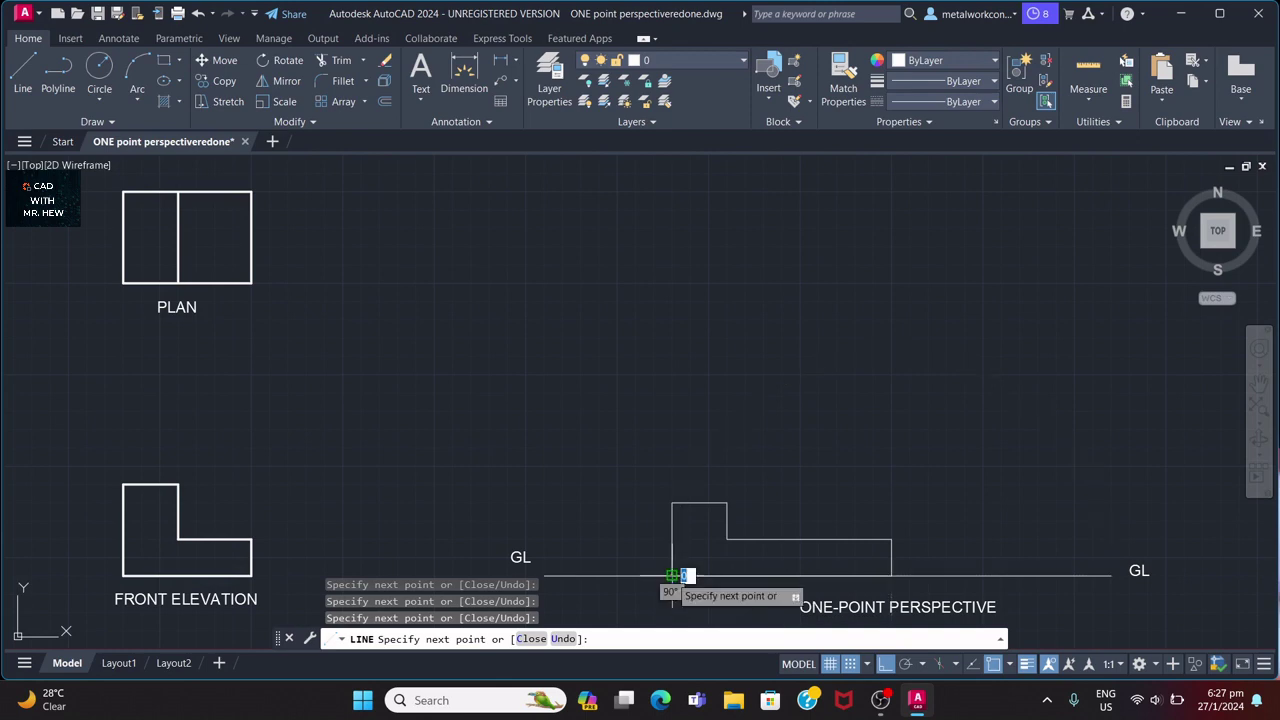
key("Return")
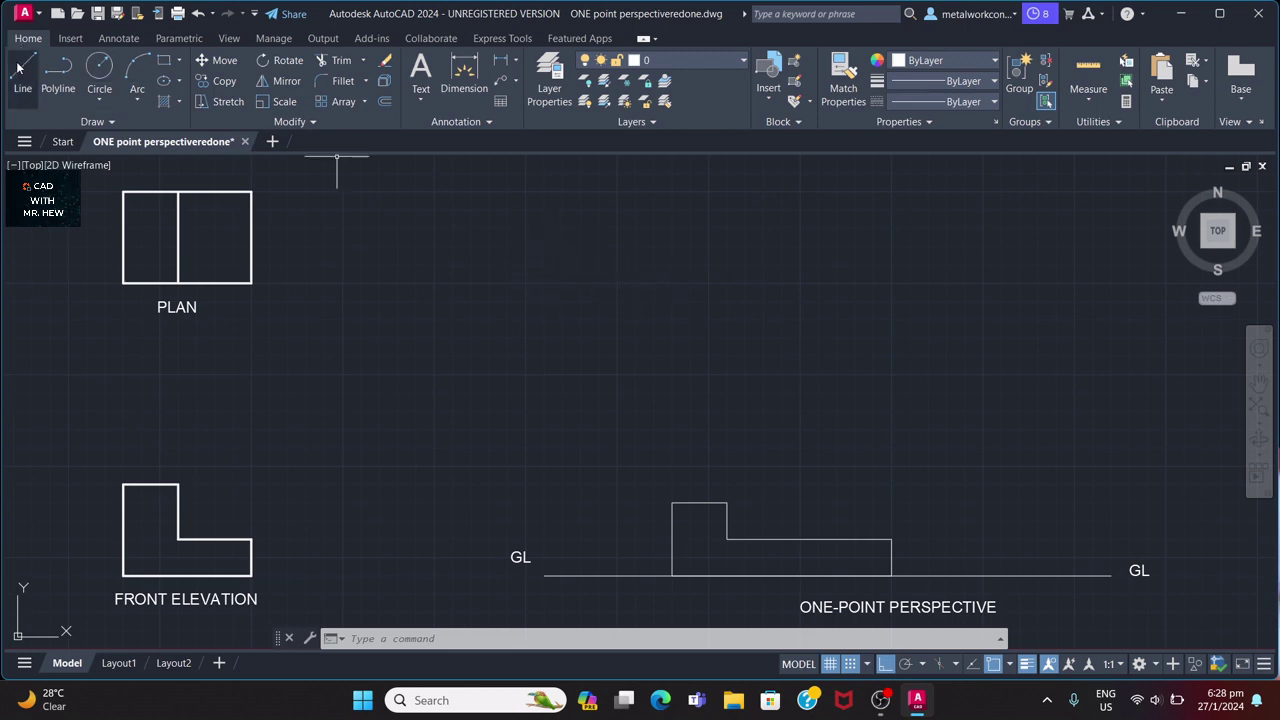
Draw a 330-unit horizontal line across the upper drawing area, level with the plan view.
type("l")
key("space")
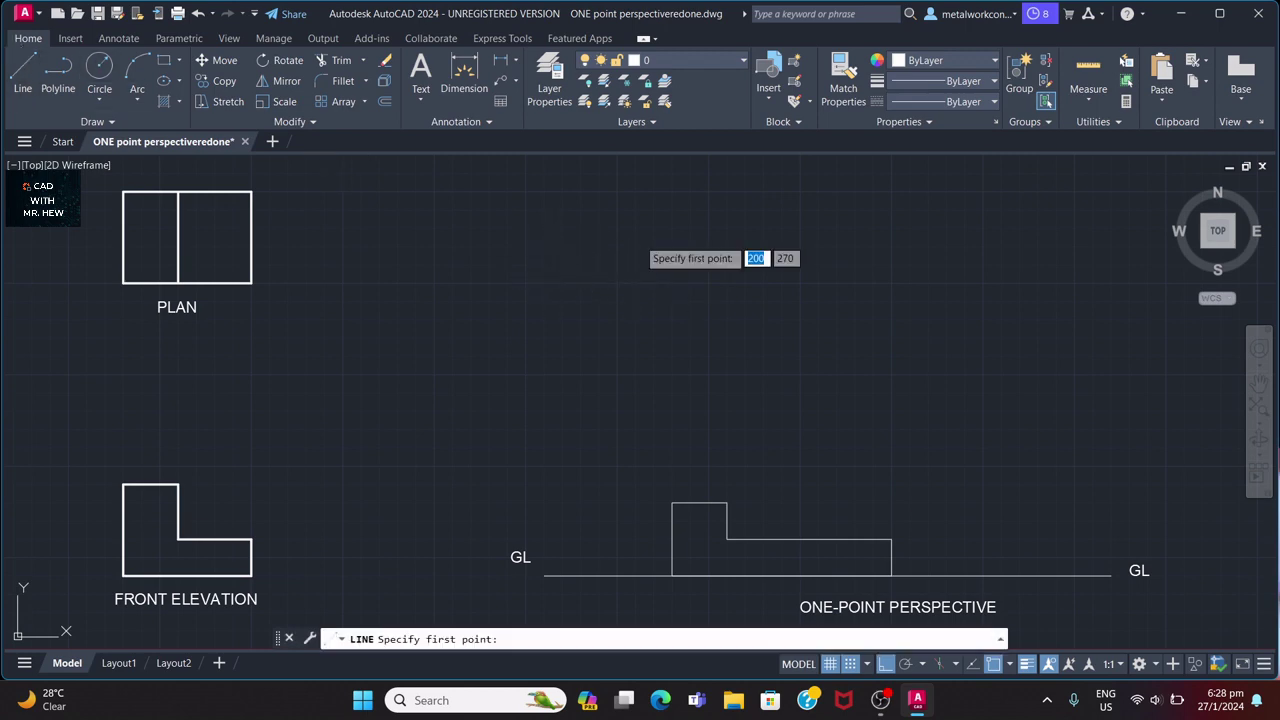
left_click(526, 265)
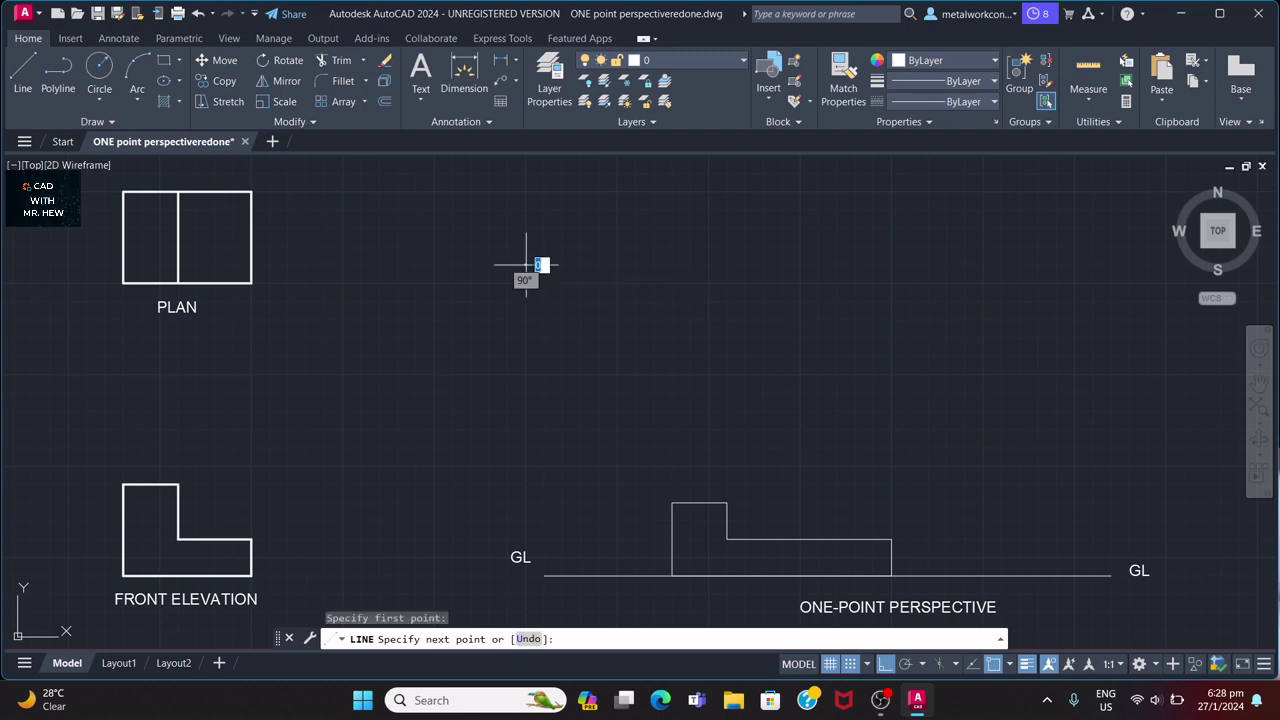
left_click(1111, 265)
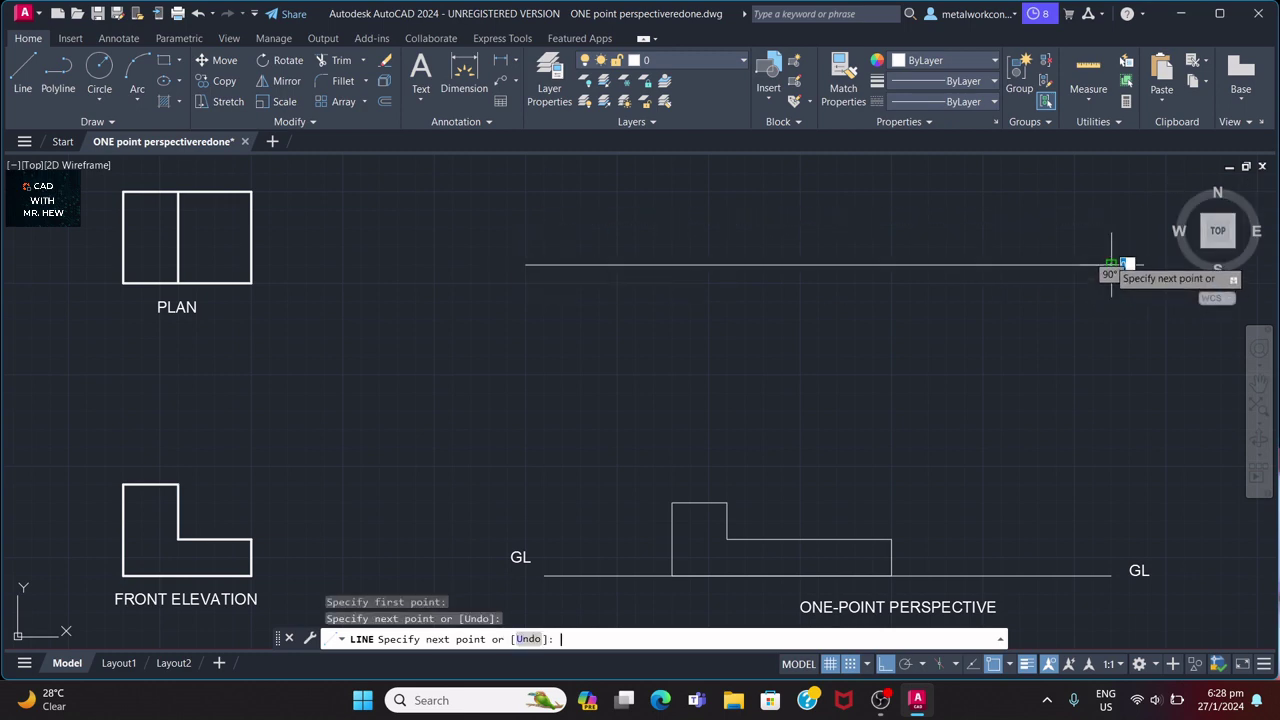
key("Return")
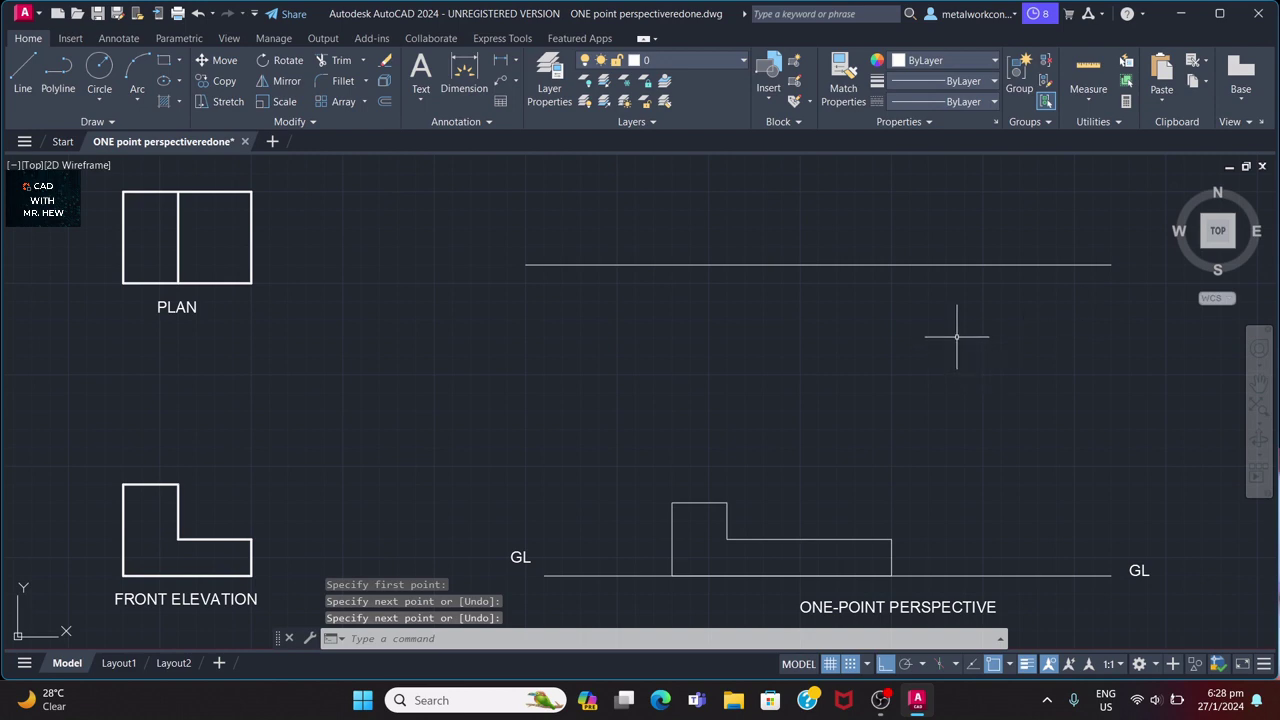
left_click(395, 637)
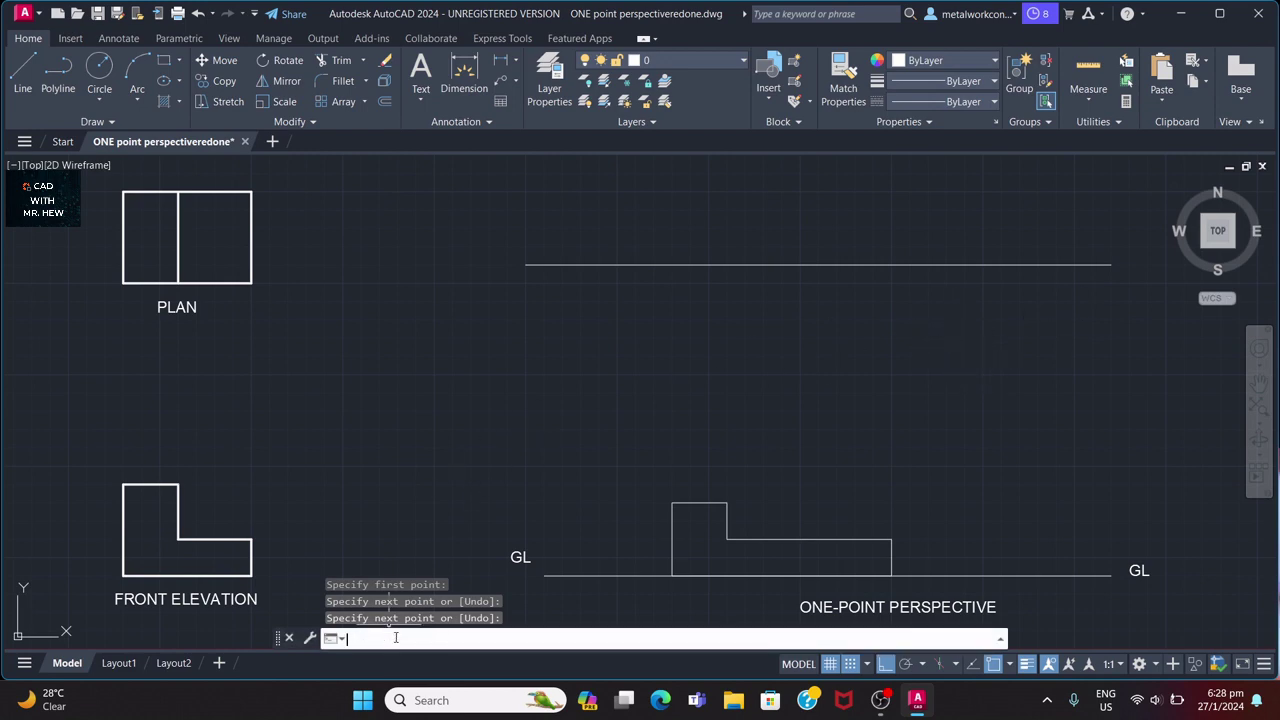
Add PP text labels at the right and left ends of the upper horizontal line.
type("TE")
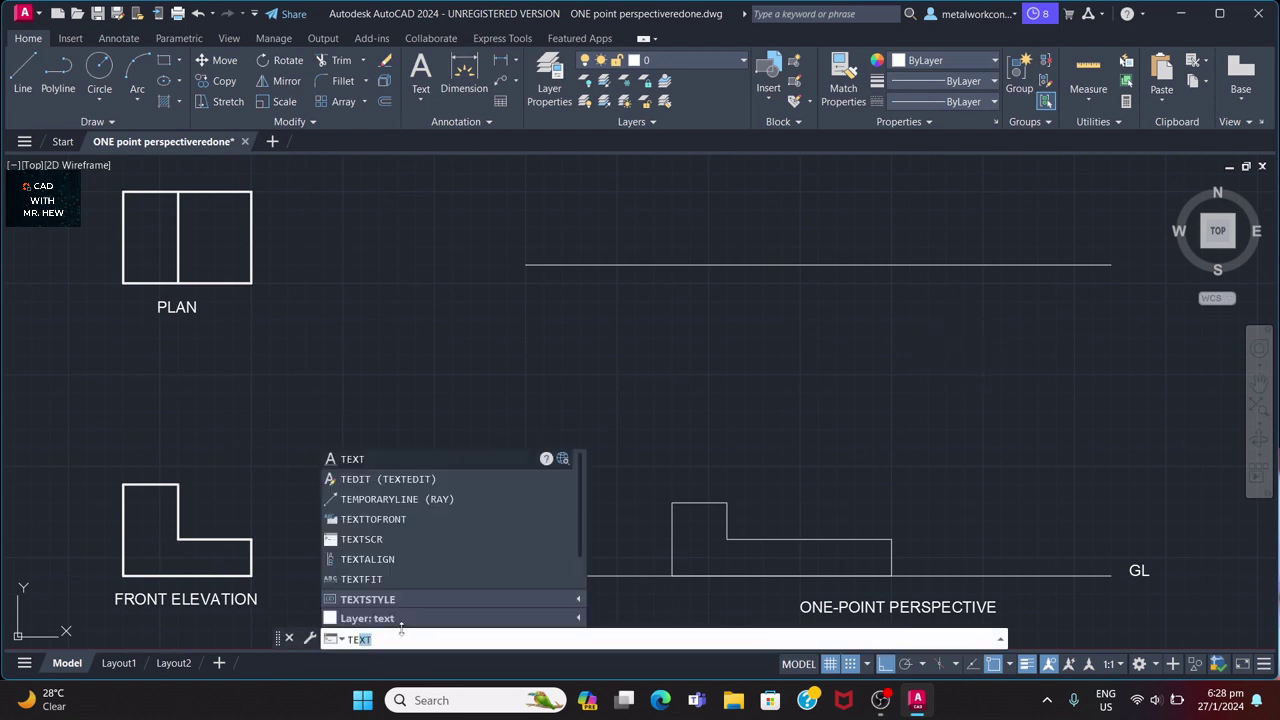
key("Return")
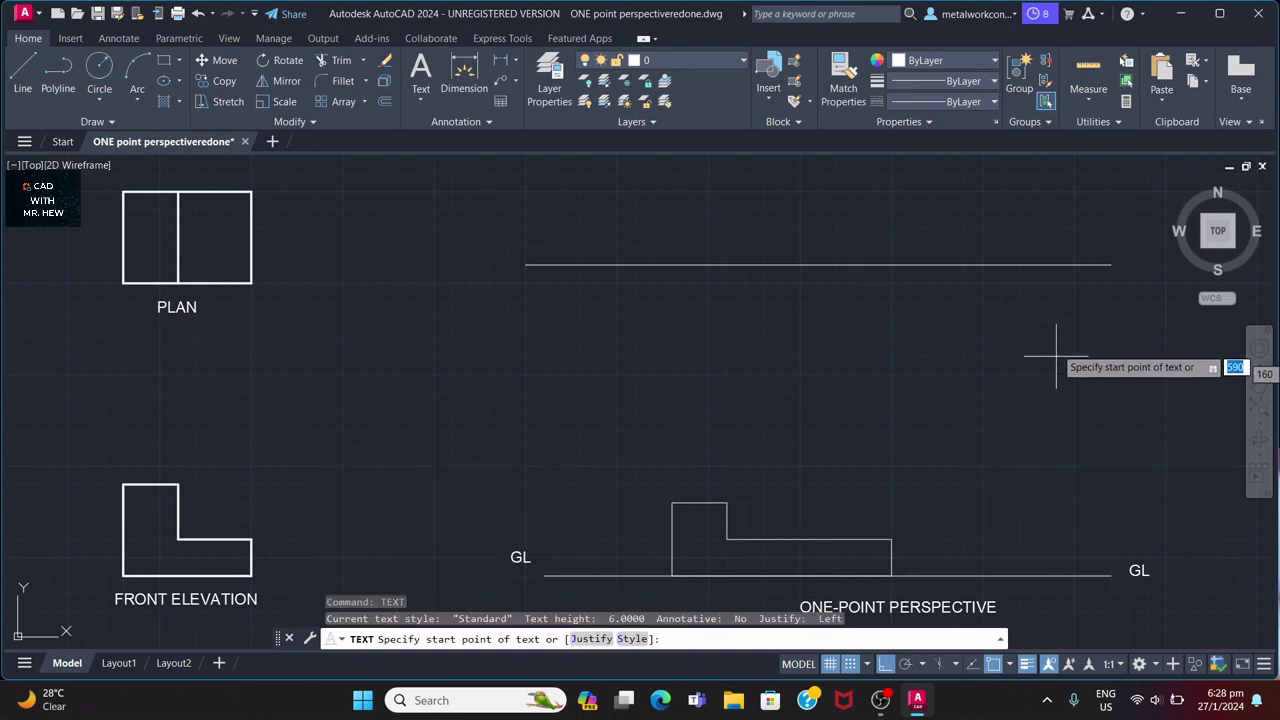
left_click(1130, 265)
key("Return")
key("Return")
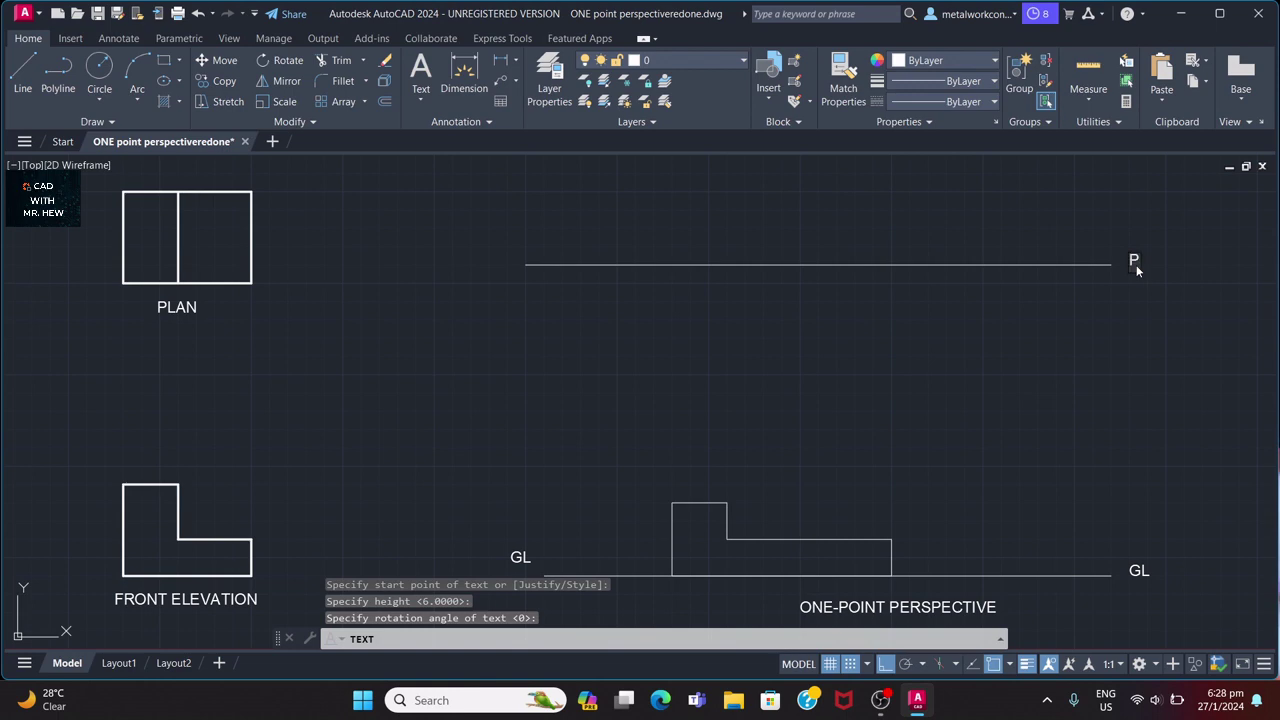
left_click(498, 257)
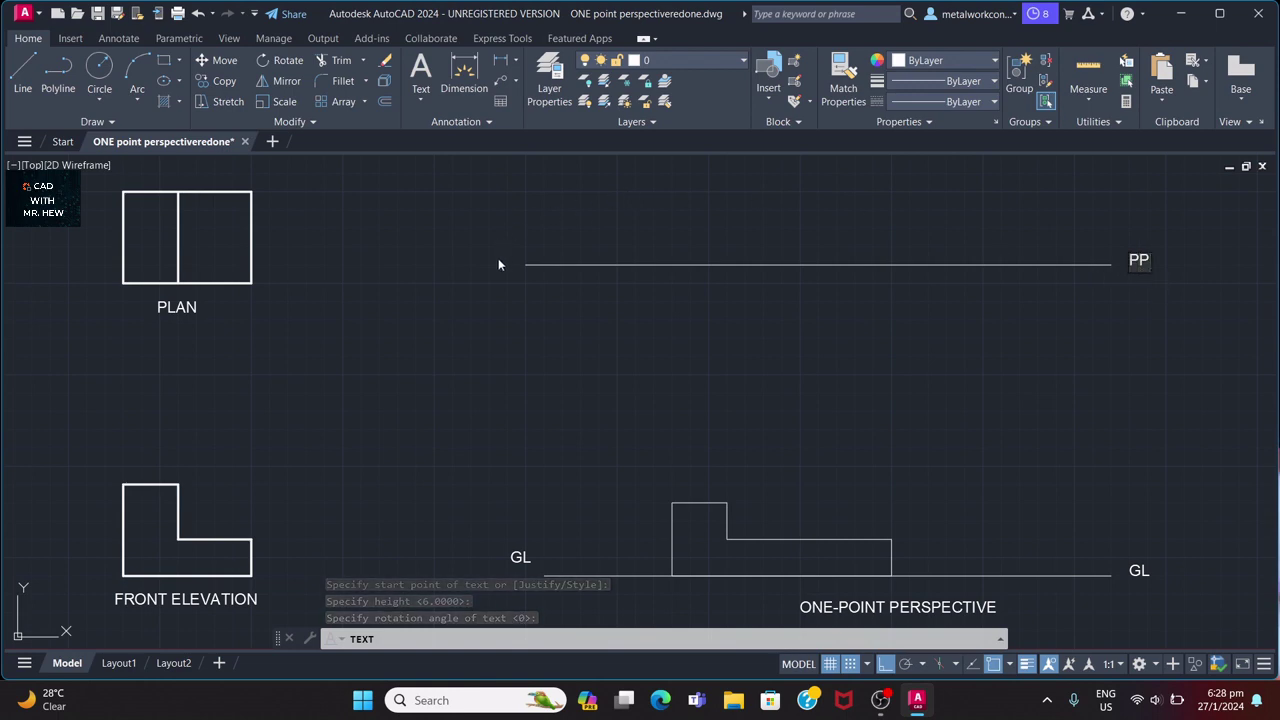
type("PP")
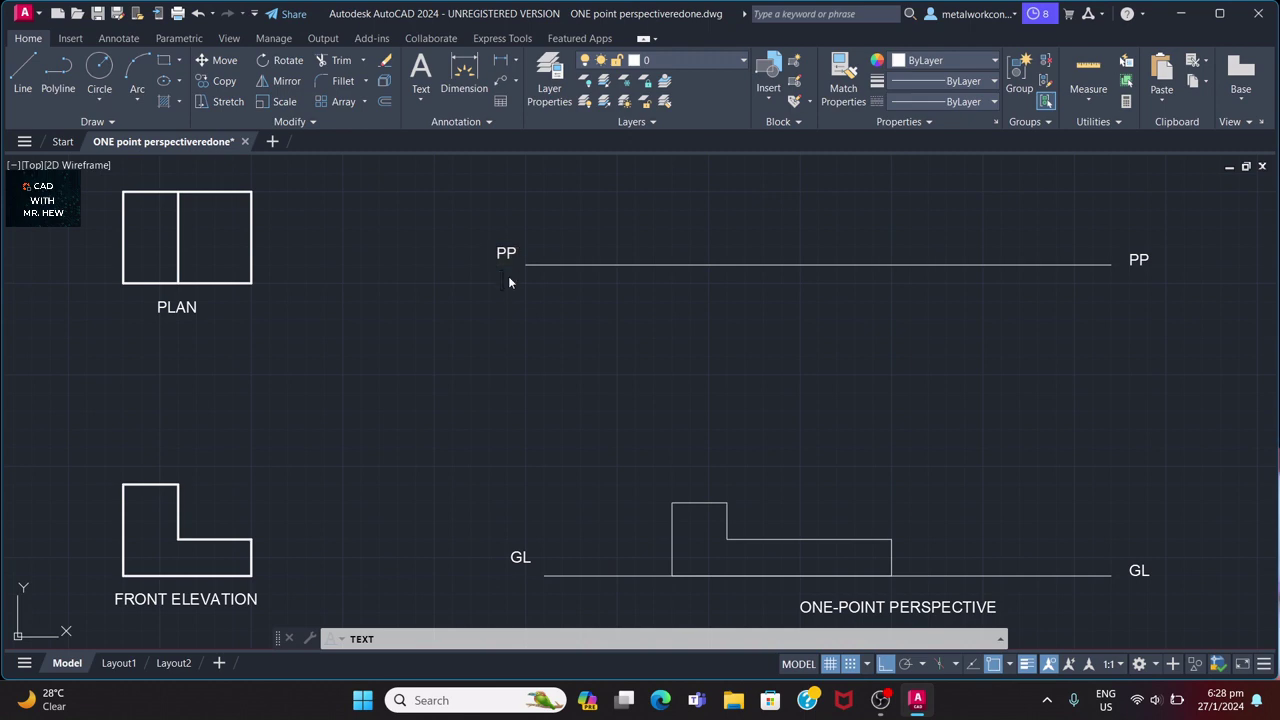
key("Escape")
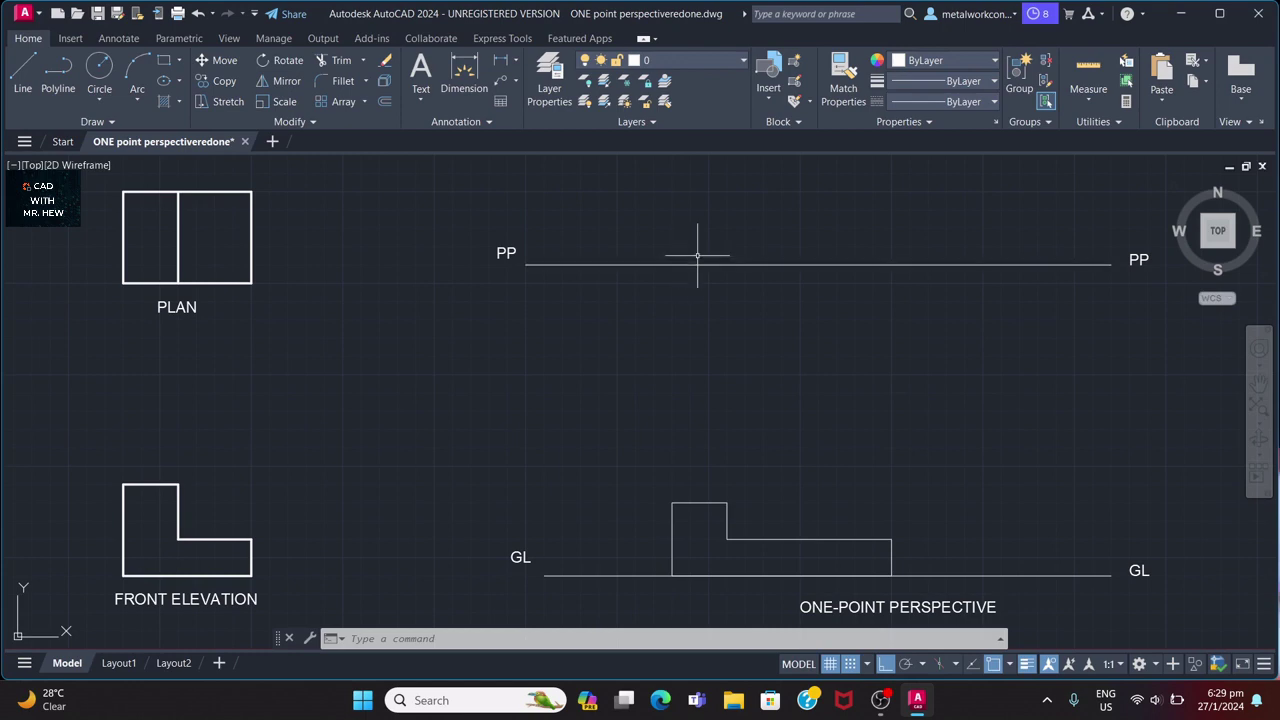
Draw vertical lines up past PP from the L-shape's top-left corner and its step corner.
left_click(28, 68)
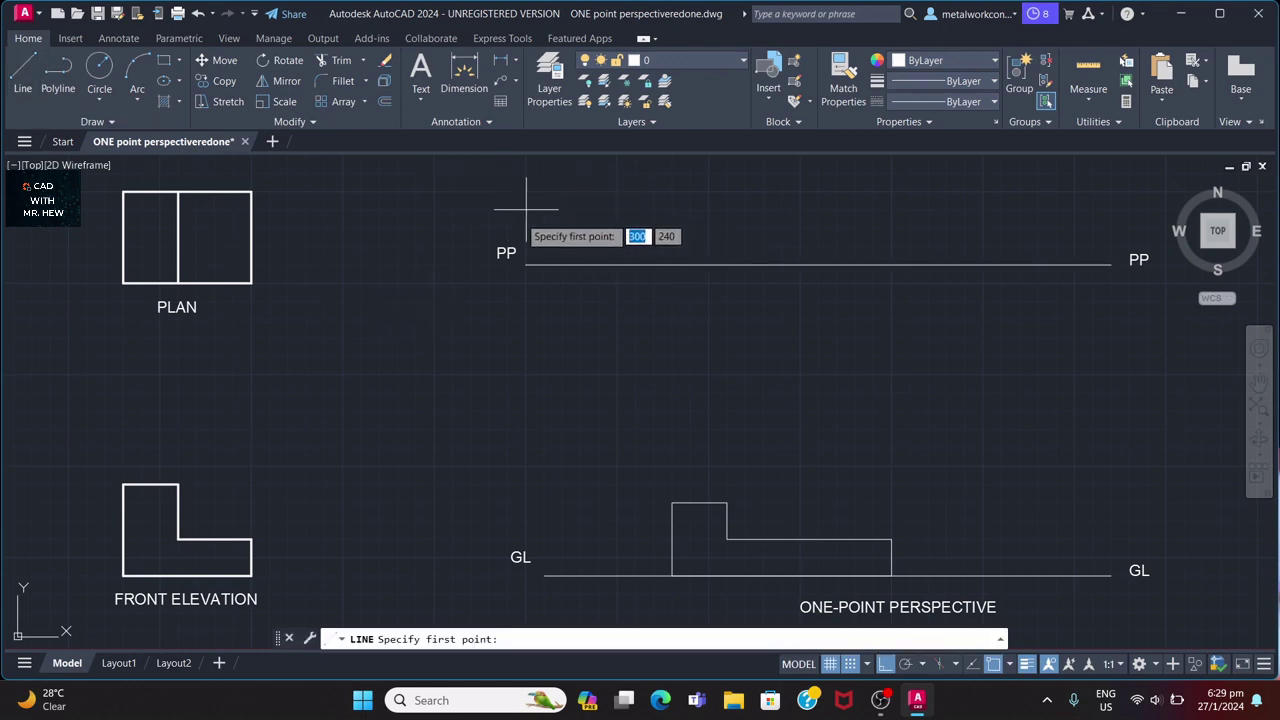
left_click(672, 503)
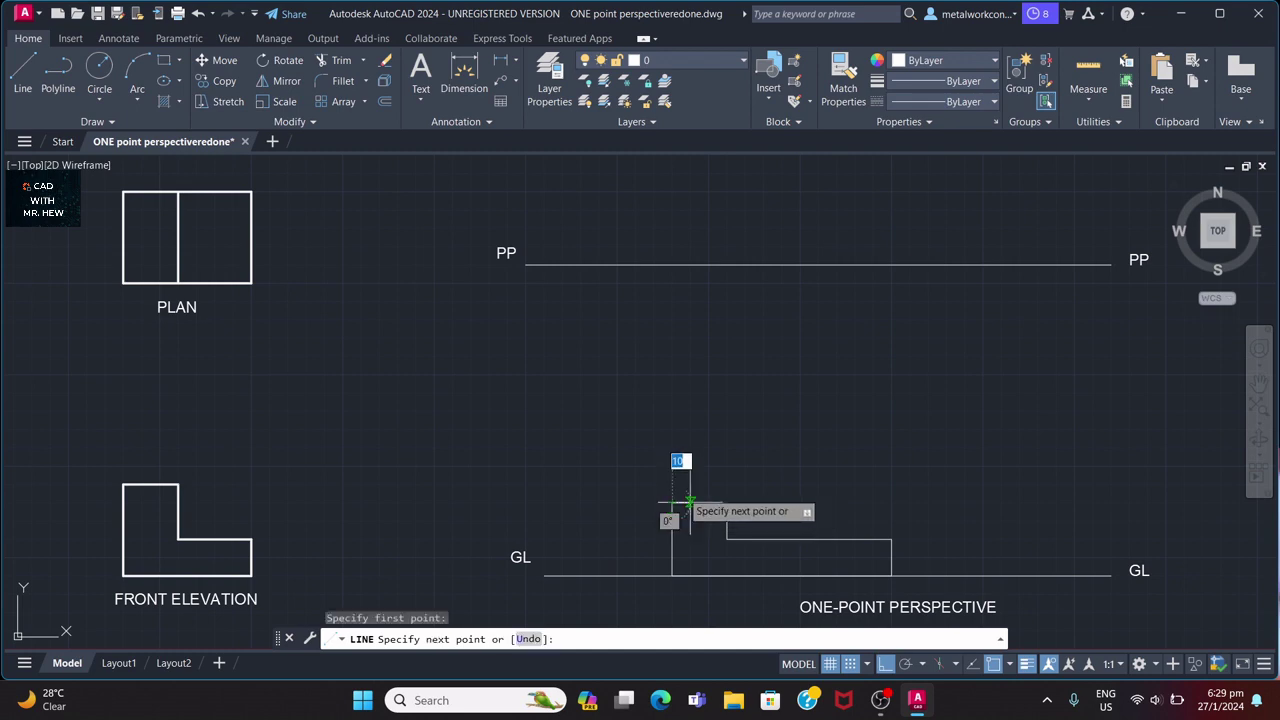
left_click(655, 173)
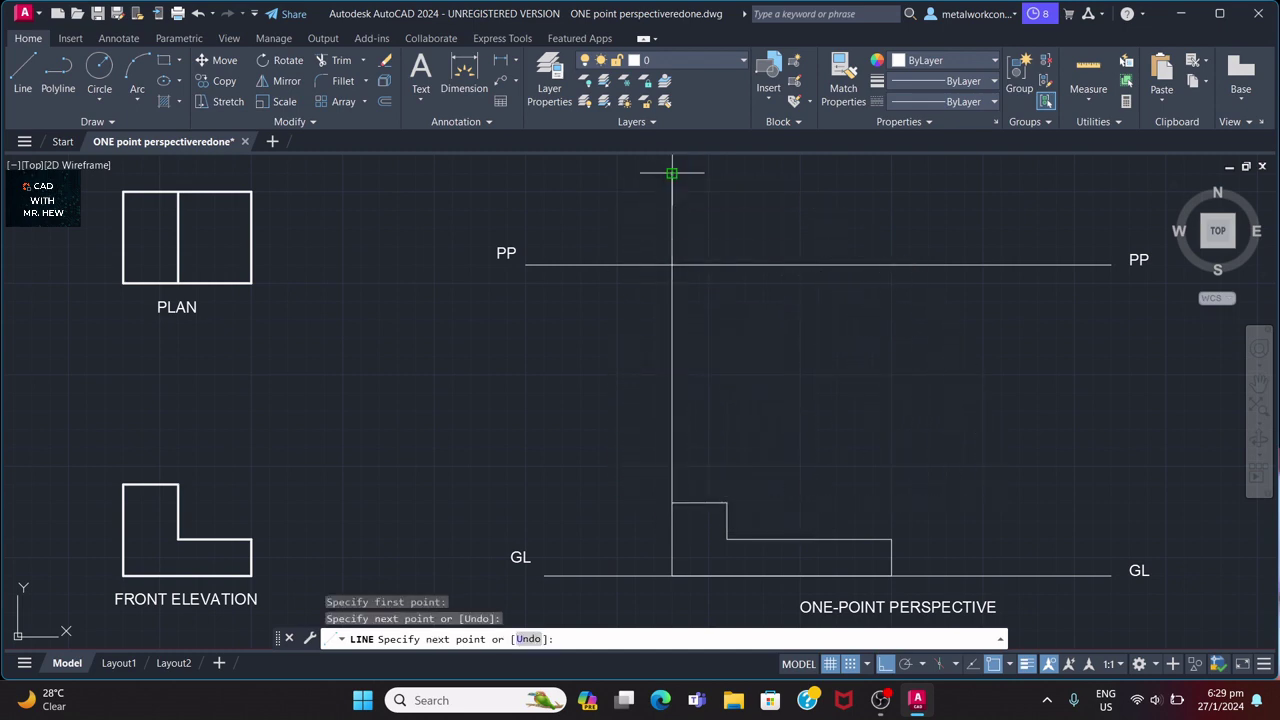
key("Escape")
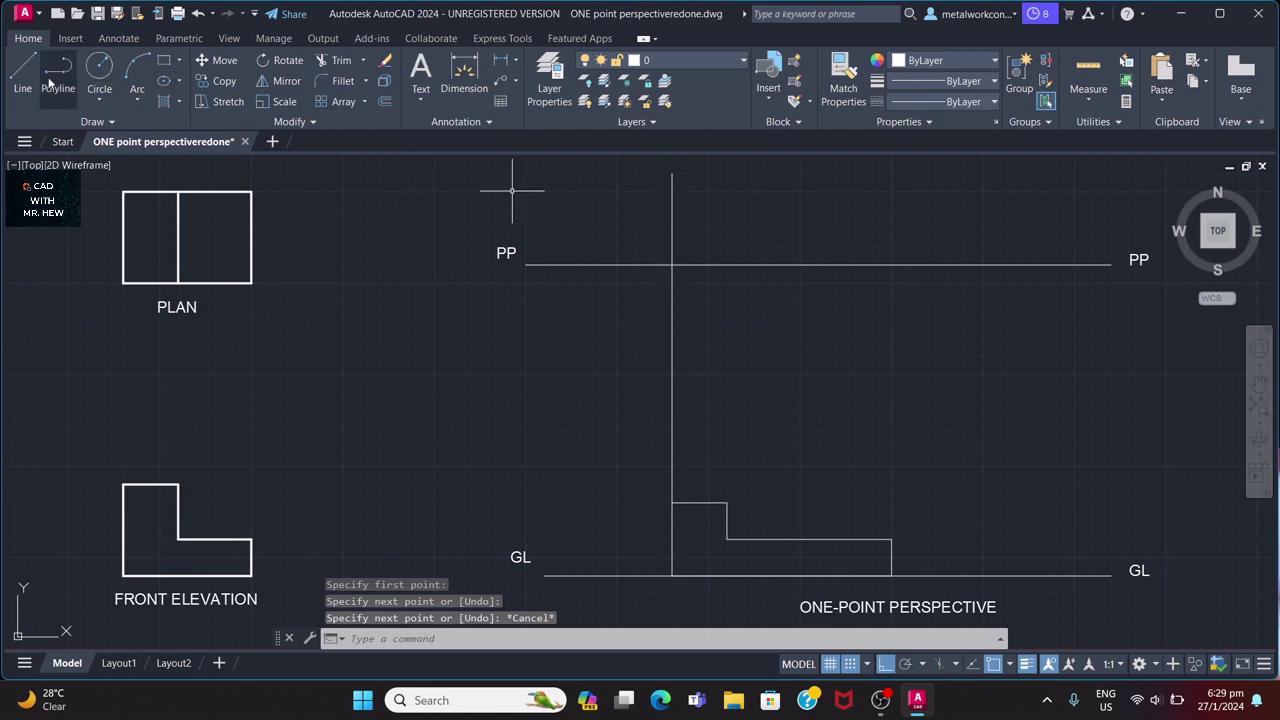
key("space")
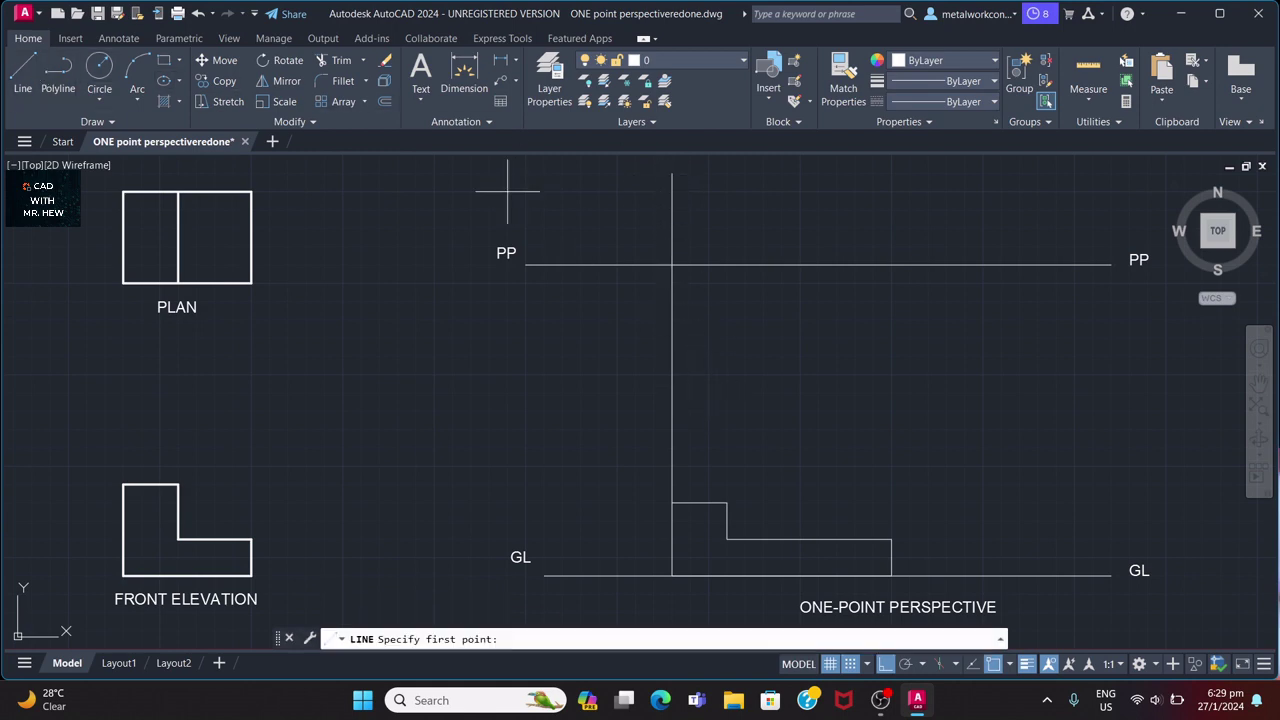
left_click(730, 505)
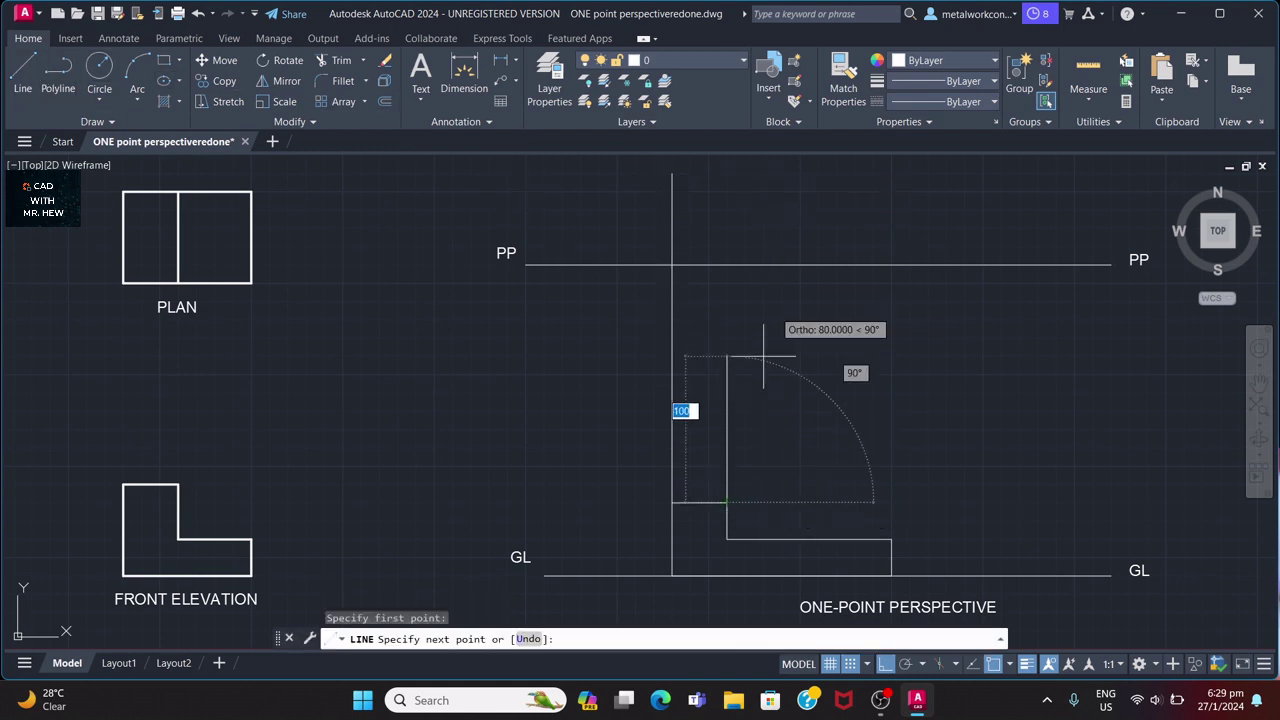
left_click(745, 174)
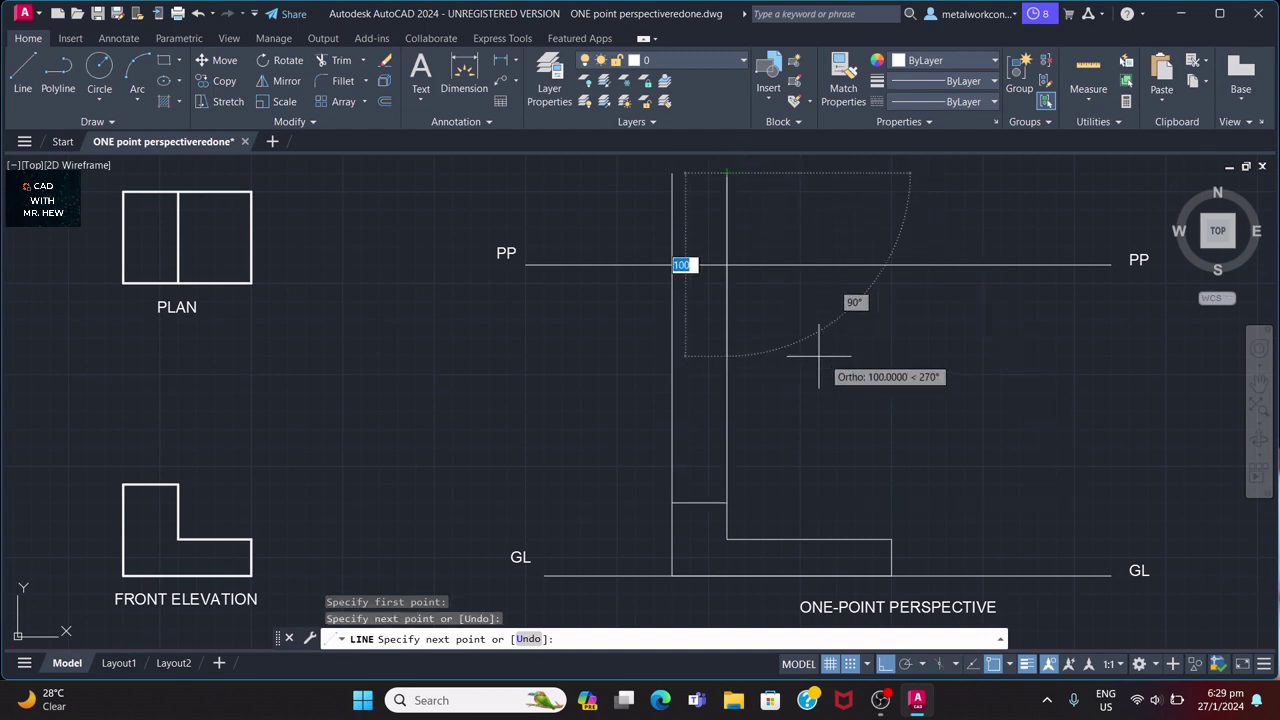
key("space")
Draw a third vertical line from the L-shape's right corner up past the PP line.
left_click(25, 71)
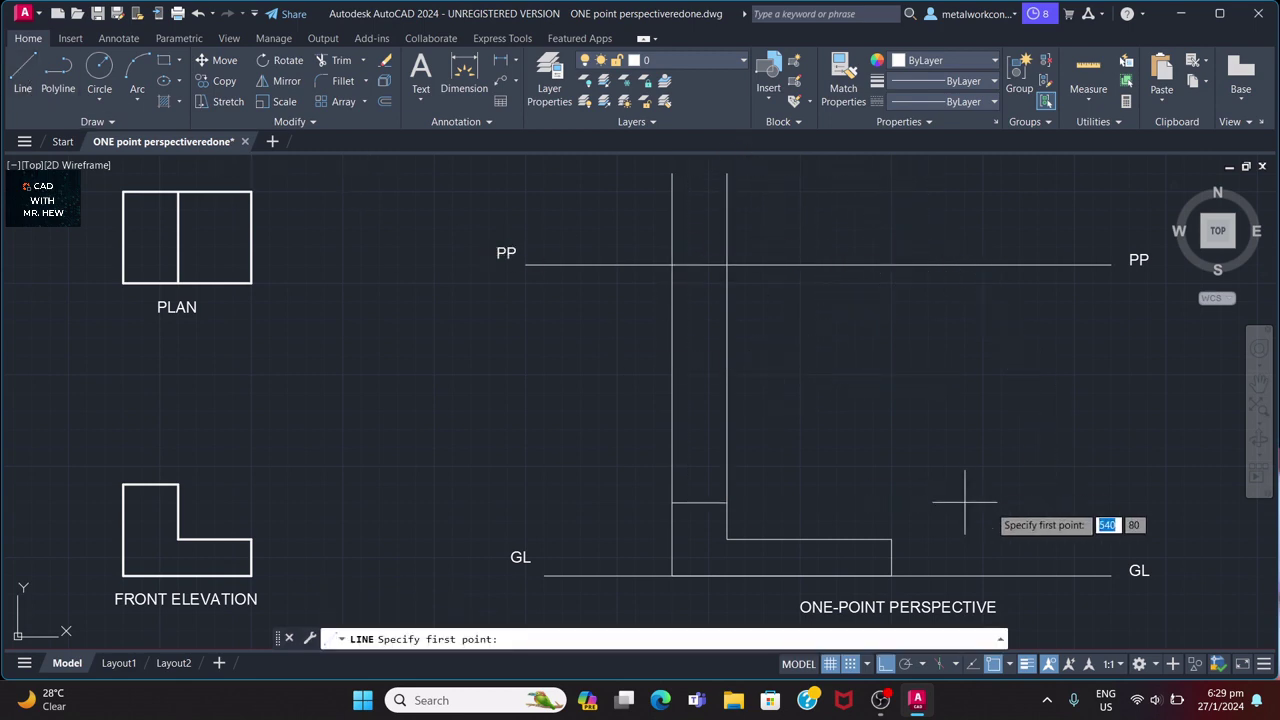
left_click(891, 539)
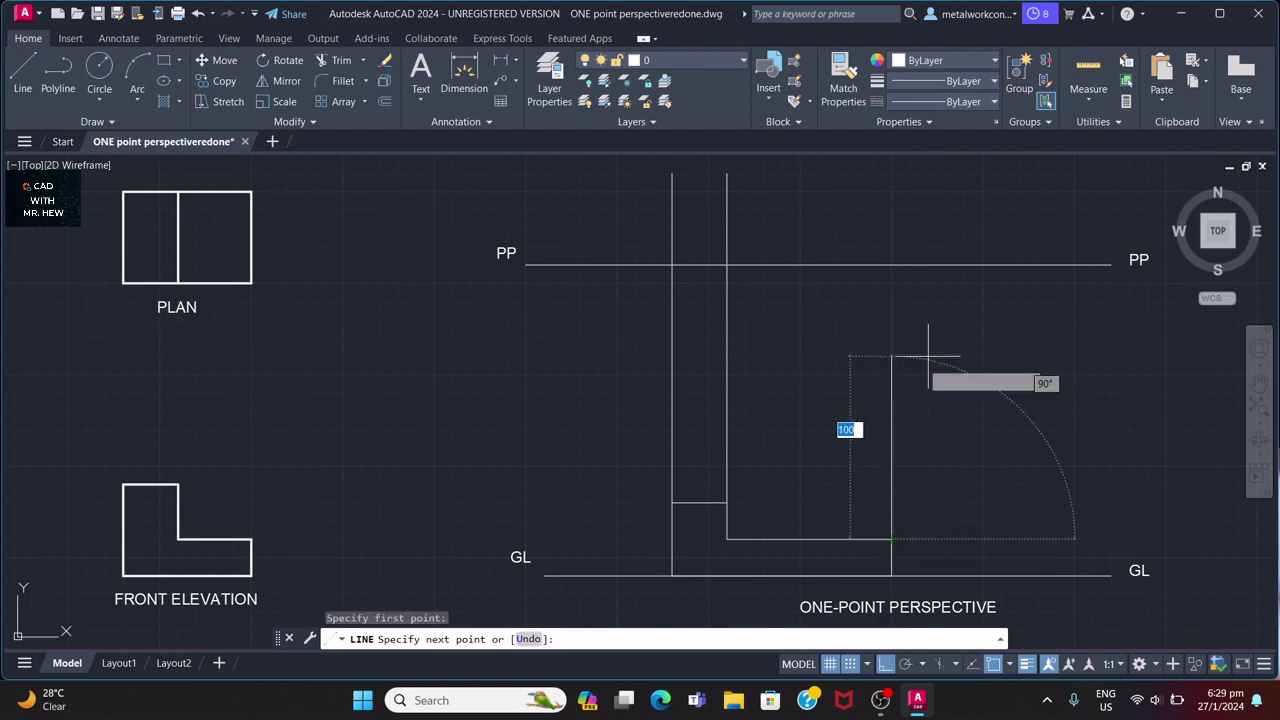
left_click(905, 172)
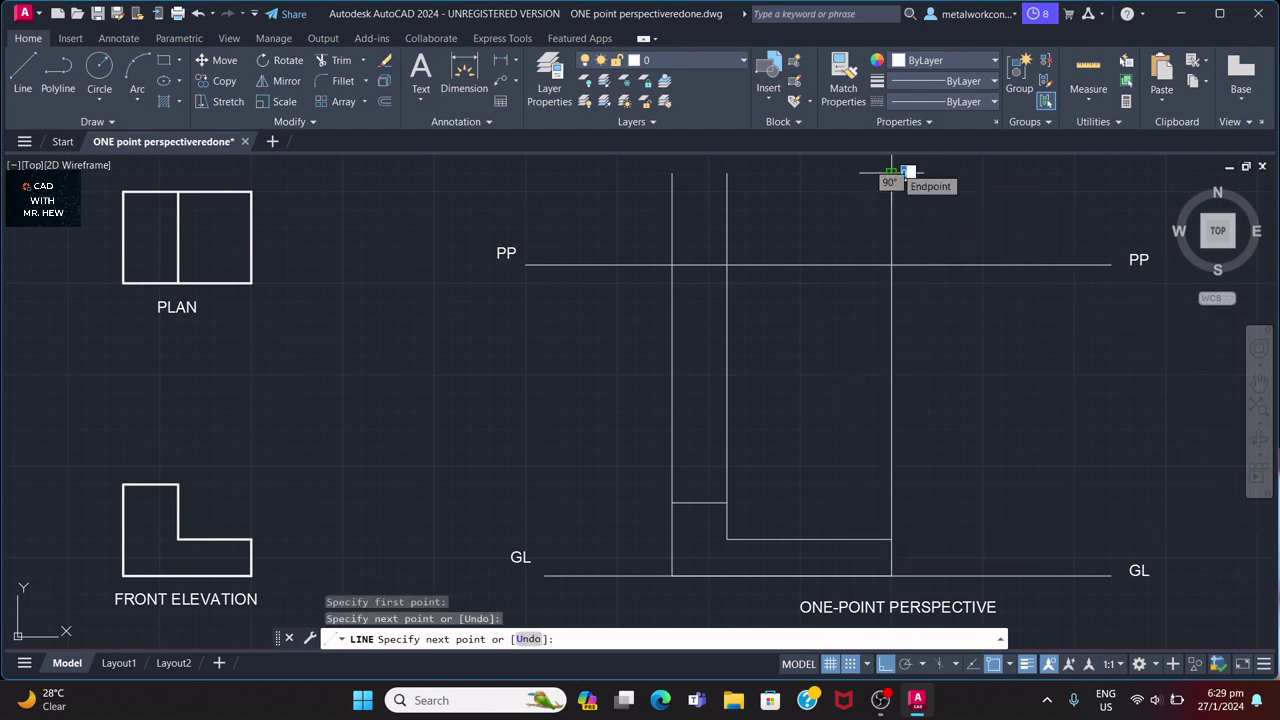
key("space")
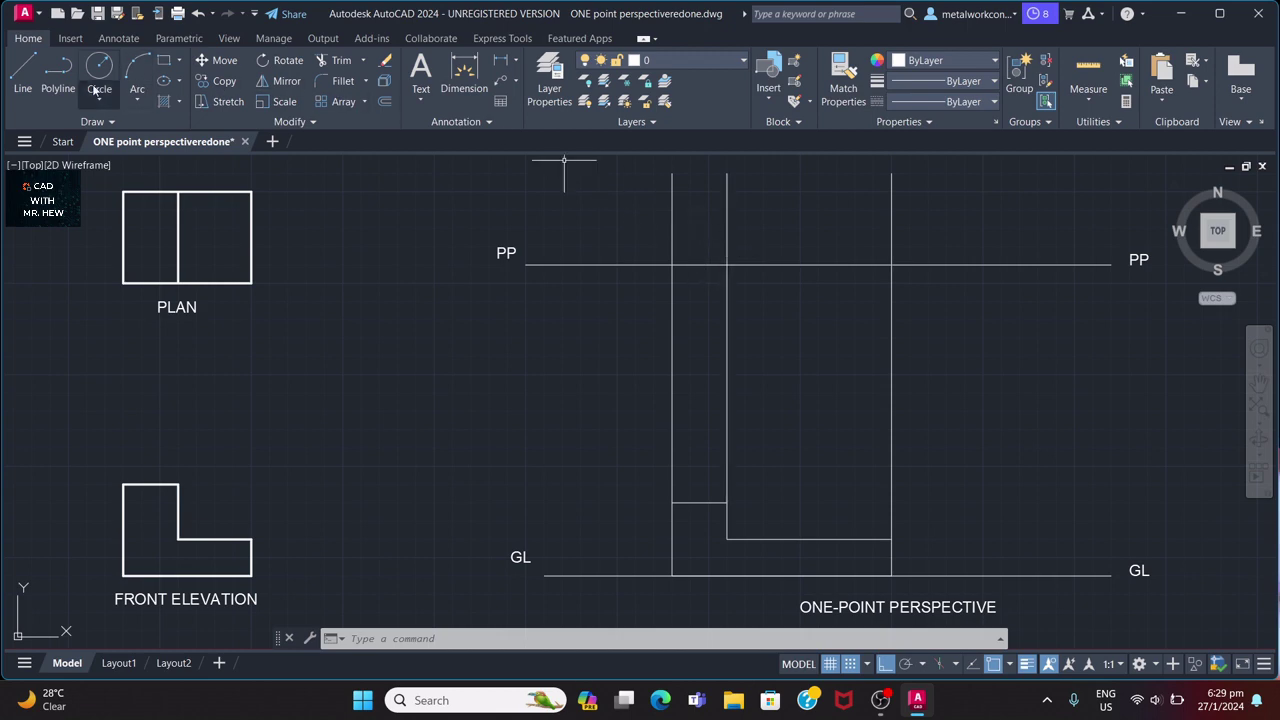
left_click(27, 68)
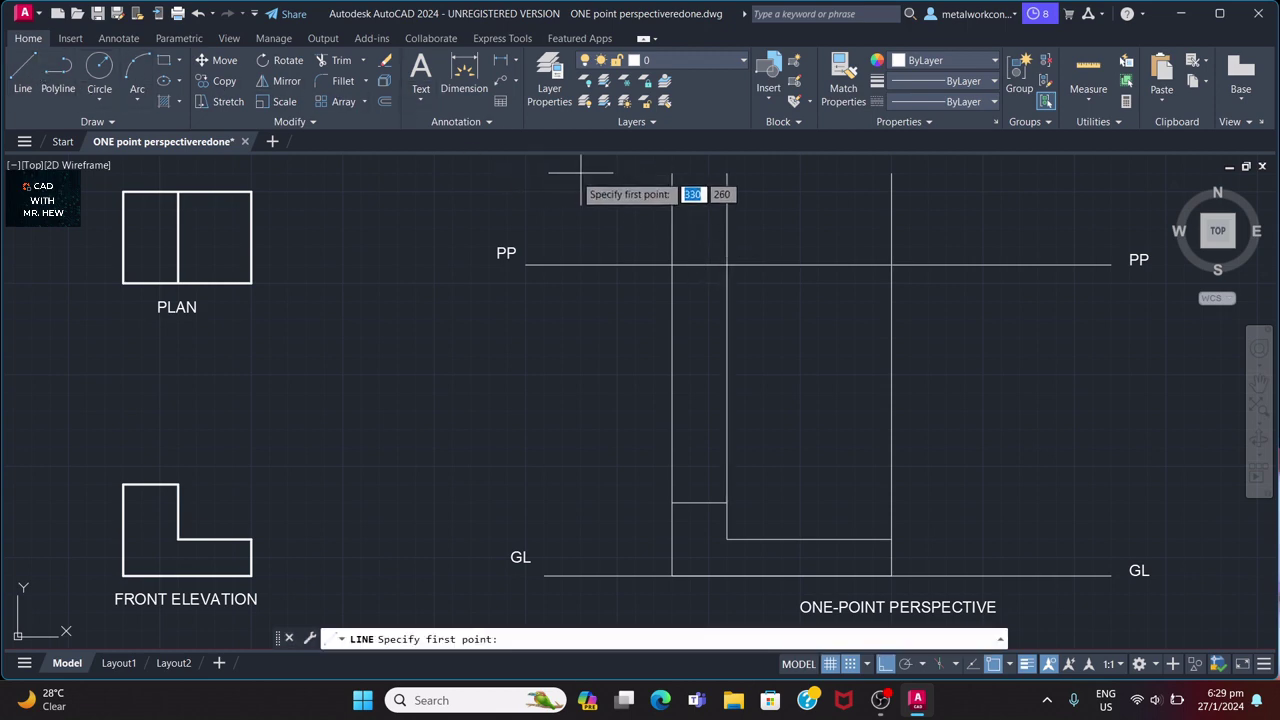
Join the tops of the left and right verticals and close the outline down to PP.
left_click(672, 173)
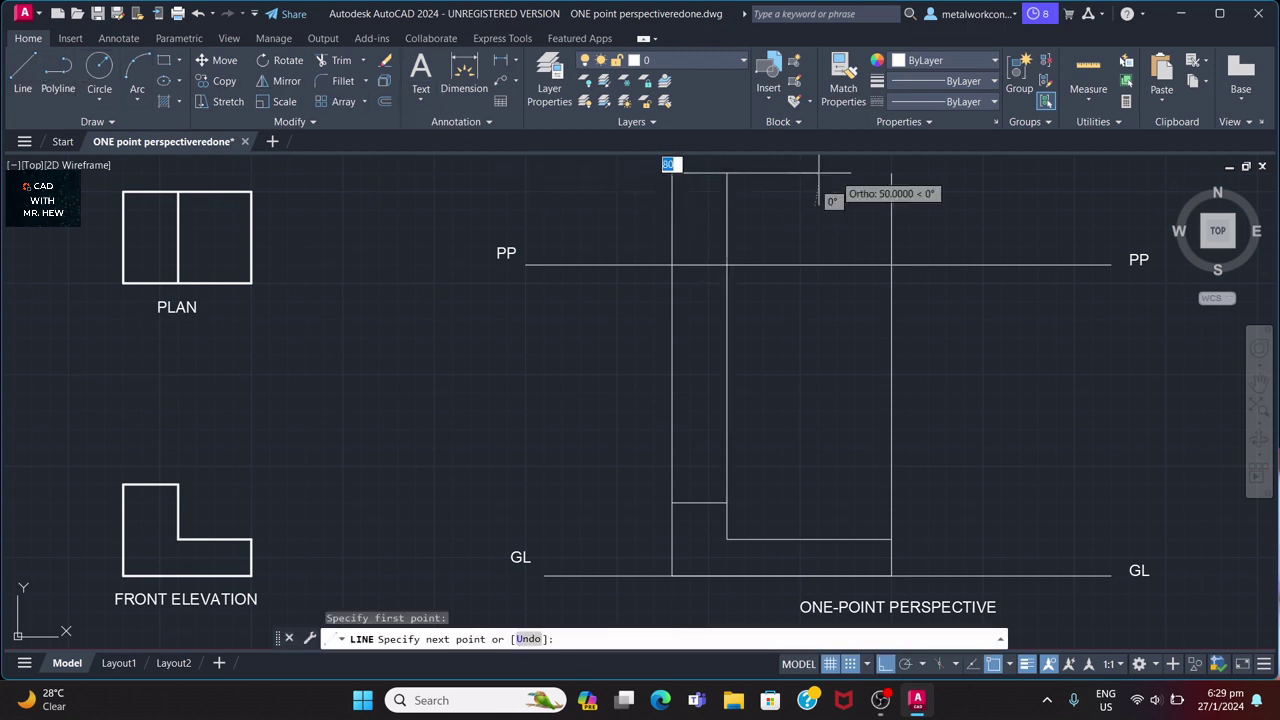
left_click(891, 173)
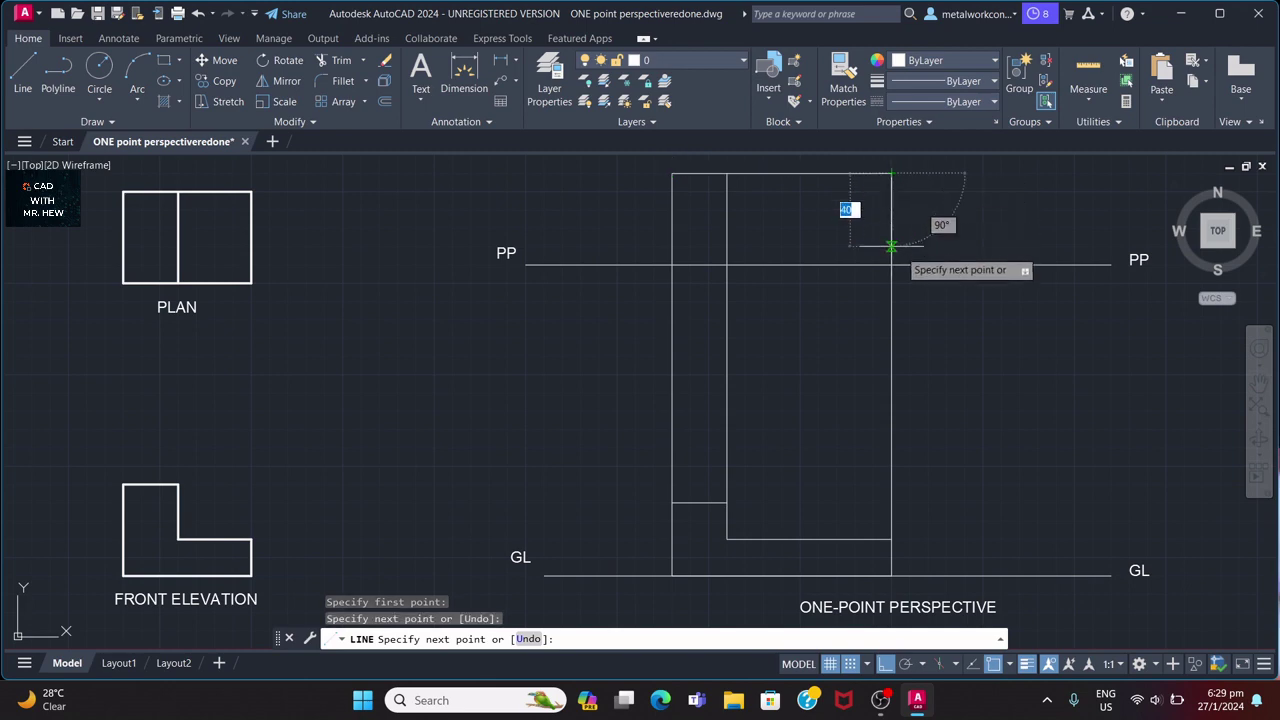
left_click(891, 265)
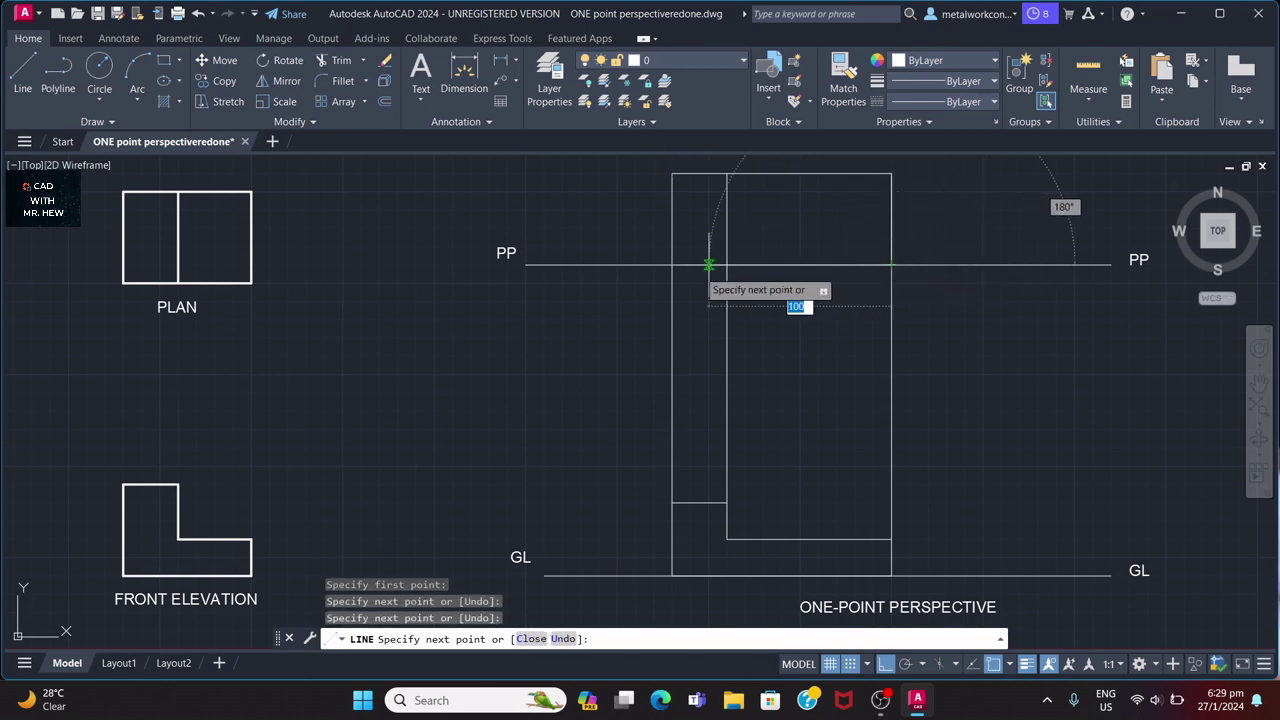
left_click(676, 182)
key("Return")
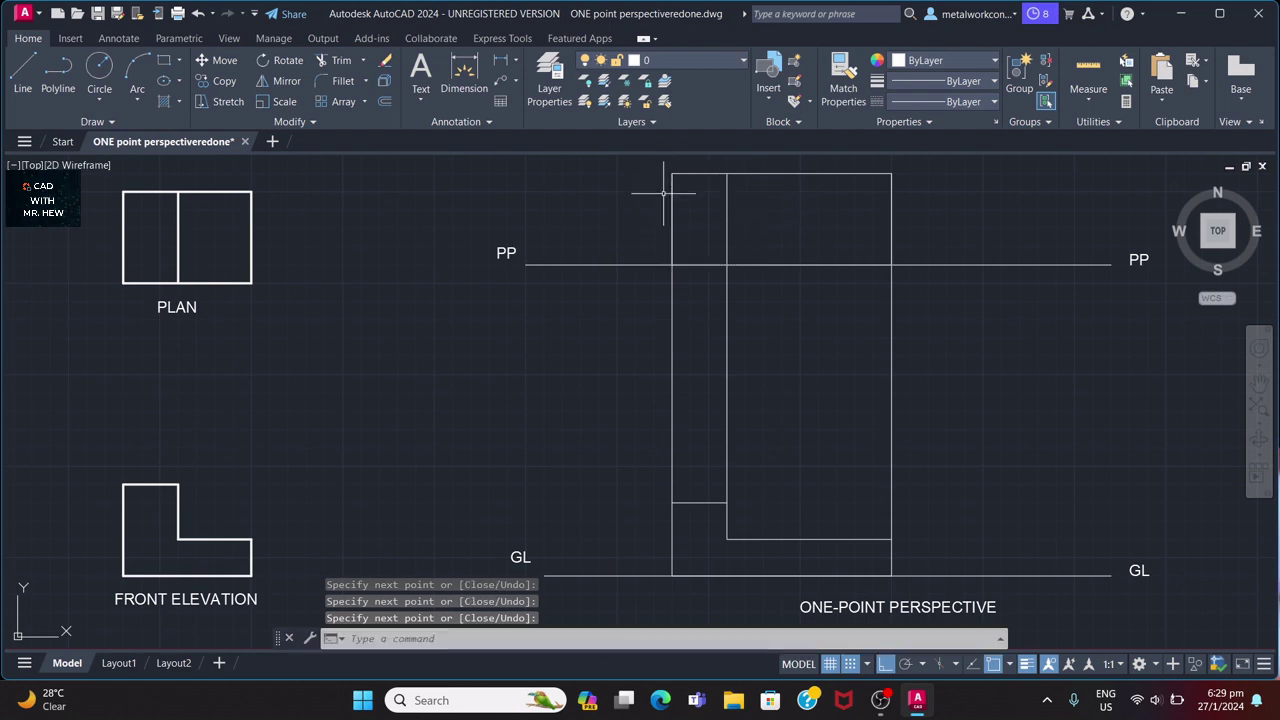
Select the four edges of the plan view and the four edges of the new rectangle.
left_click(124, 227)
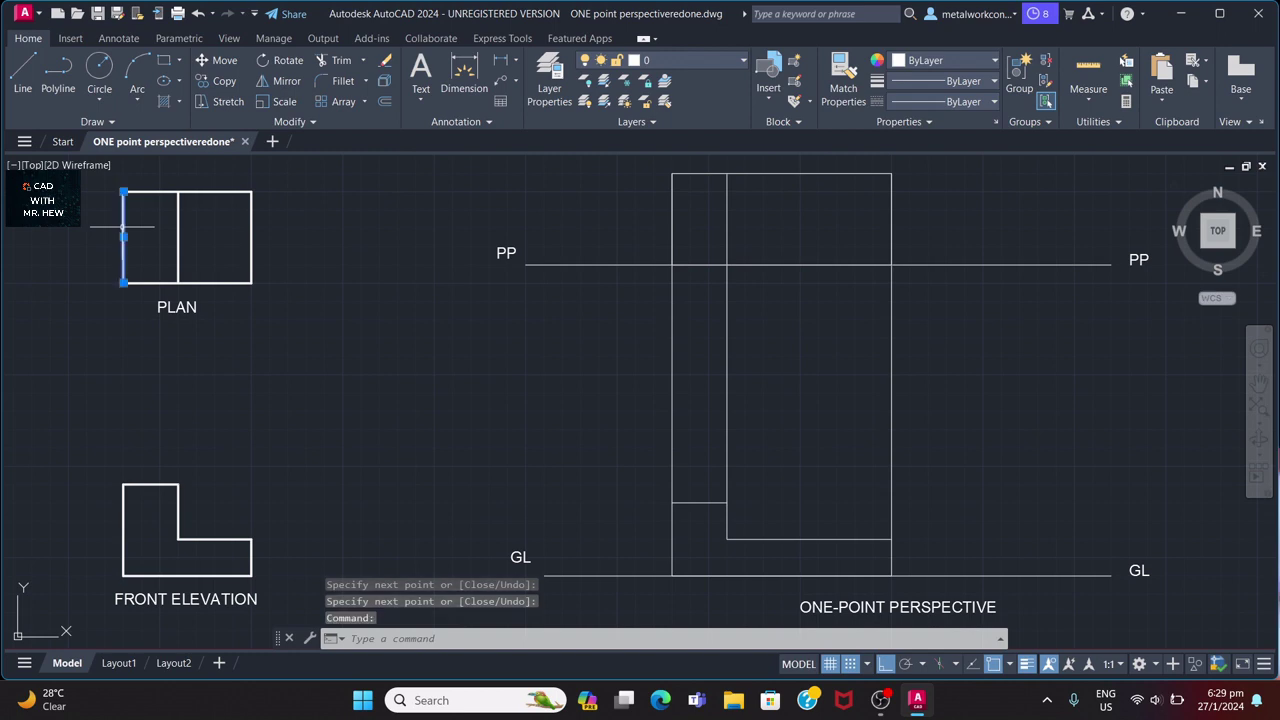
left_click(163, 191)
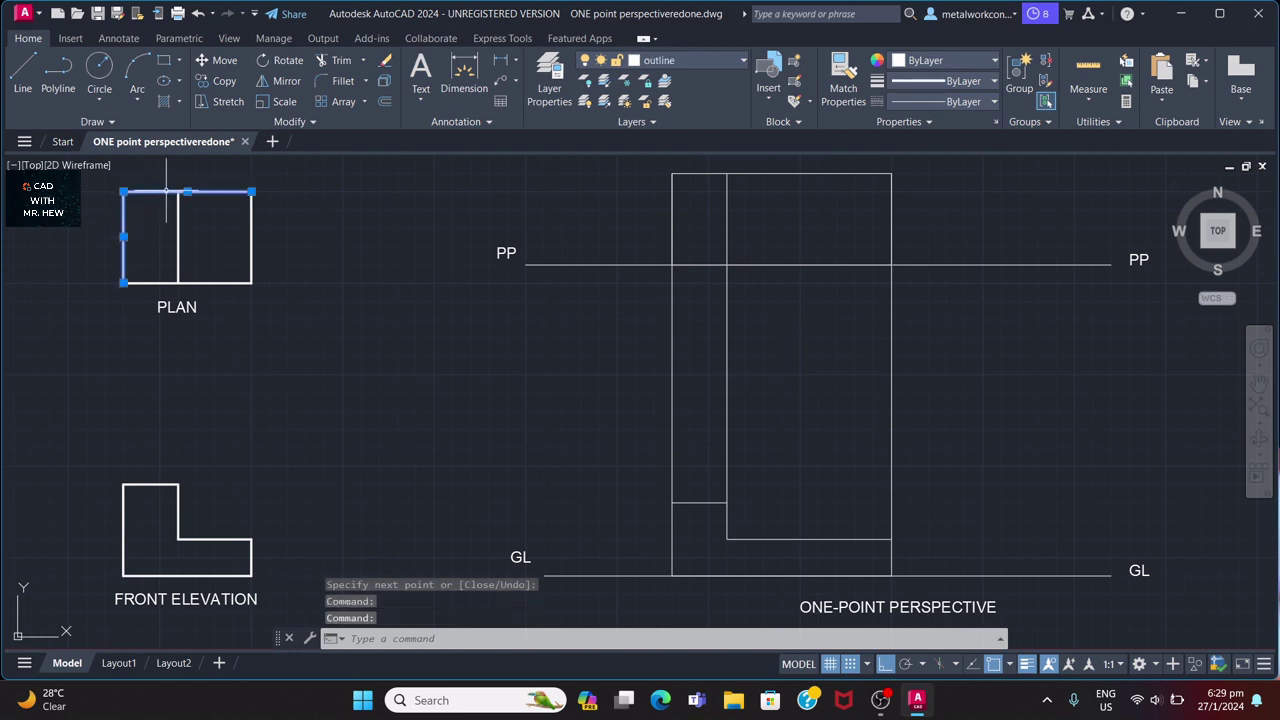
left_click(252, 215)
left_click(206, 283)
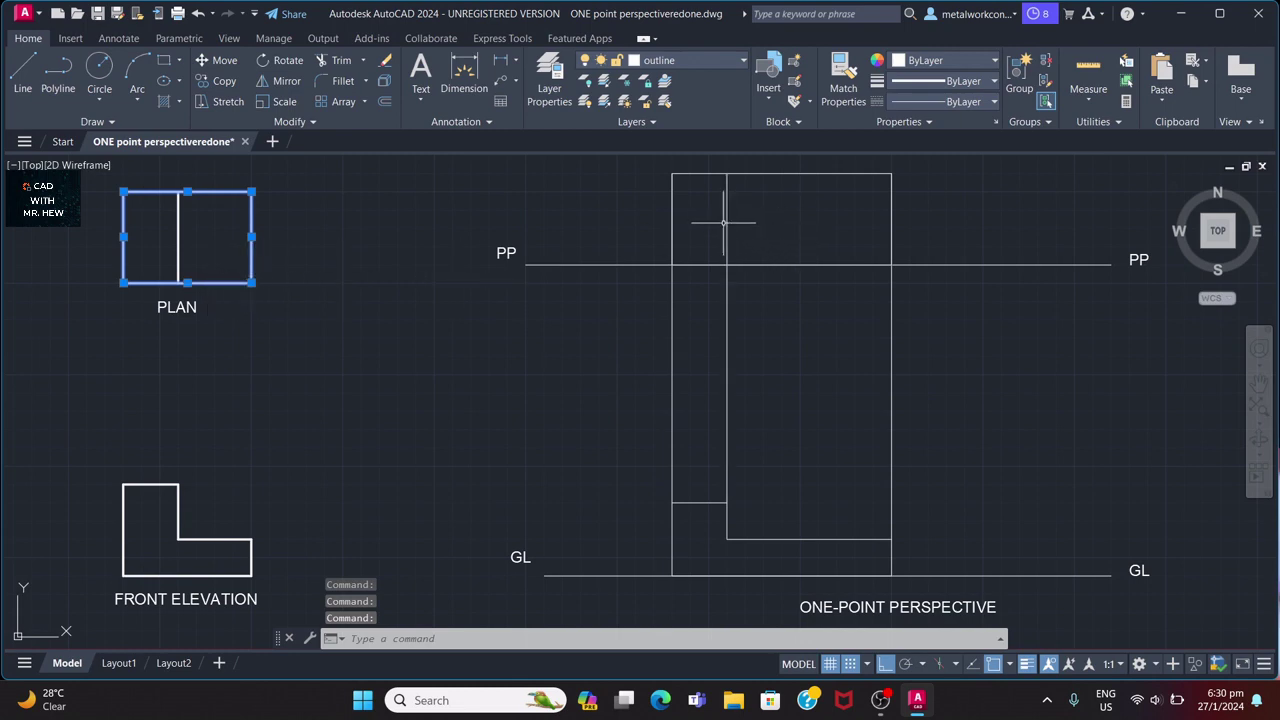
left_click(672, 213)
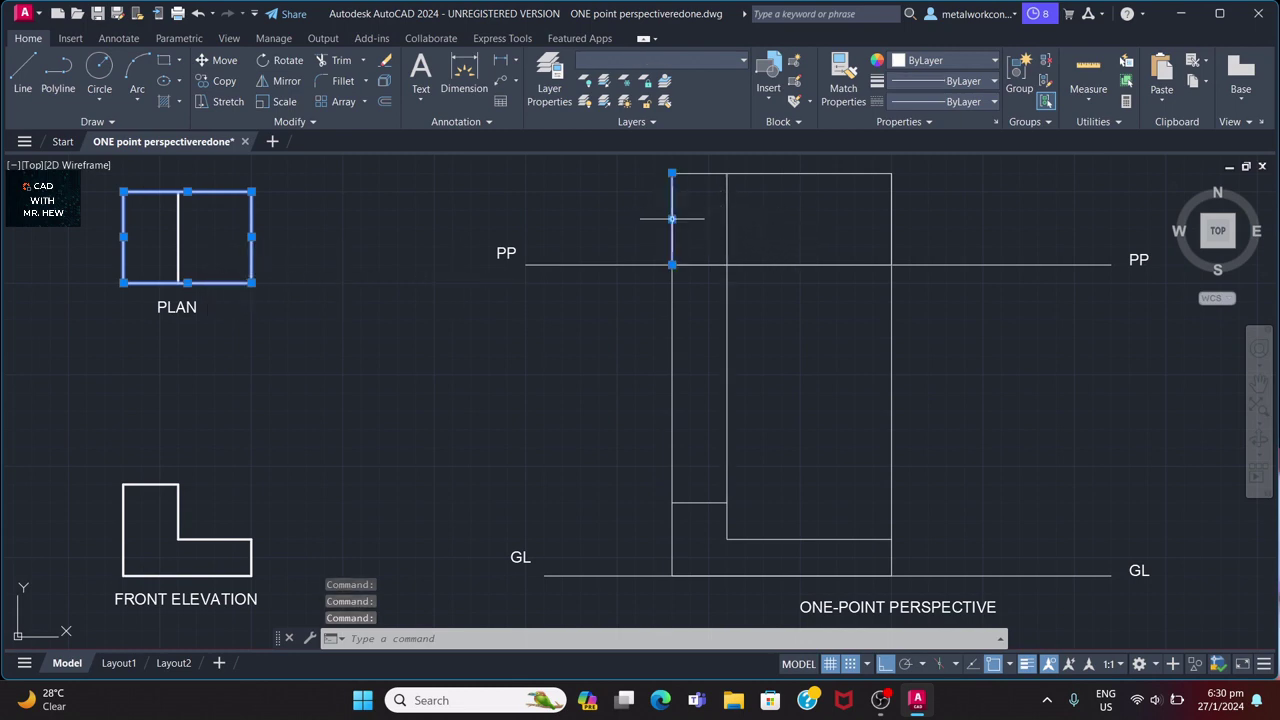
left_click(773, 174)
left_click(891, 205)
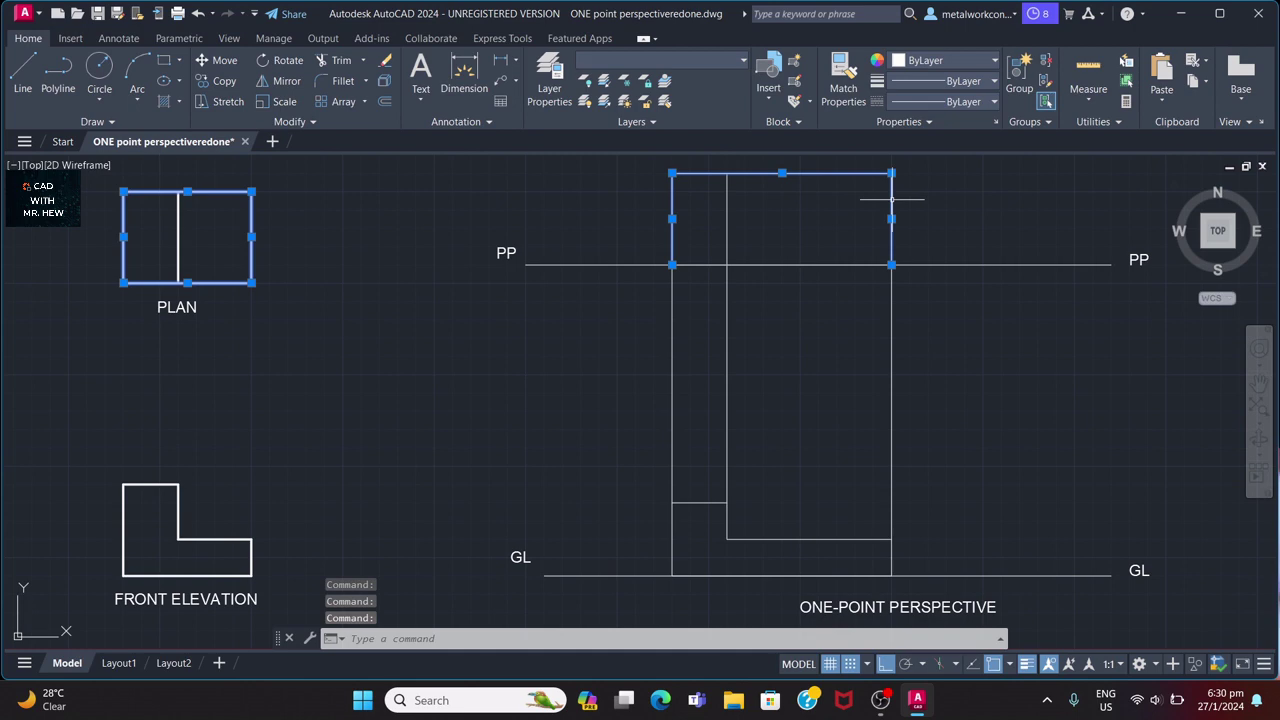
left_click(810, 265)
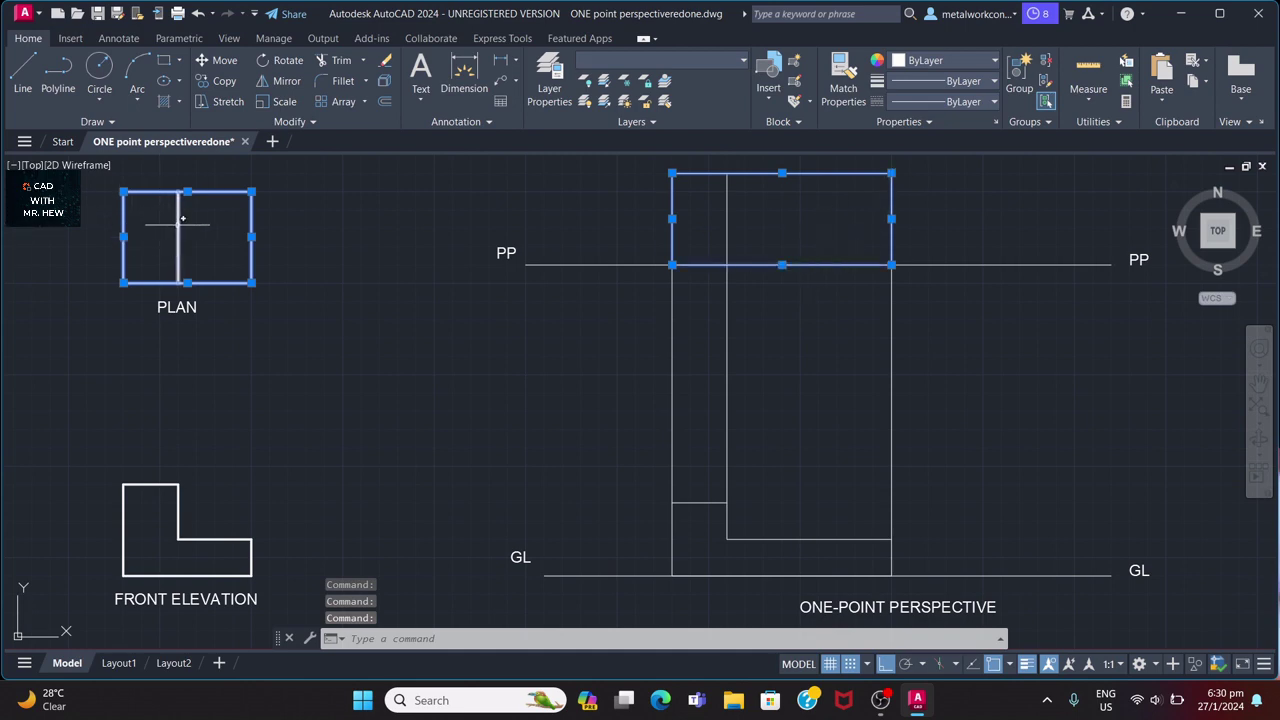
Draw the inner dividing line from the top of the middle vertical down to PP.
left_click(22, 72)
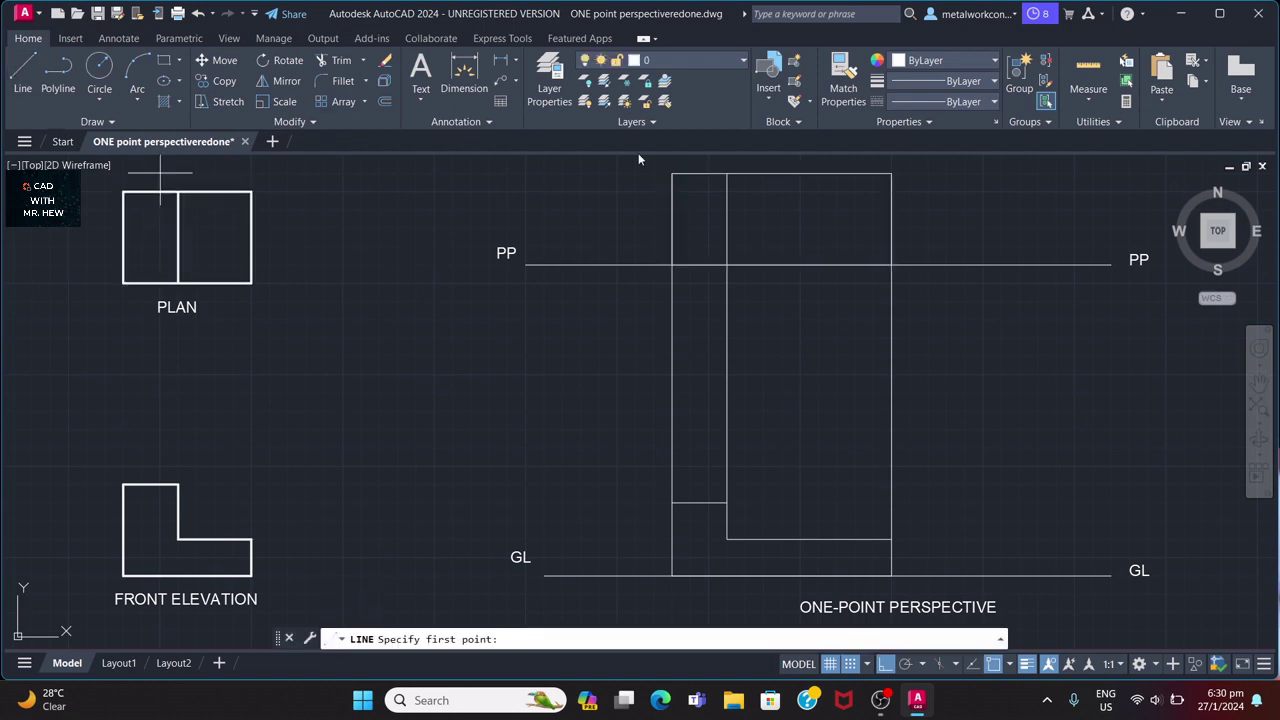
left_click(727, 174)
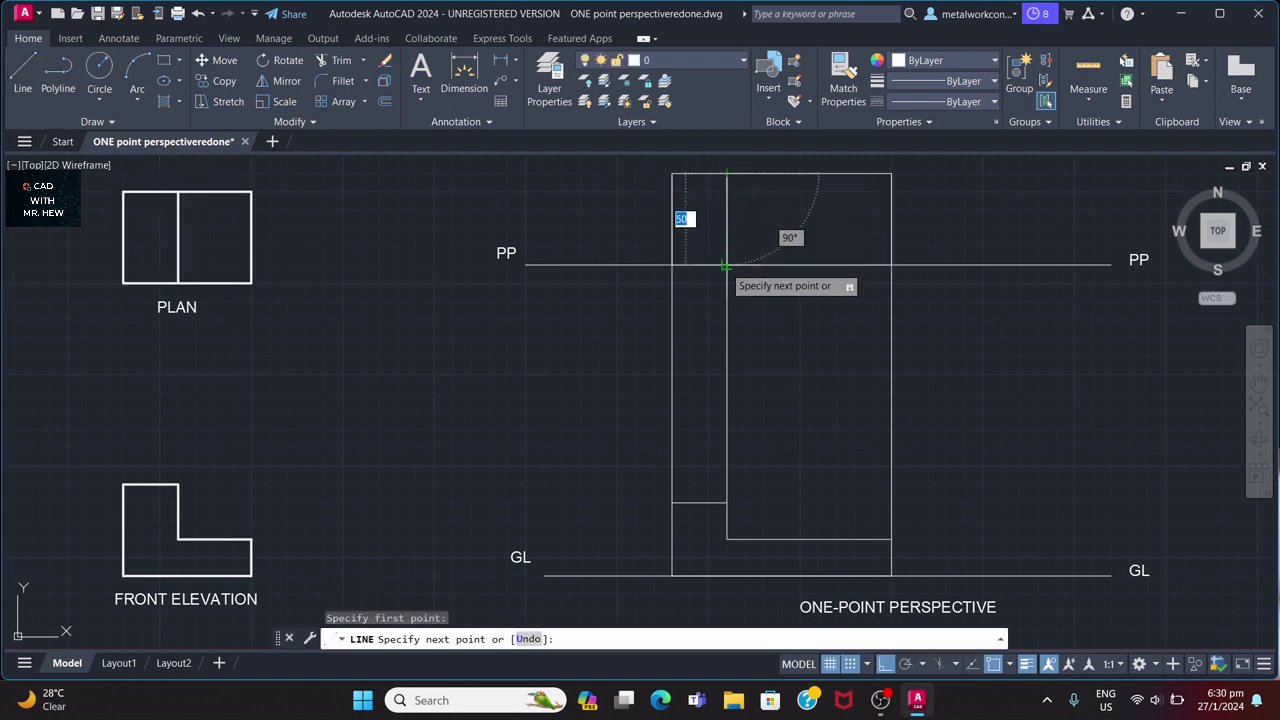
left_click(727, 265)
key("Return")
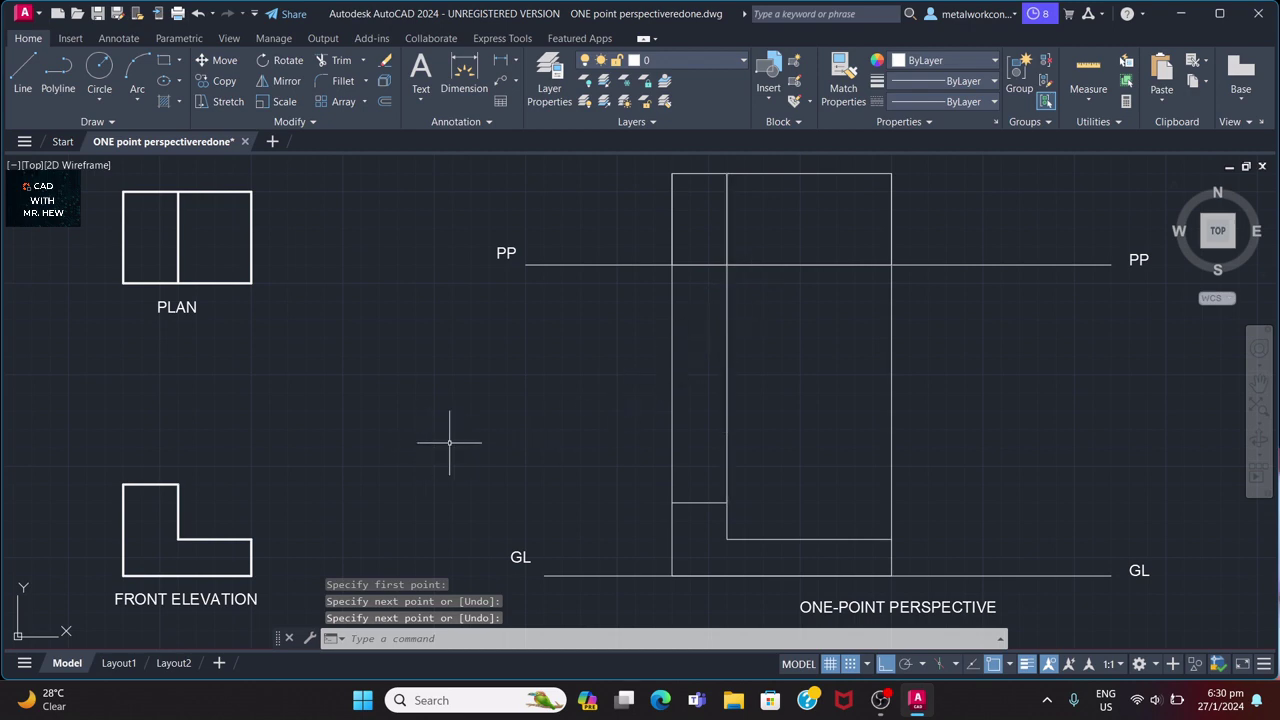
Erase the three long vertical construction lines between the elevation and PP.
left_click(672, 348)
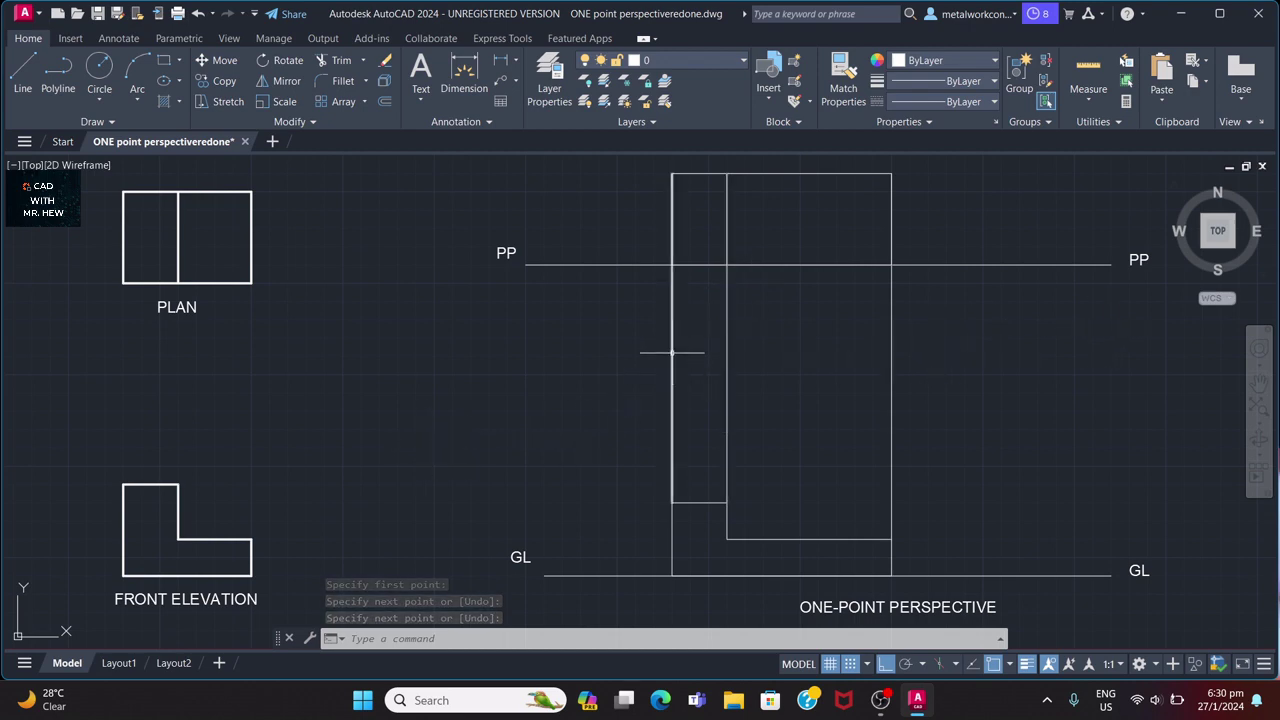
left_click(732, 350)
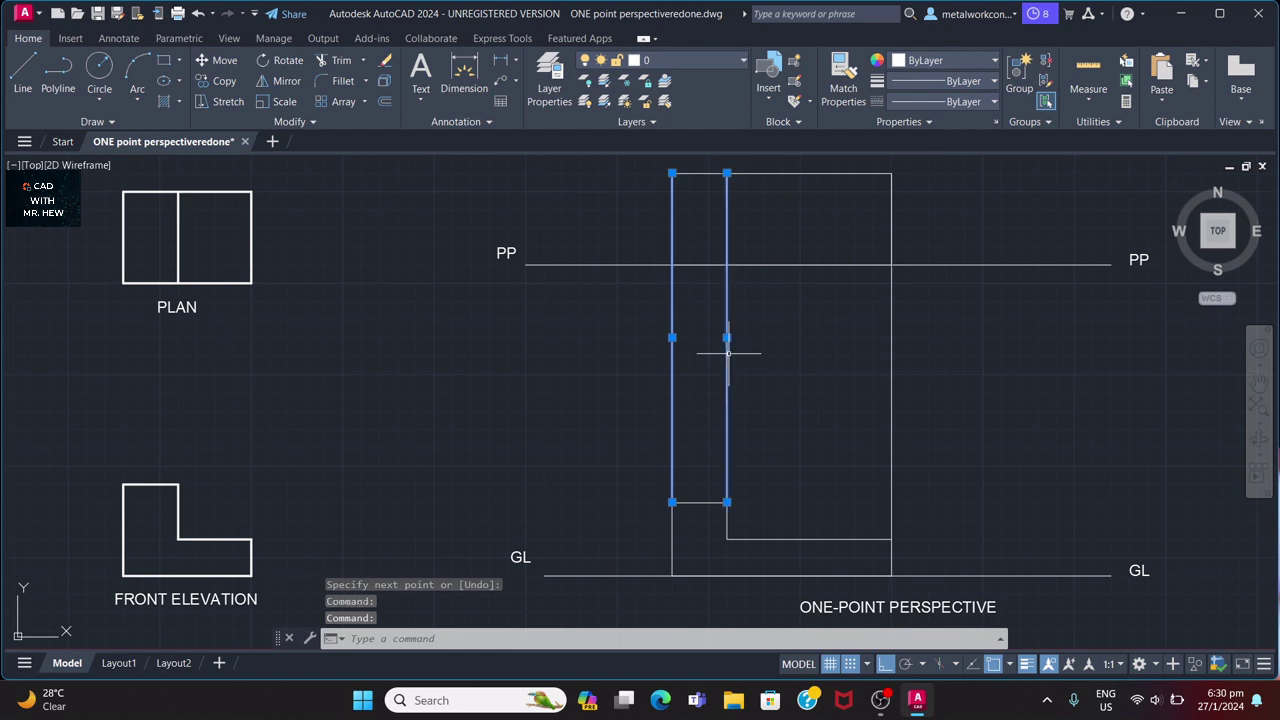
left_click(893, 336)
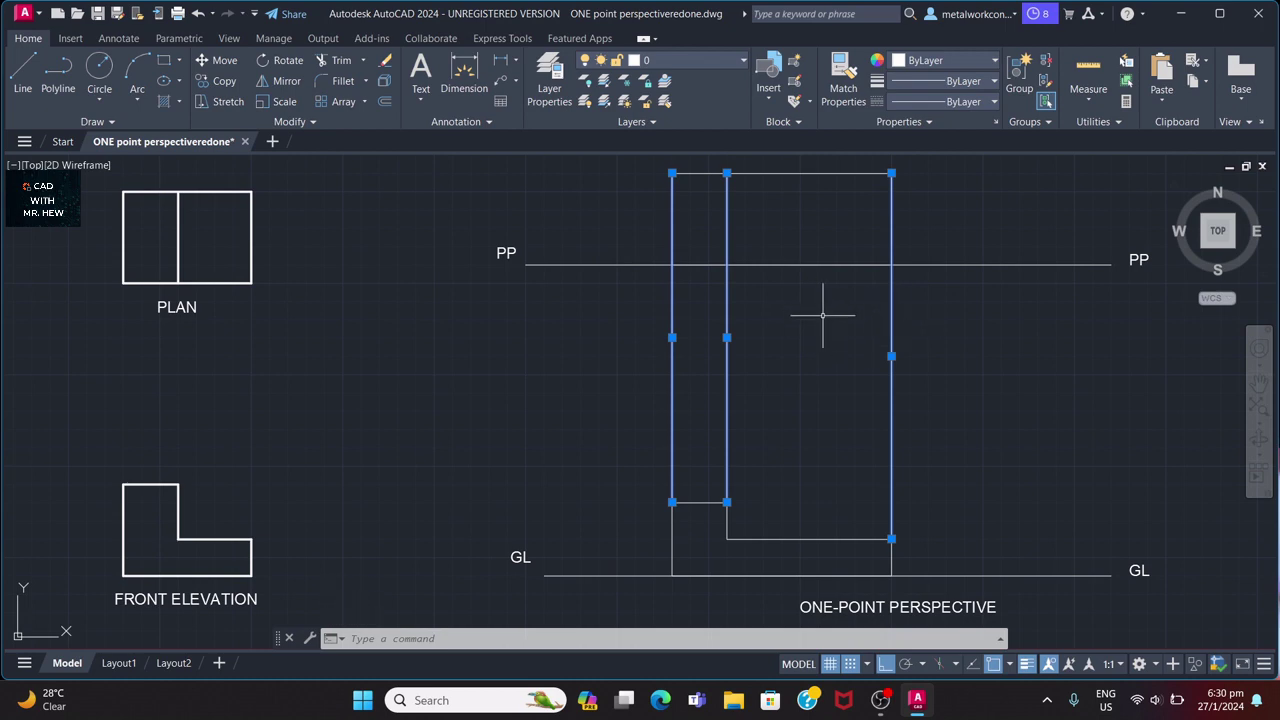
key("Delete")
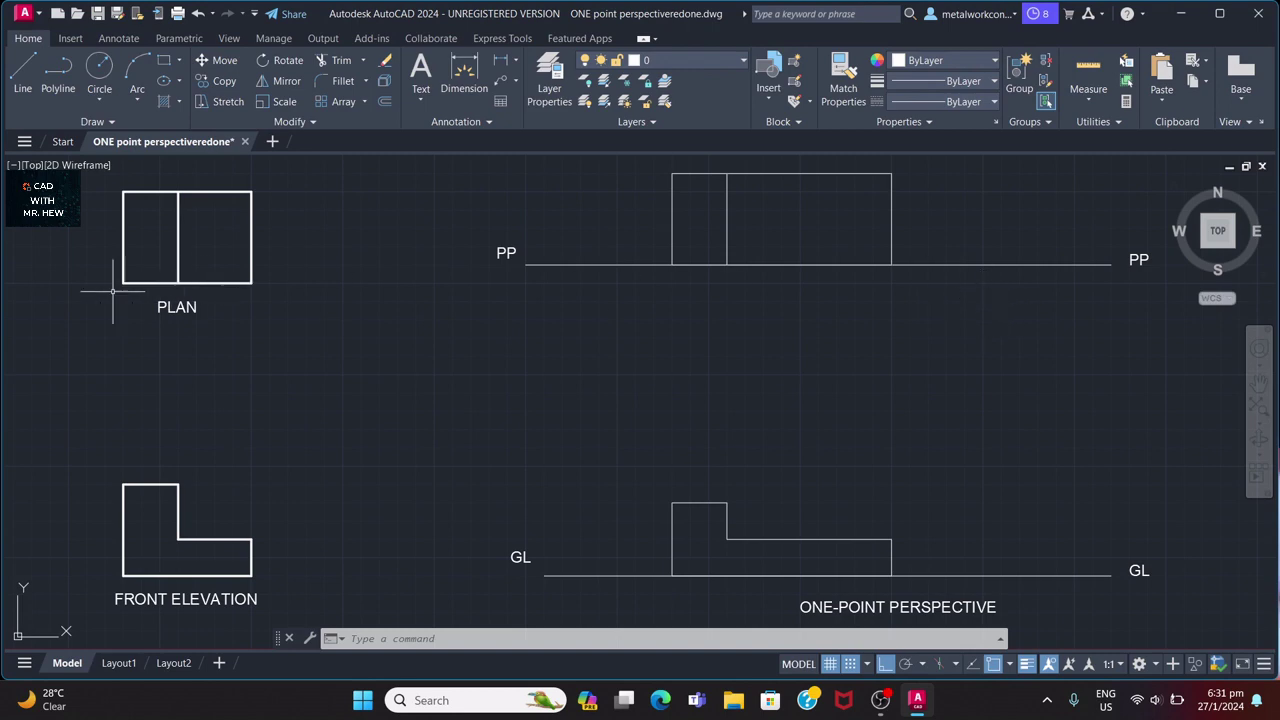
left_click(20, 76)
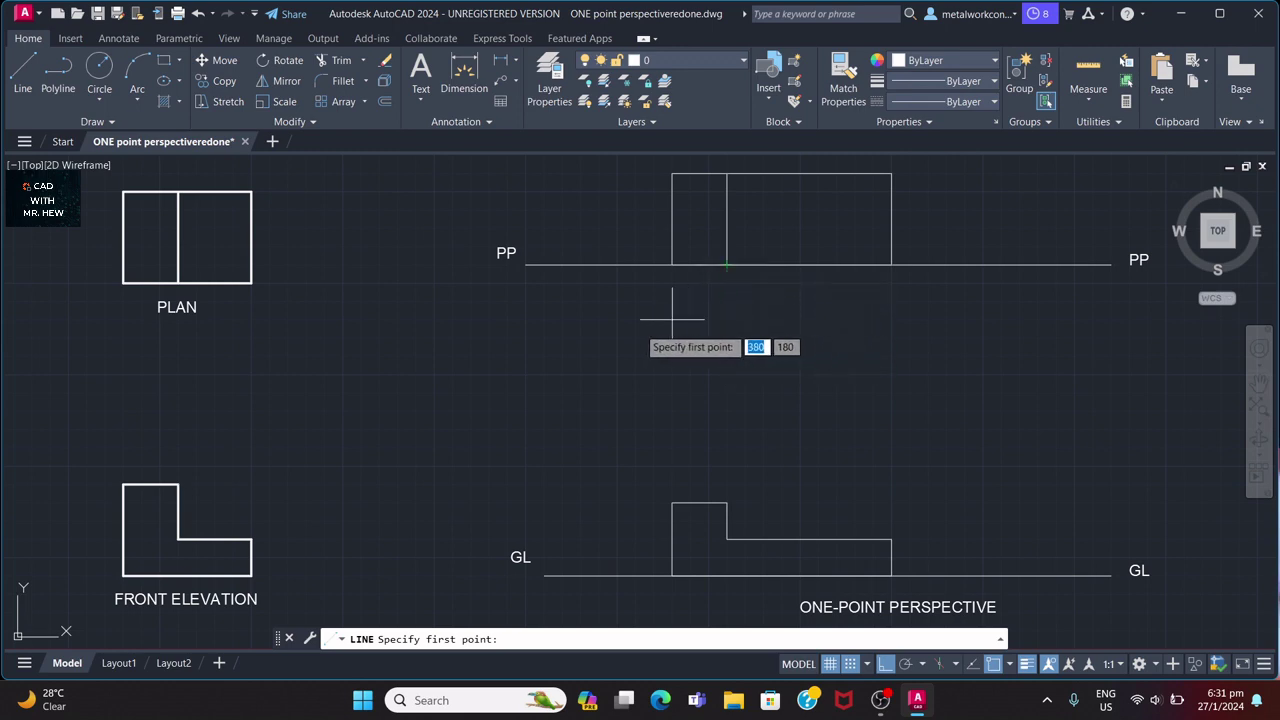
left_click(526, 355)
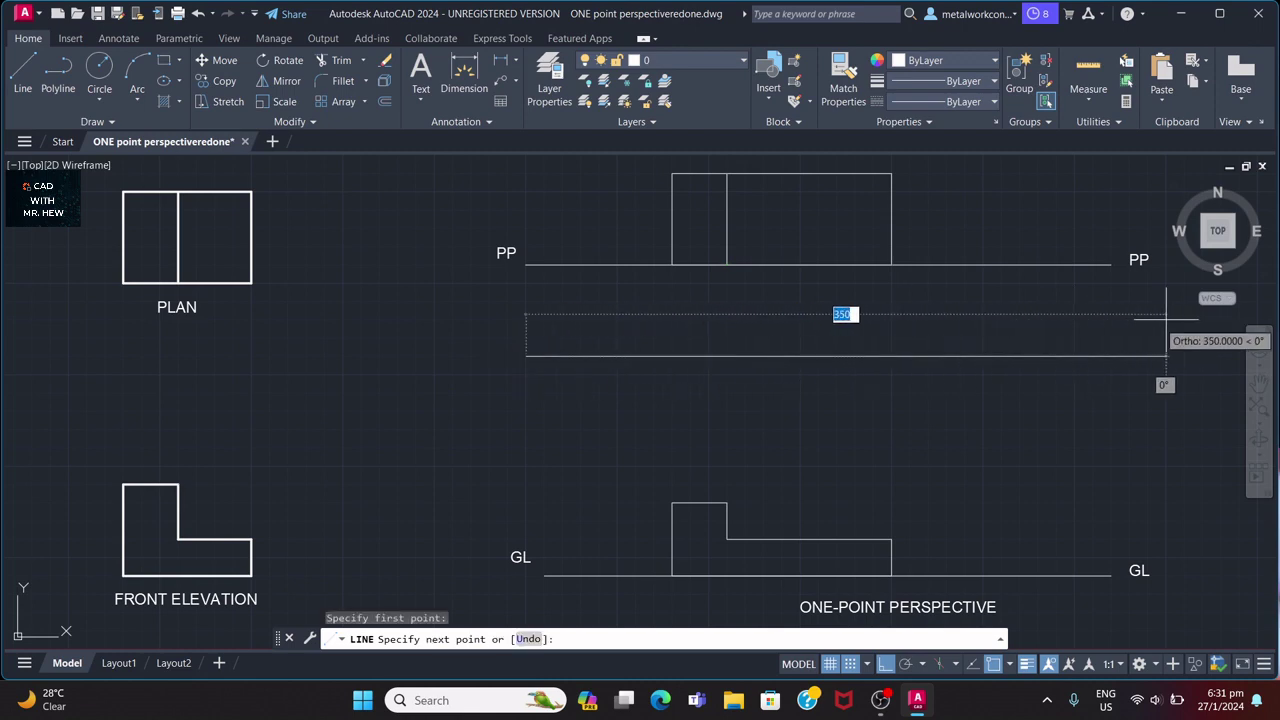
left_click(1110, 357)
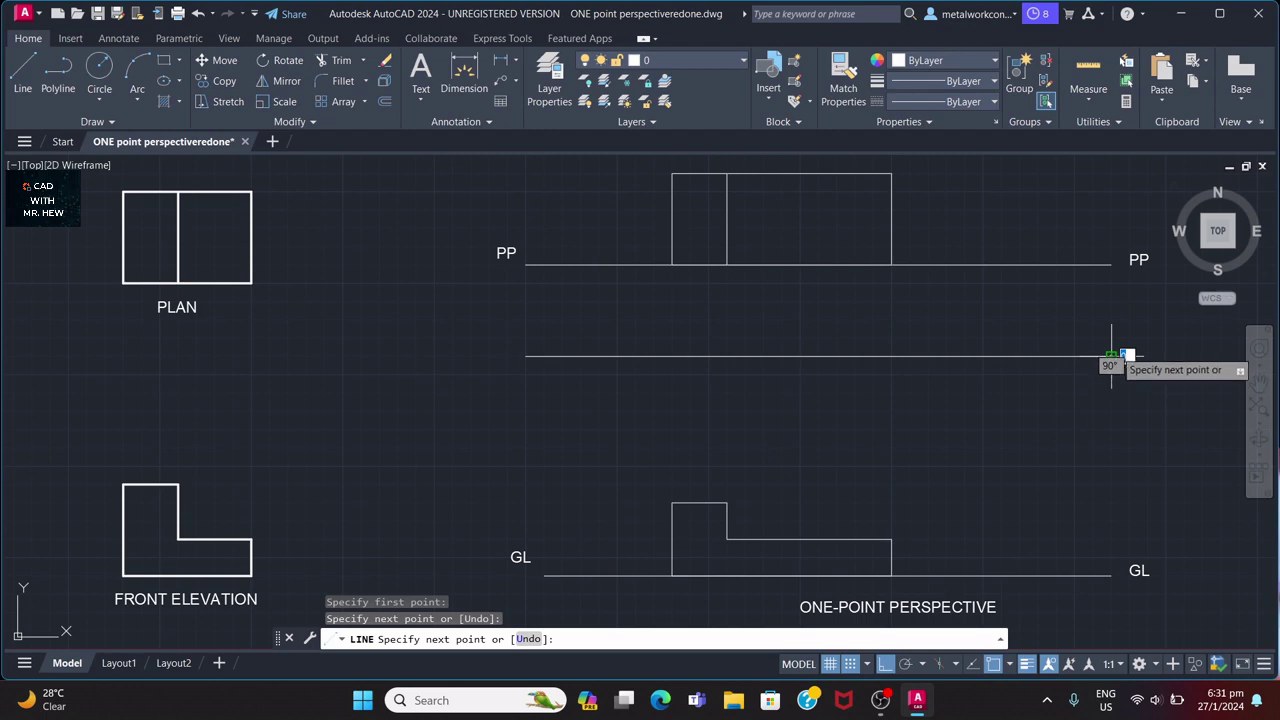
key("Return")
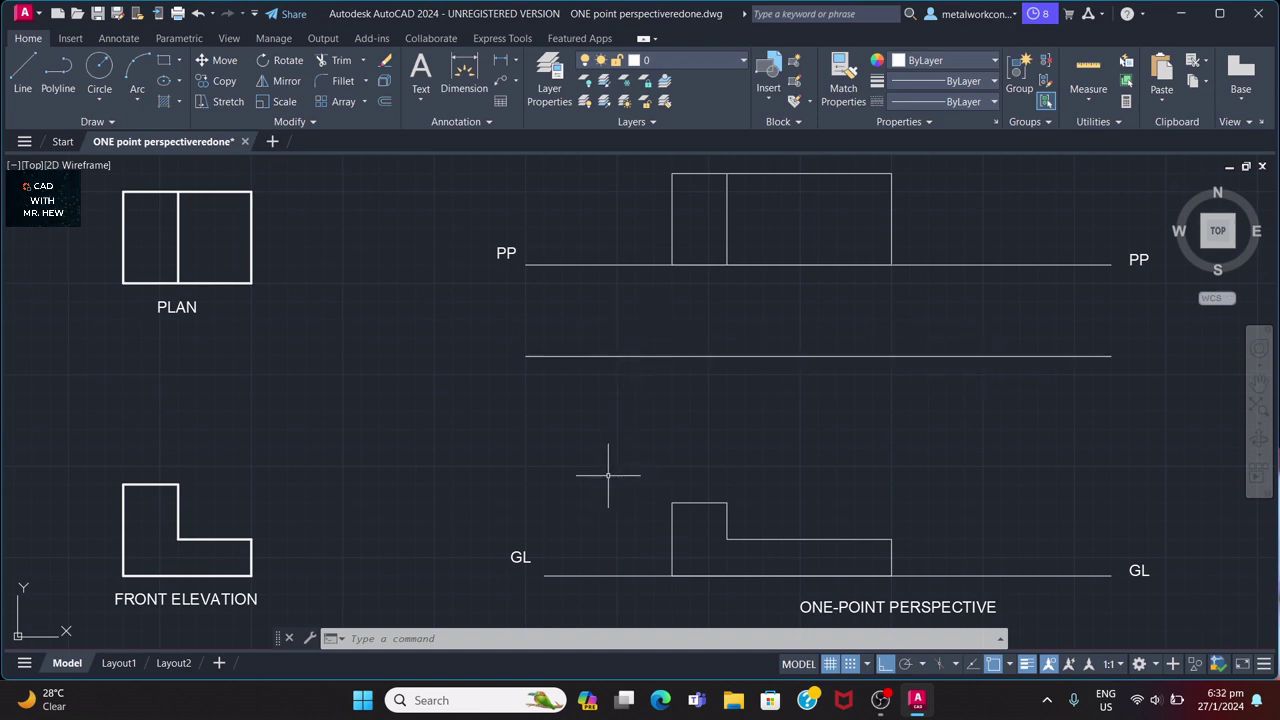
Draw a short vertical tick rising from the middle line near its right end, then clear the selection.
left_click(22, 73)
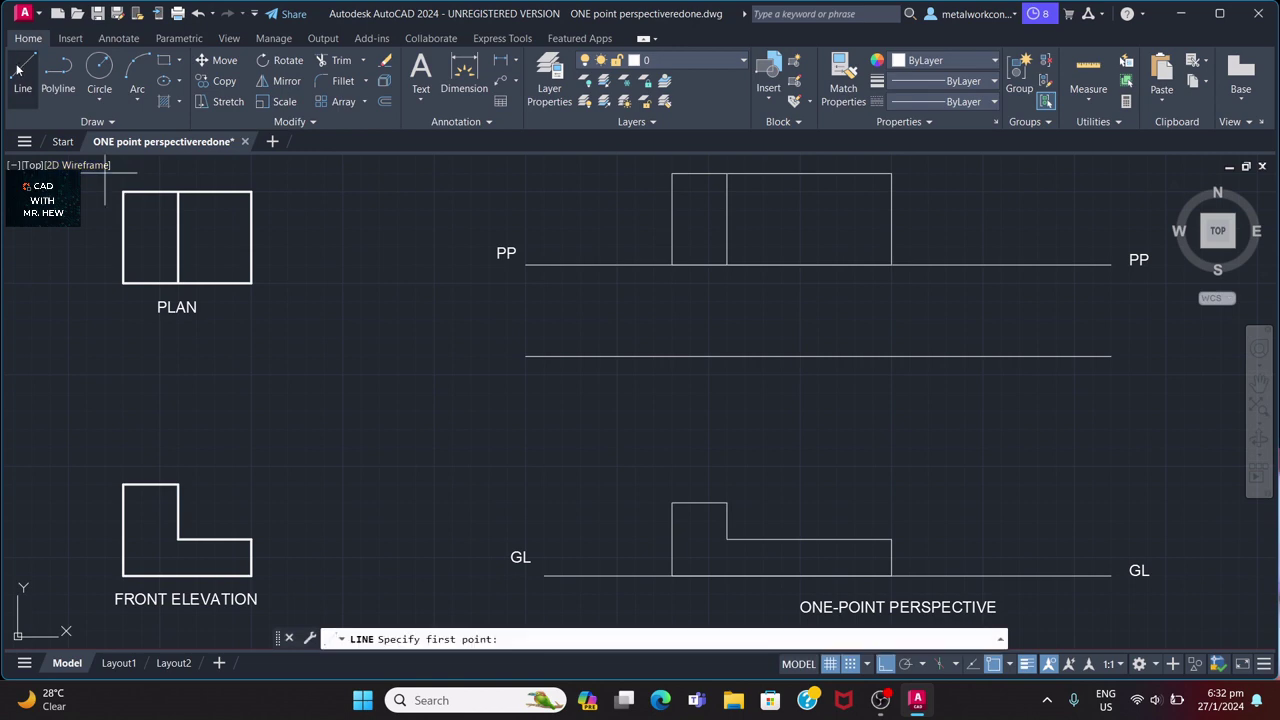
left_click(1001, 356)
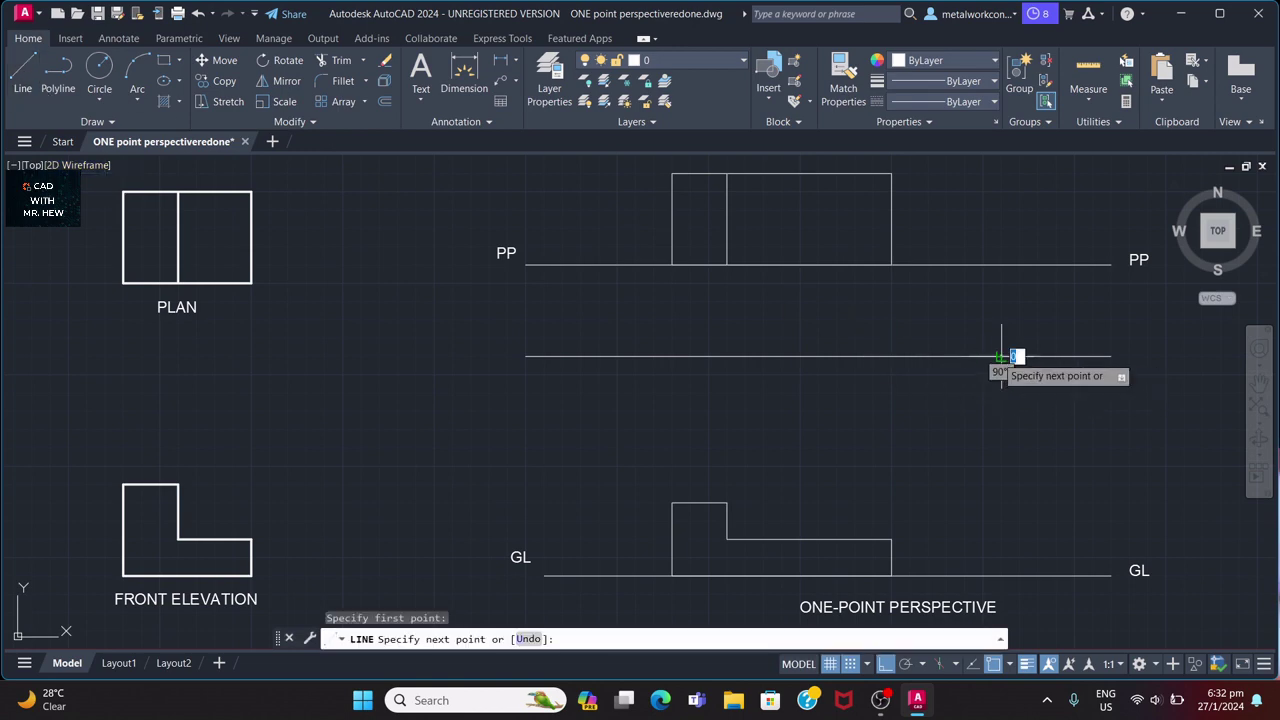
left_click(1001, 338)
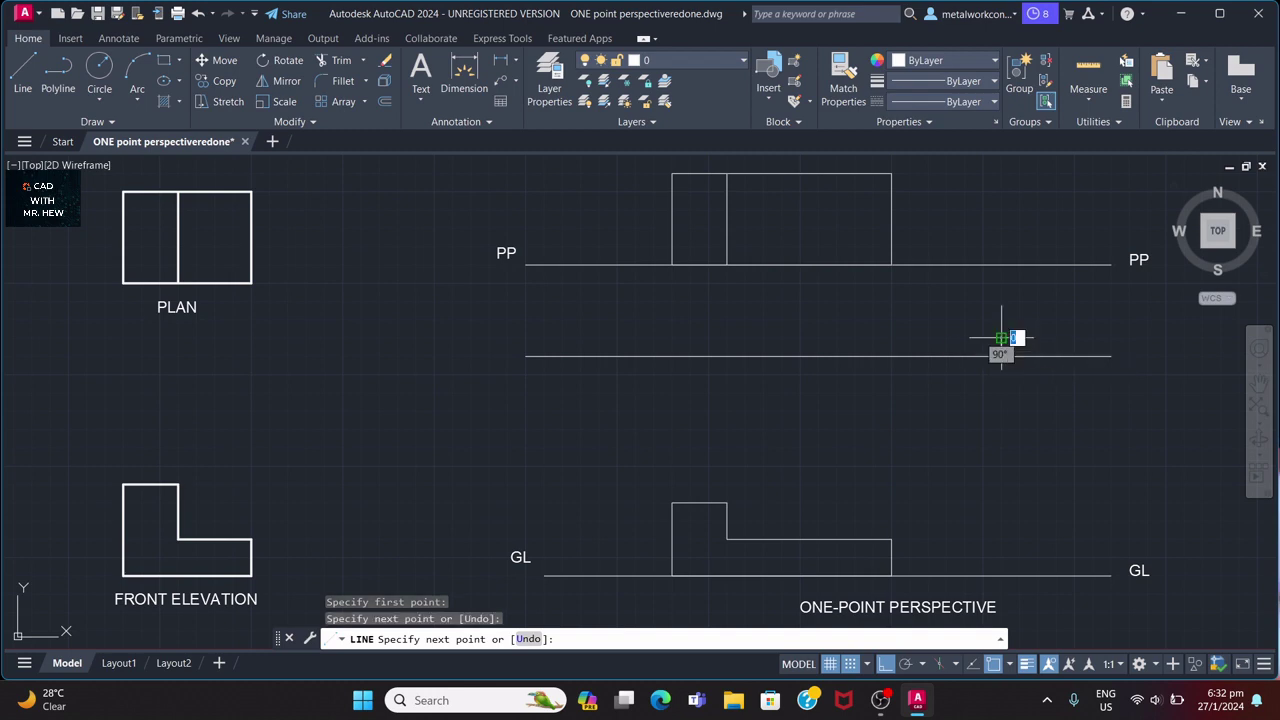
key("Return")
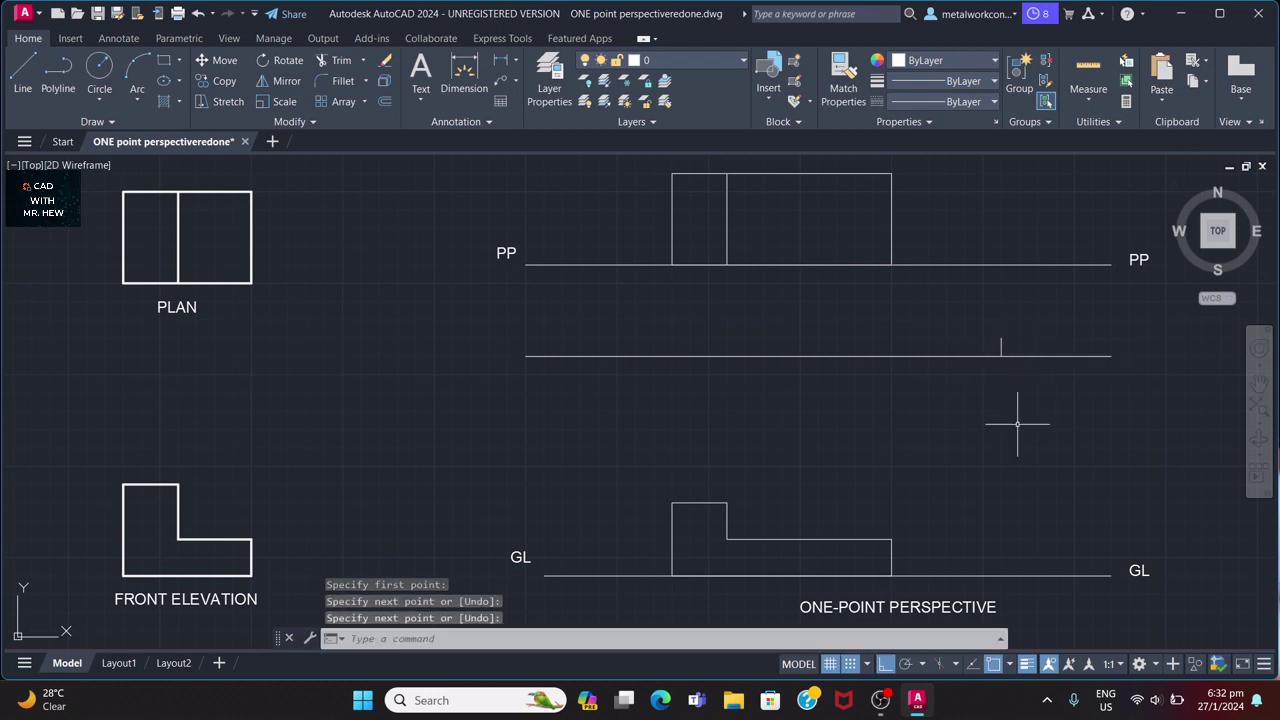
left_click(1002, 344)
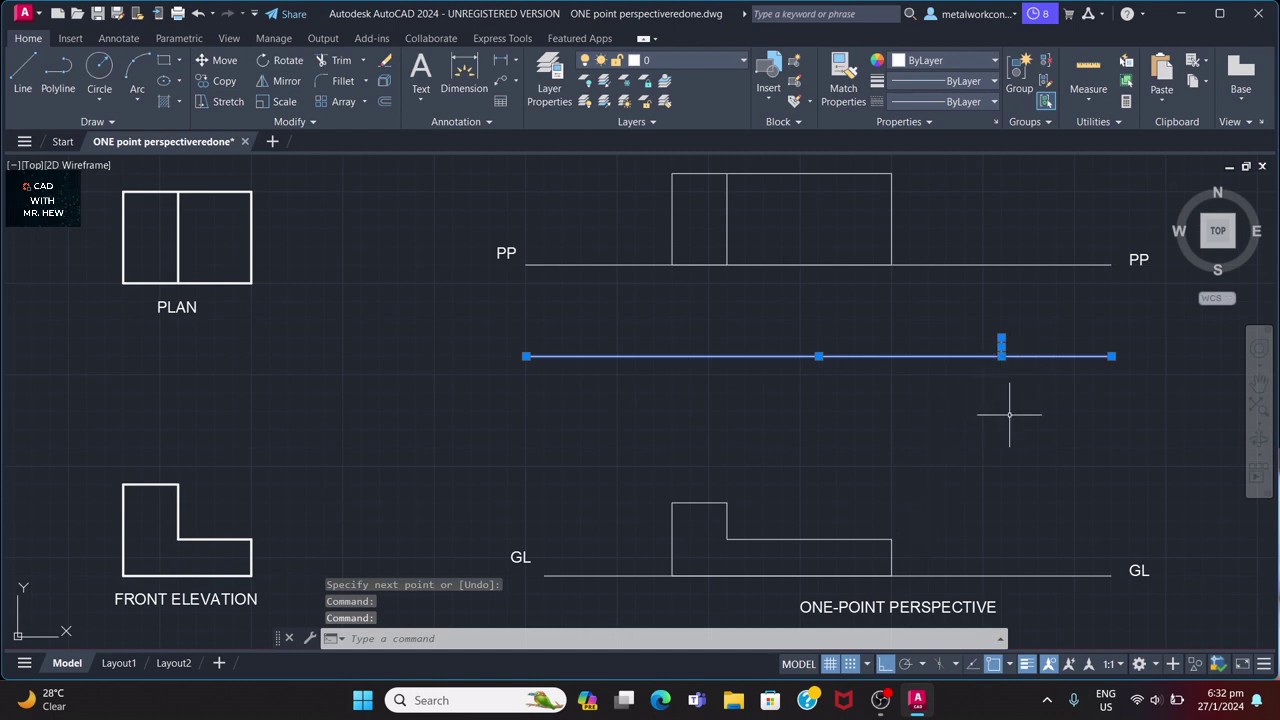
key("Escape")
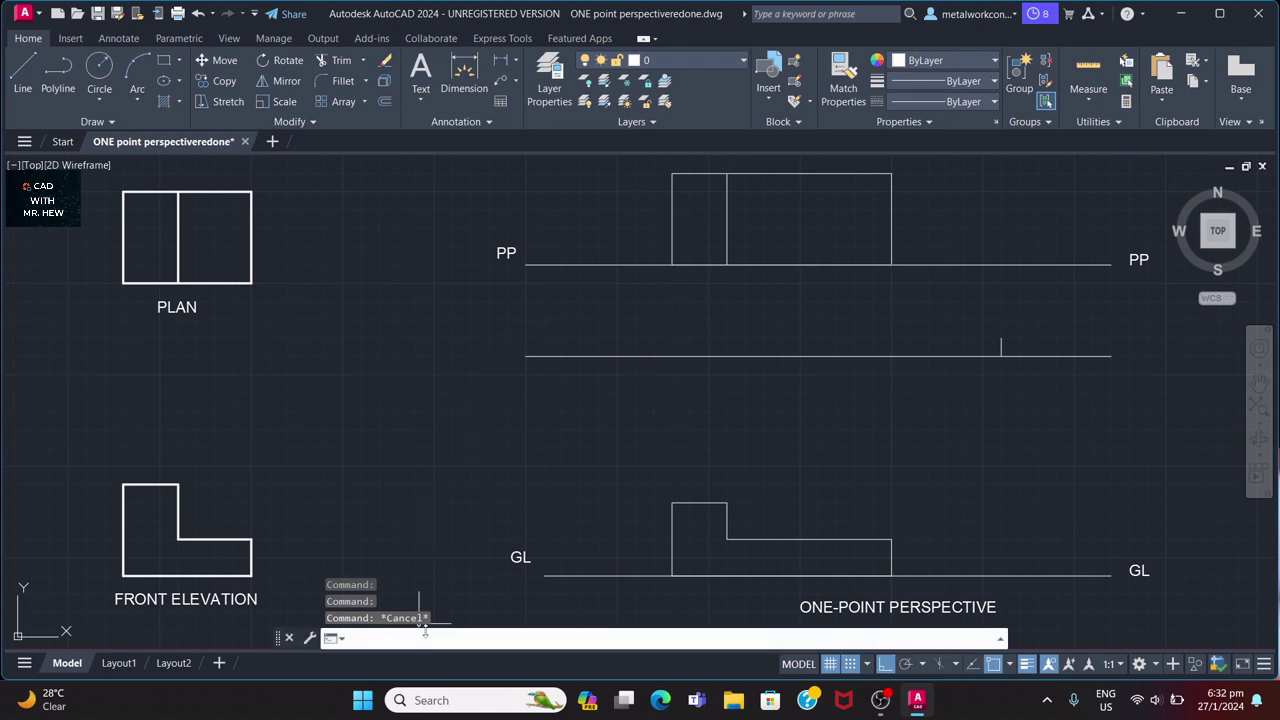
Start TEXTFIT, turn grid snapping off, then cancel the command.
type("TEXTFIT")
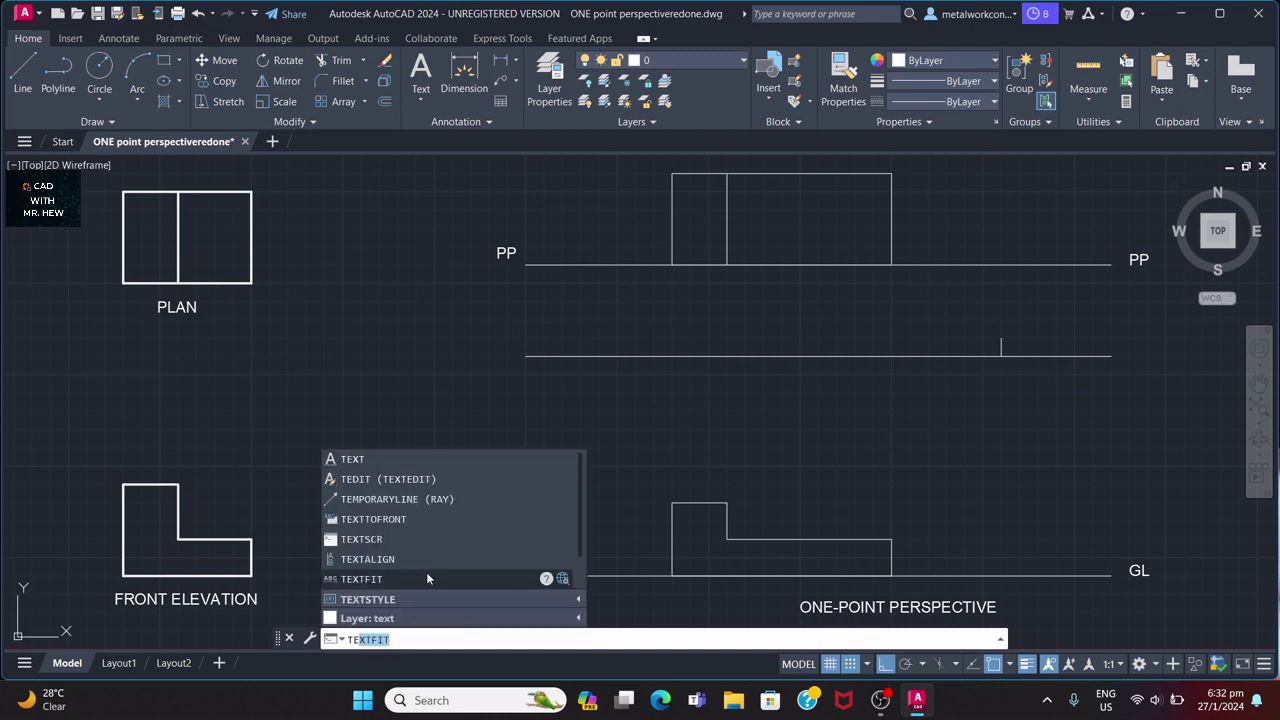
key("Return")
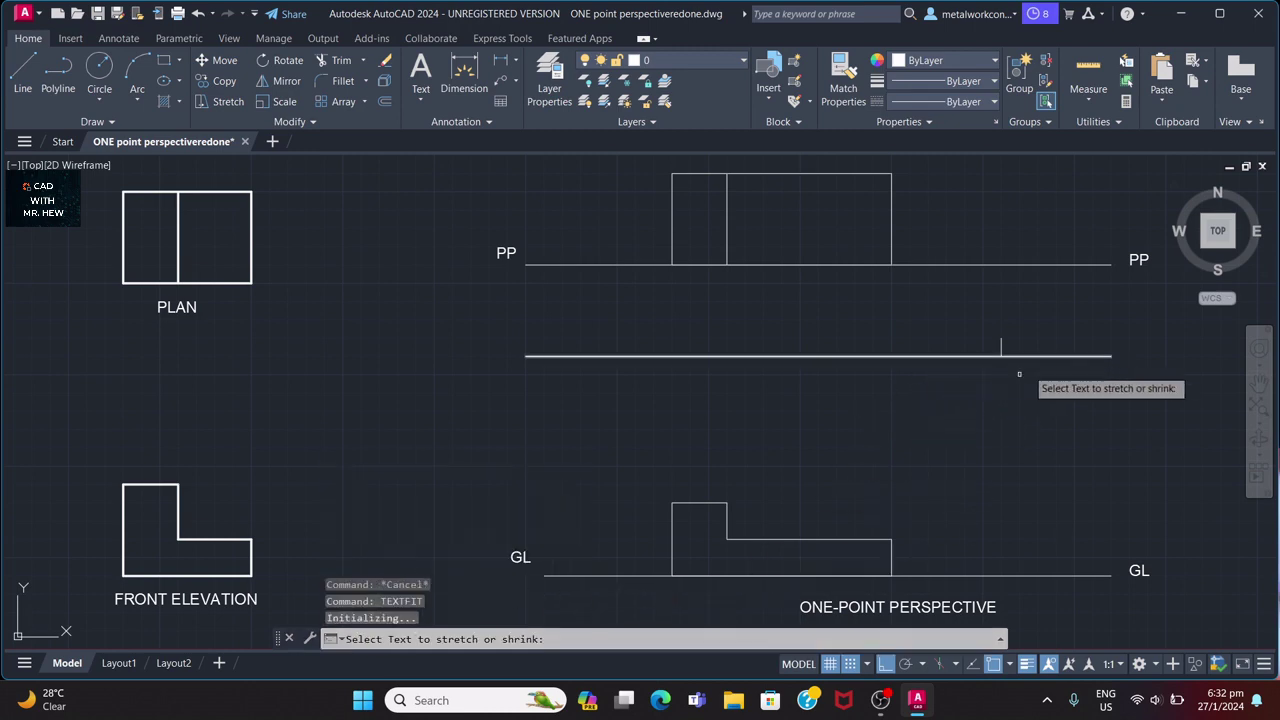
left_click(850, 663)
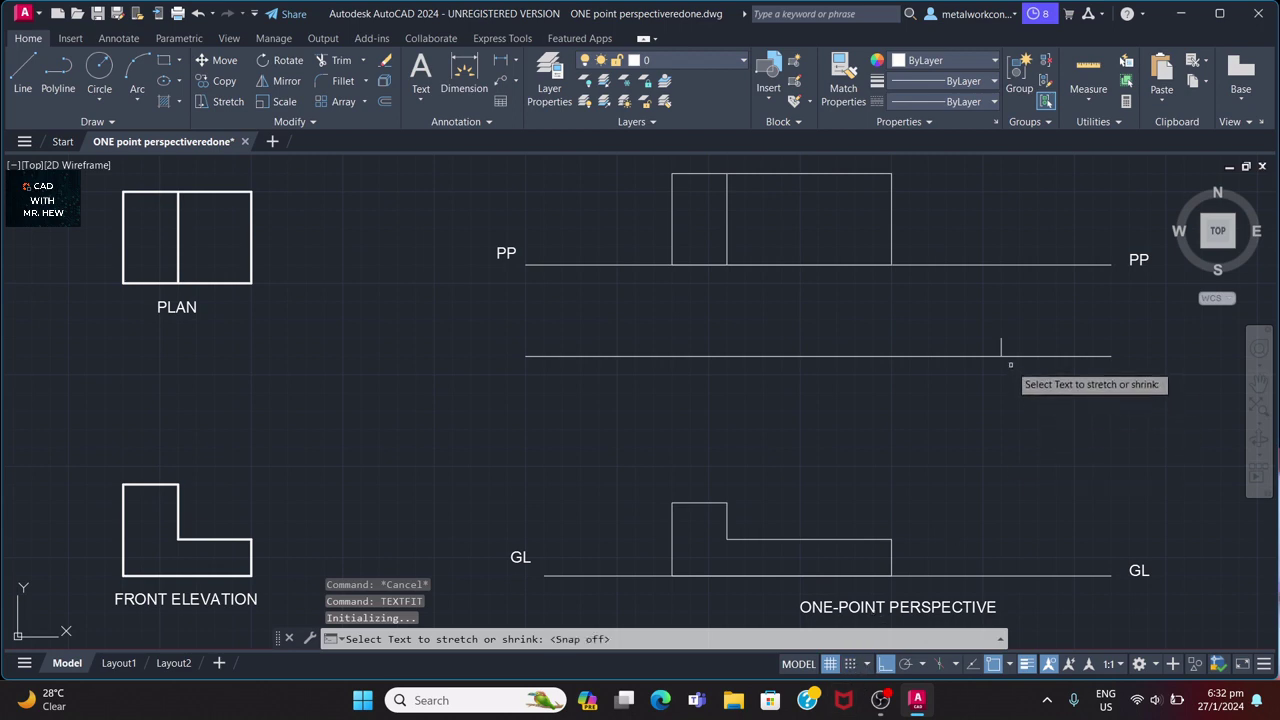
left_click(1008, 365)
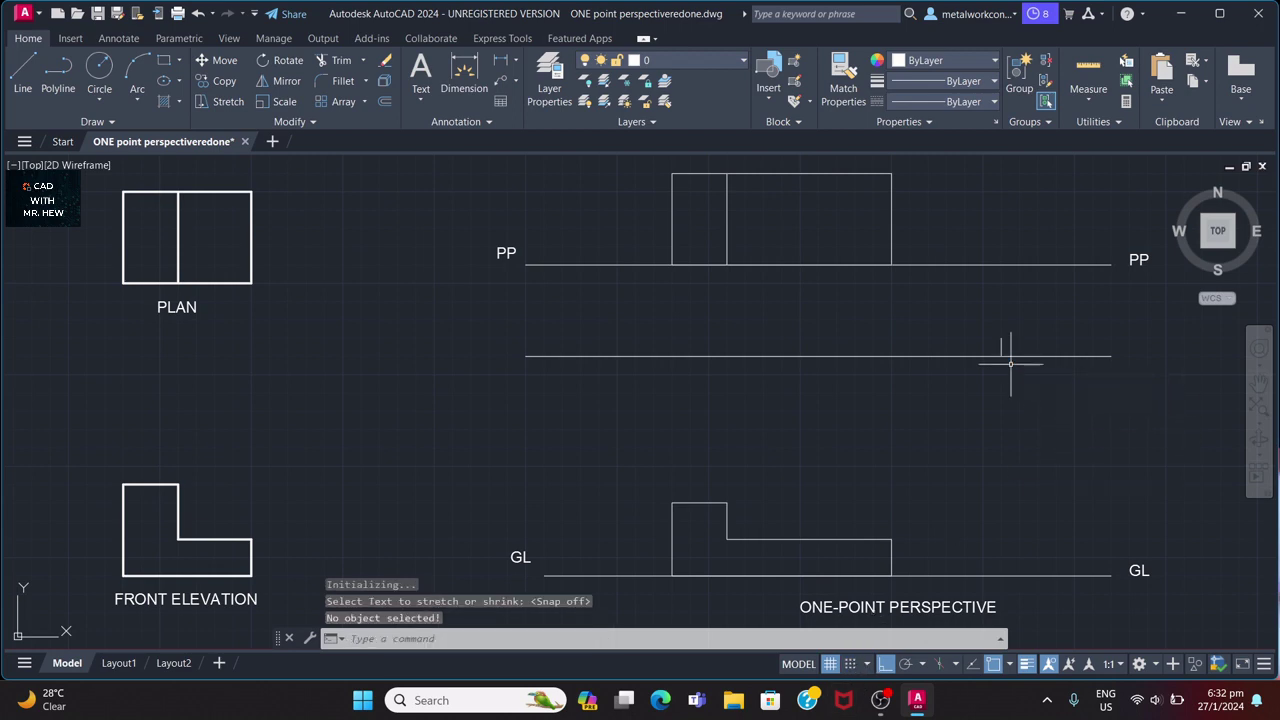
key("Escape")
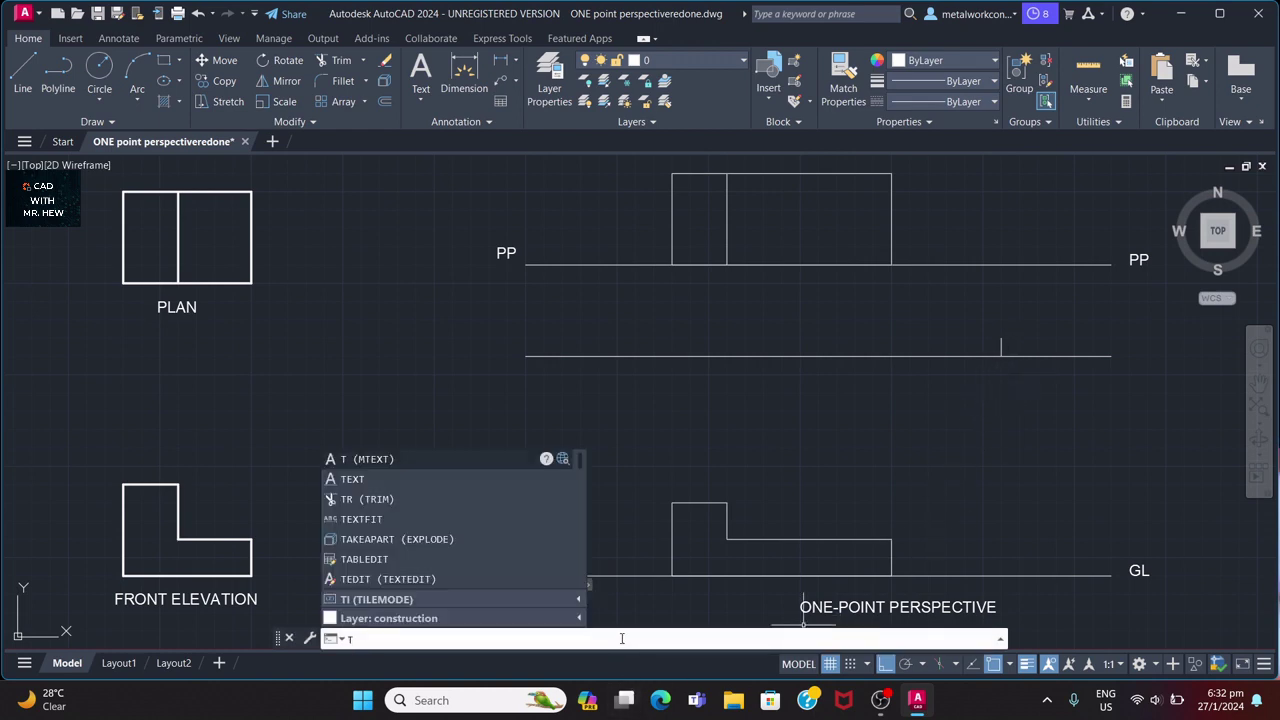
Place the text SP under the tick with default height and rotation.
left_click(491, 478)
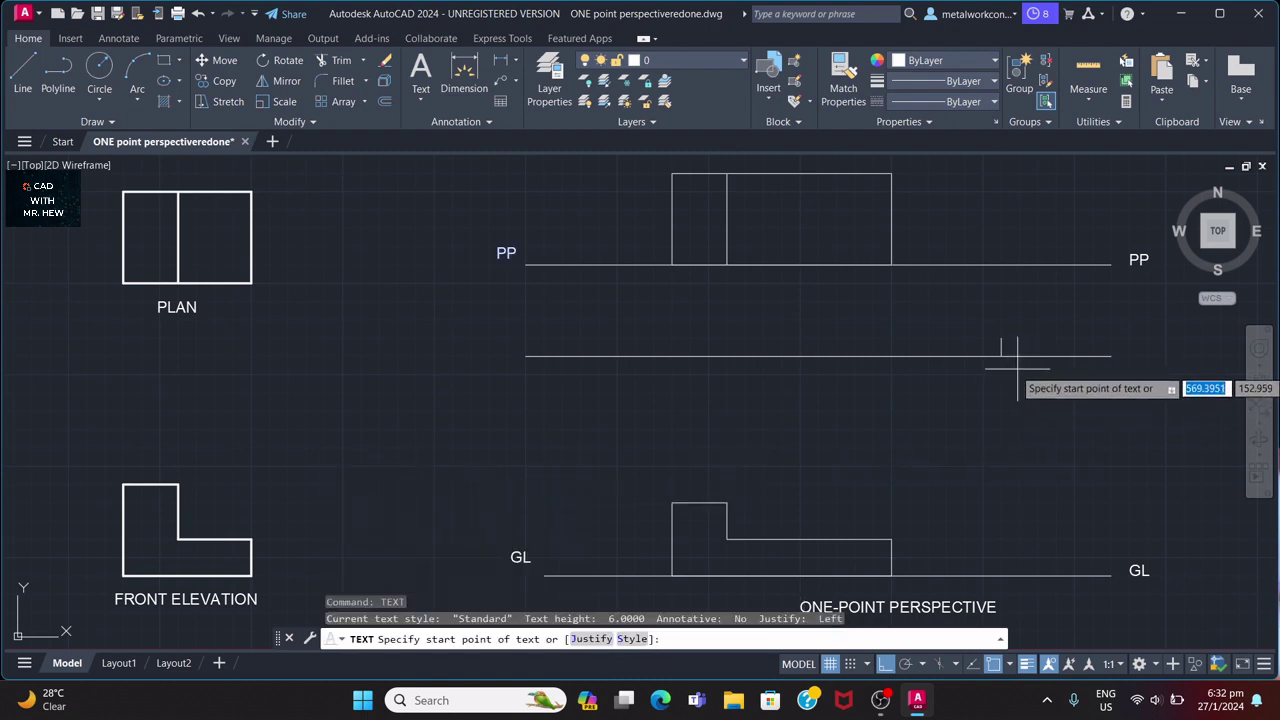
left_click(1009, 370)
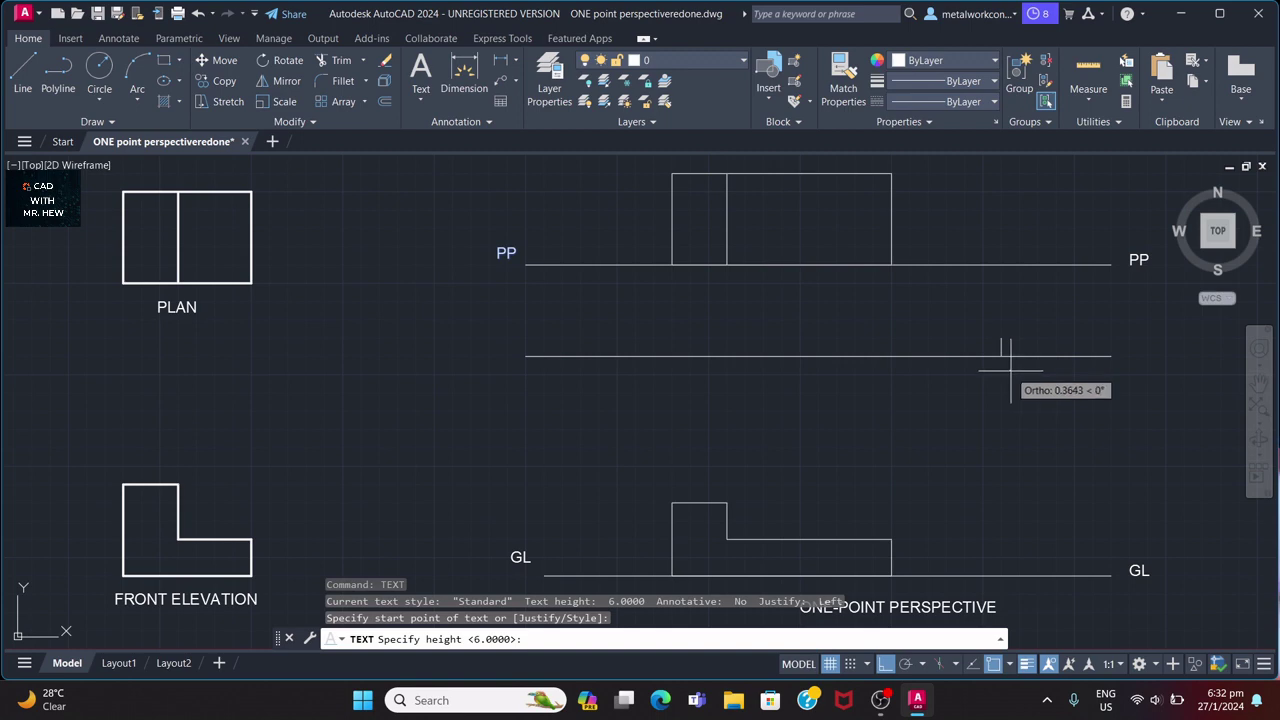
key("Return")
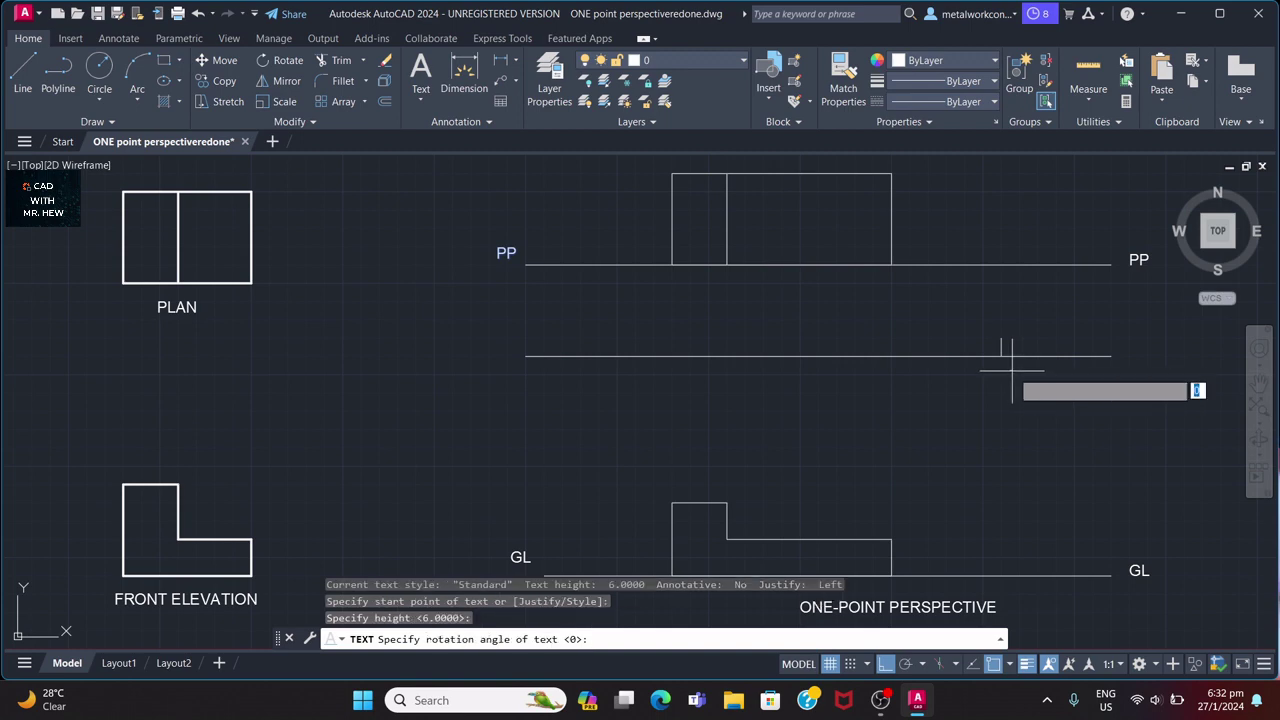
key("Return")
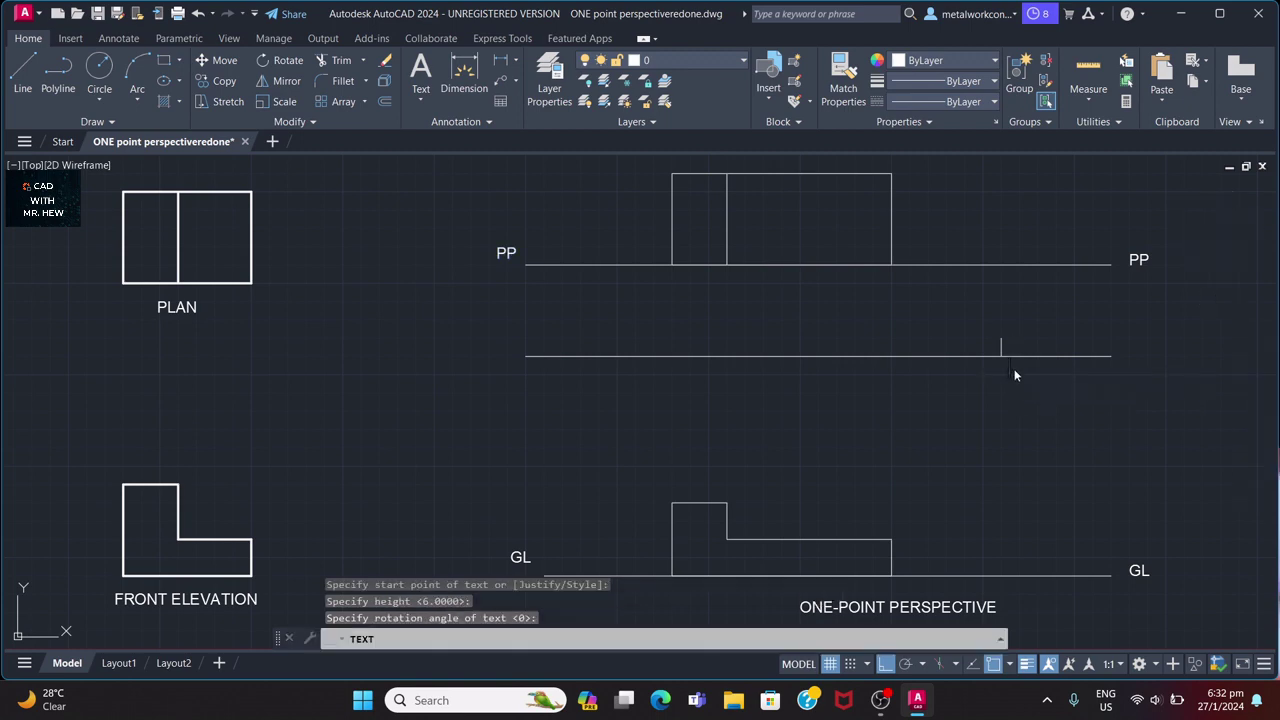
type("SP")
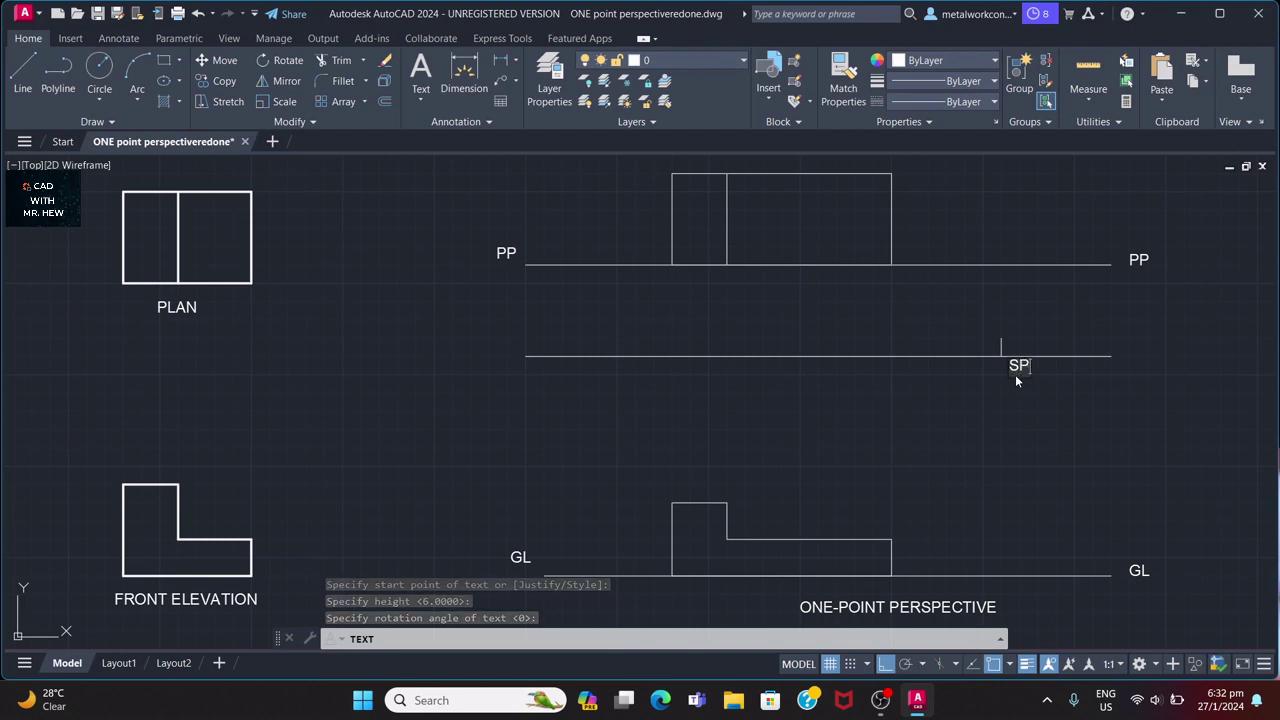
key("Return")
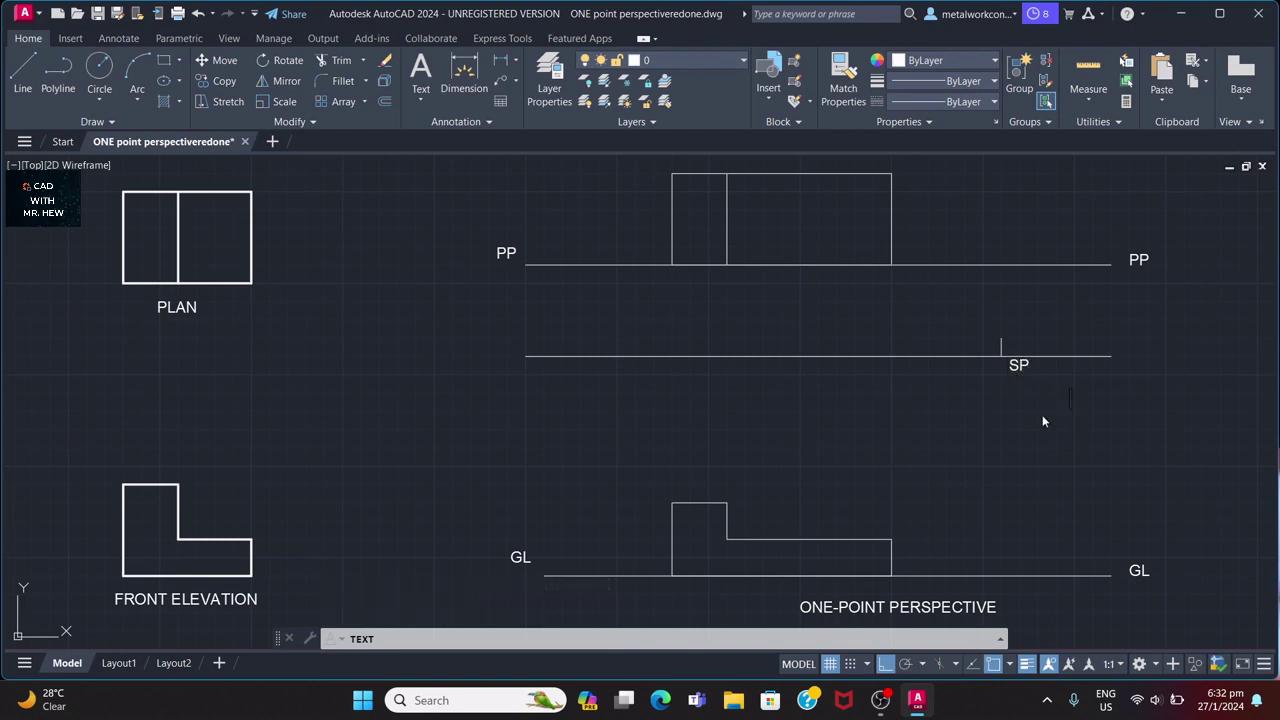
key("Return")
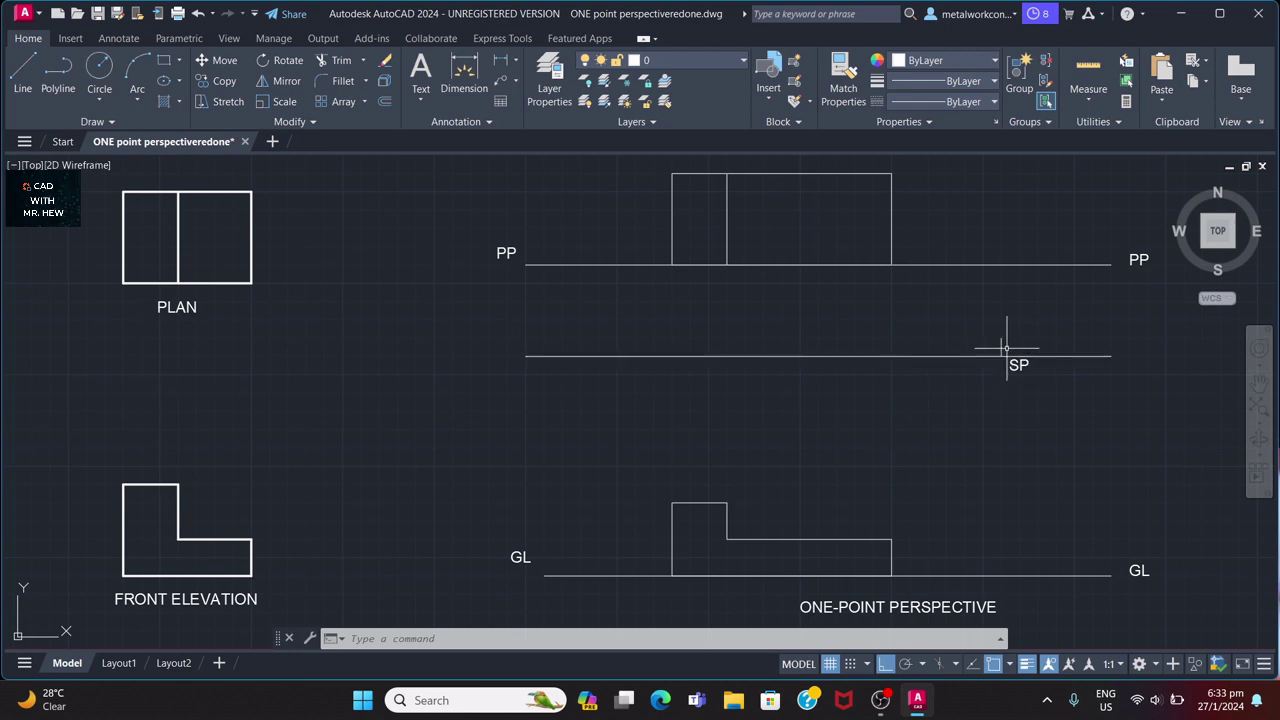
left_click(1001, 348)
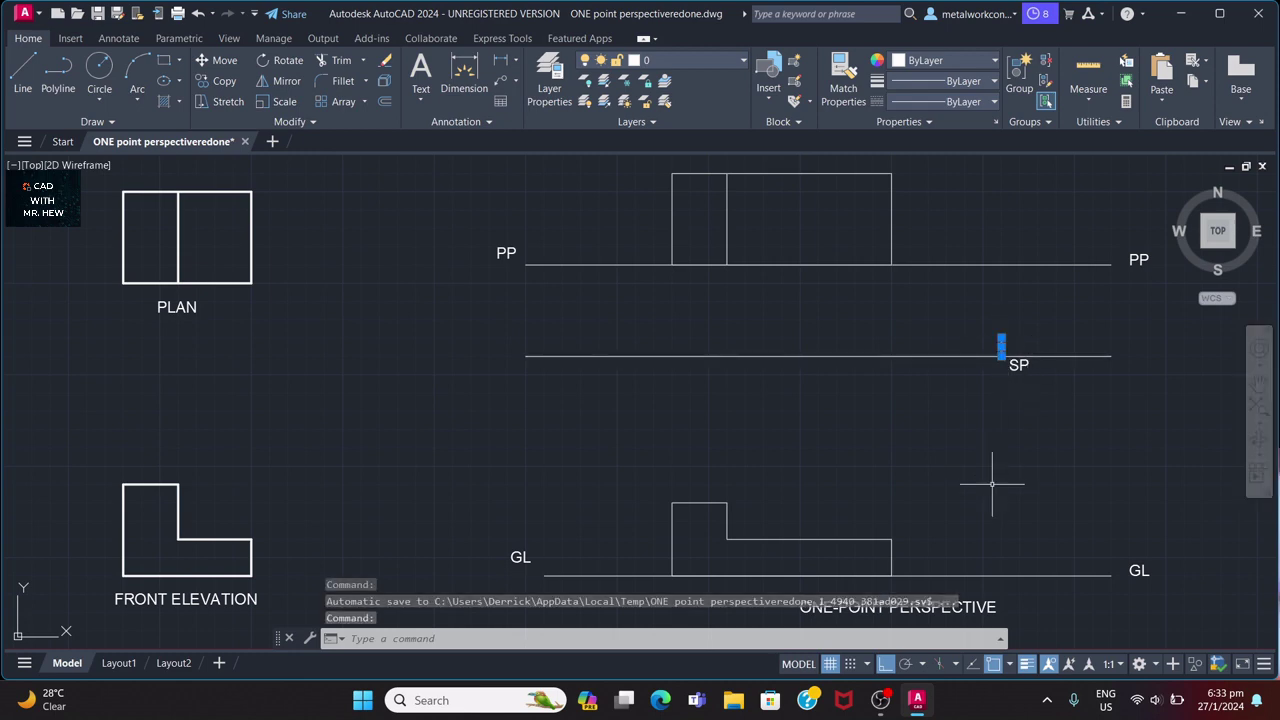
key("Escape")
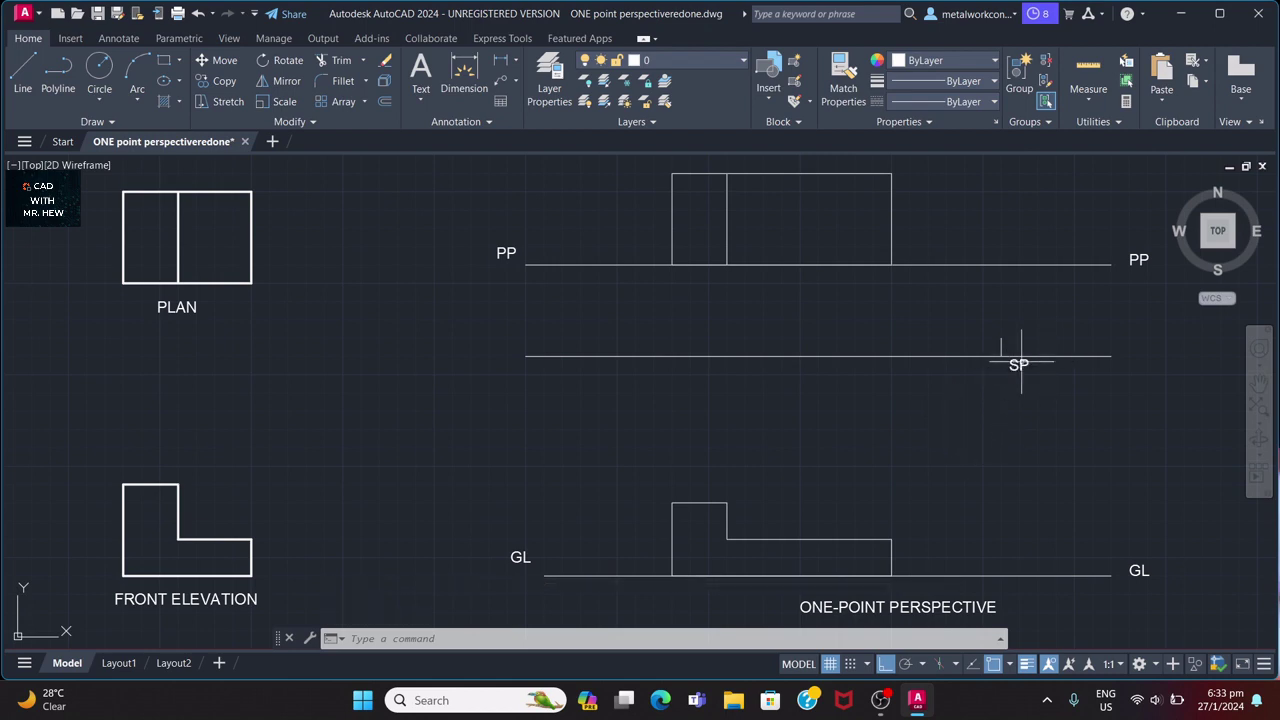
left_click(921, 355)
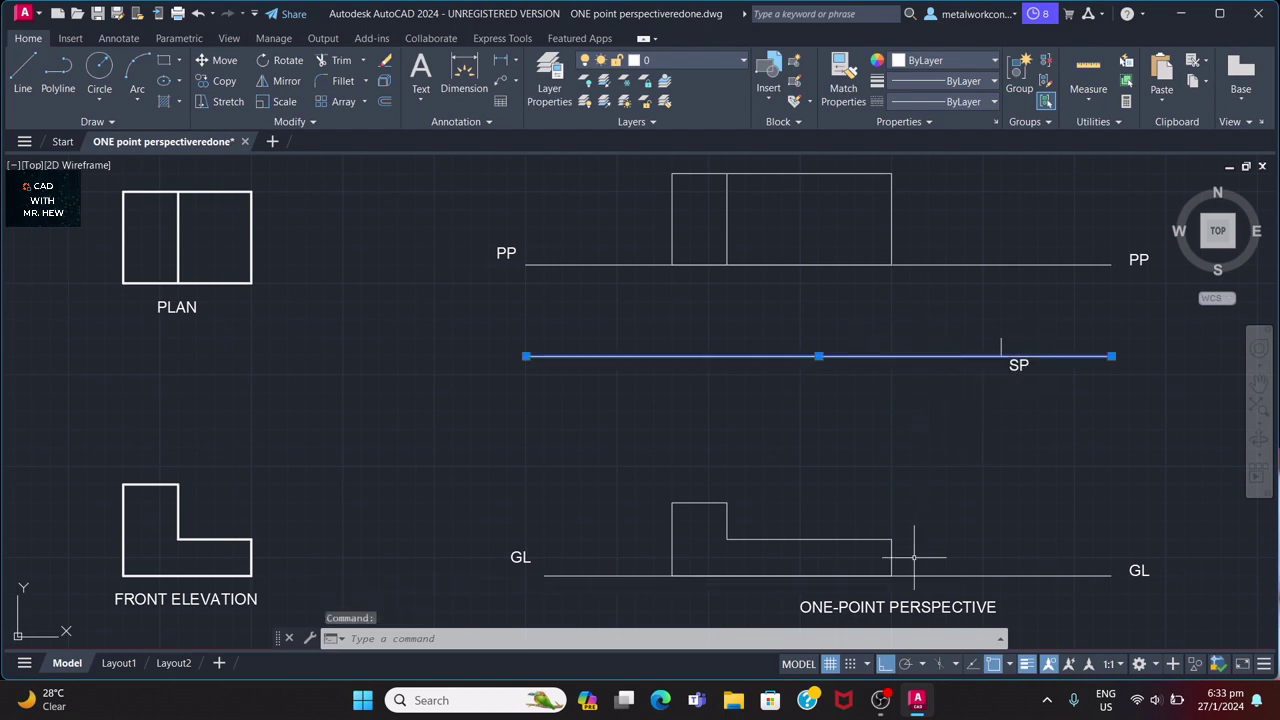
Add a vertical 50 dimension between the left endpoints of the PP and SP lines.
key("Escape")
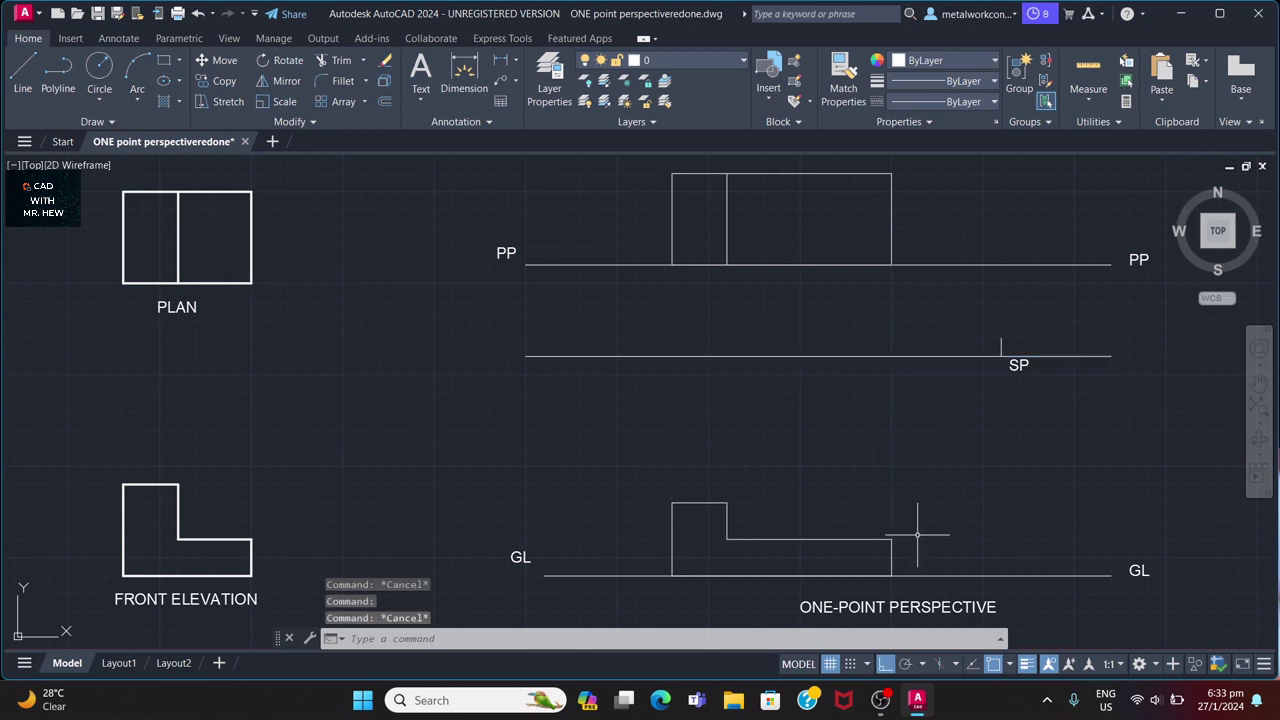
left_click(457, 68)
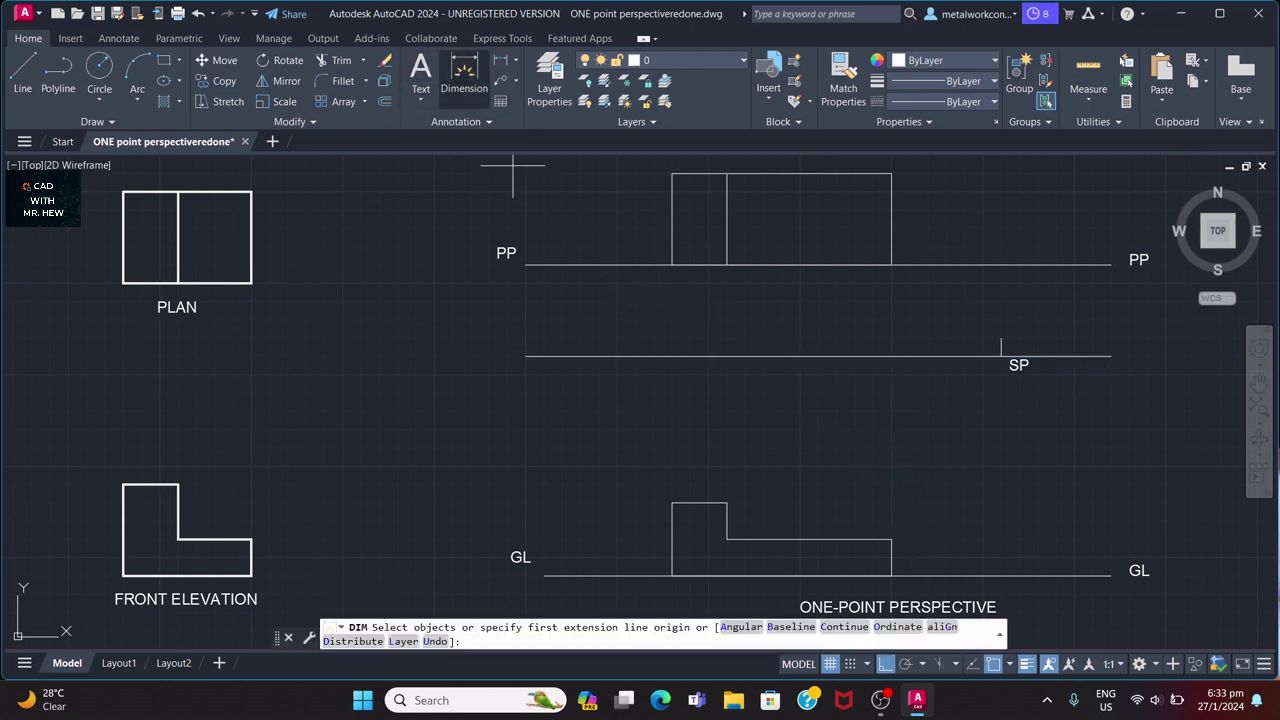
key("Return")
left_click(527, 265)
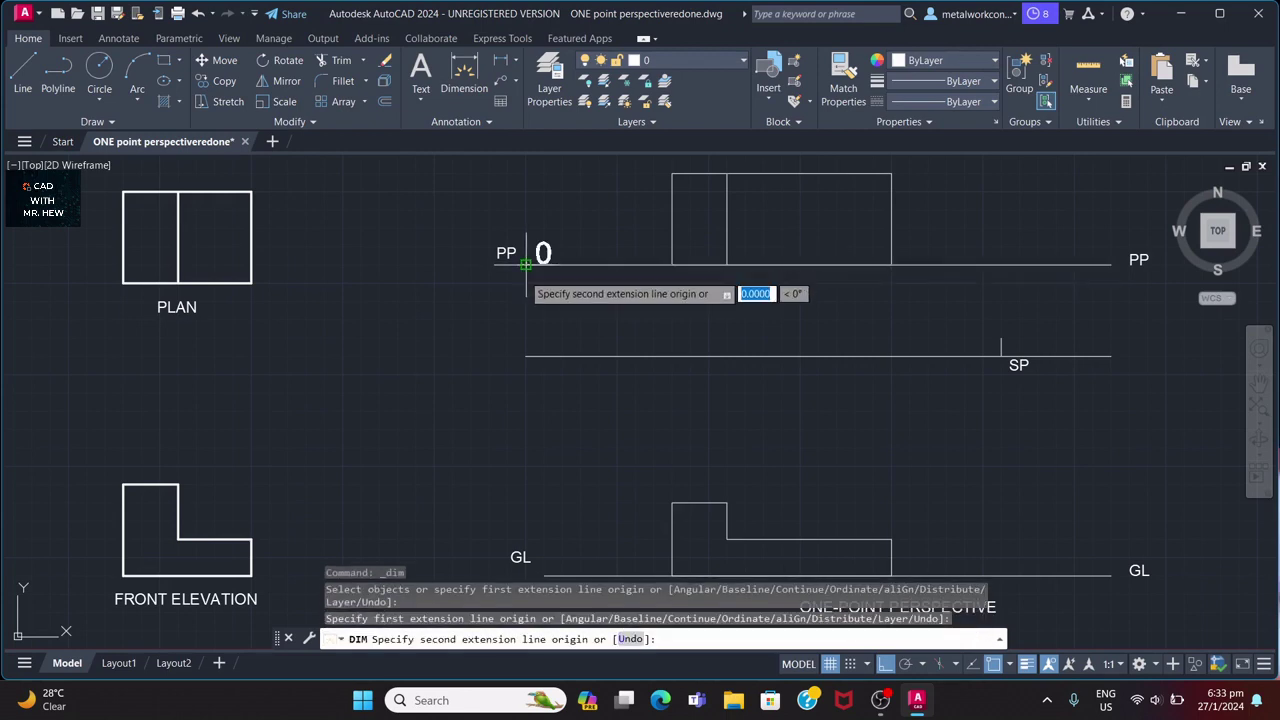
left_click(525, 356)
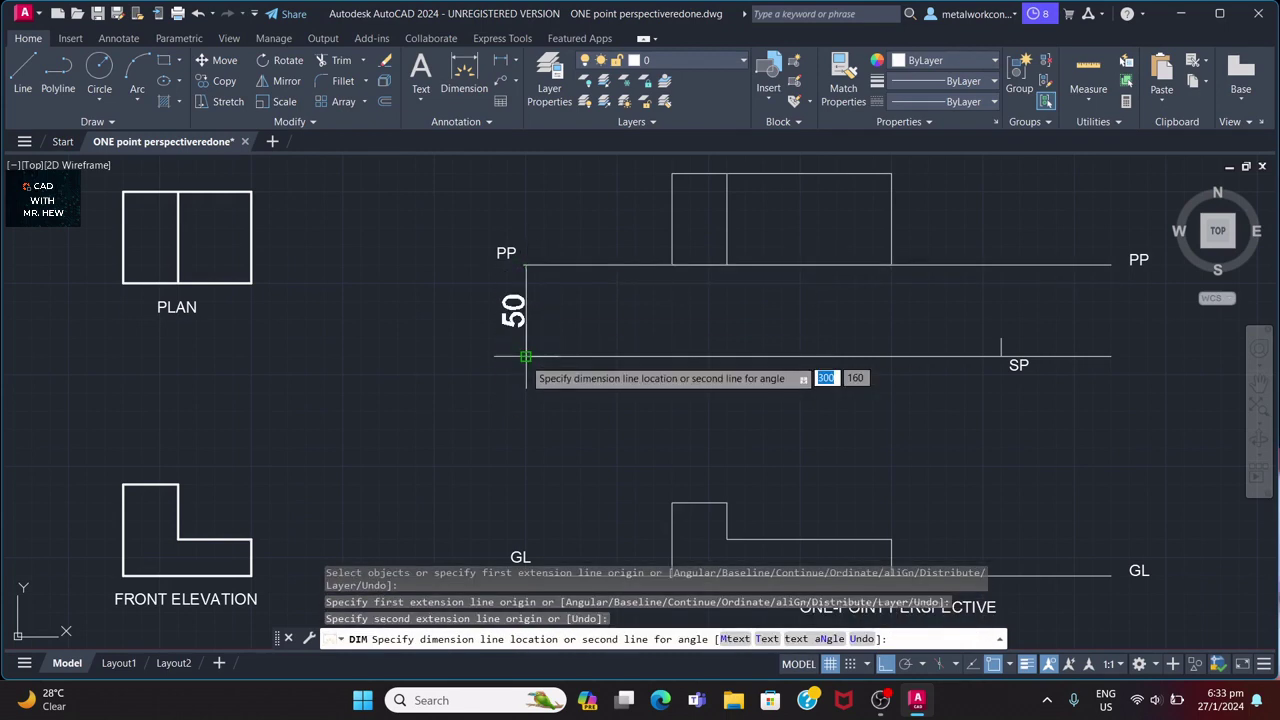
left_click(569, 356)
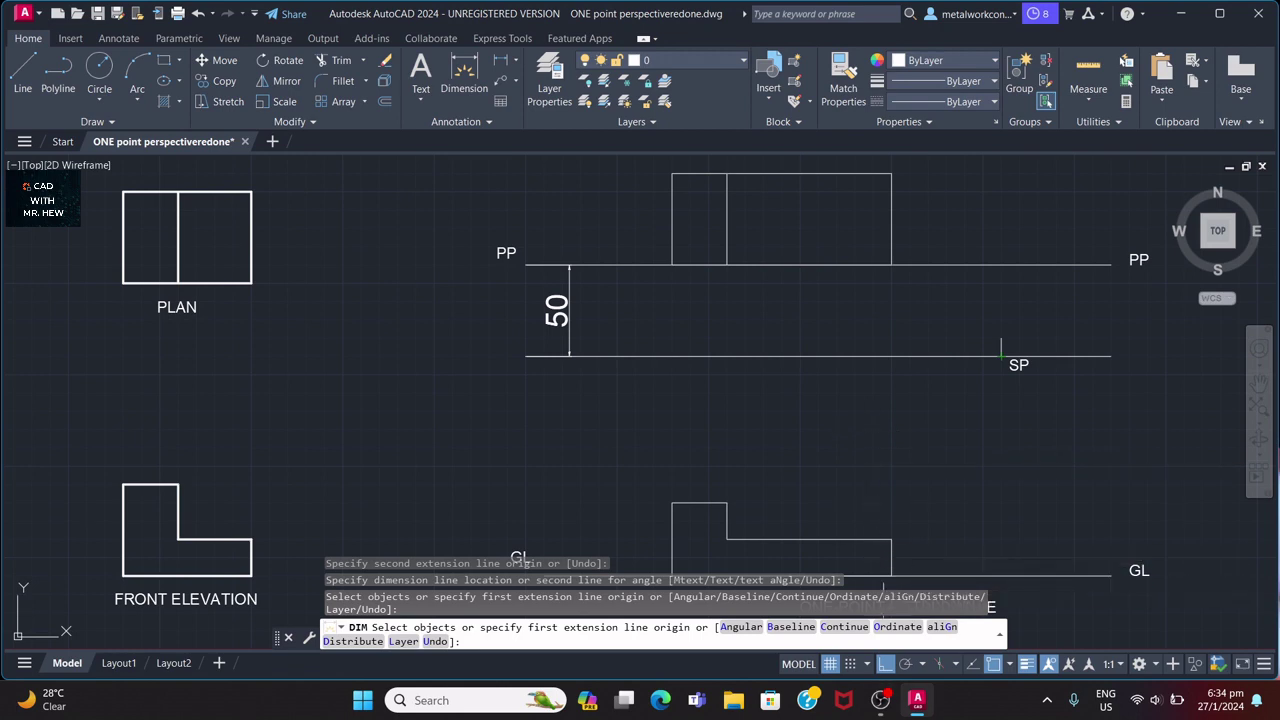
mouse_move(916, 700)
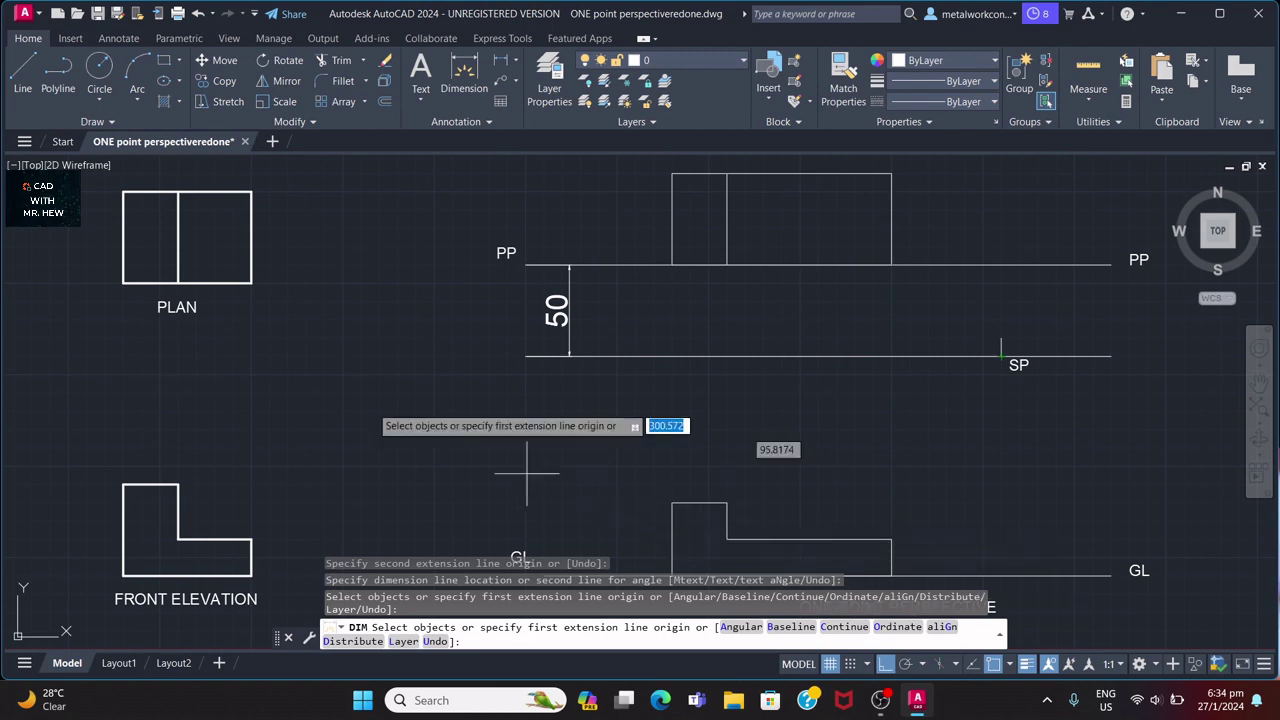
left_click(17, 72)
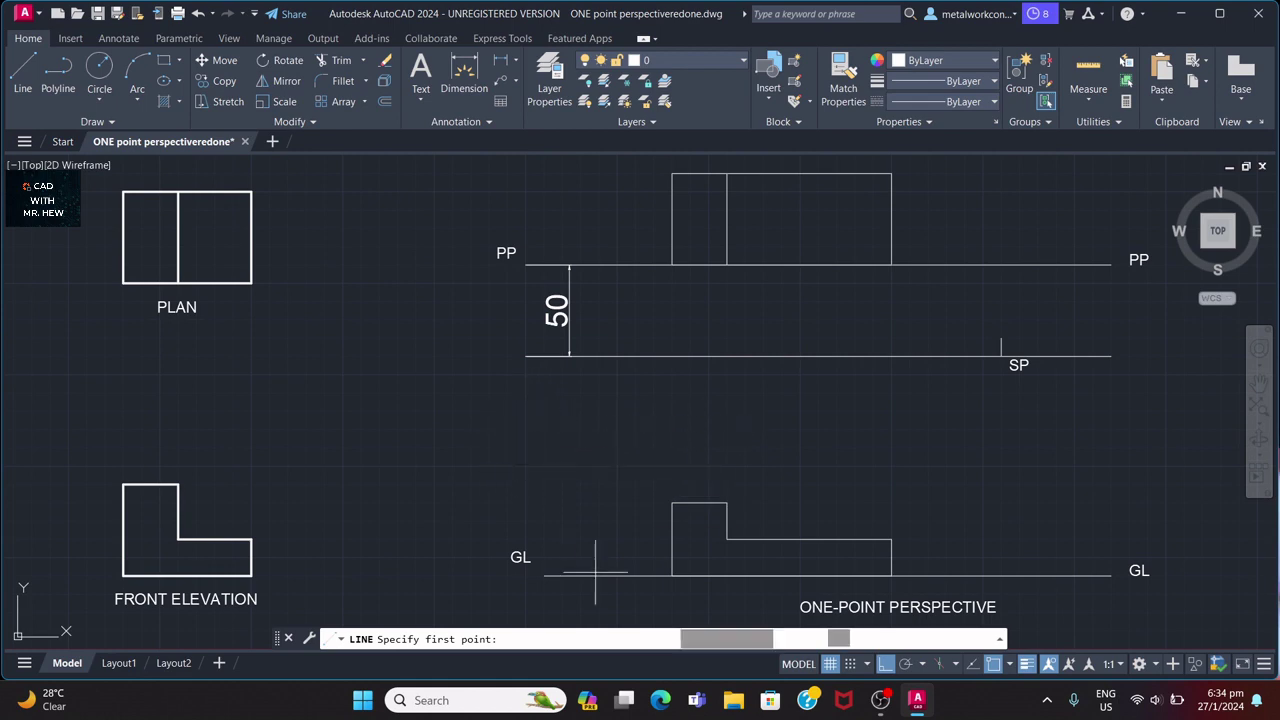
left_click(852, 664)
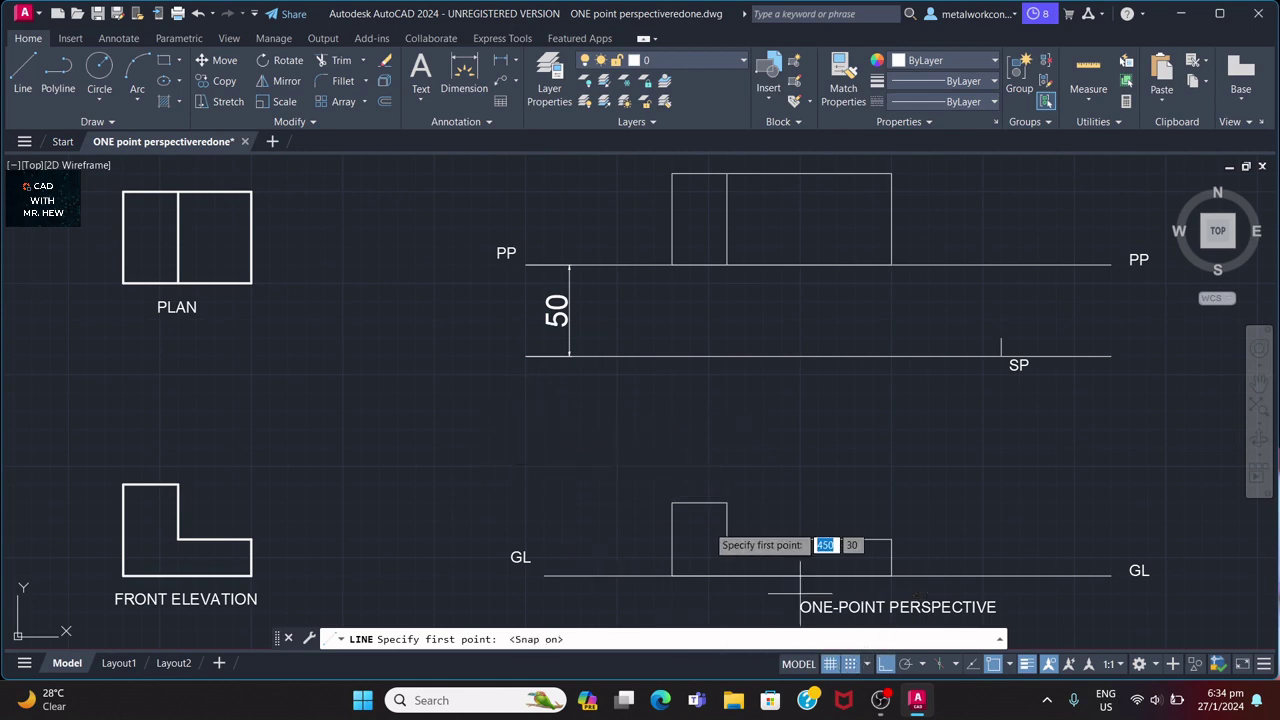
left_click(526, 393)
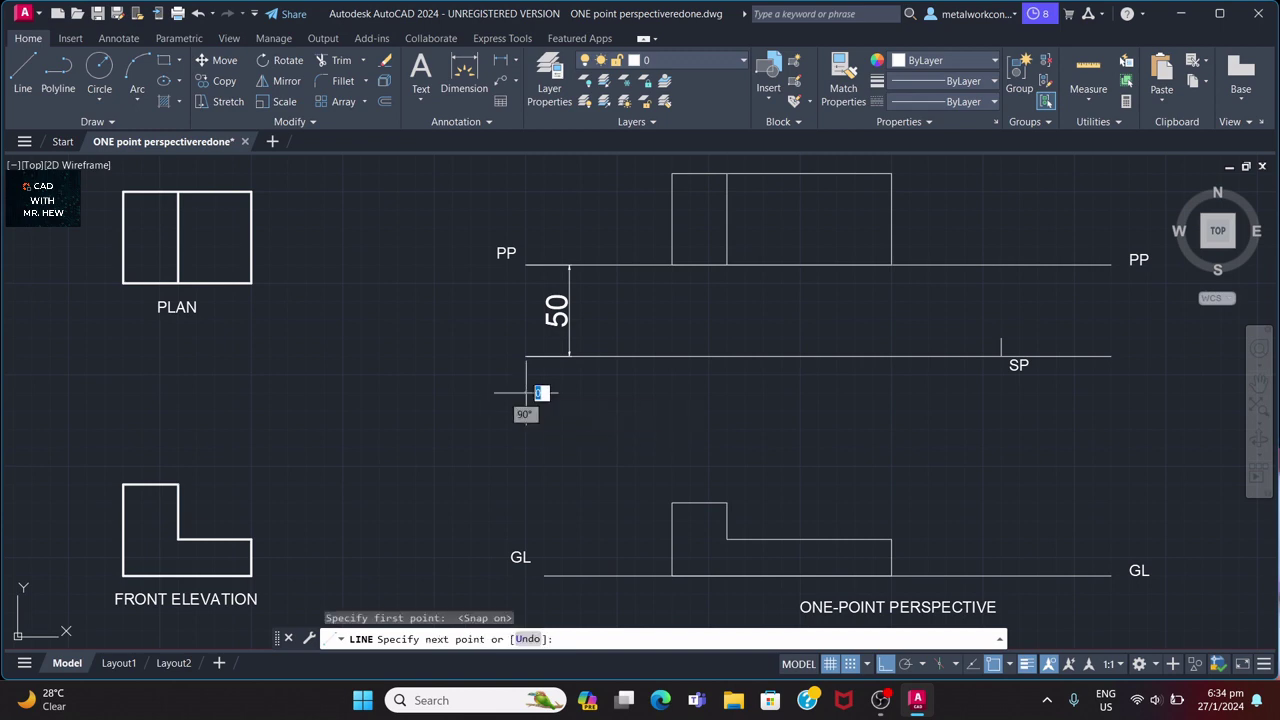
left_click(1111, 393)
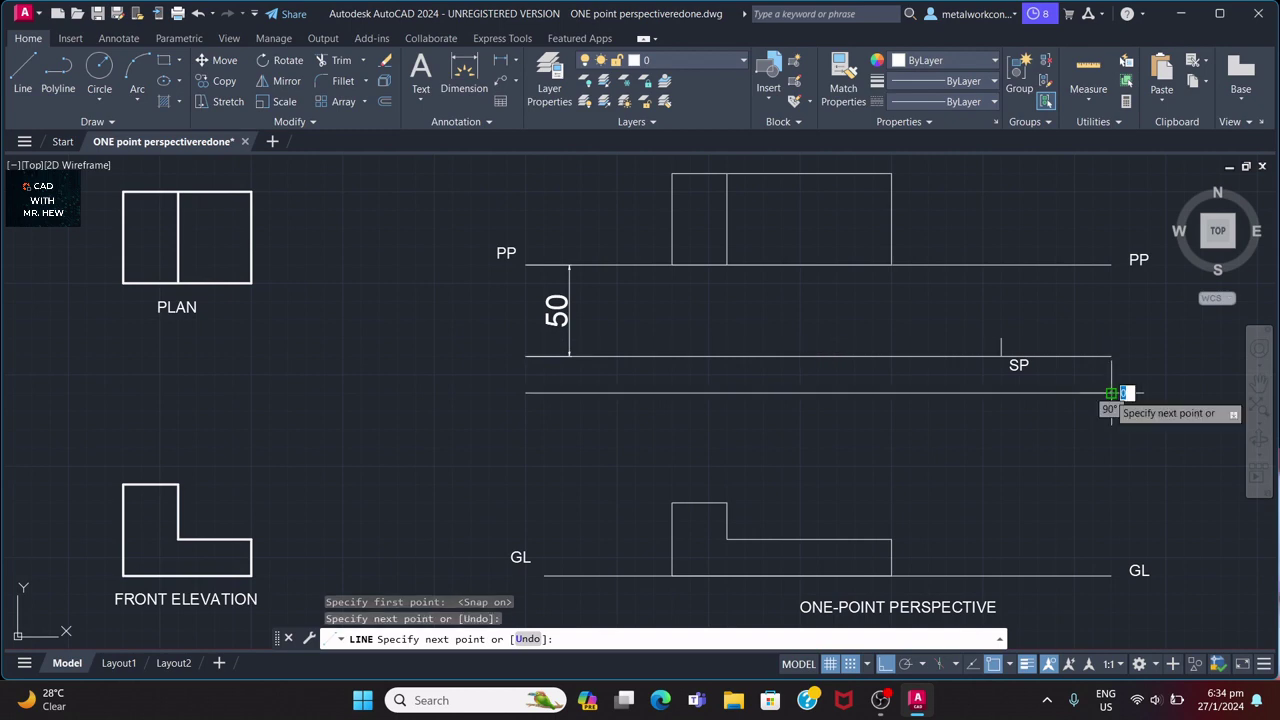
key("Return")
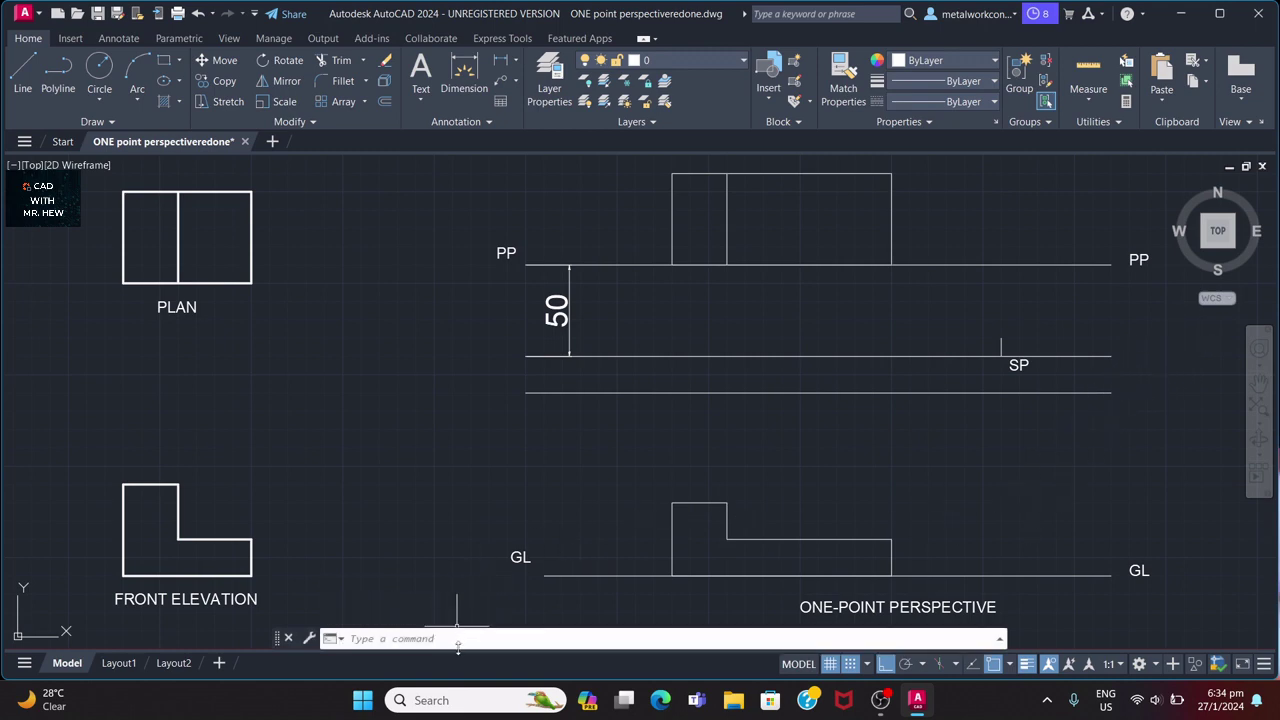
Place the text 'HL' at the lower line's right end with default height and zero rotation.
type("T")
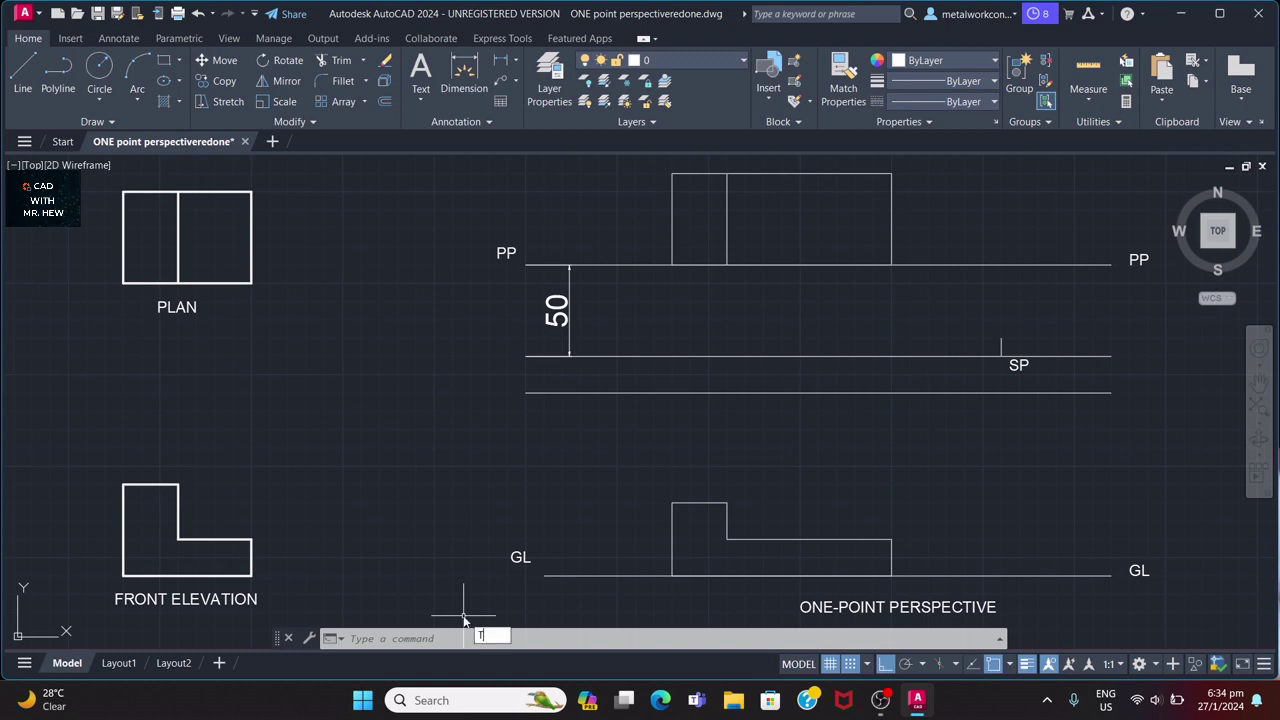
type("EXT")
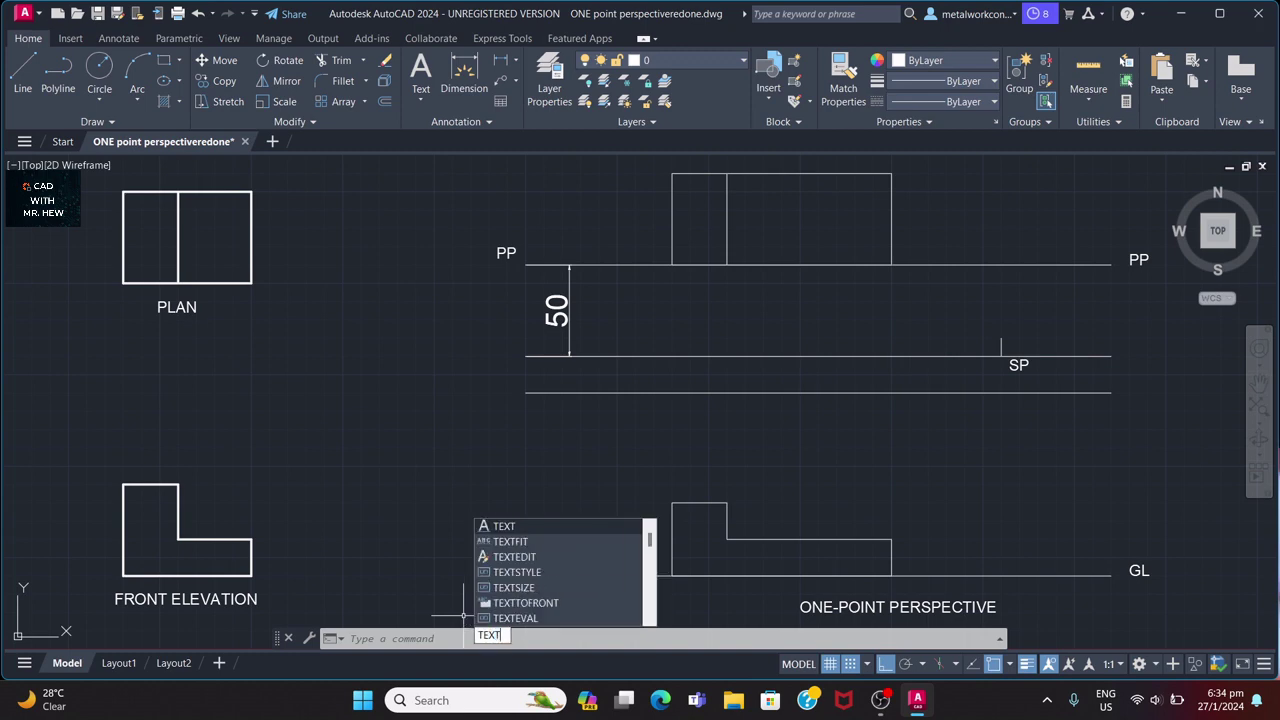
key("Return")
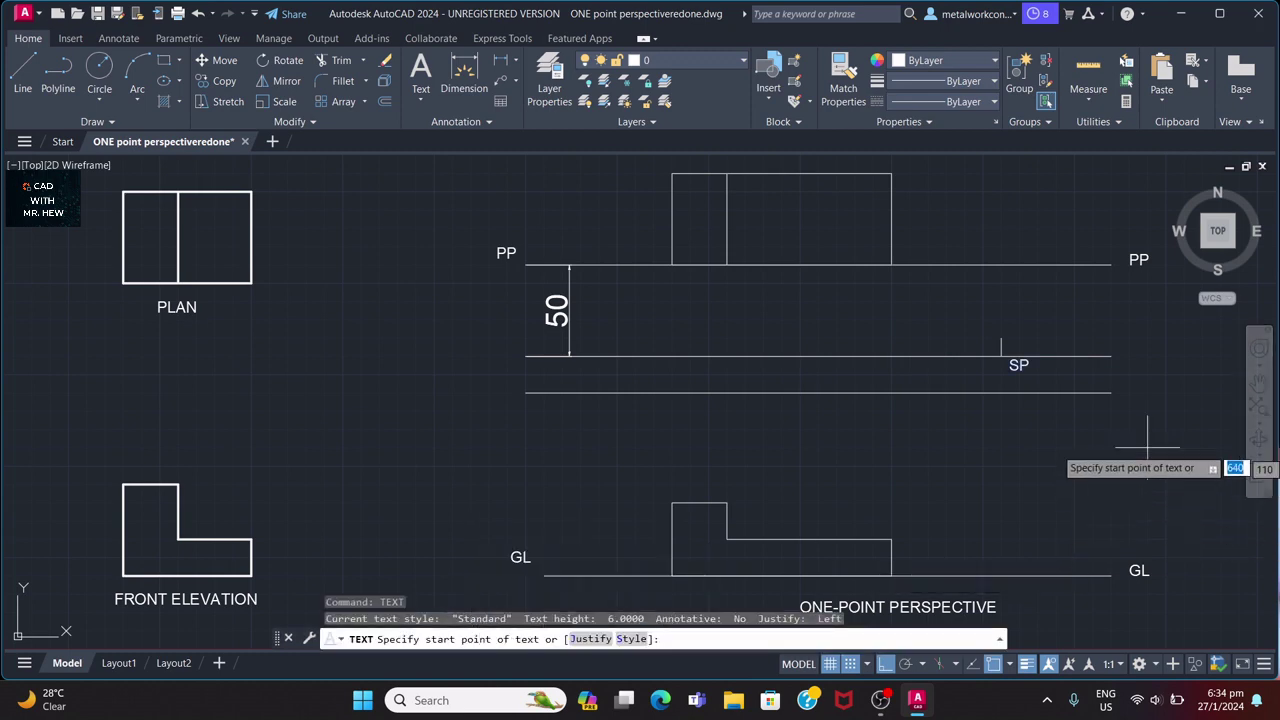
left_click(1130, 393)
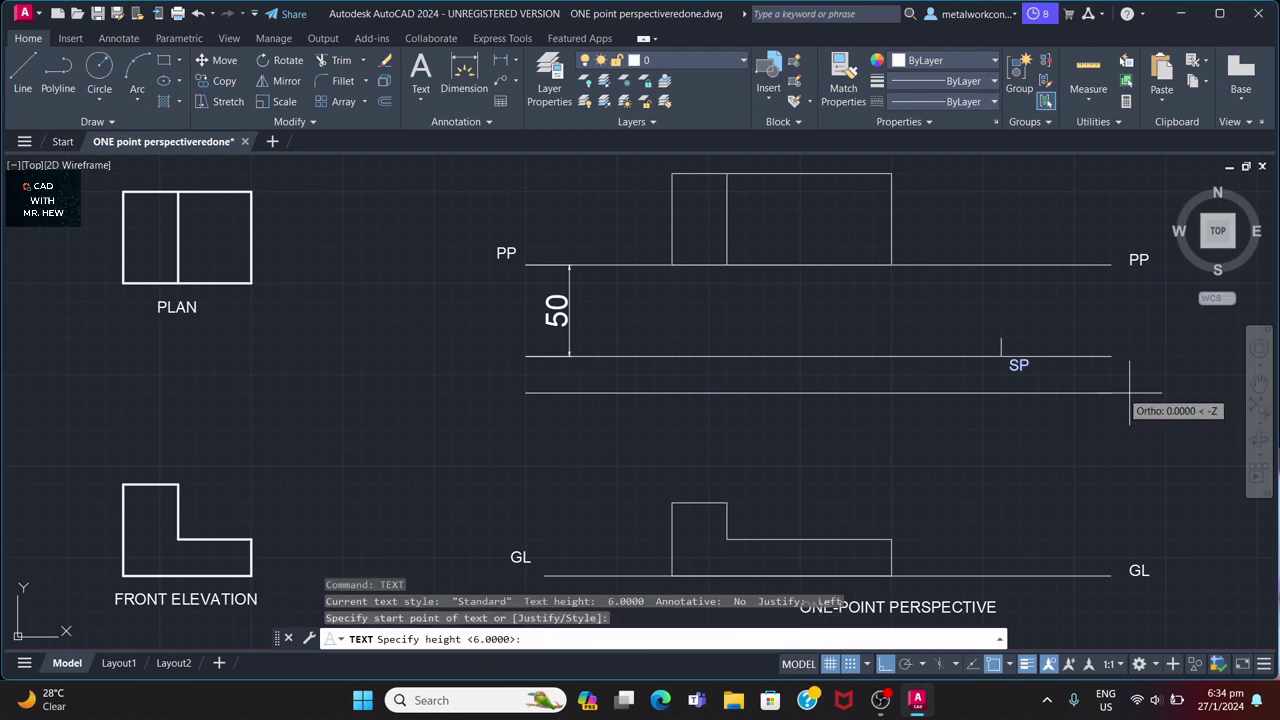
key("Return")
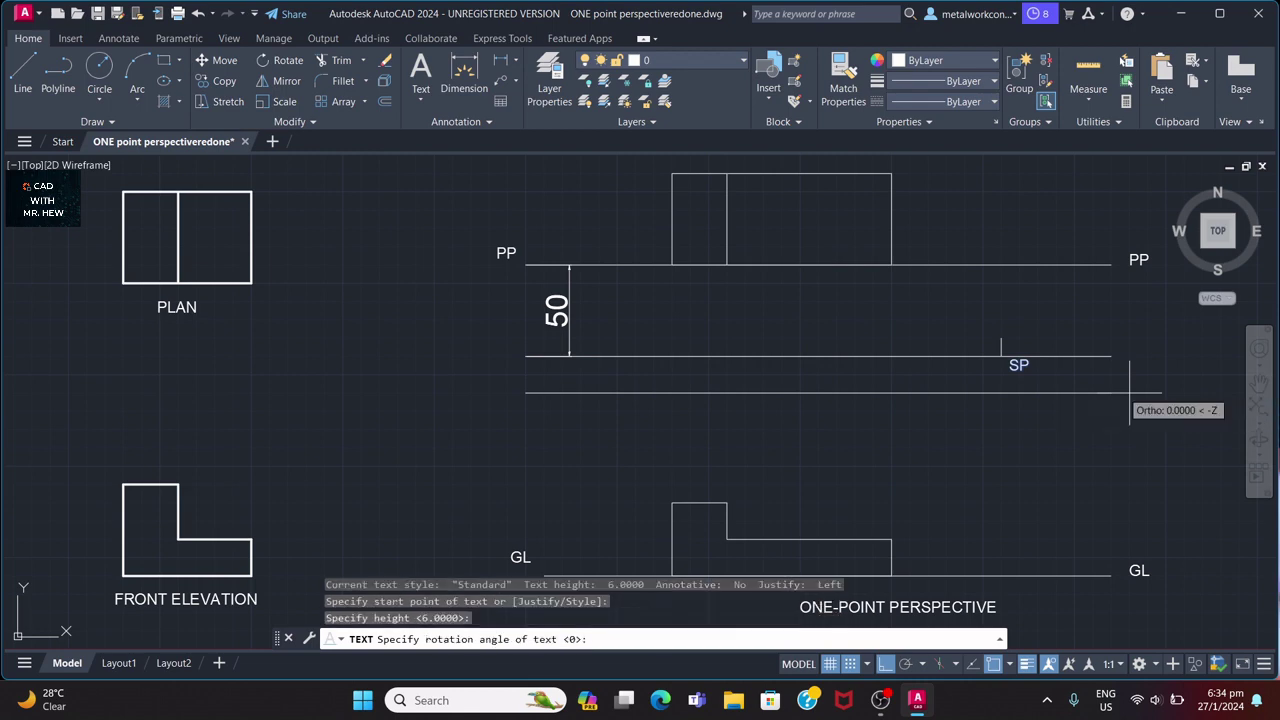
key("Return")
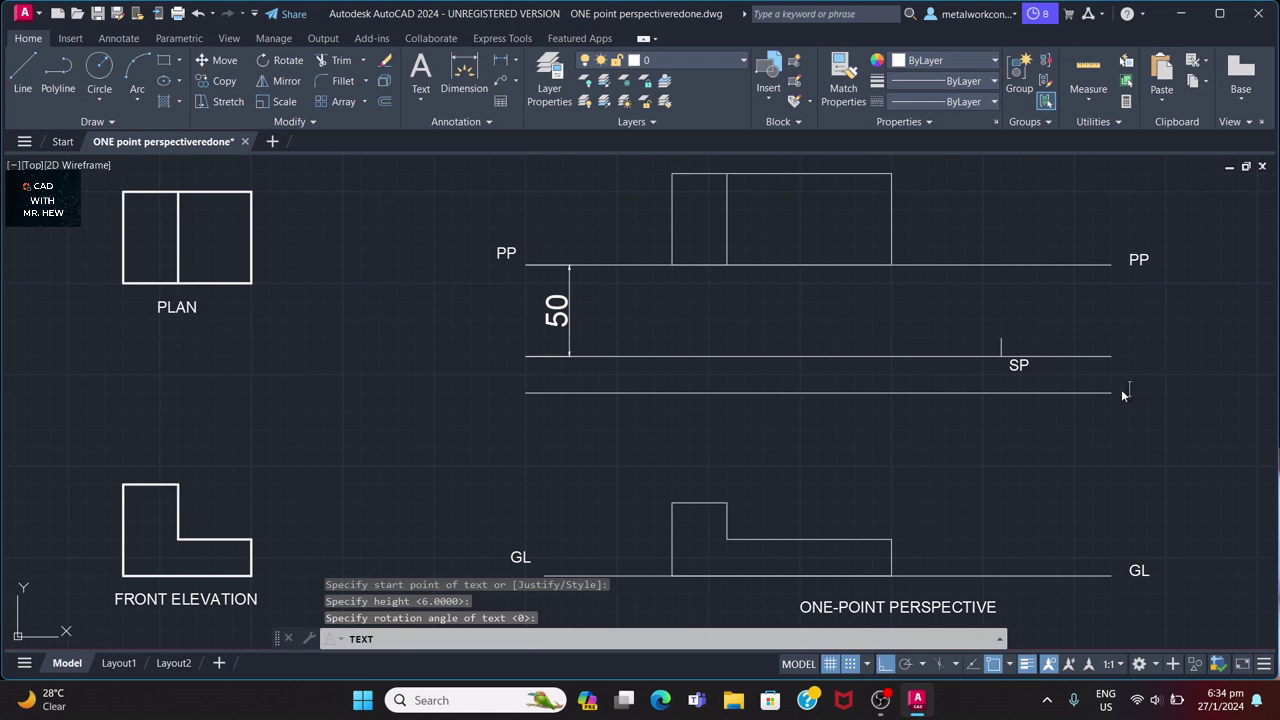
type("HL")
key("Return")
key("Return")
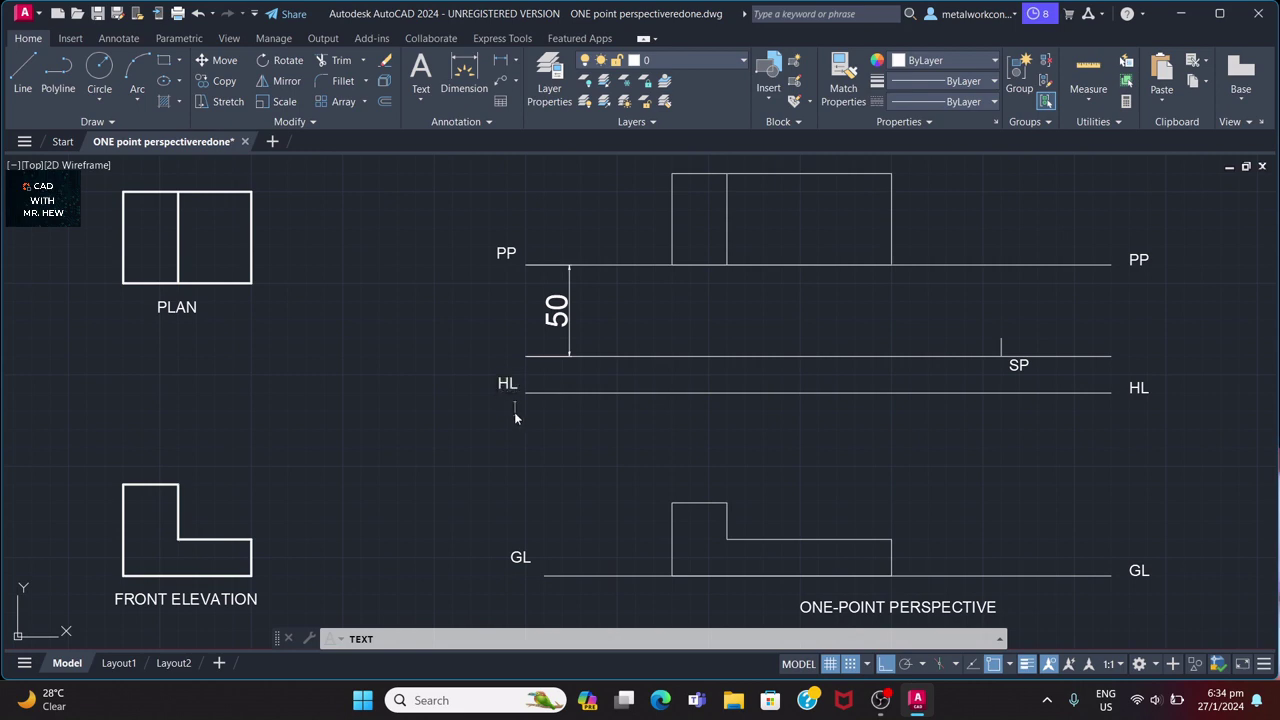
left_click(515, 410)
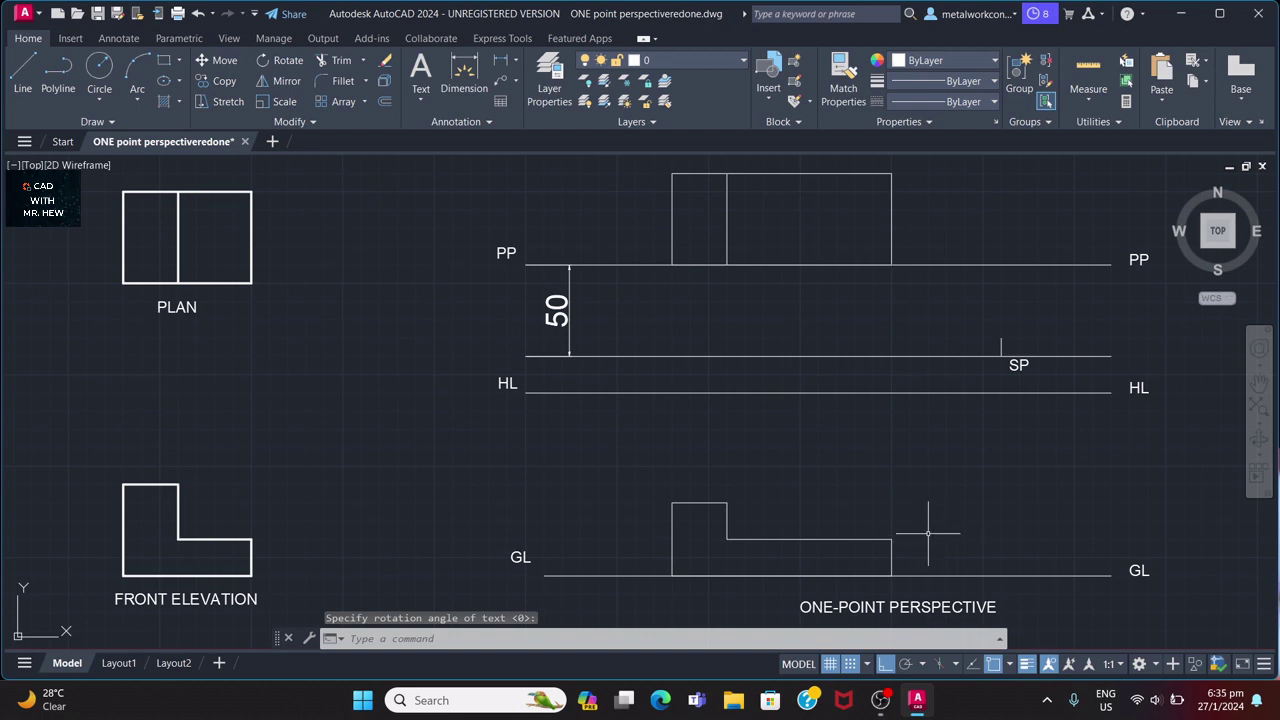
Delete the short tick marking SP.
key("Escape")
left_click(856, 393)
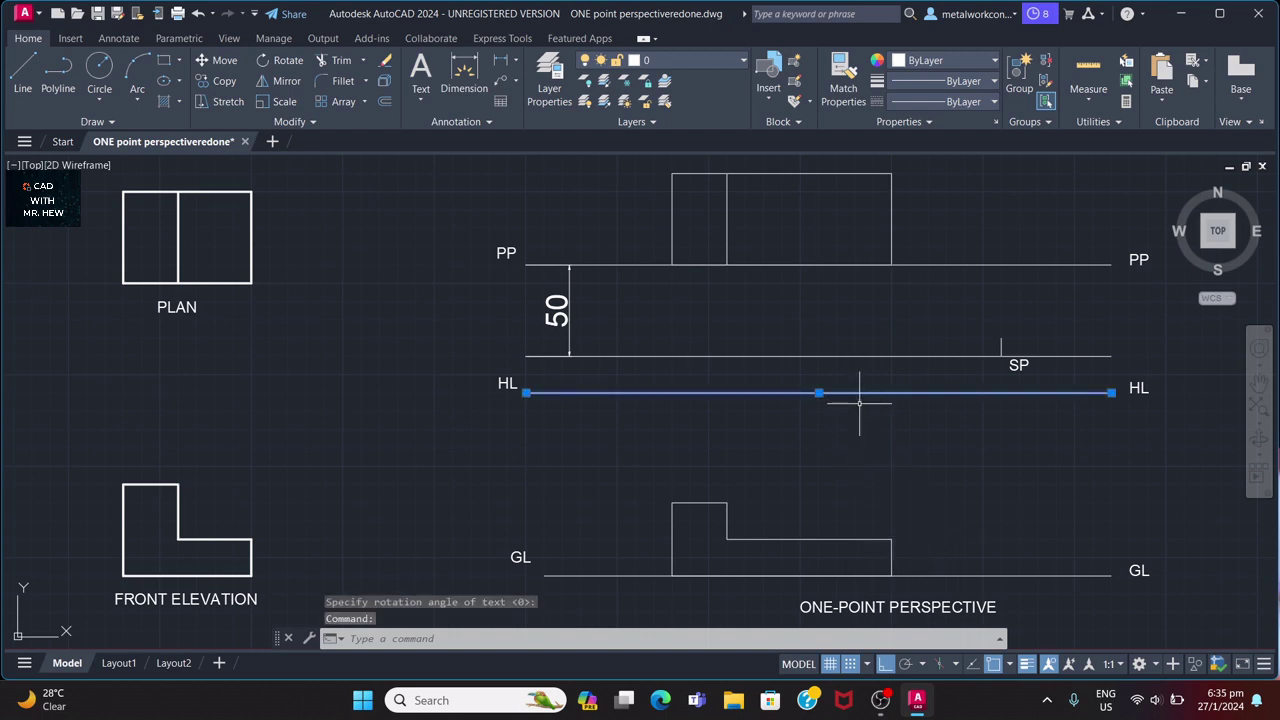
key("Escape")
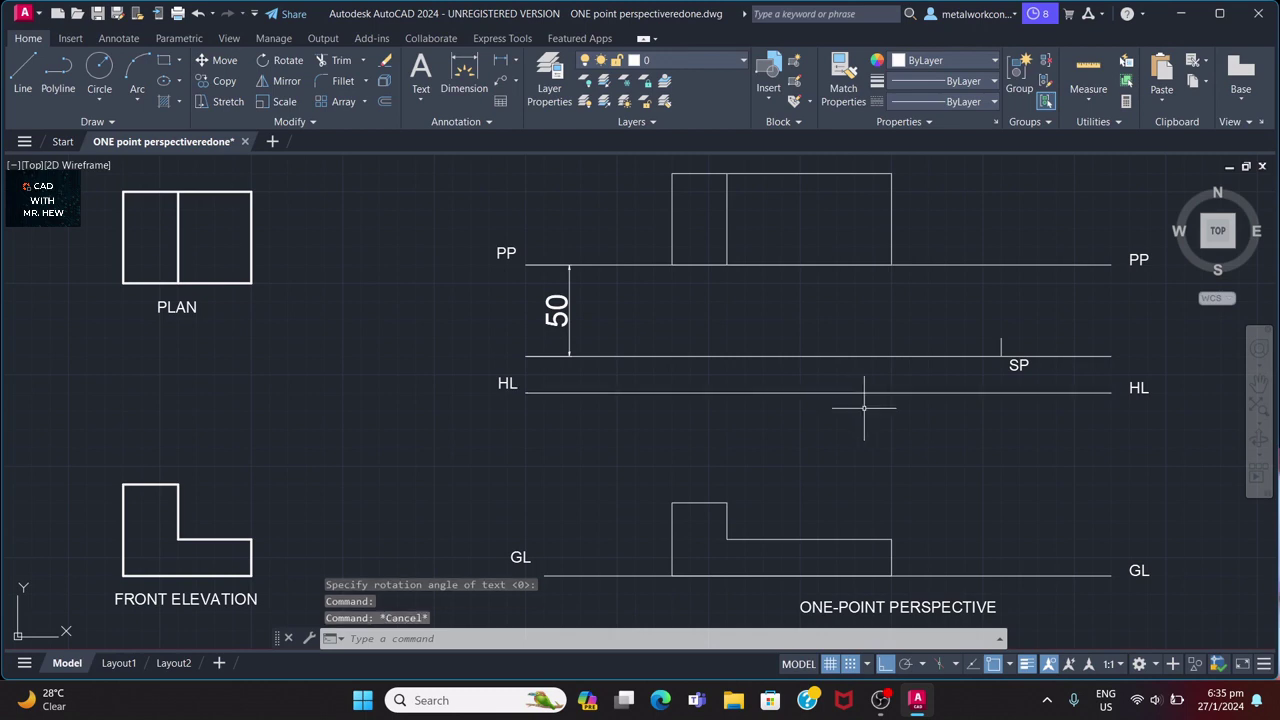
left_click(1001, 345)
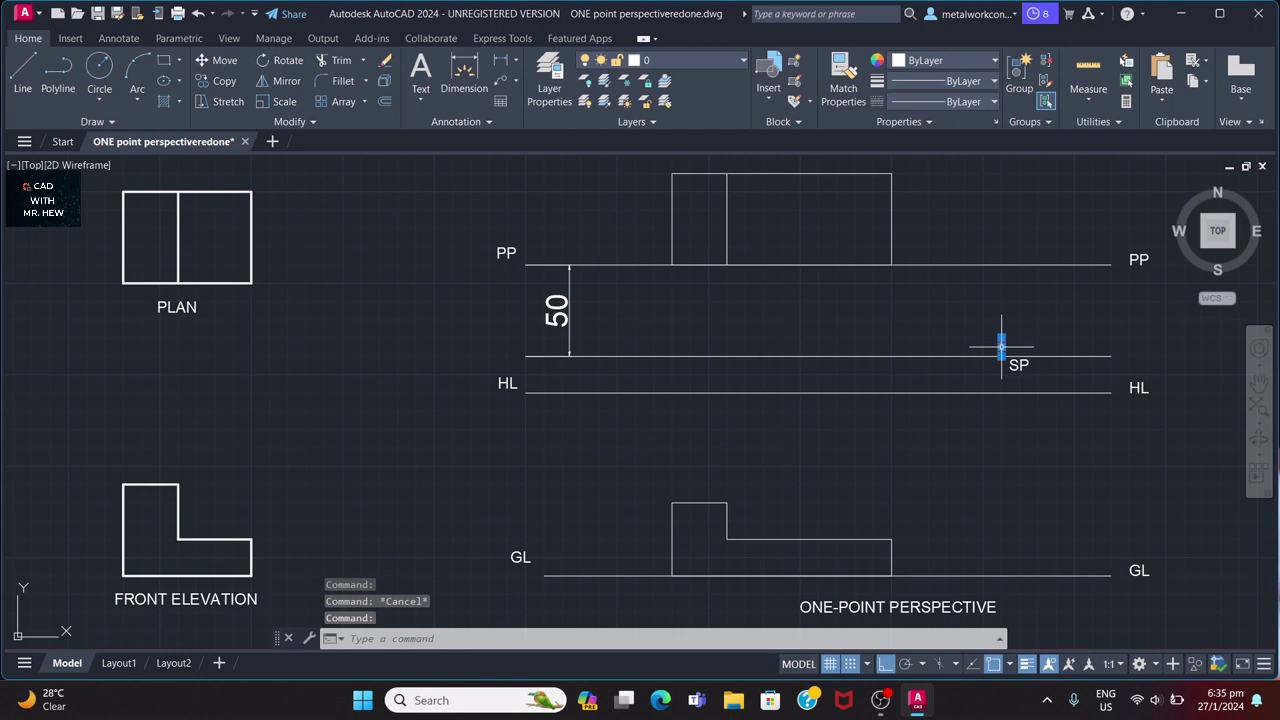
key("Delete")
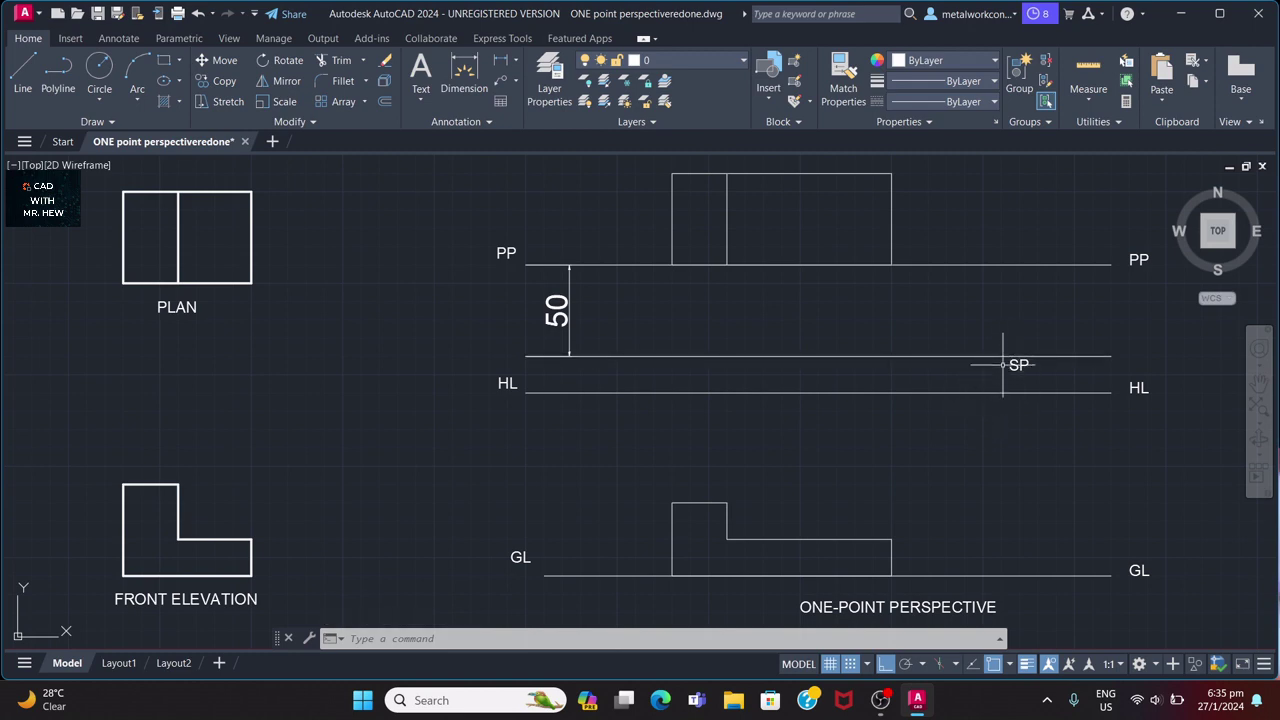
Draw a vertical line from the SP line straight down to HL.
left_click(31, 62)
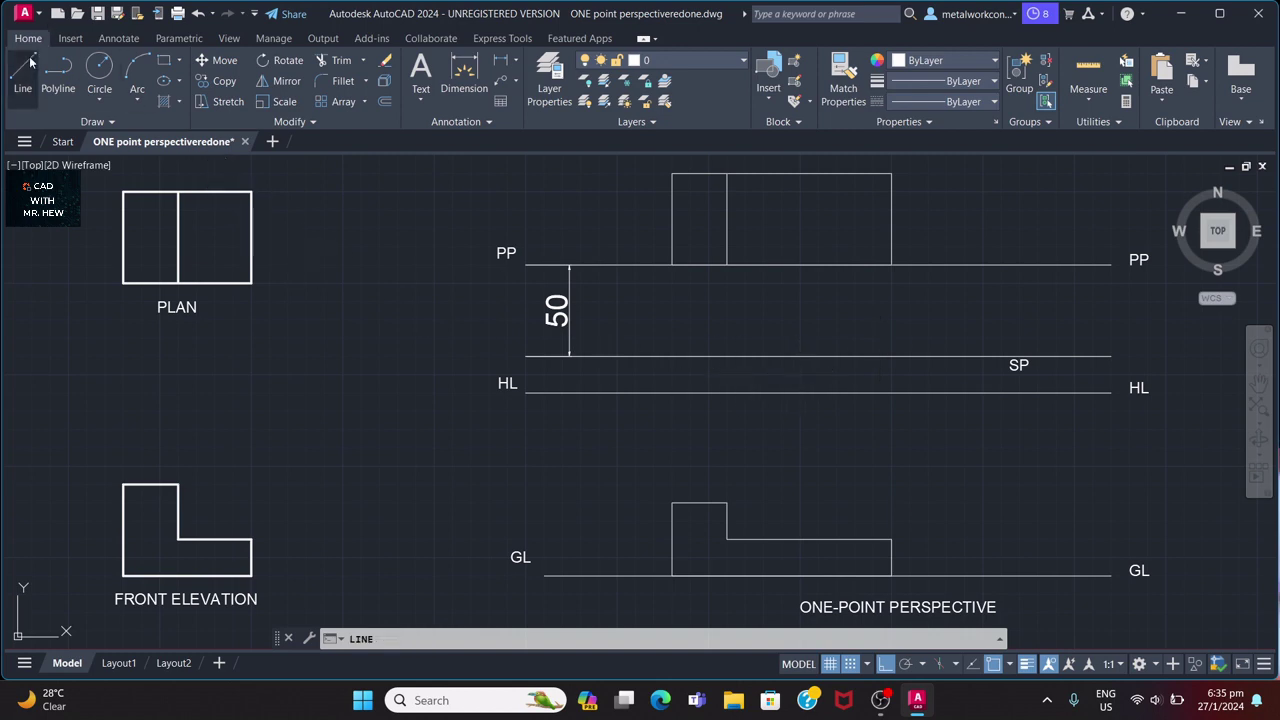
left_click(1001, 357)
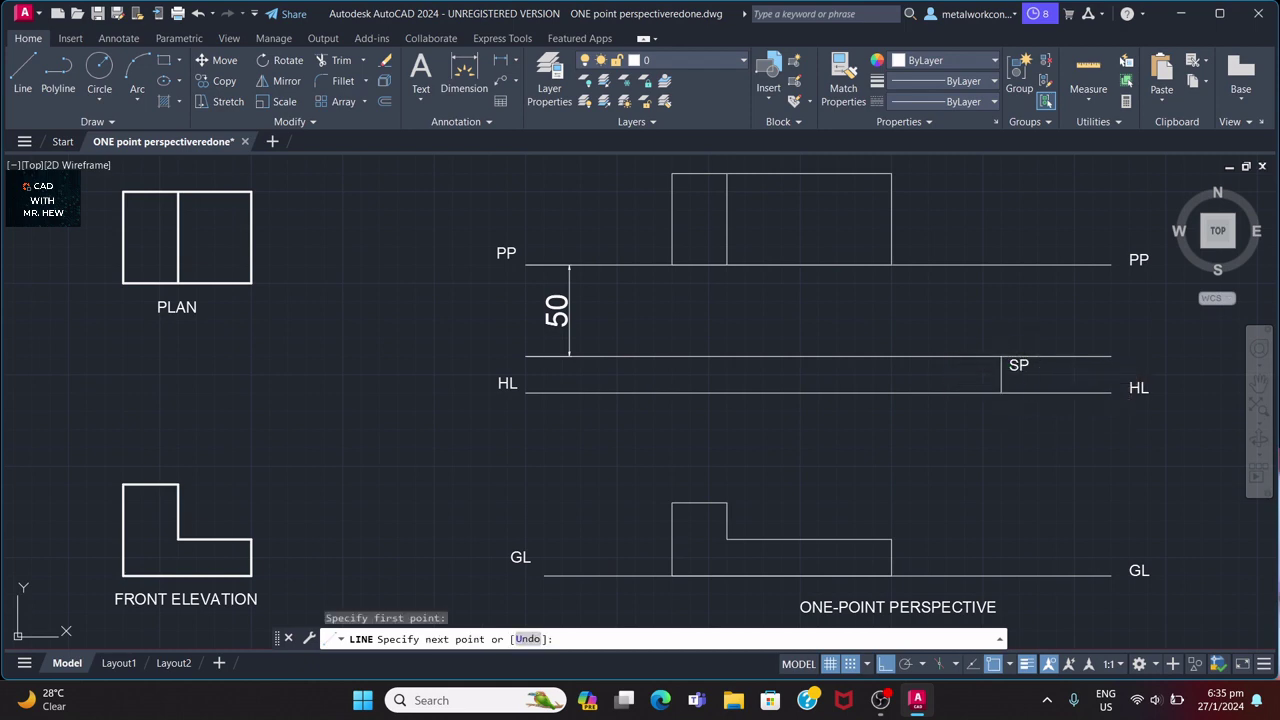
left_click(1001, 392)
key("Return")
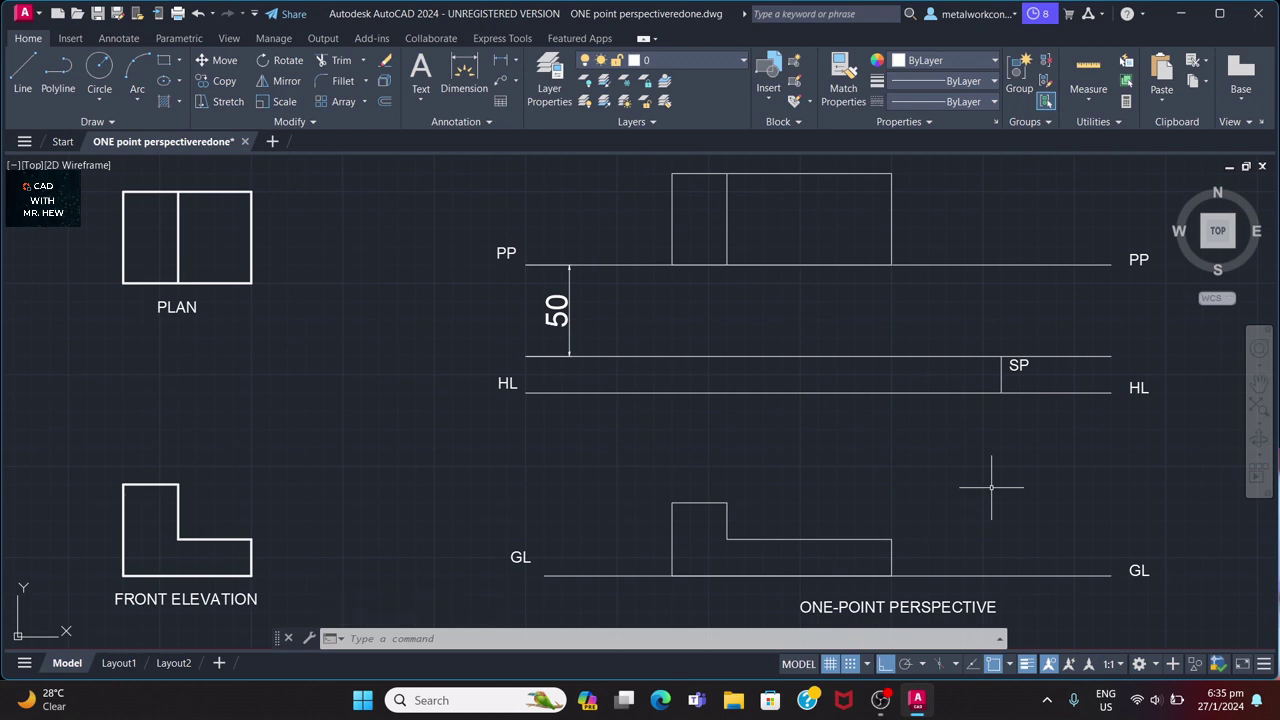
left_click(816, 357)
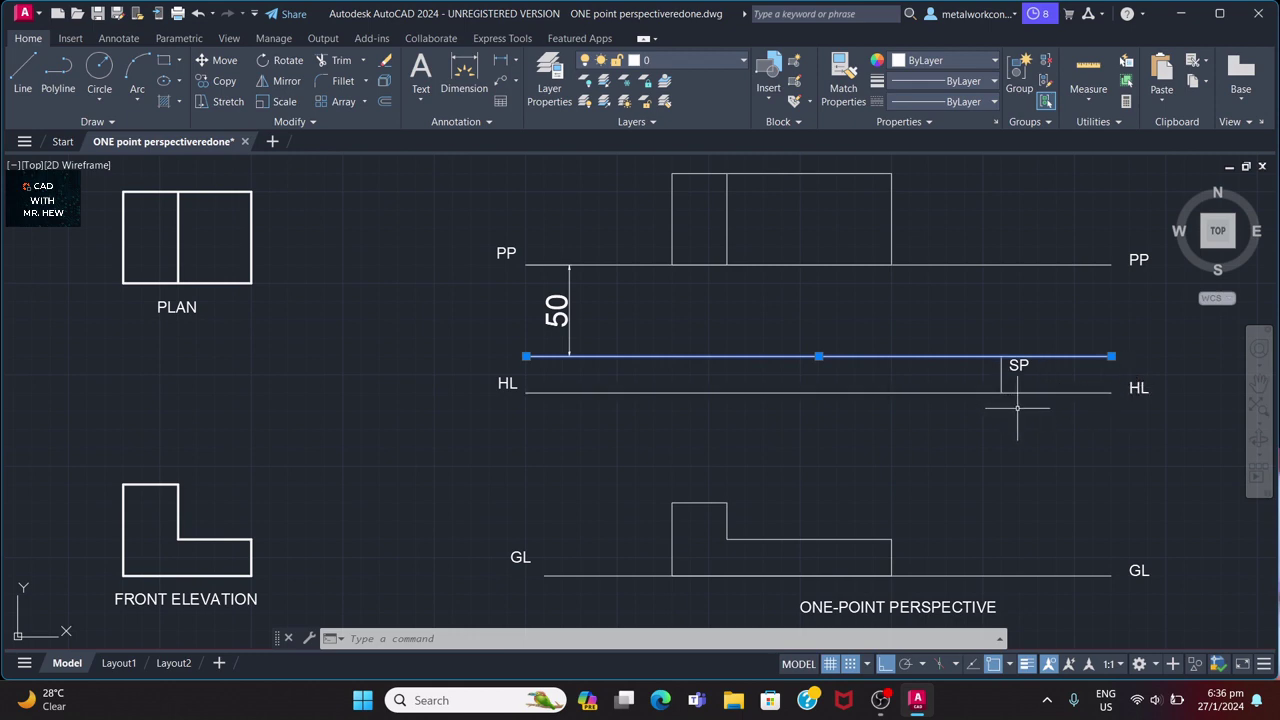
Start a single-line TEXT label below HL with snap turned off (F9), then abandon it.
key("Escape")
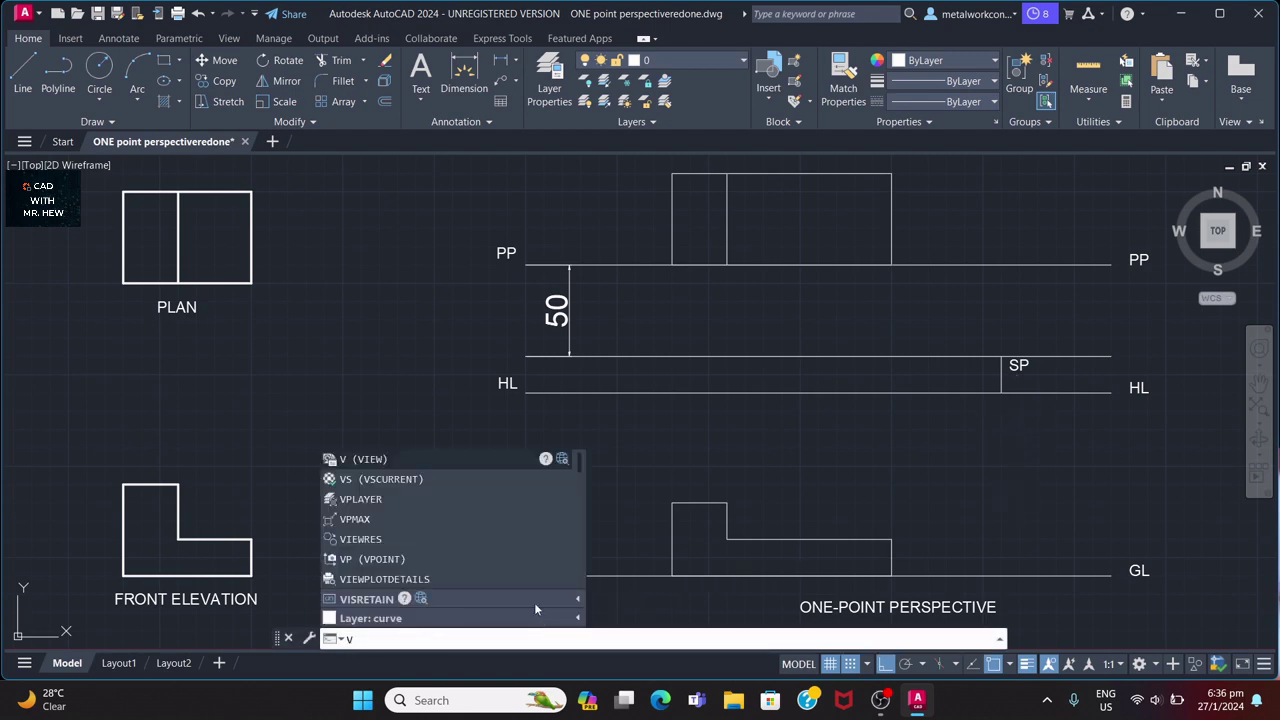
key("Escape")
type("te")
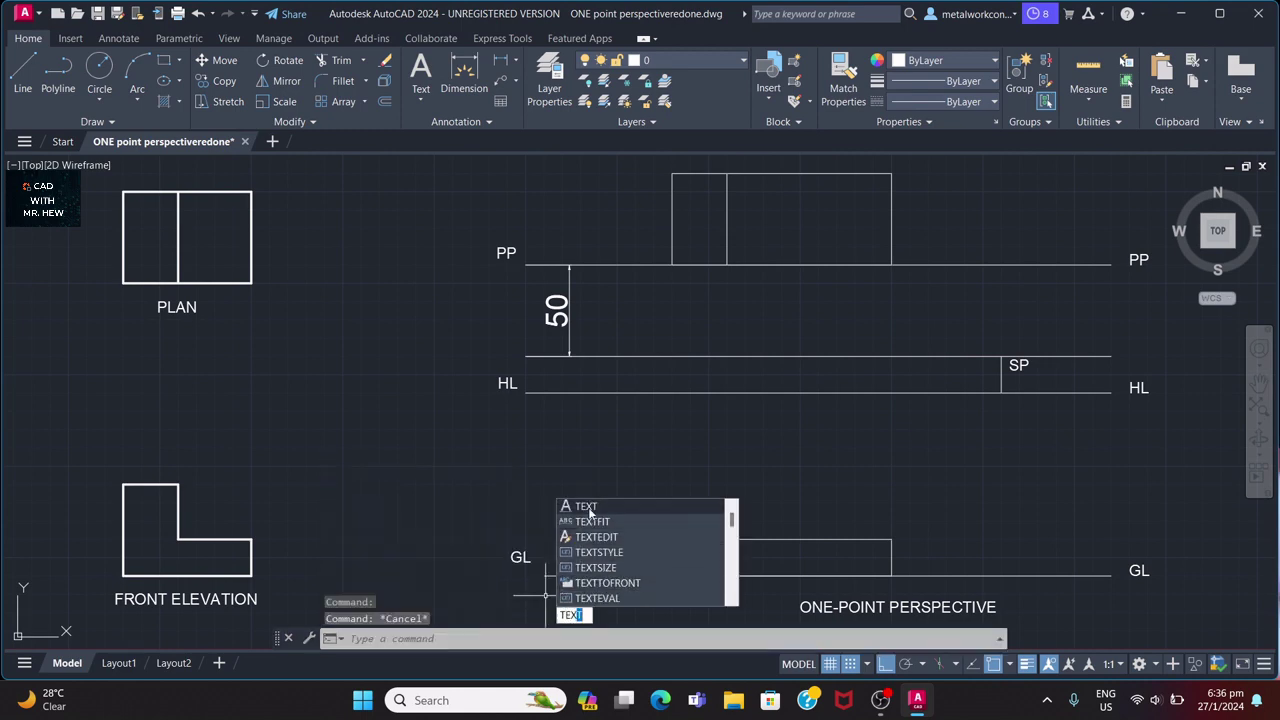
left_click(595, 506)
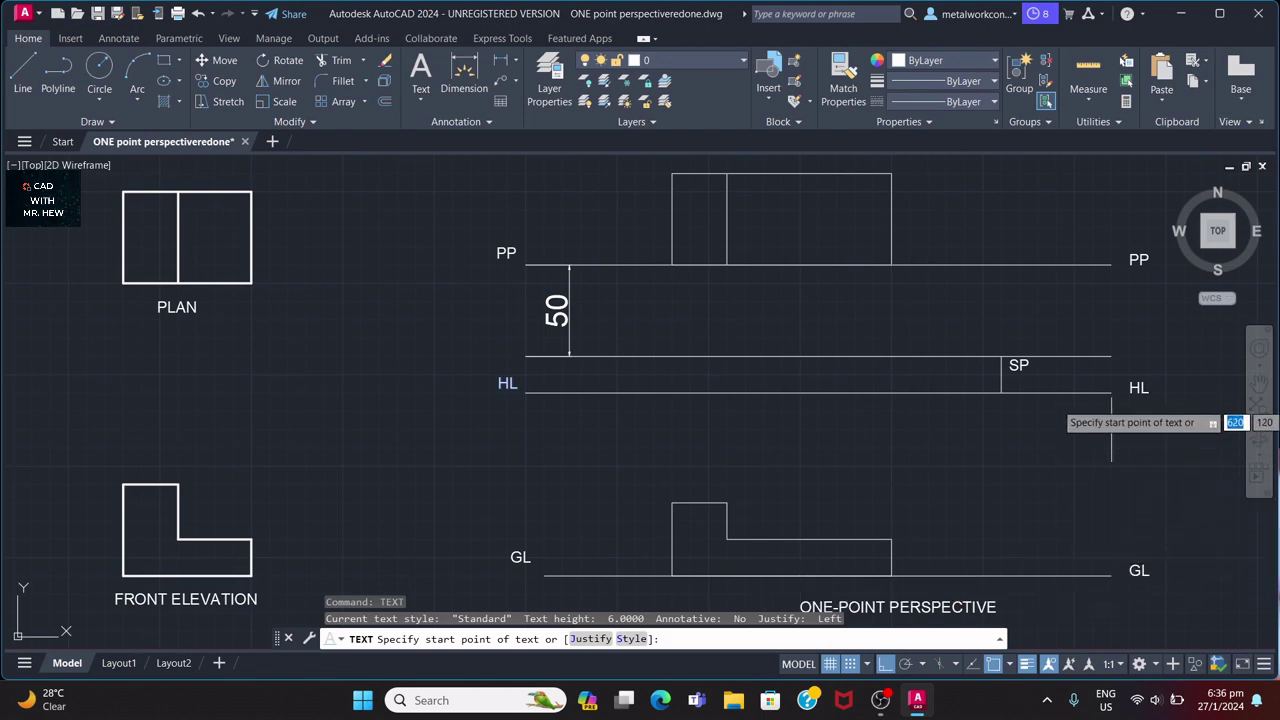
key("F9")
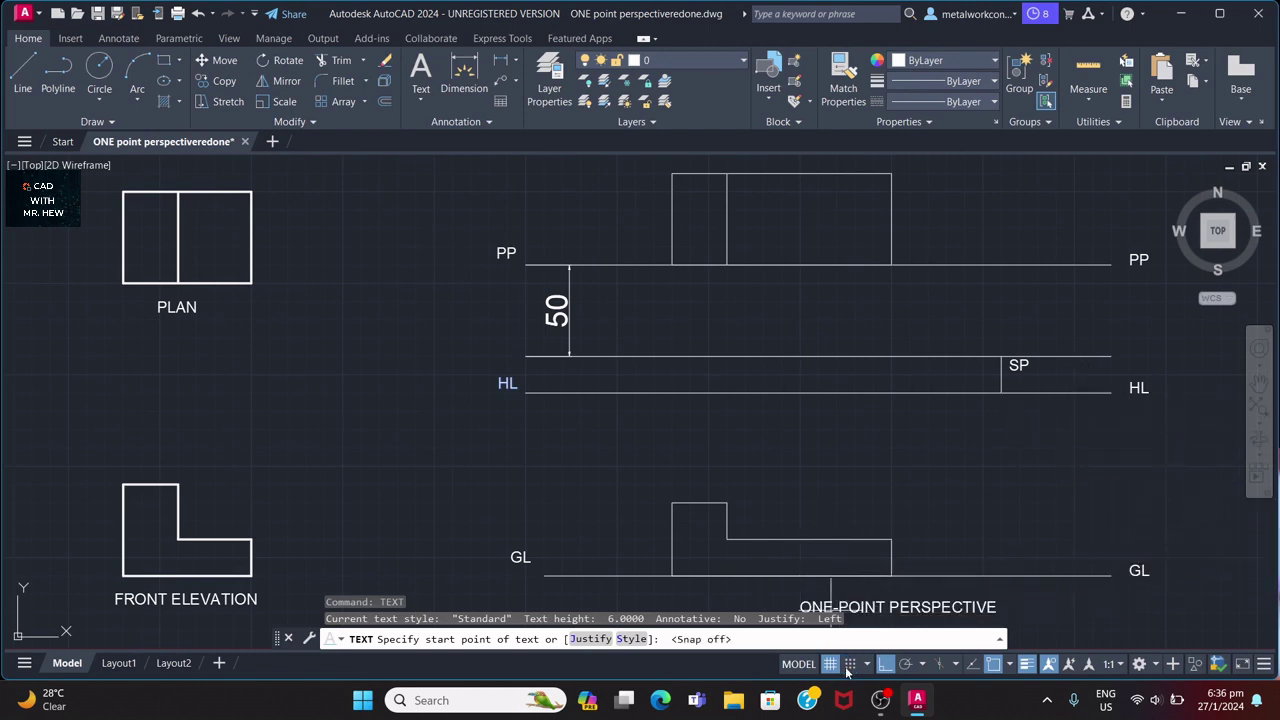
left_click(1015, 412)
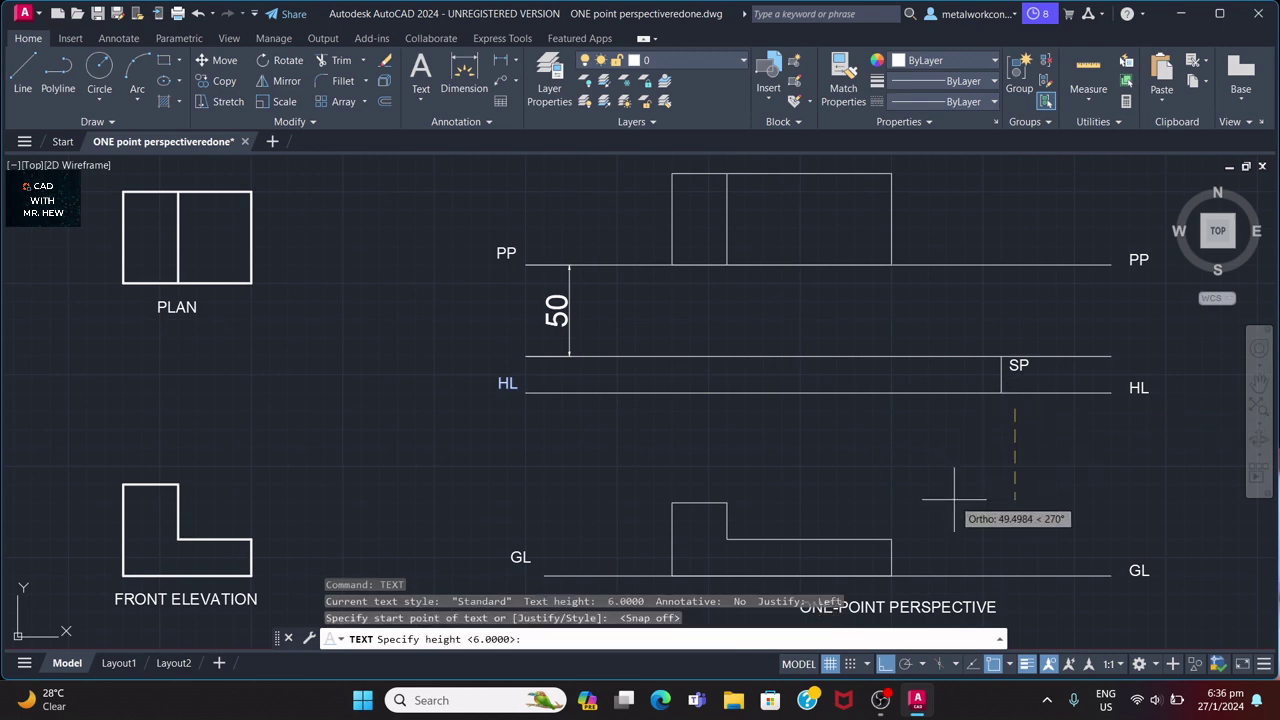
key("Return")
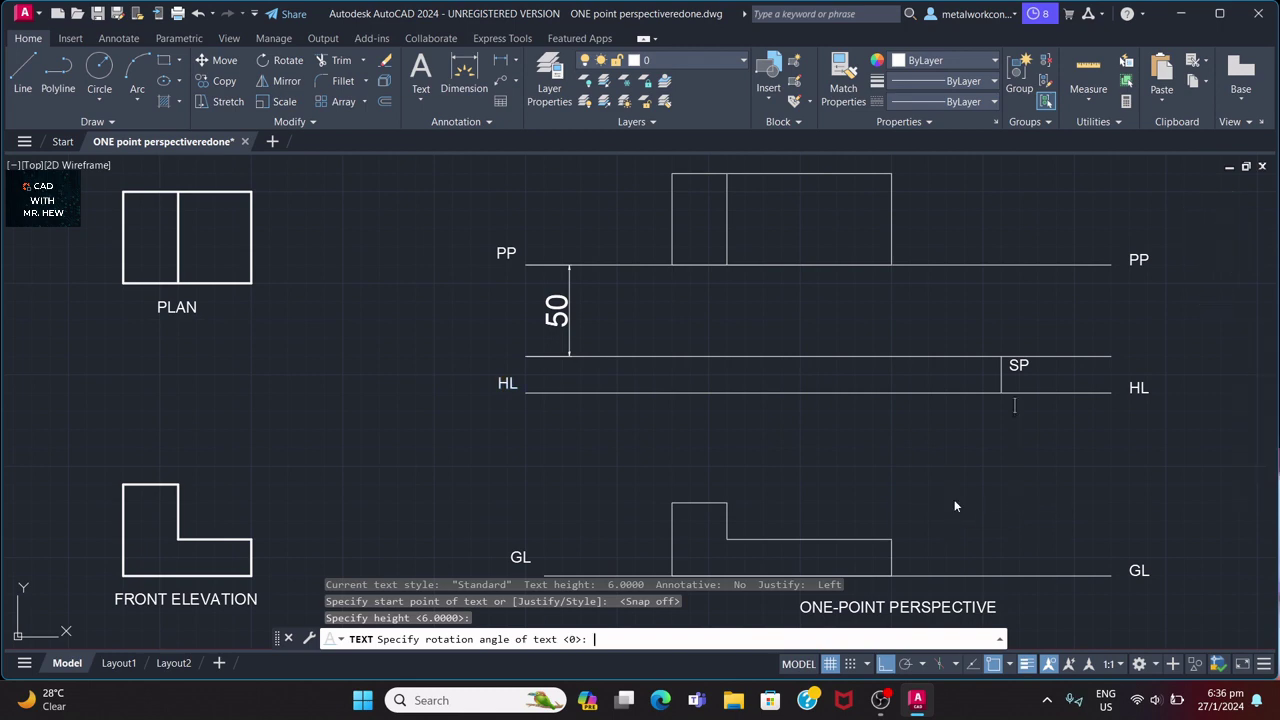
key("Escape")
Place the text 'VP' just below HL beneath SP, at default height and rotation.
key("Return")
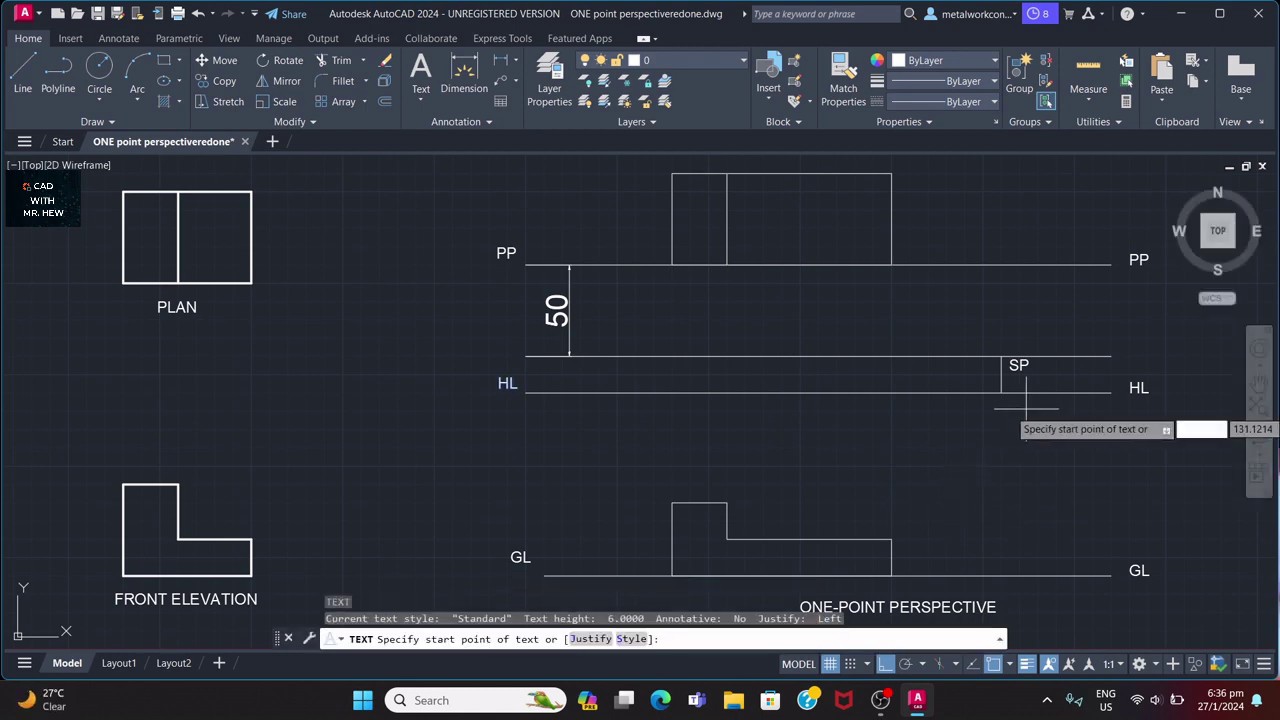
left_click(1015, 409)
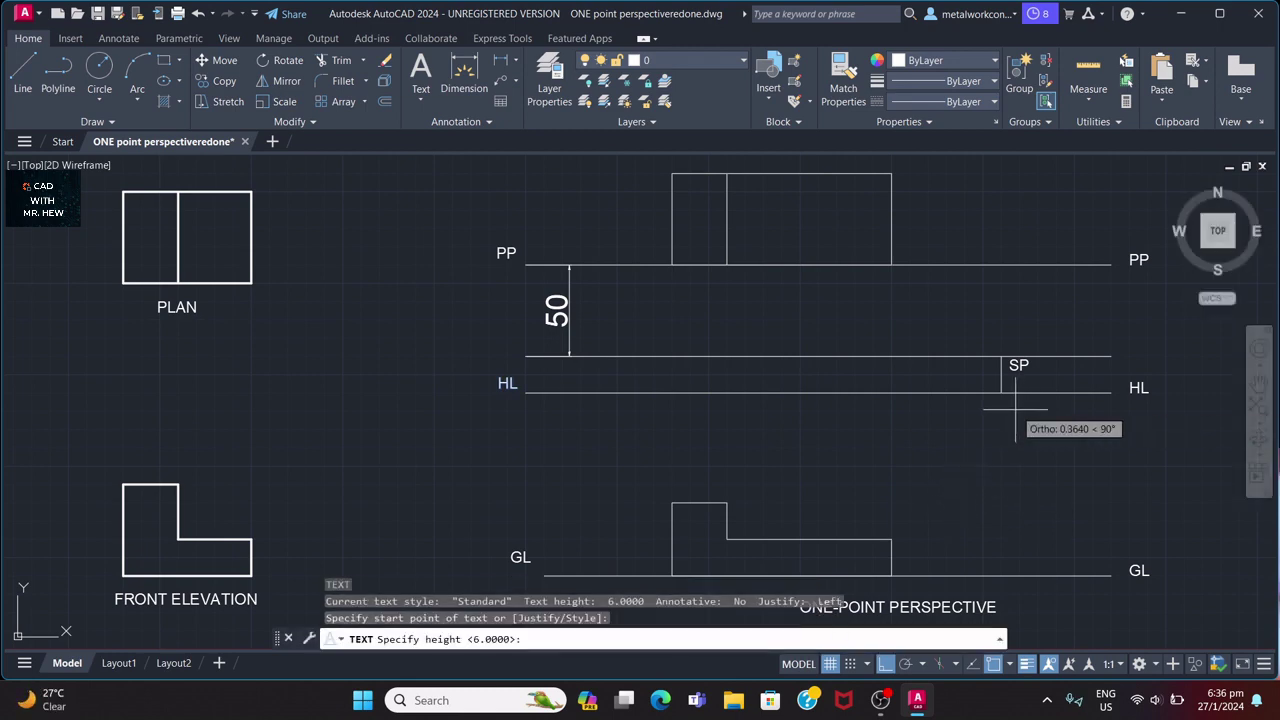
key("Return")
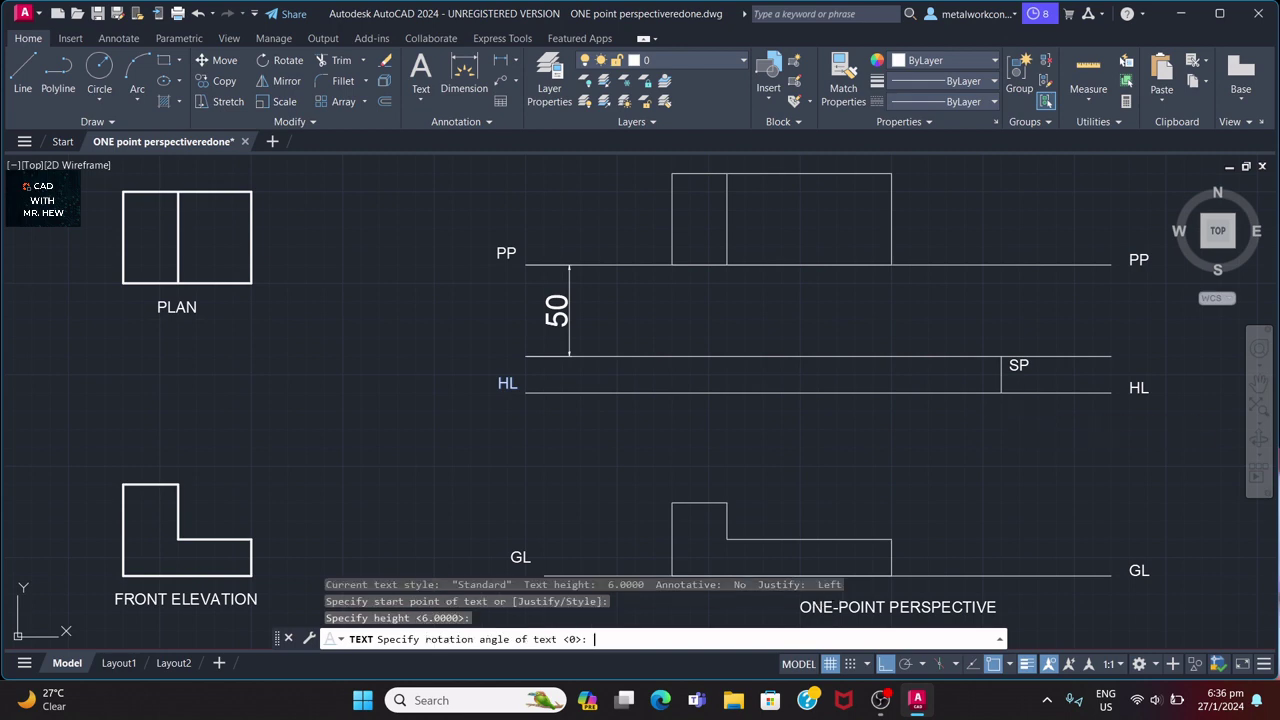
key("Return")
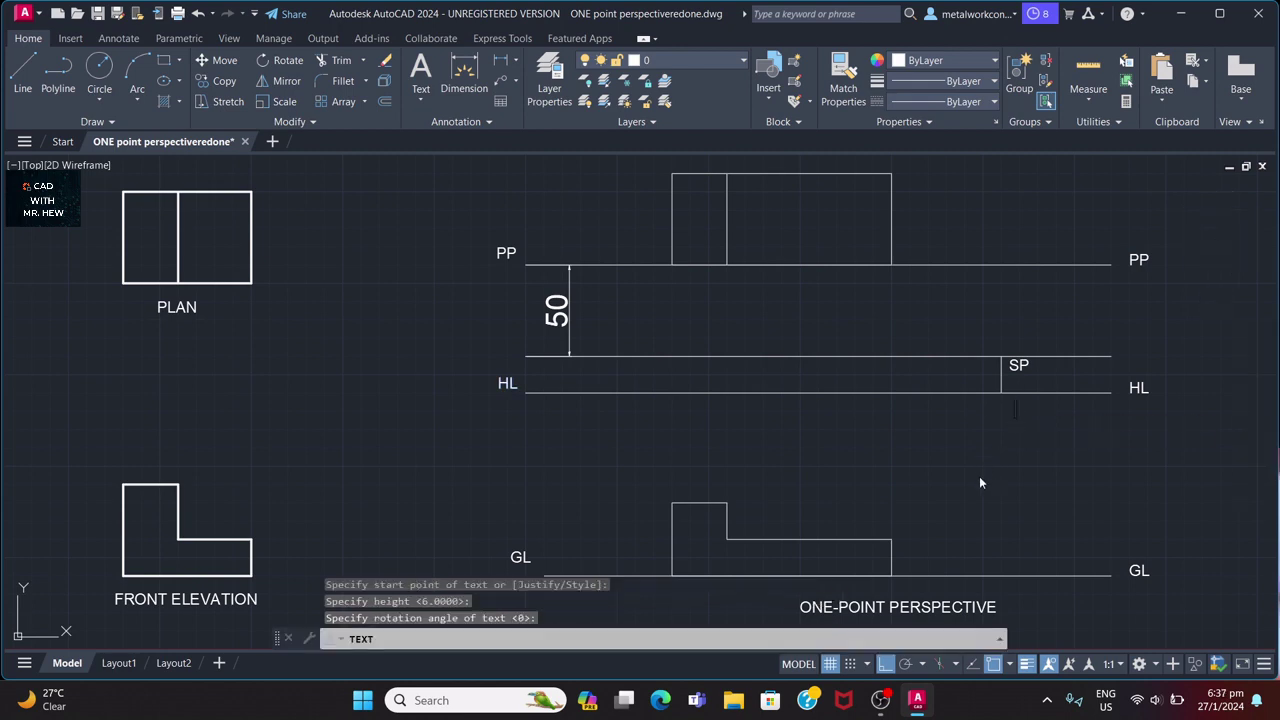
type("VP")
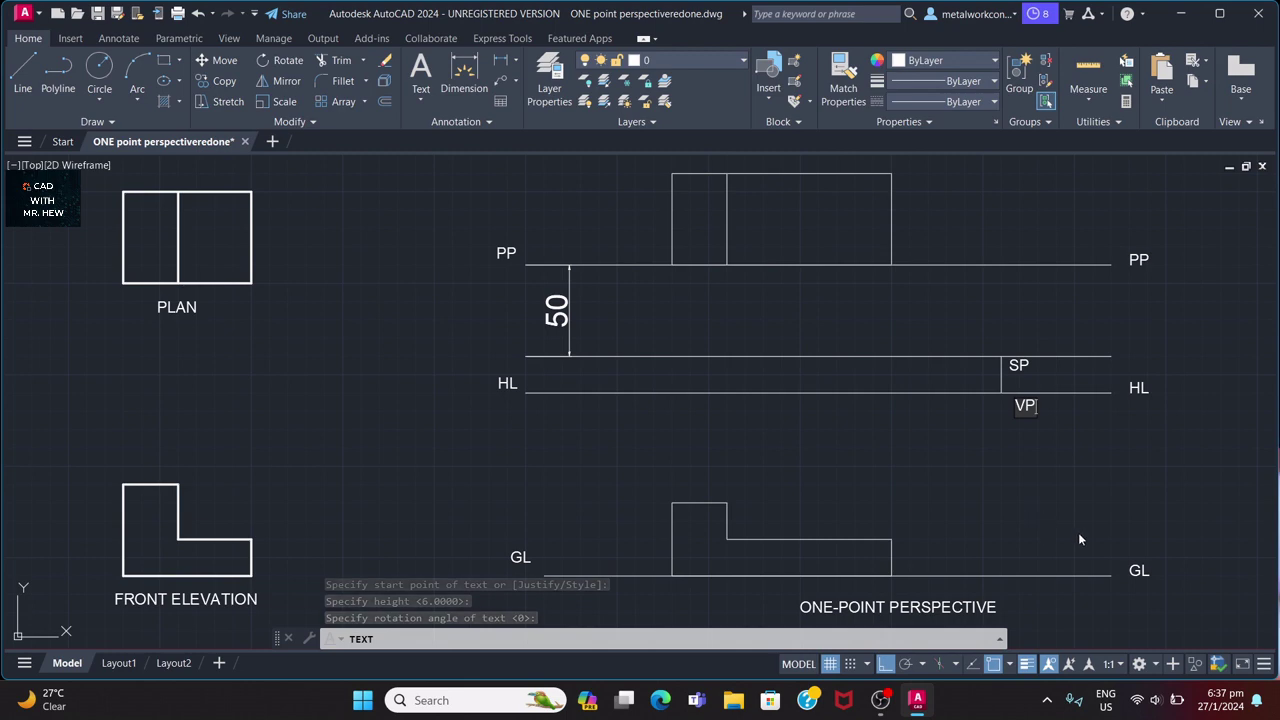
left_click(1074, 472)
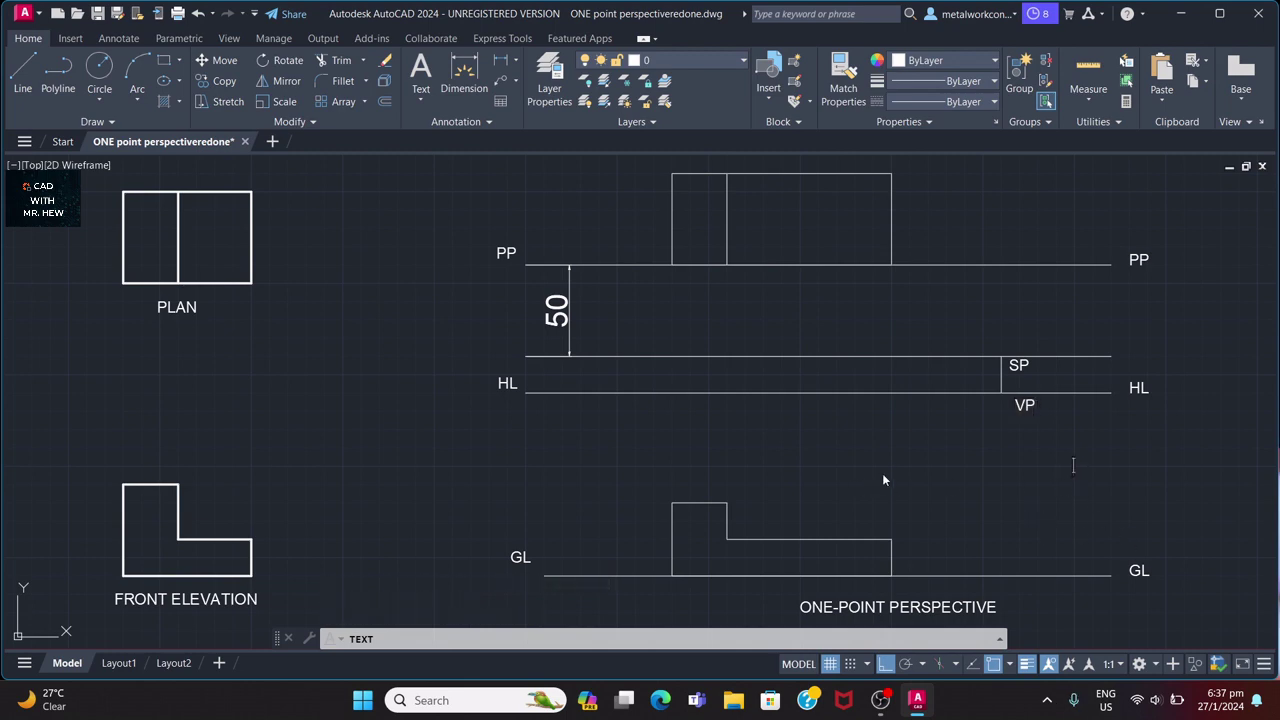
Draw projectors to VP from the block's top-left corner and the step's top and inner corners.
key("Return")
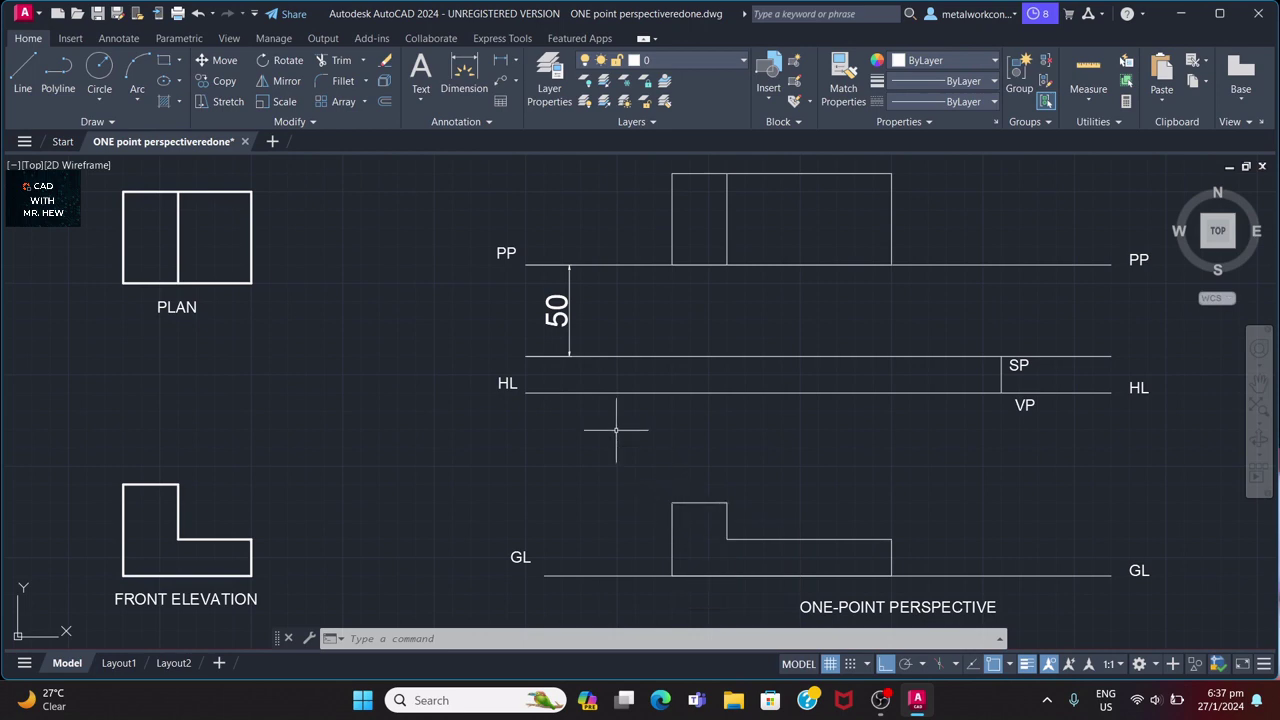
left_click(23, 70)
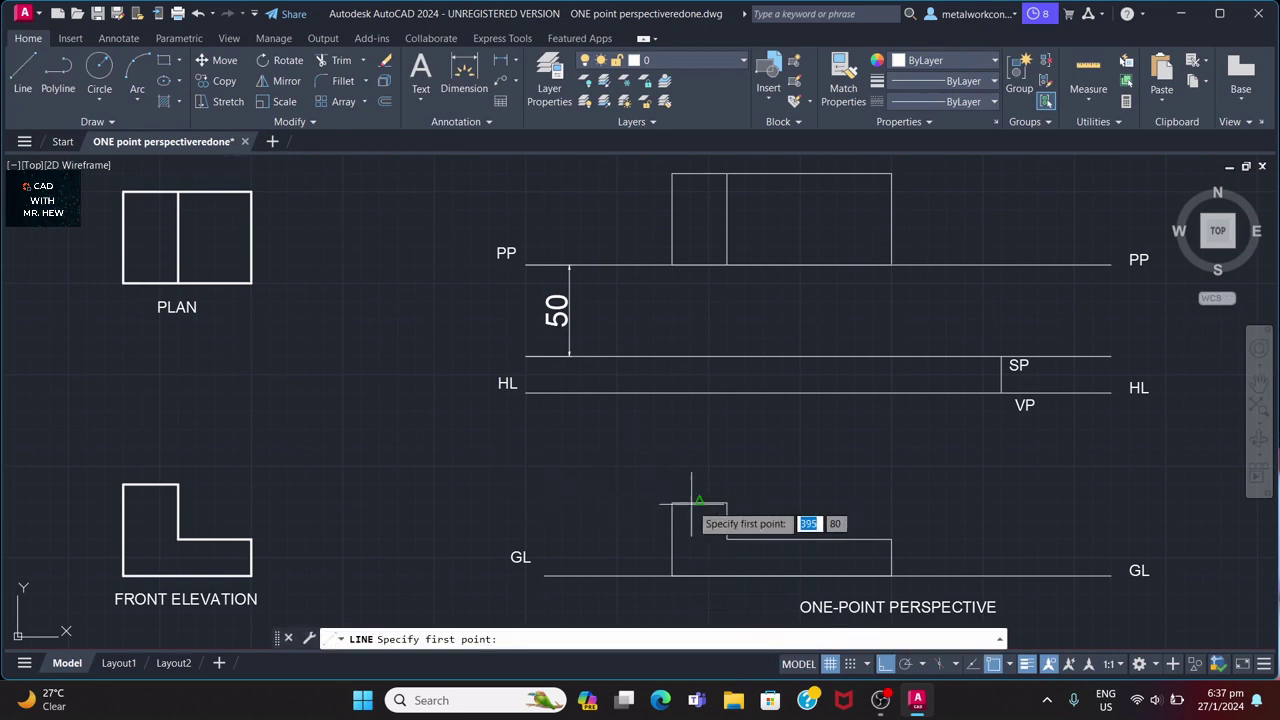
left_click(672, 502)
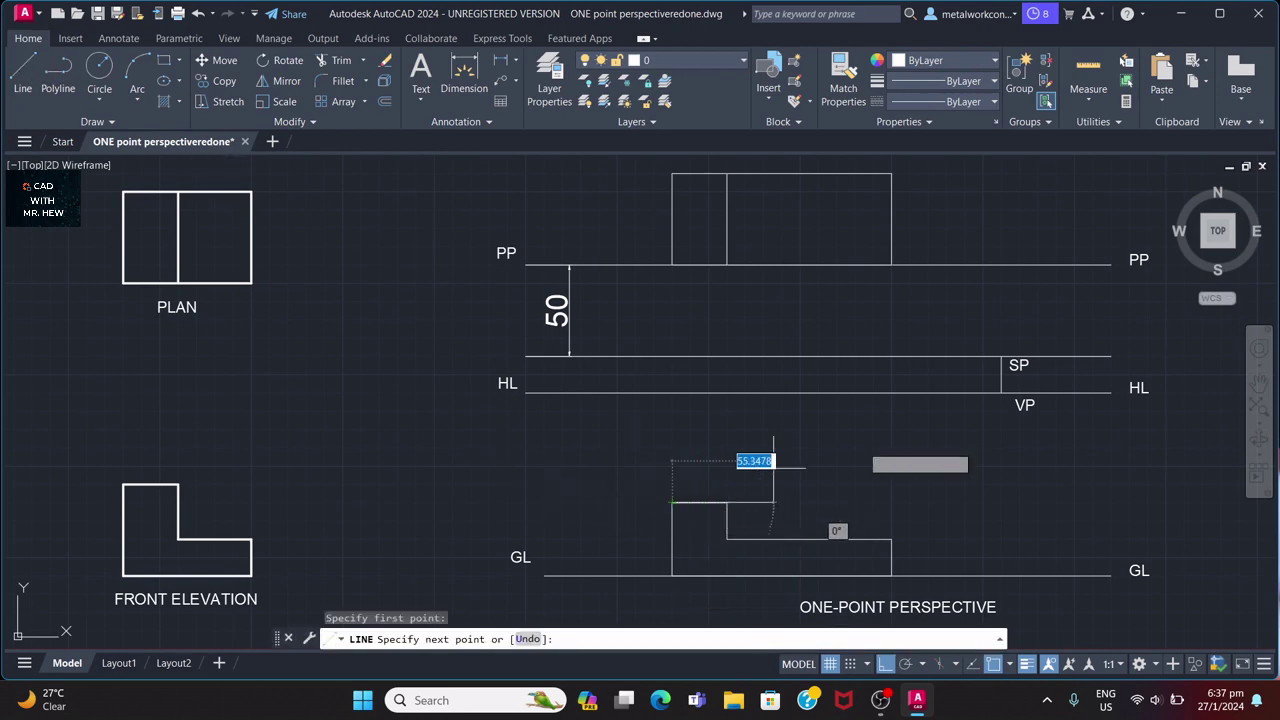
left_click(1001, 393)
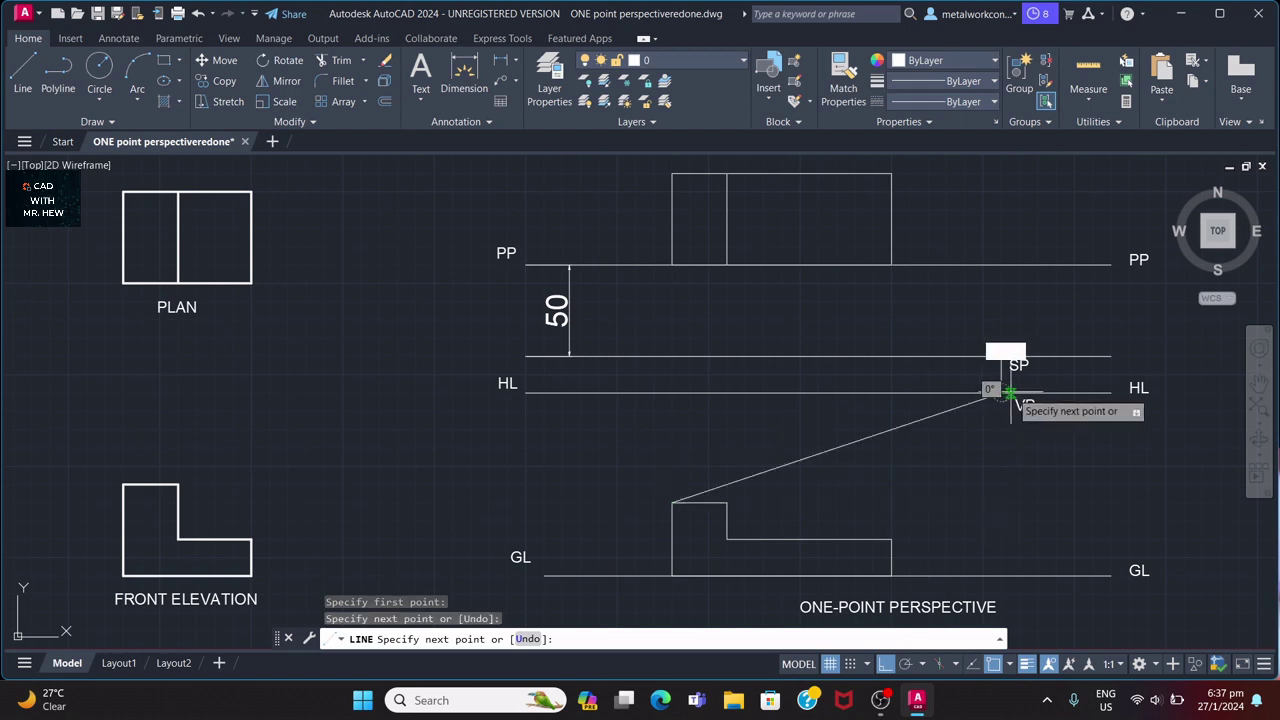
key("Return")
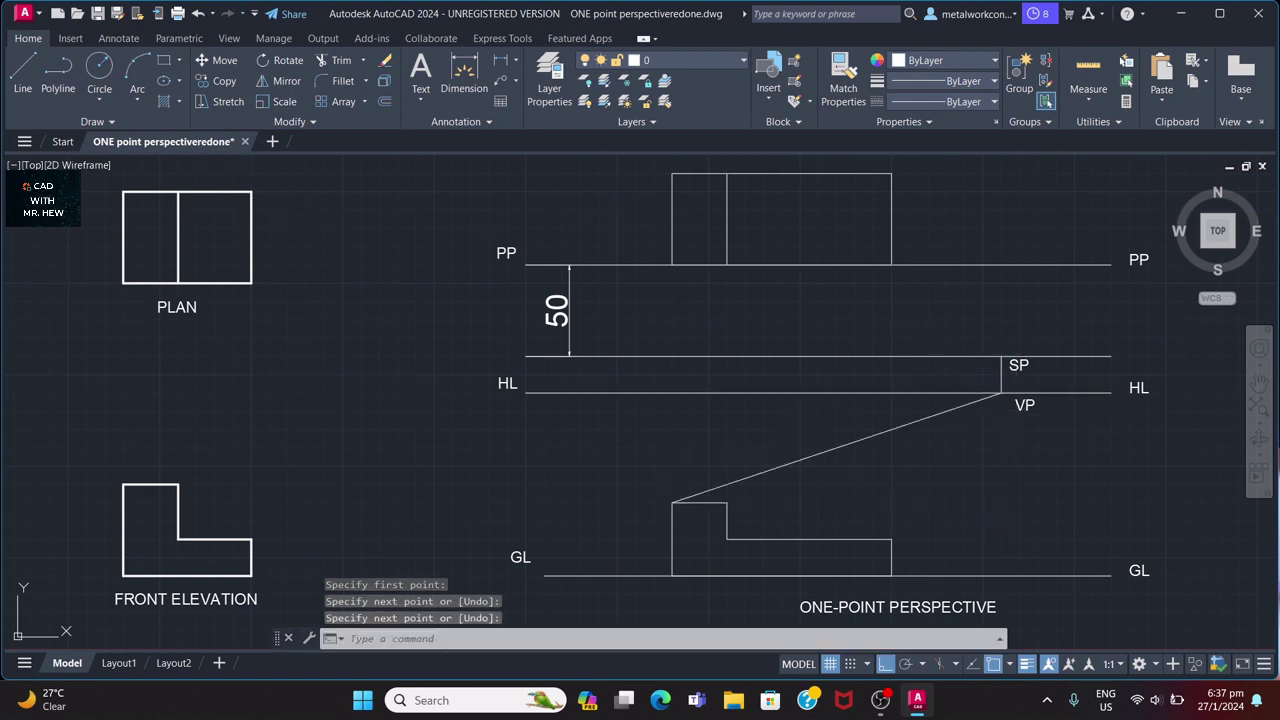
type("l")
key("Return")
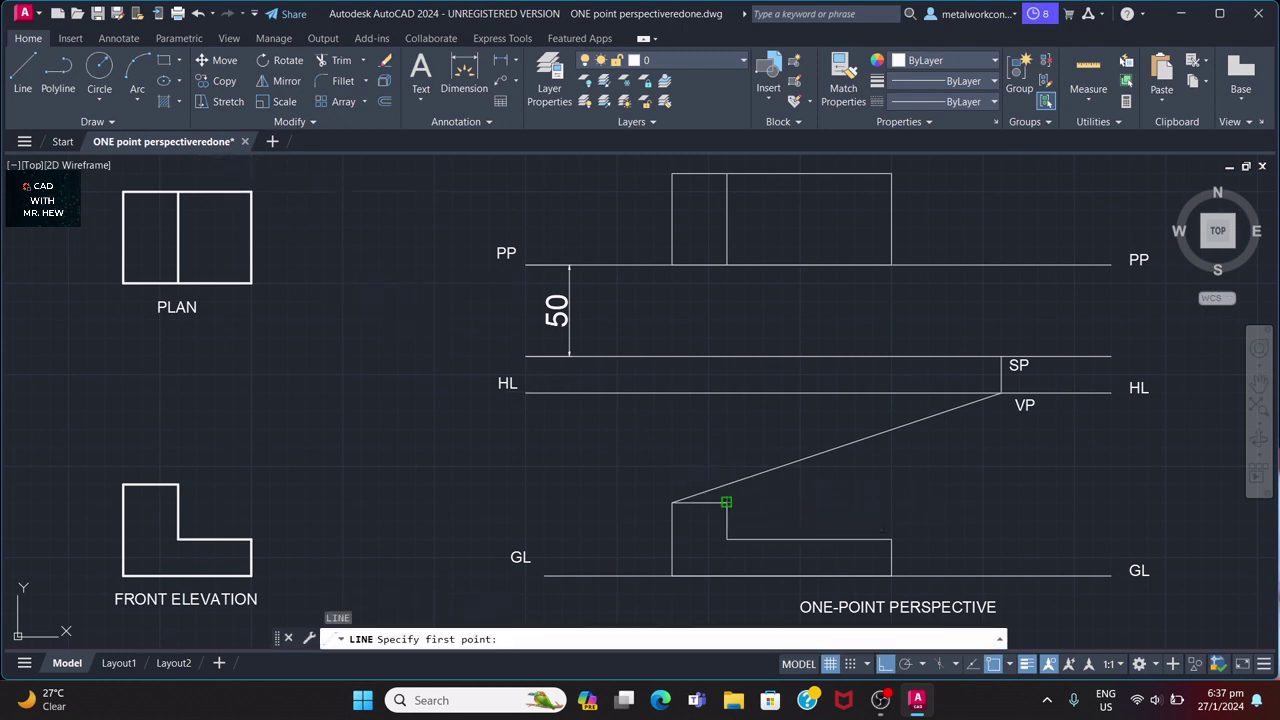
left_click(726, 502)
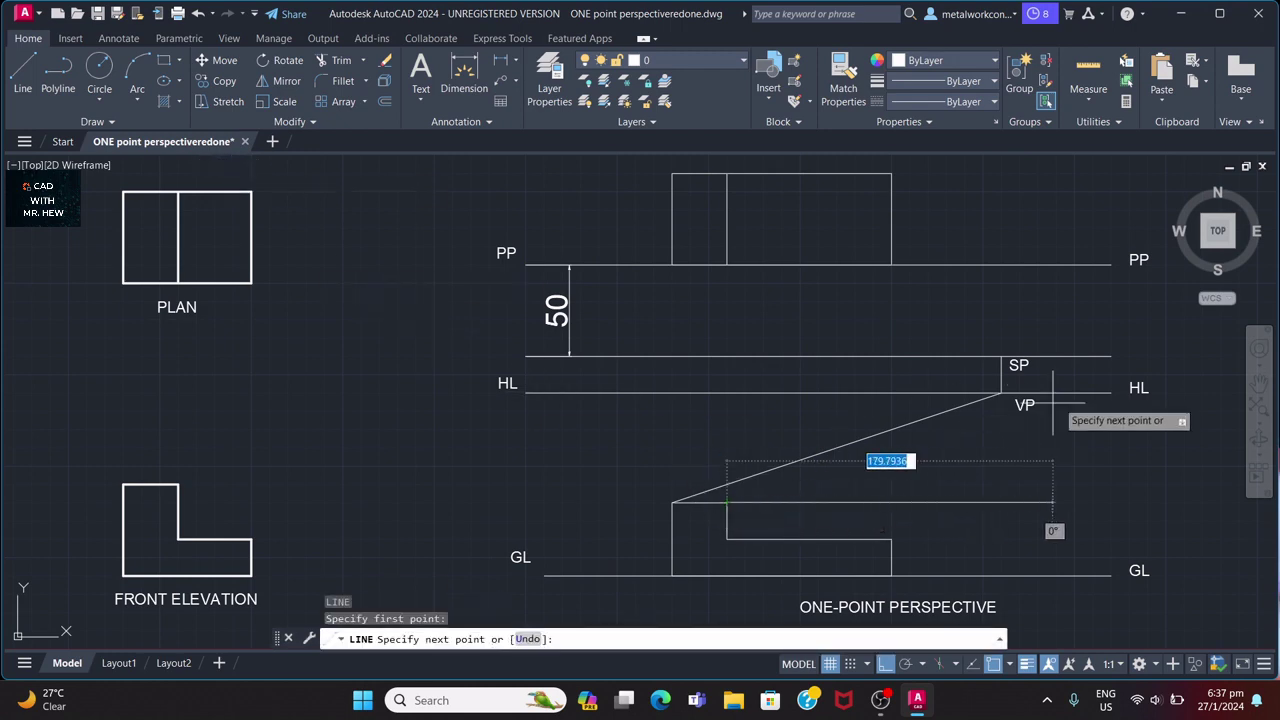
left_click(1001, 393)
key("Return")
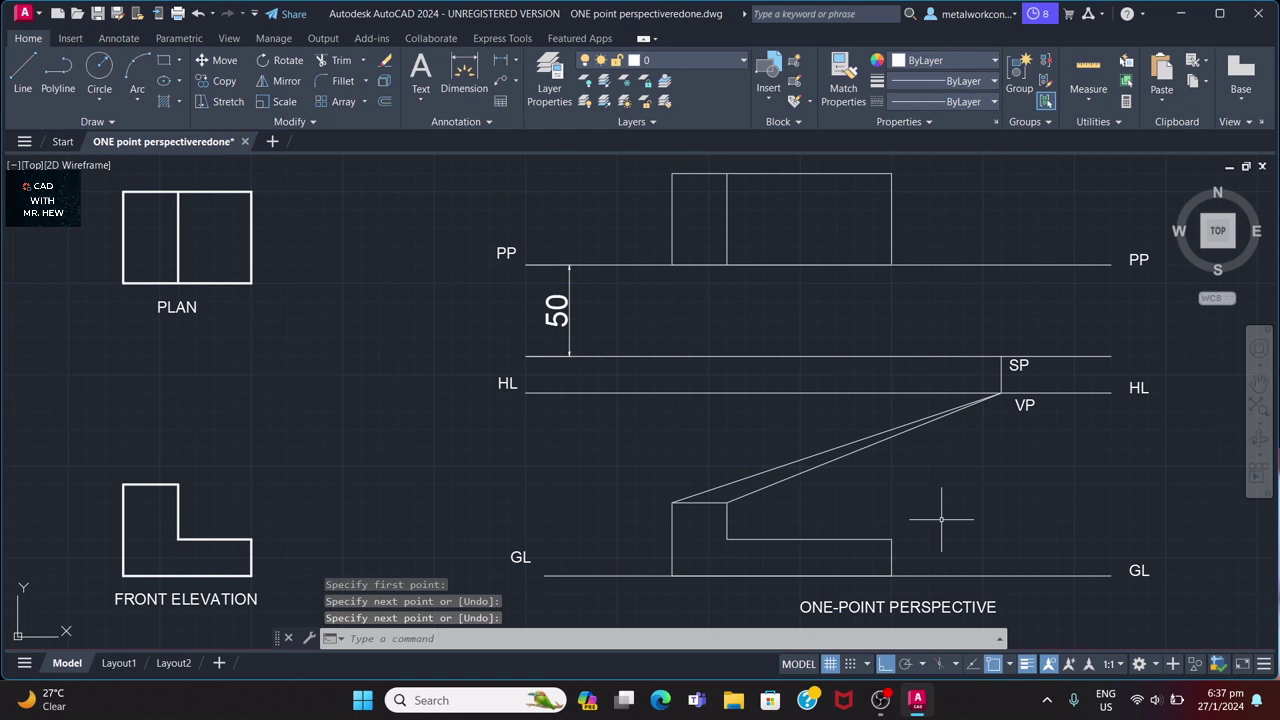
key("Return")
left_click(726, 539)
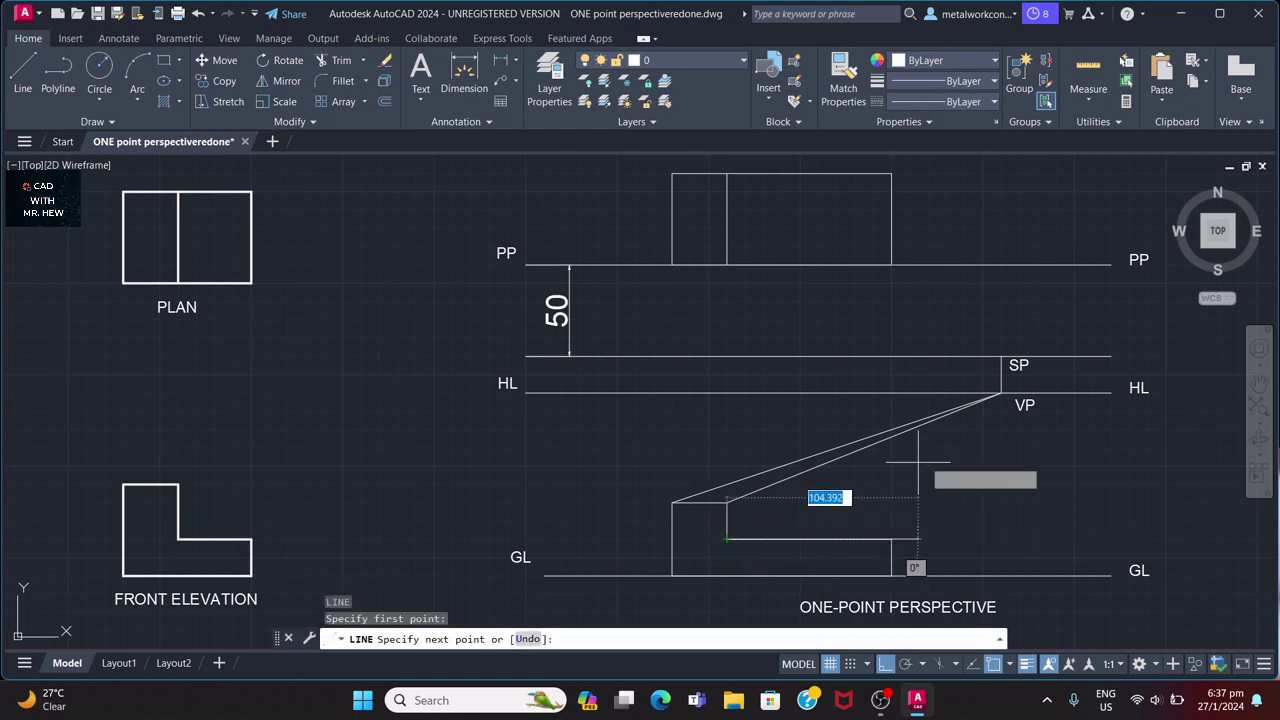
left_click(1001, 393)
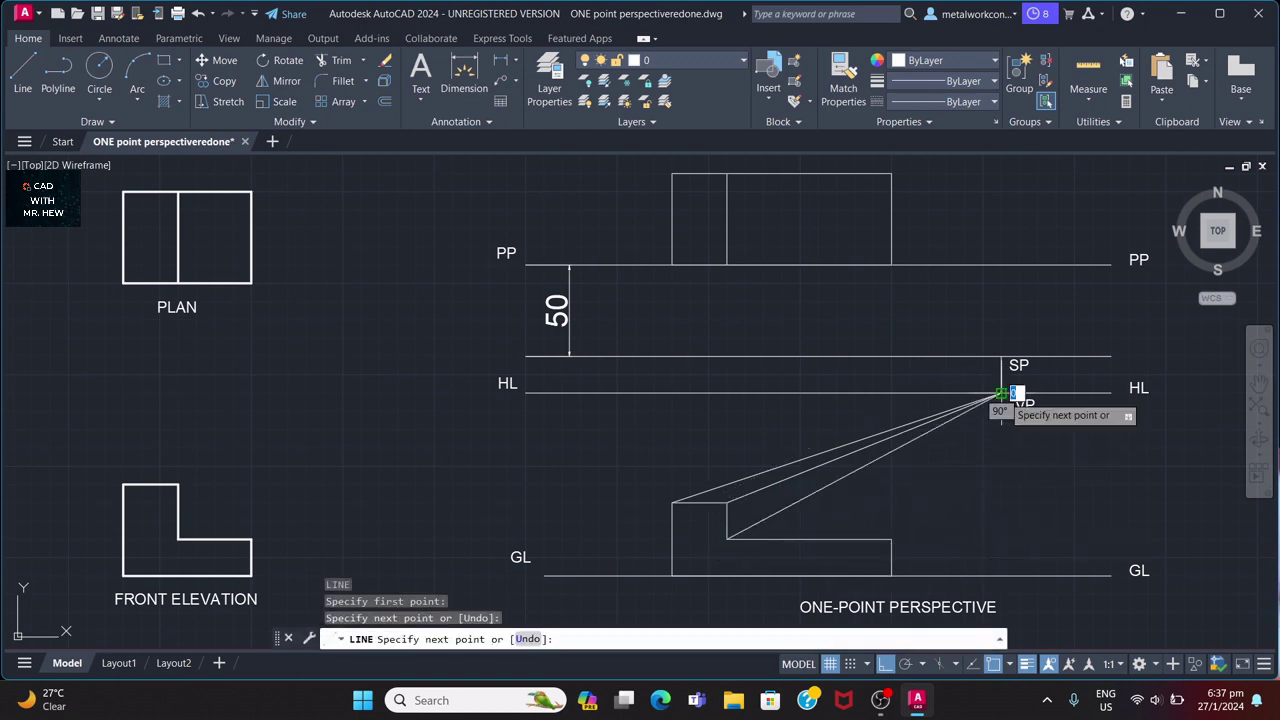
key("Return")
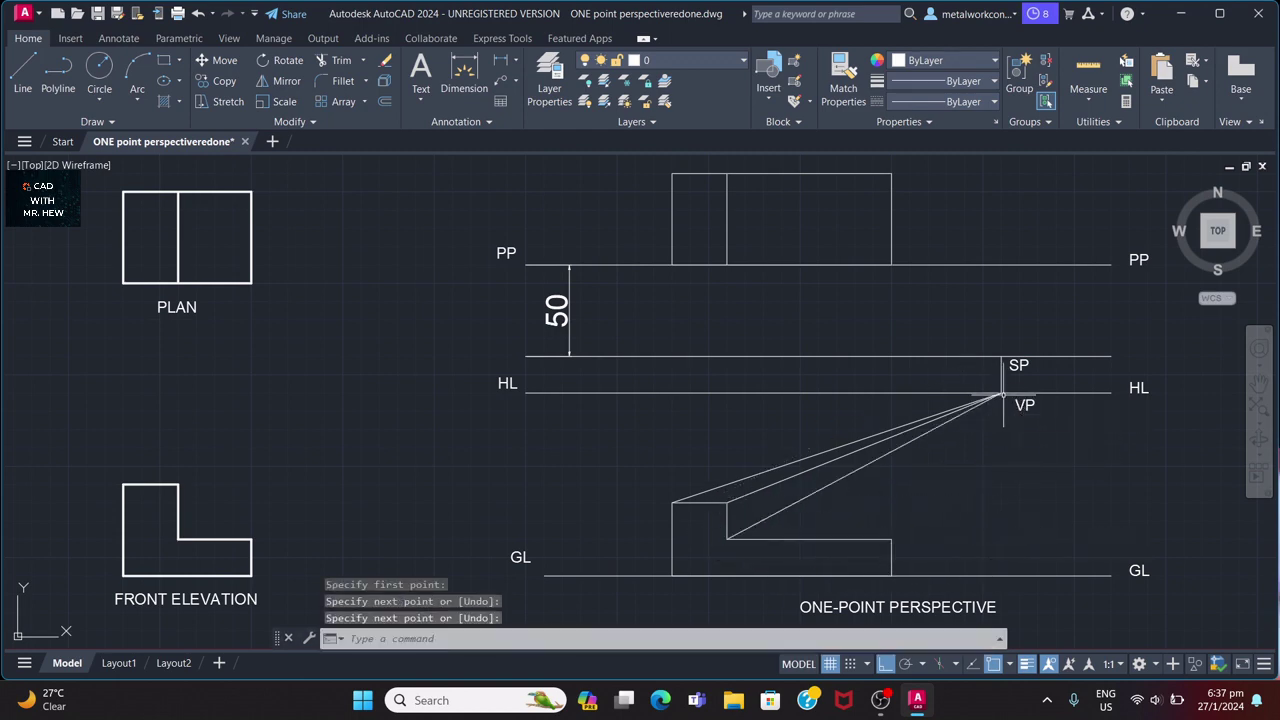
With Ortho off and Snap on, draw projectors to VP from the step's right end and bottom-right corner.
left_click(888, 669)
left_click(851, 666)
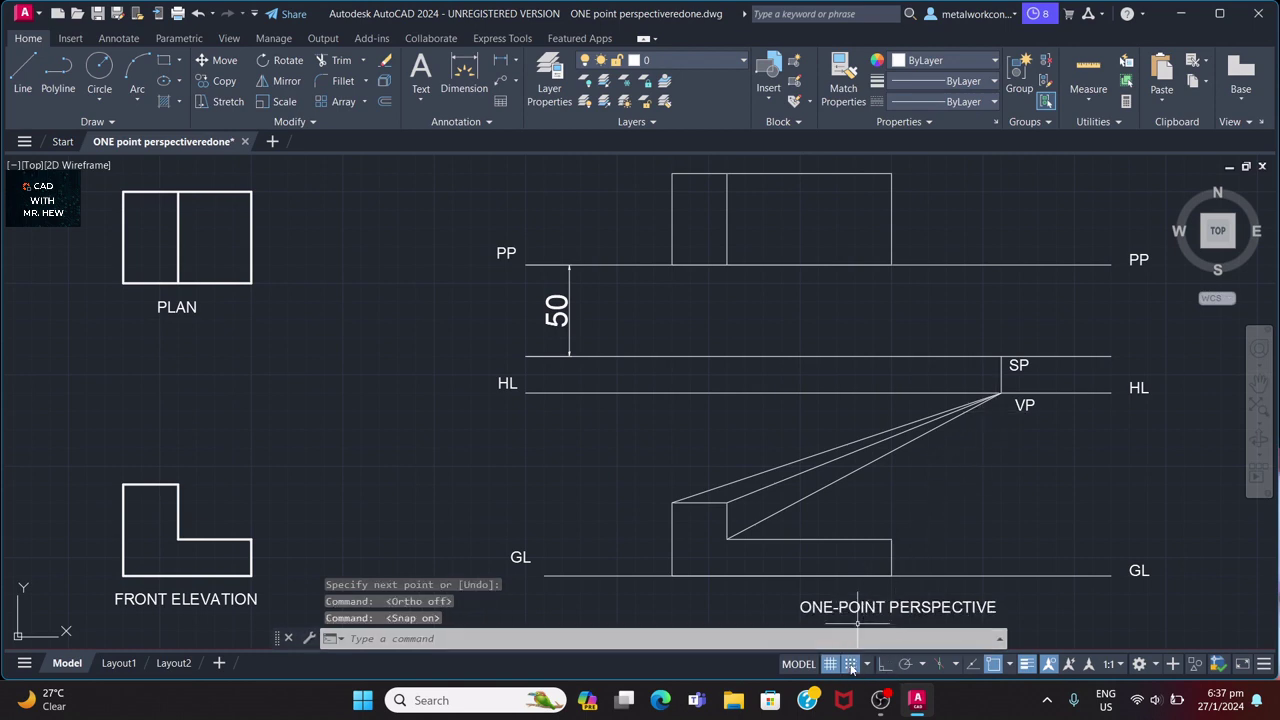
type("l")
key("Return")
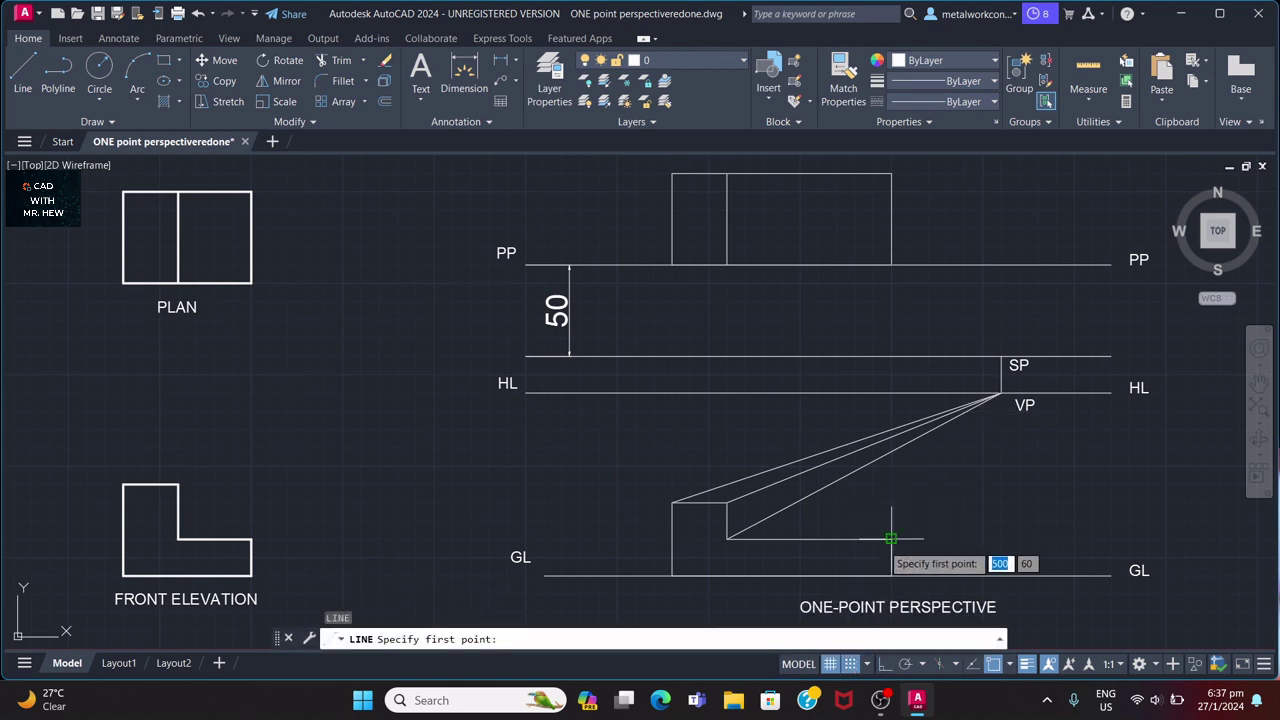
left_click(891, 539)
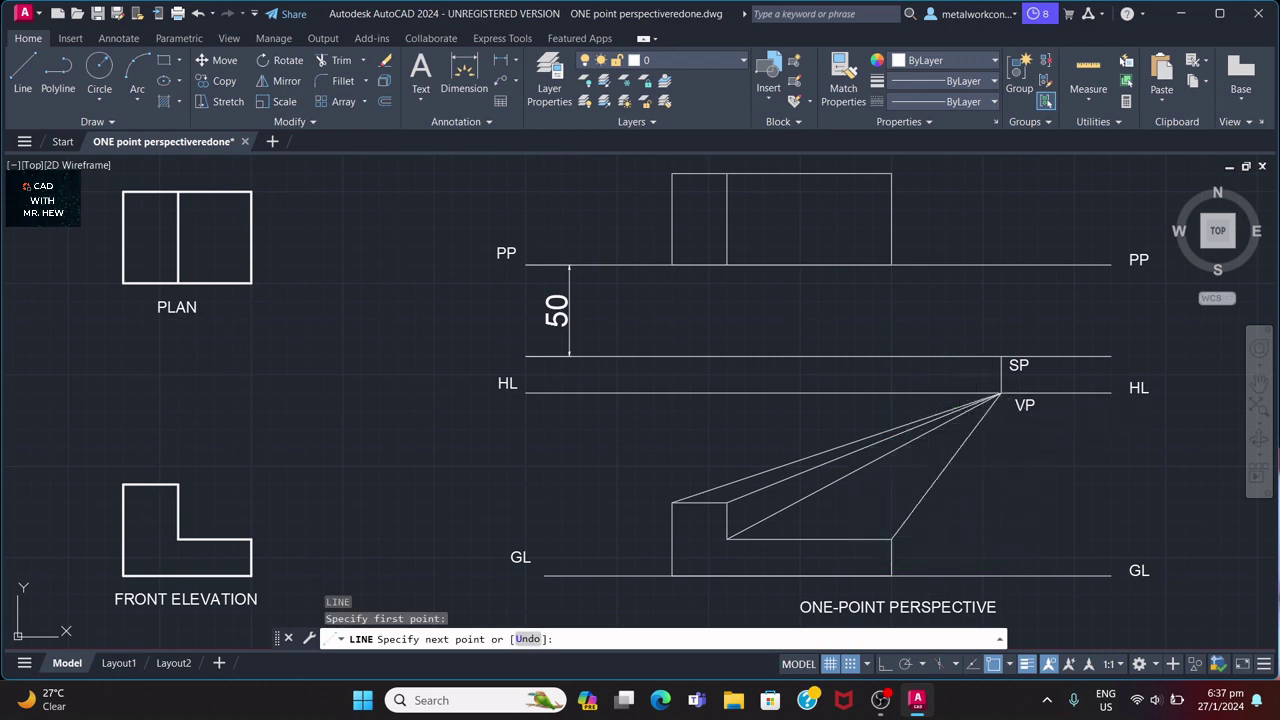
left_click(1000, 395)
key("Return")
key("Return")
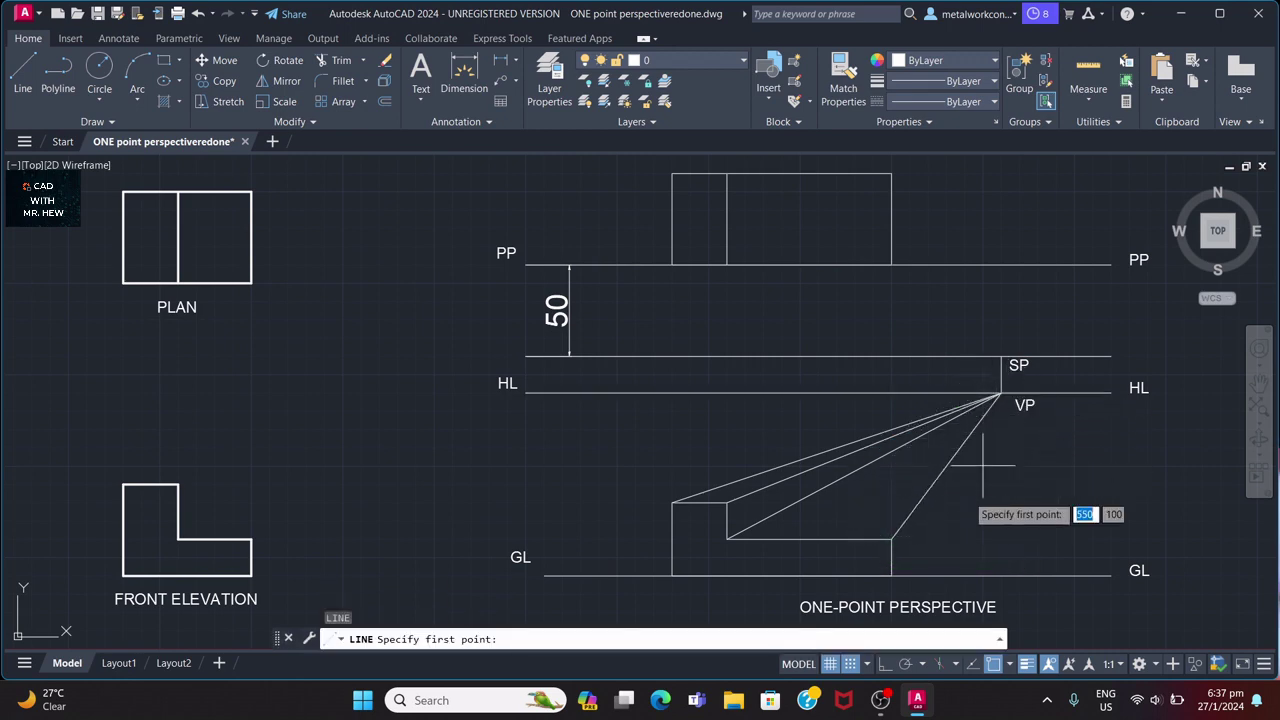
left_click(891, 574)
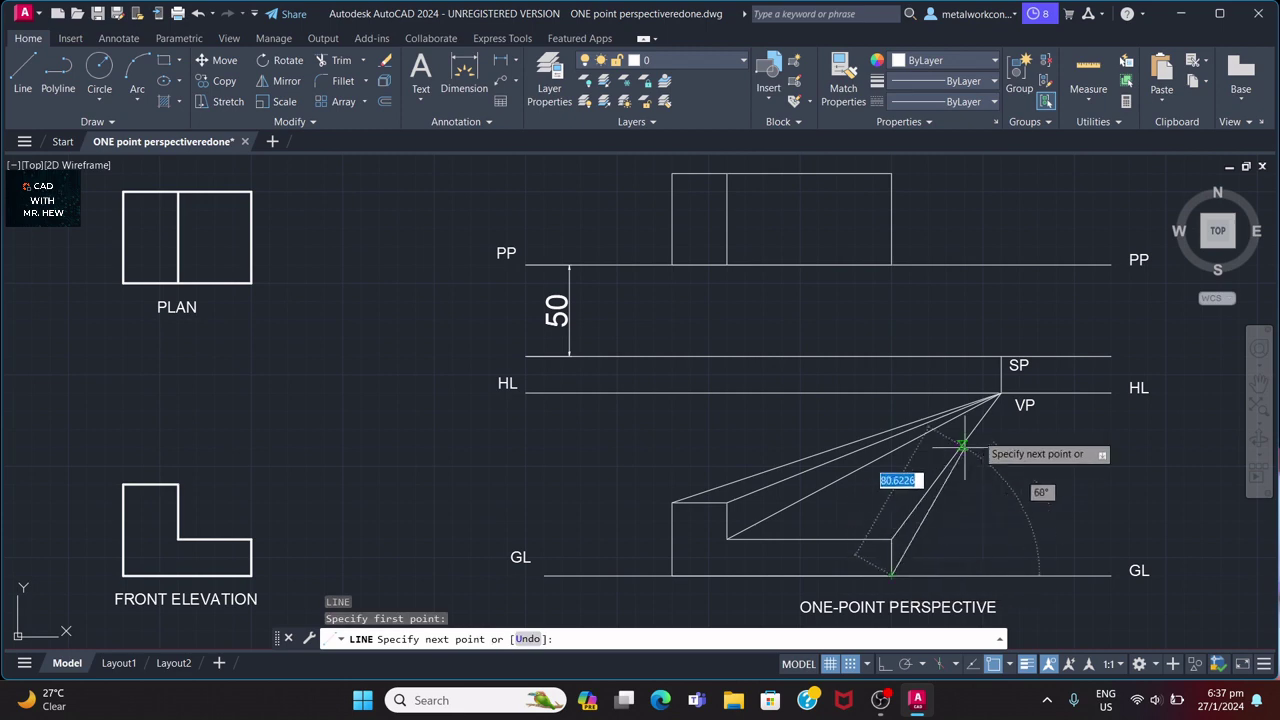
left_click(998, 396)
key("Return")
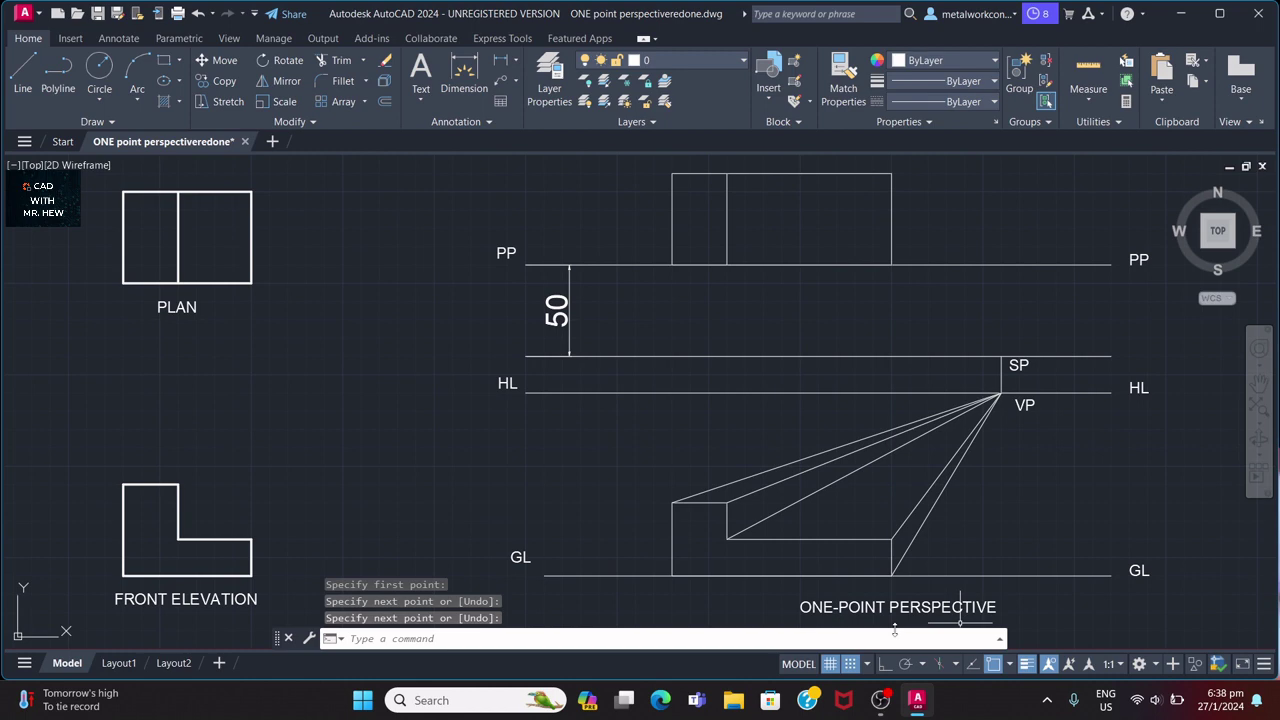
key("Return")
left_click(776, 467)
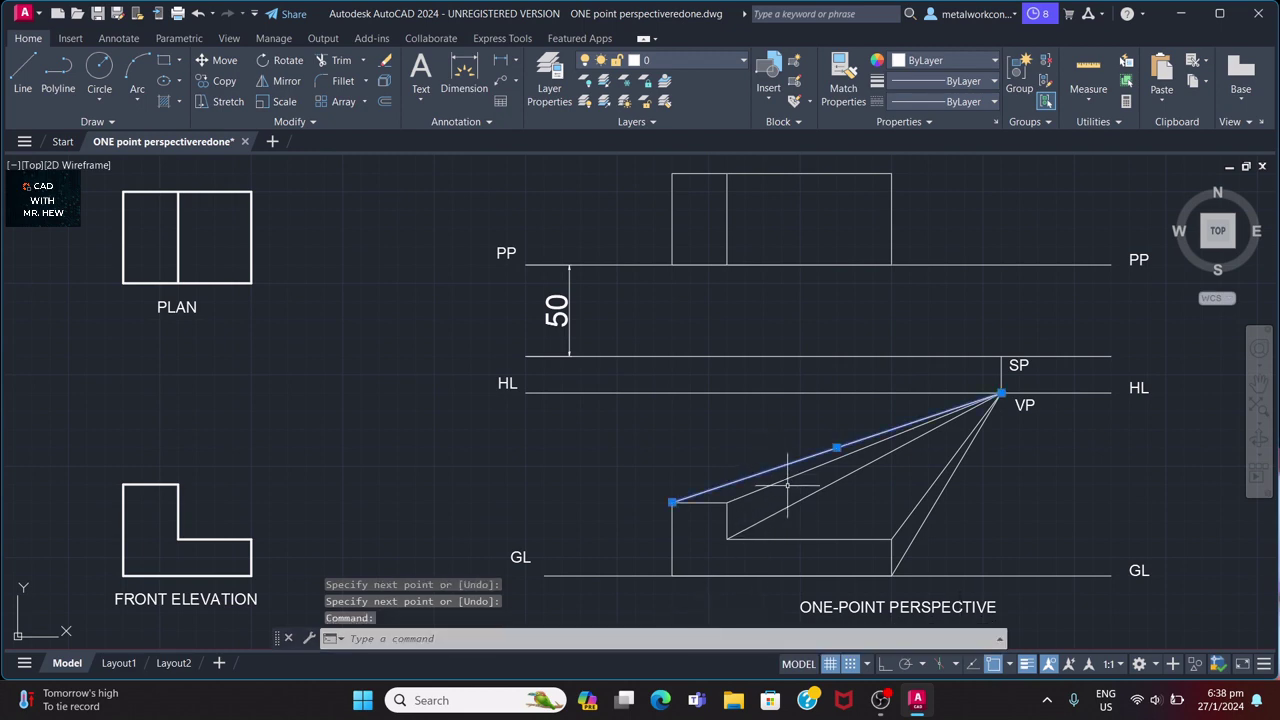
left_click(790, 477)
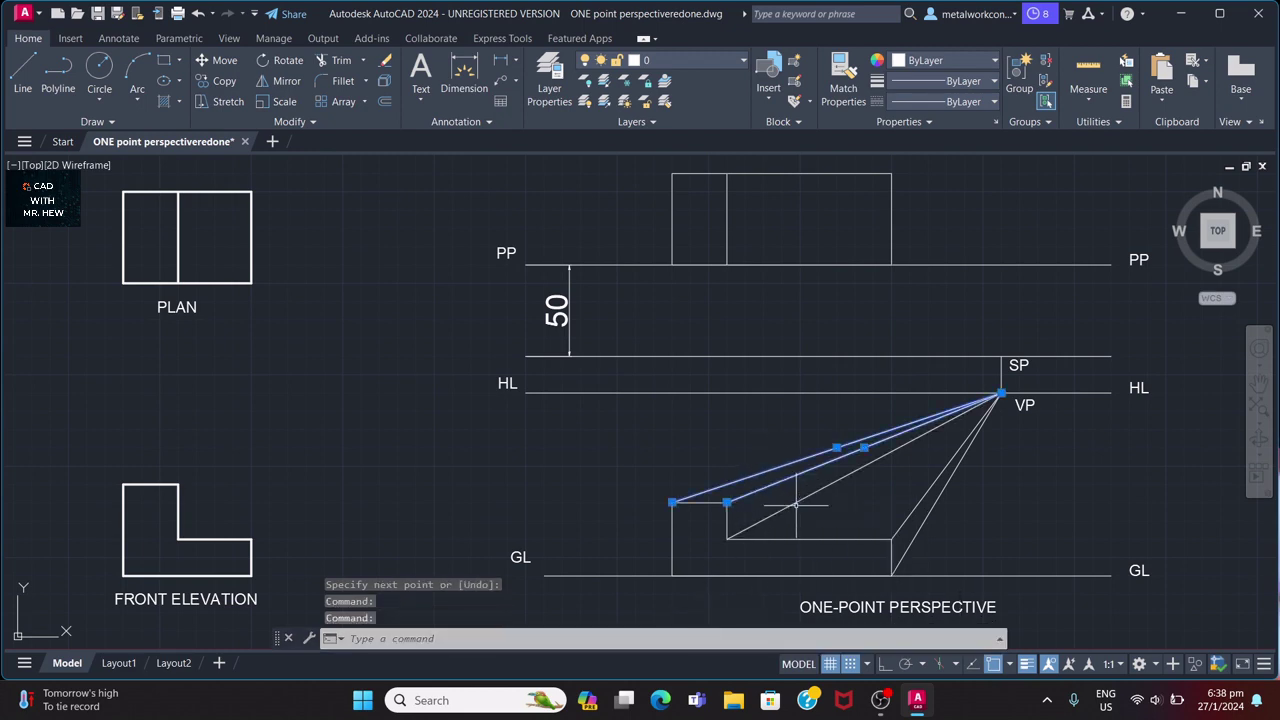
left_click(800, 500)
left_click(916, 508)
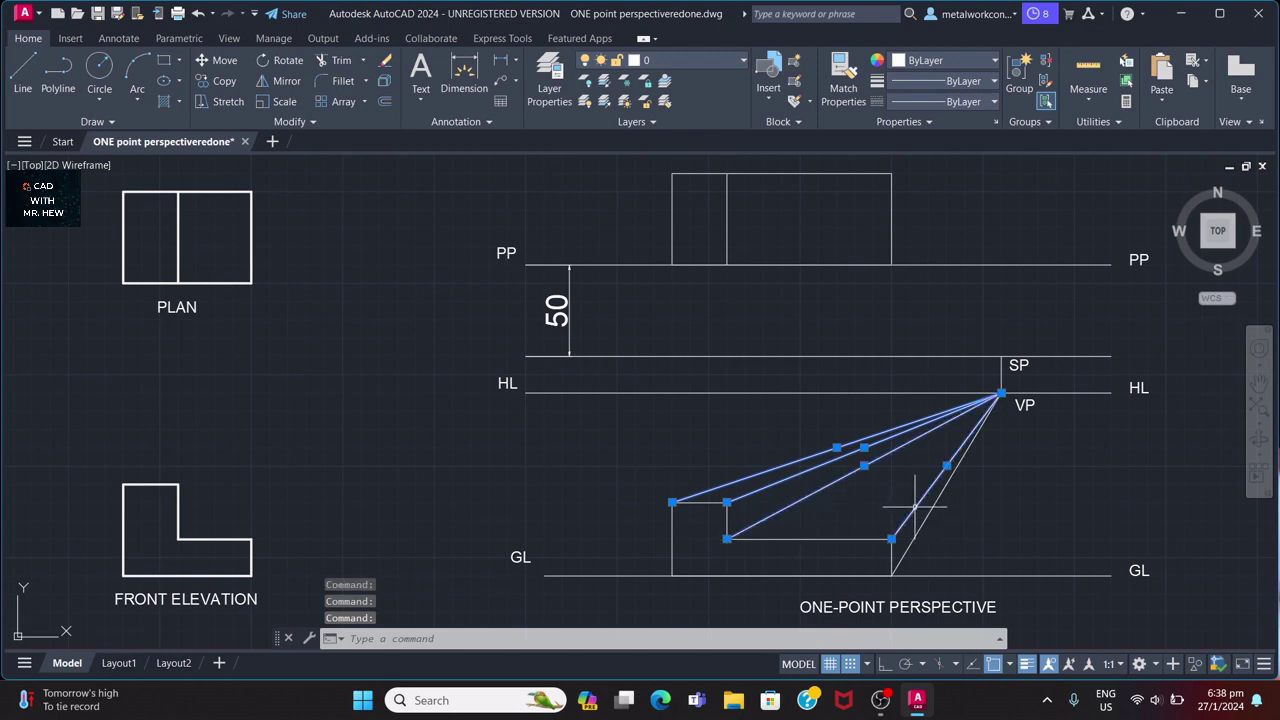
left_click(926, 517)
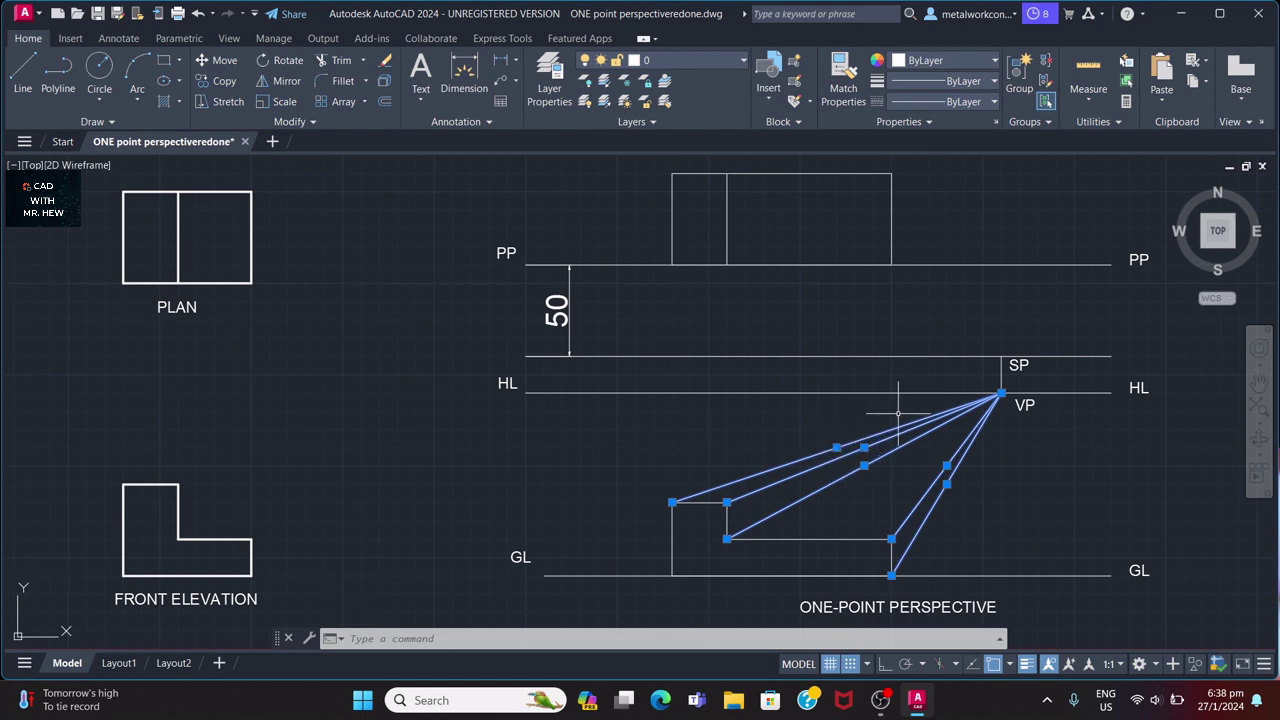
key("Escape")
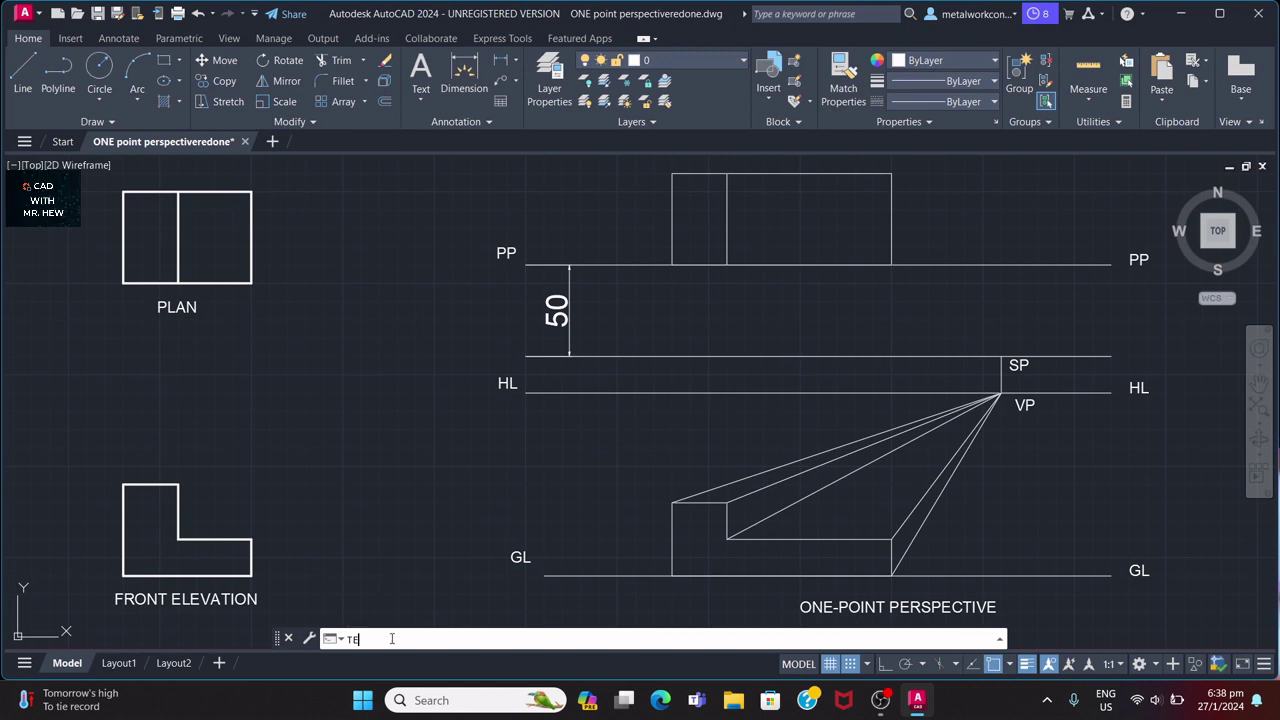
Start single-line TEXT with snap off, after cancelling a mistaken TEXTALIGN command.
type("XTALIGN")
left_click(398, 581)
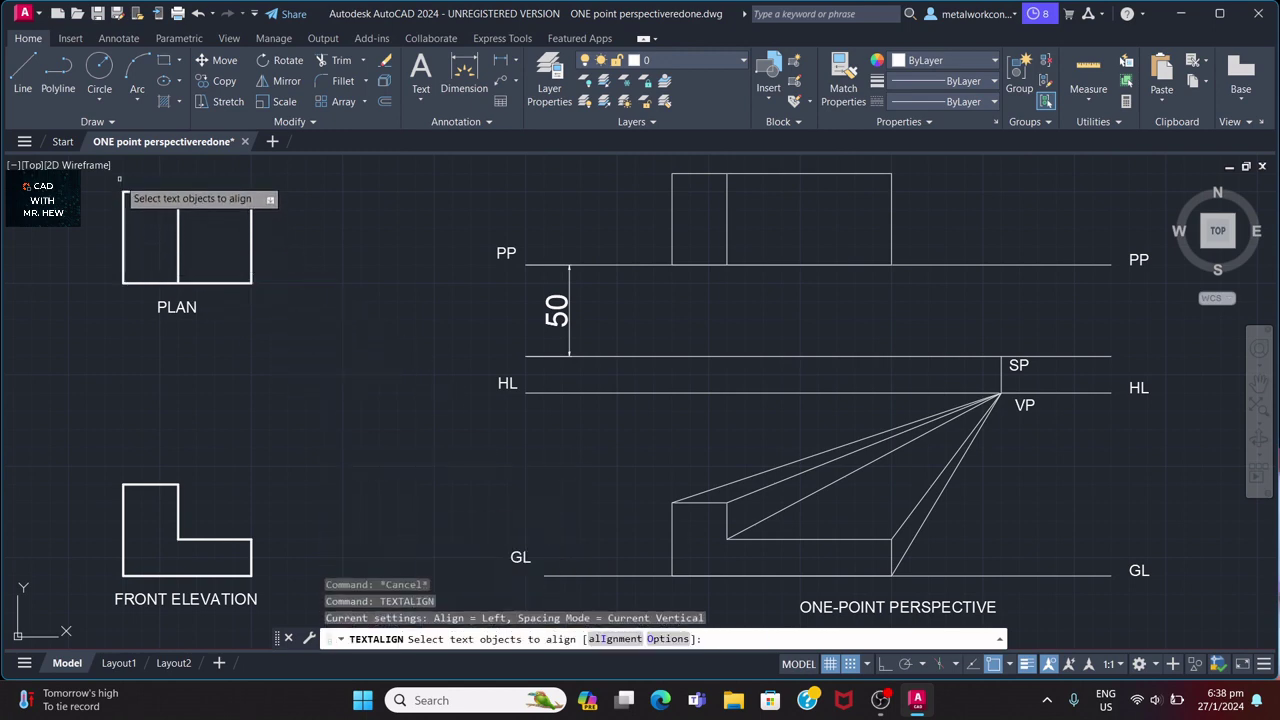
key("Escape")
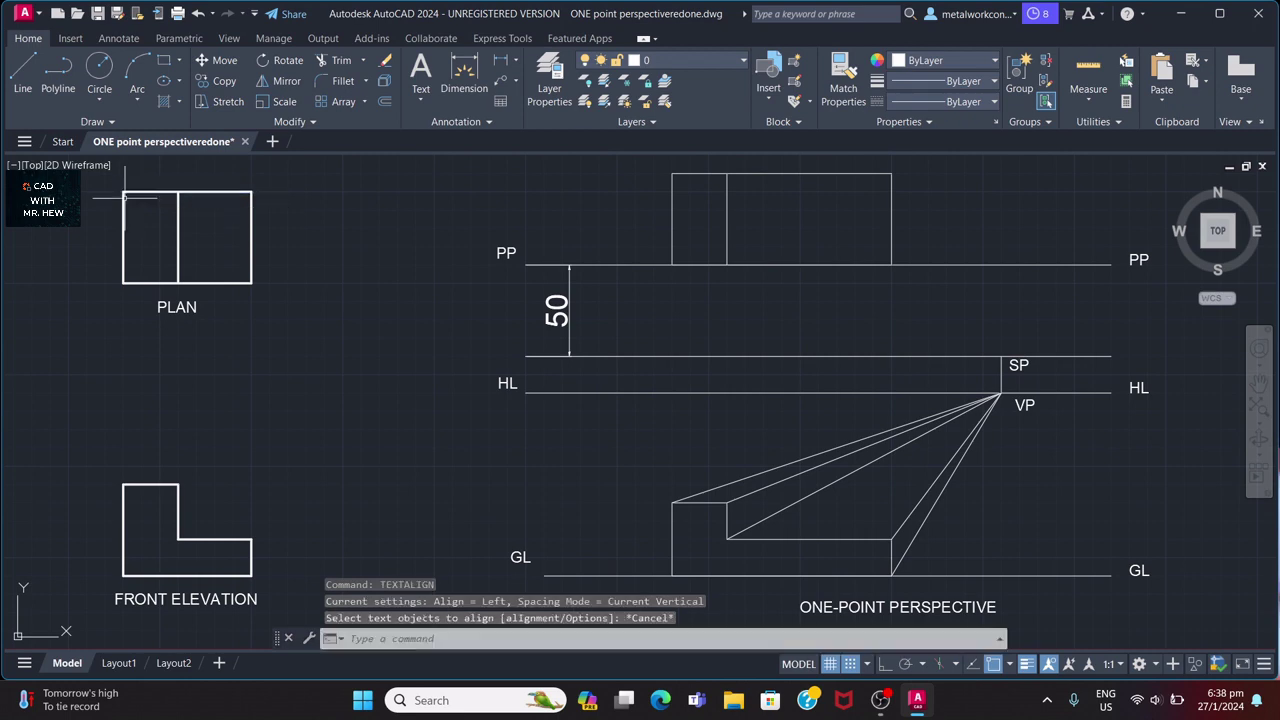
left_click(407, 640)
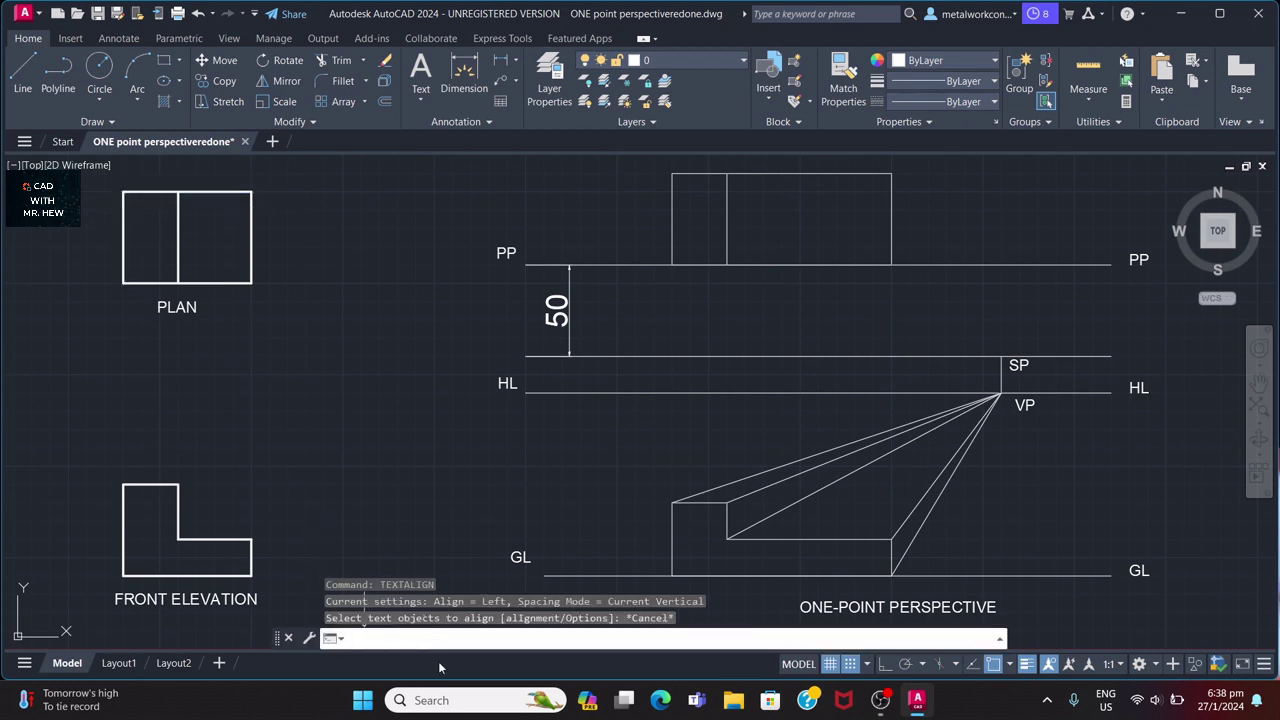
type("T")
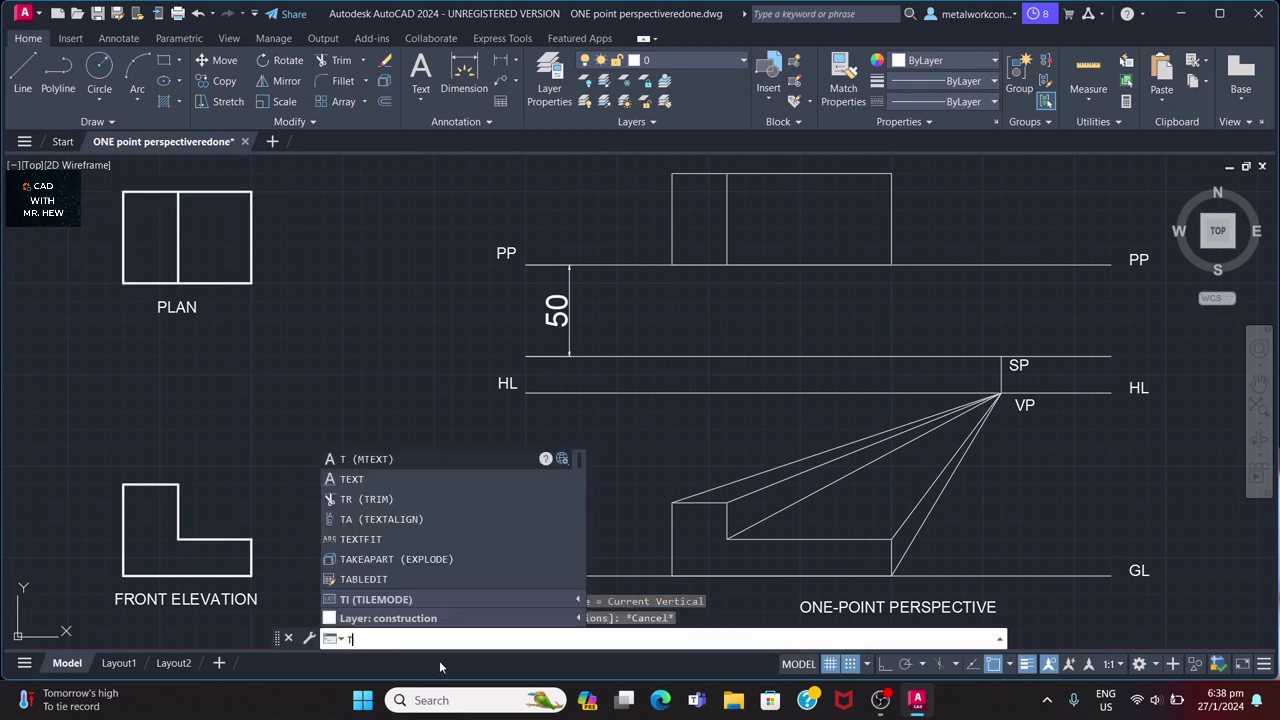
type("E")
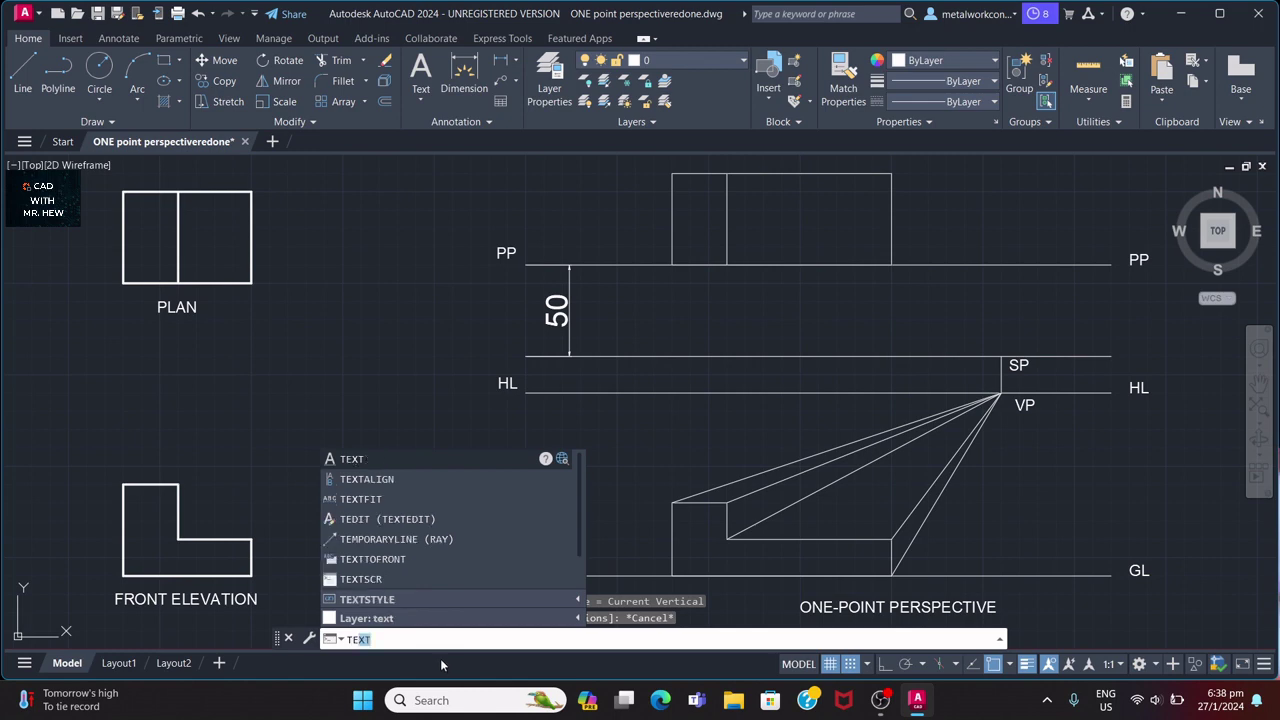
key("Return")
left_click(177, 352)
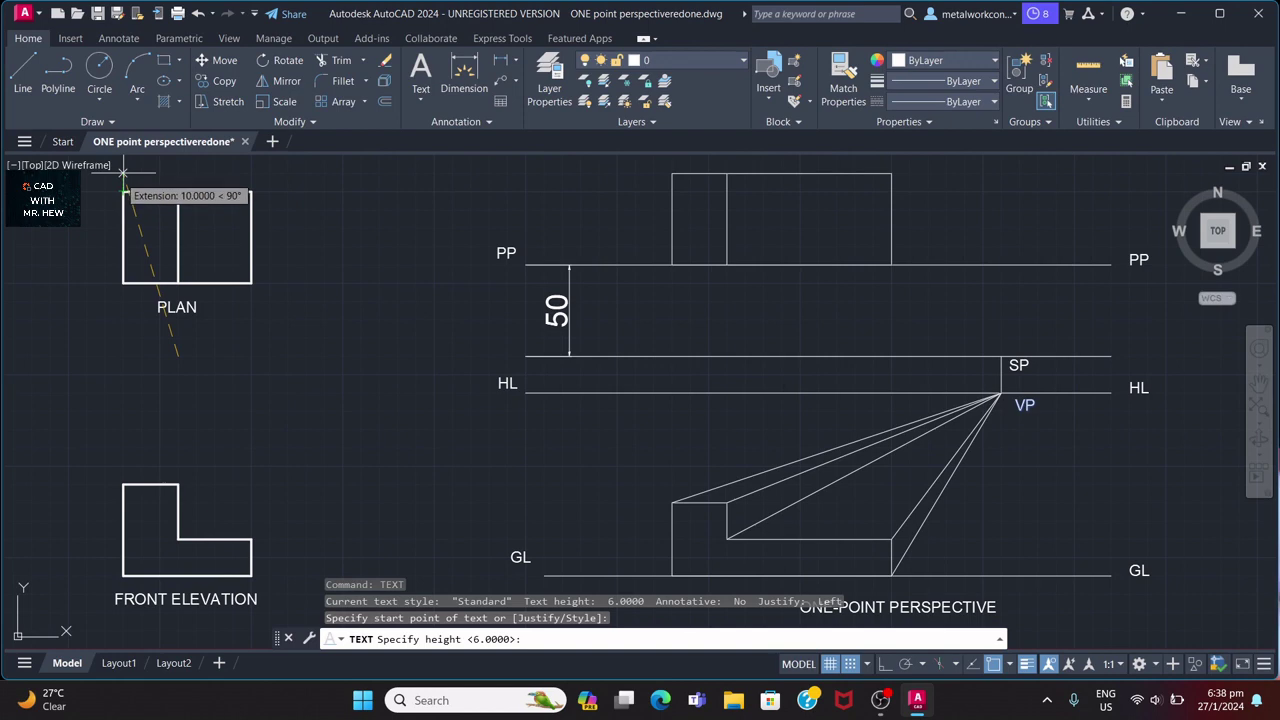
left_click(849, 664)
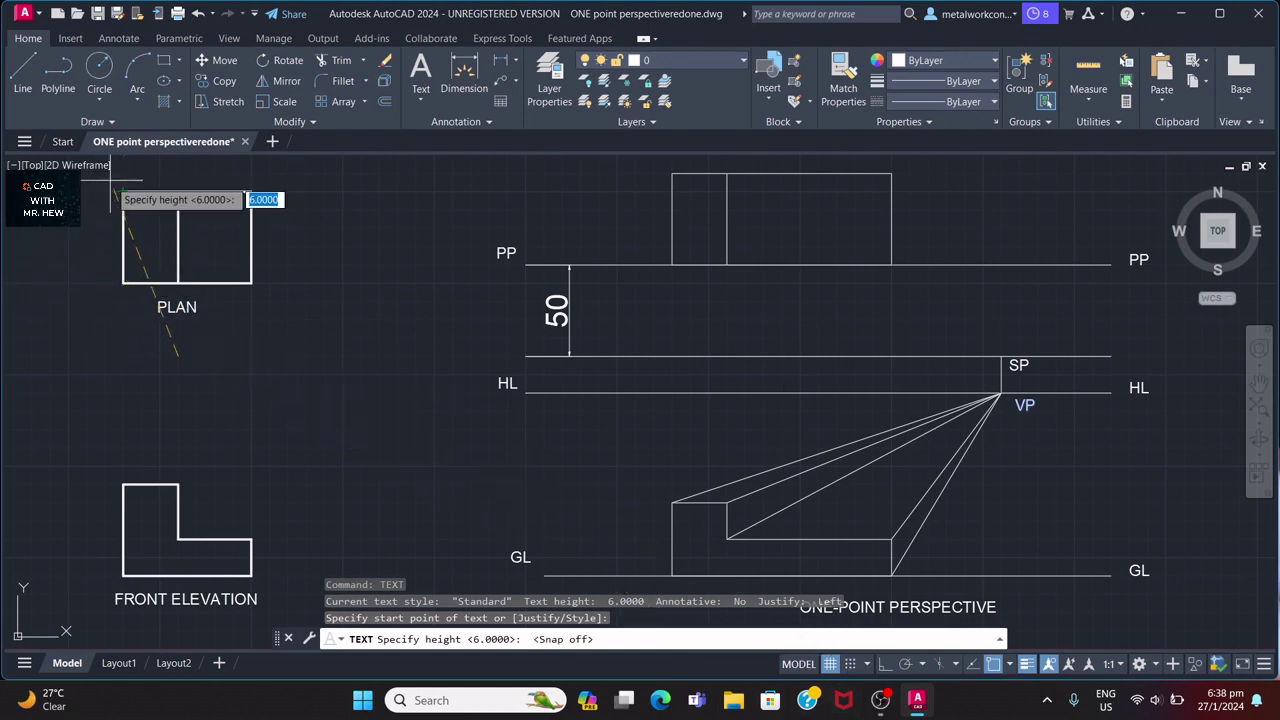
key("Return")
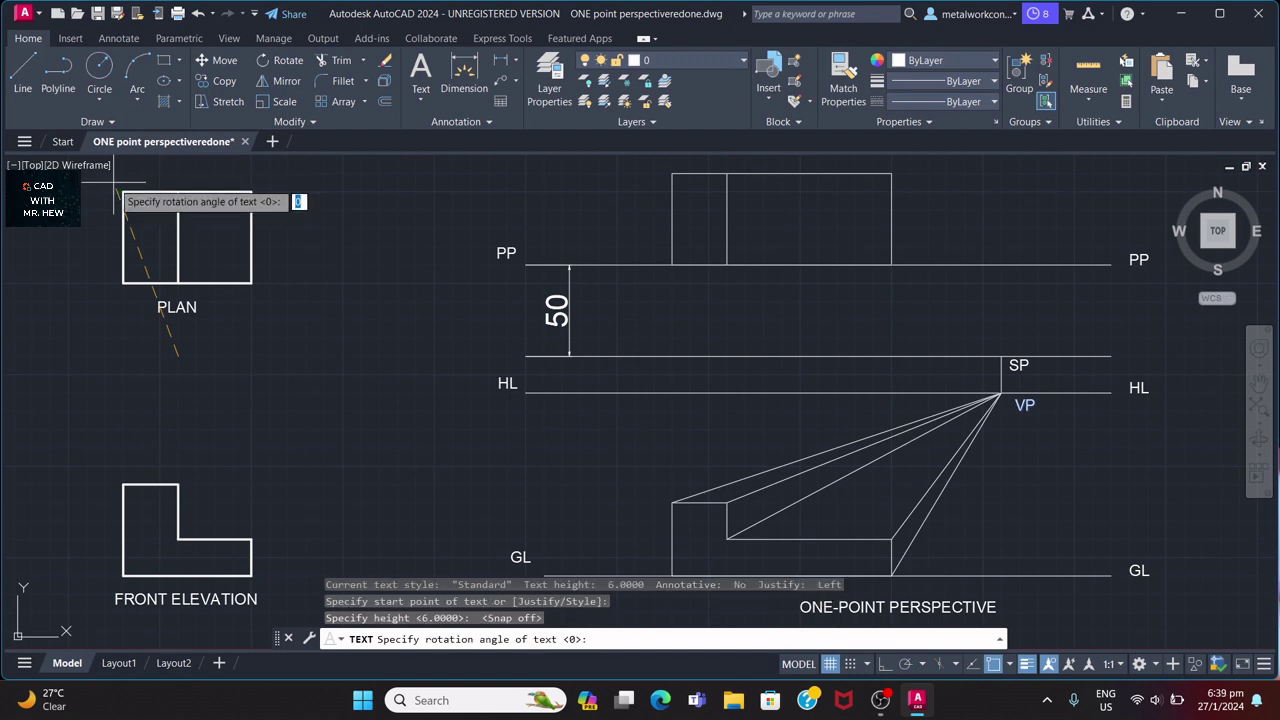
key("Return")
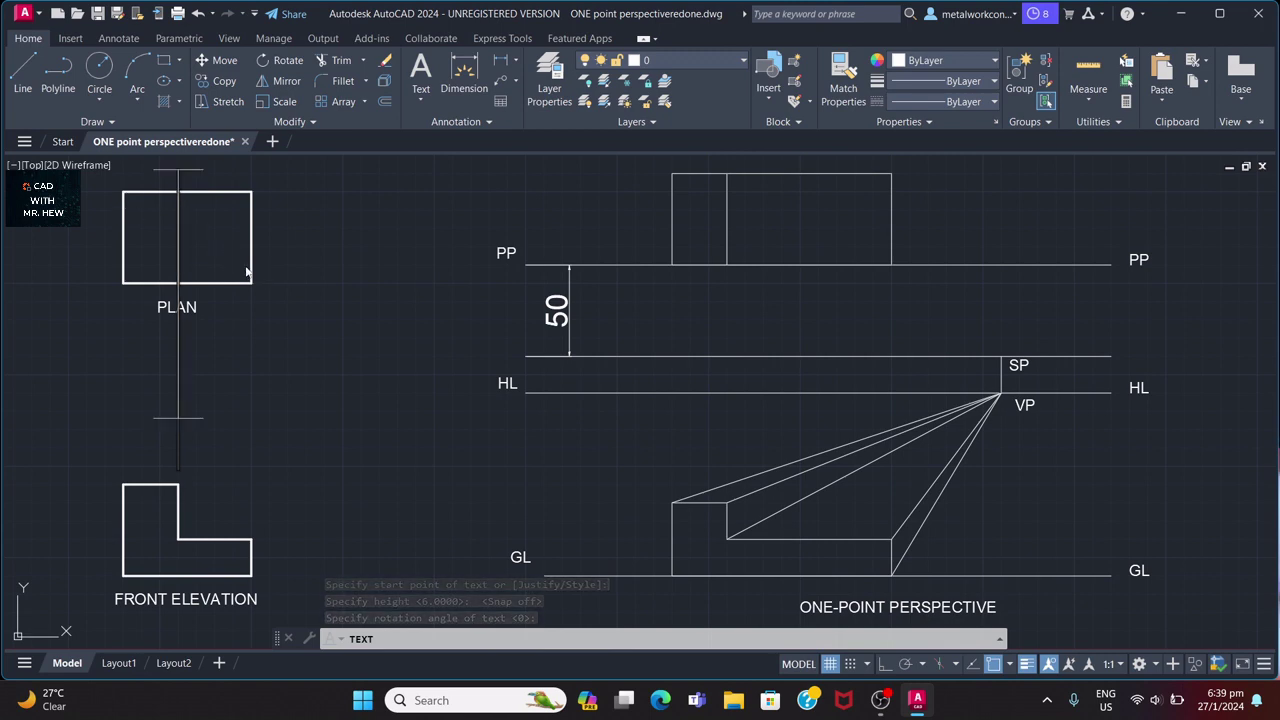
key("Return")
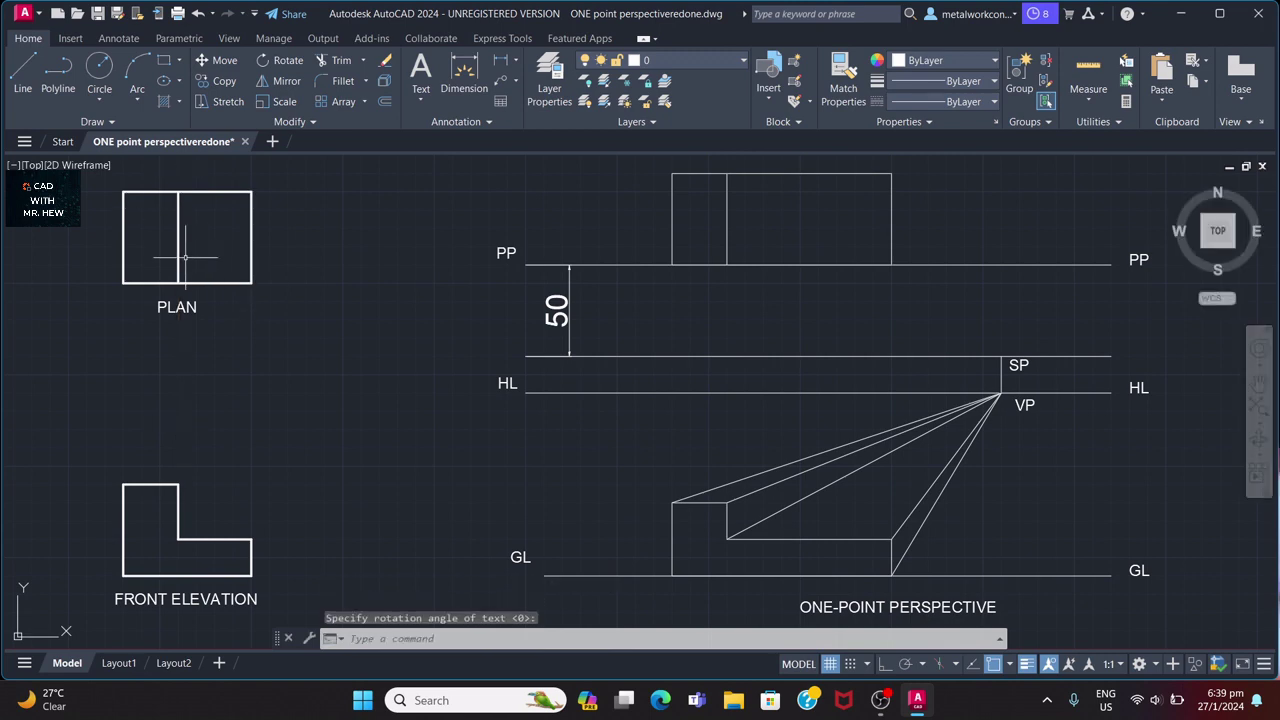
Type labels A and C near the plan's top-left corner at height 6, rotation 0.
key("Return")
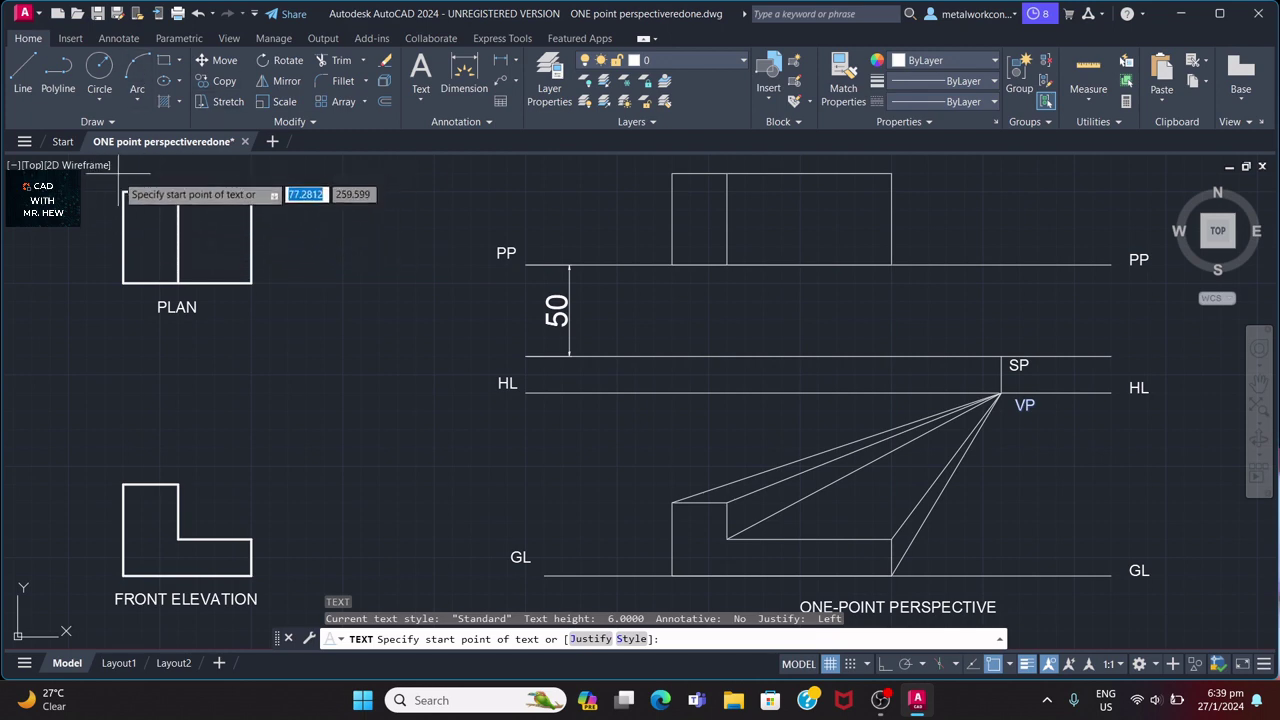
left_click(122, 176)
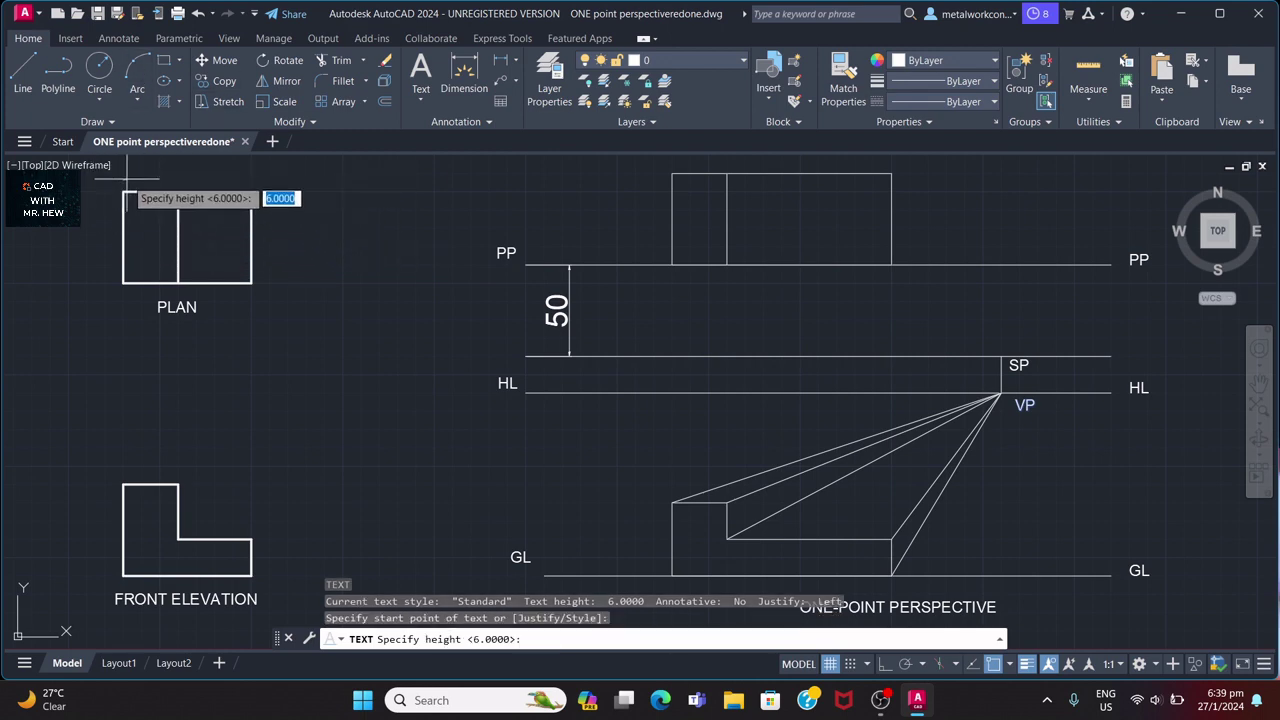
key("Return")
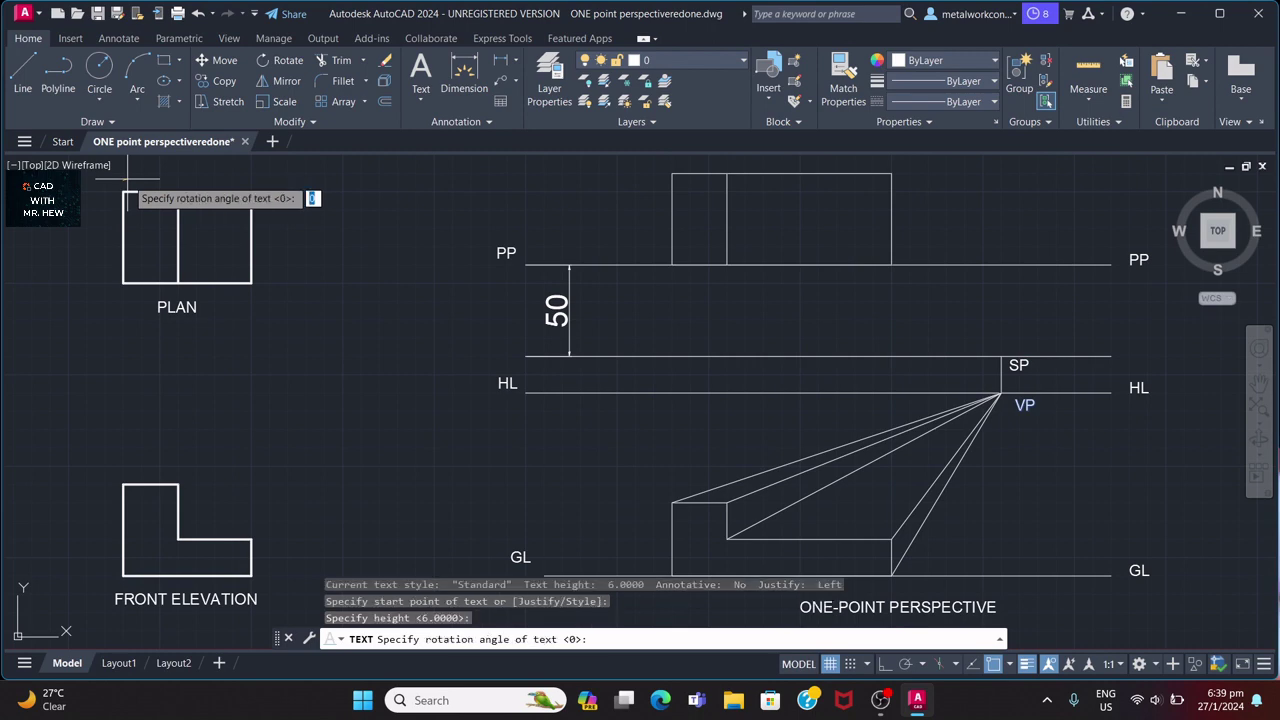
key("Return")
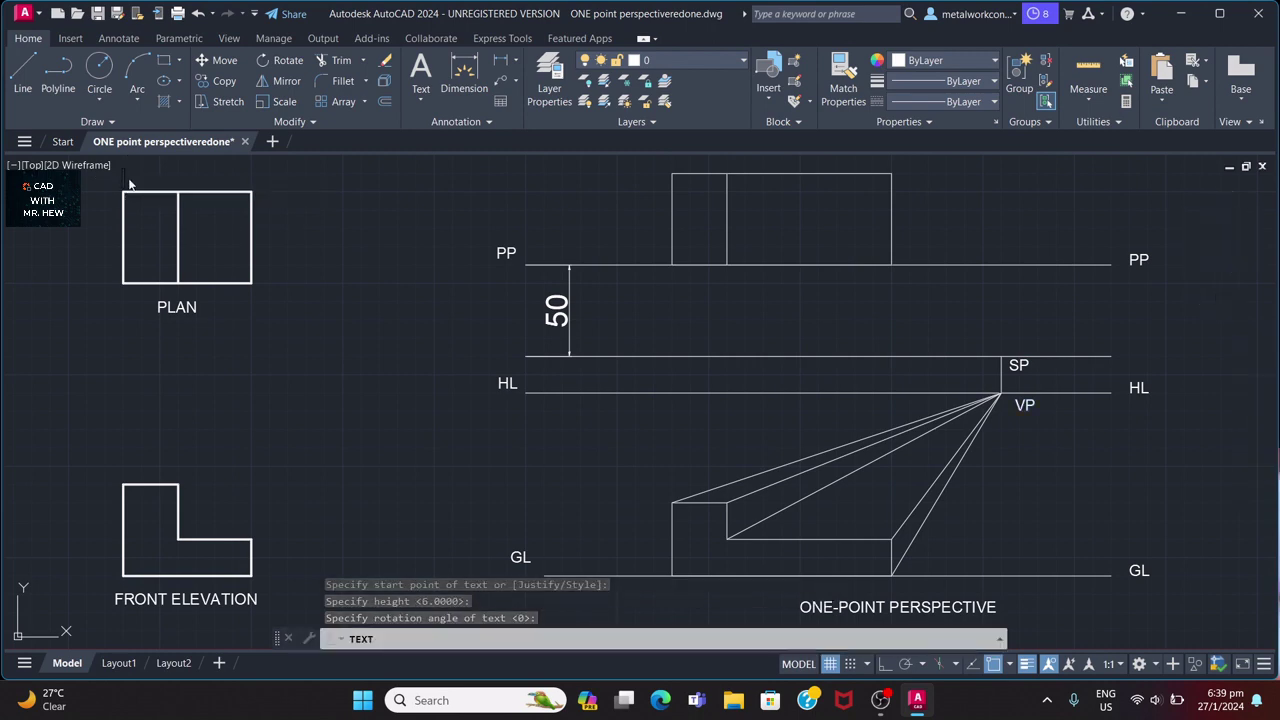
type("A")
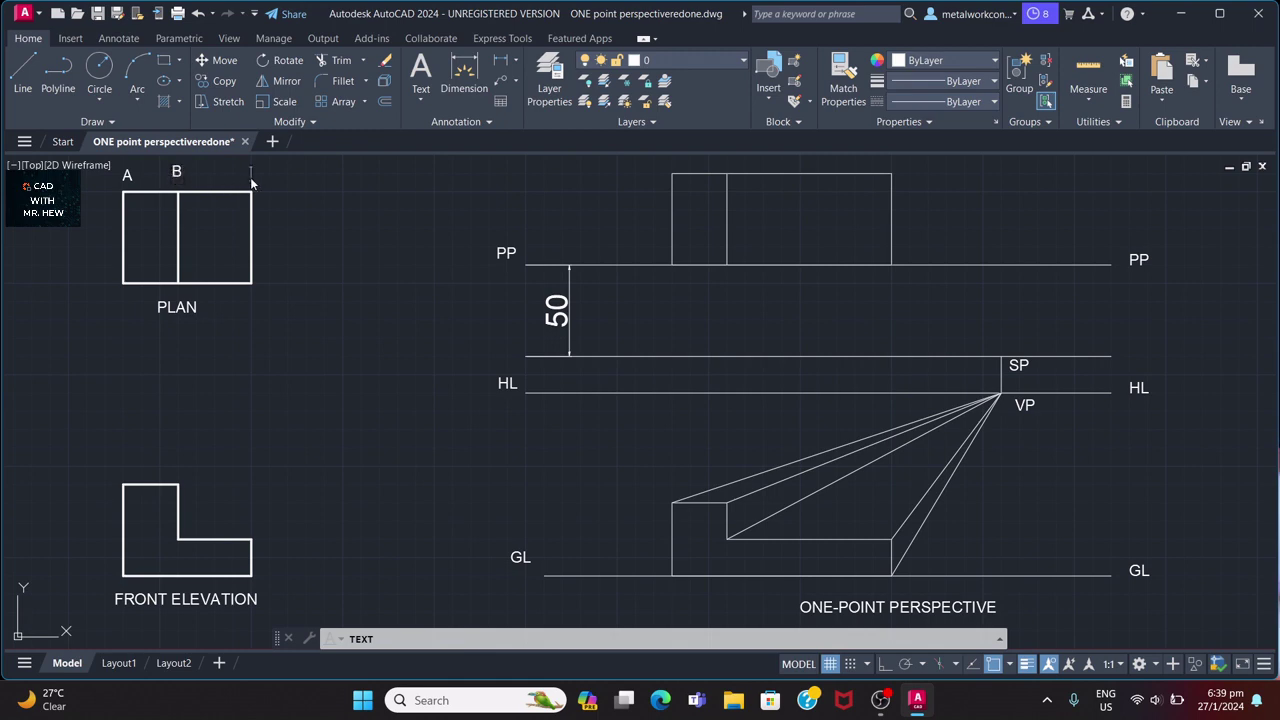
type("C")
Type the A, B and C labels over the top plan's corners, fixing one mistyped letter.
type("A")
key("BackSpace")
type("B")
left_click(918, 172)
type("C")
key("Return")
key("Return")
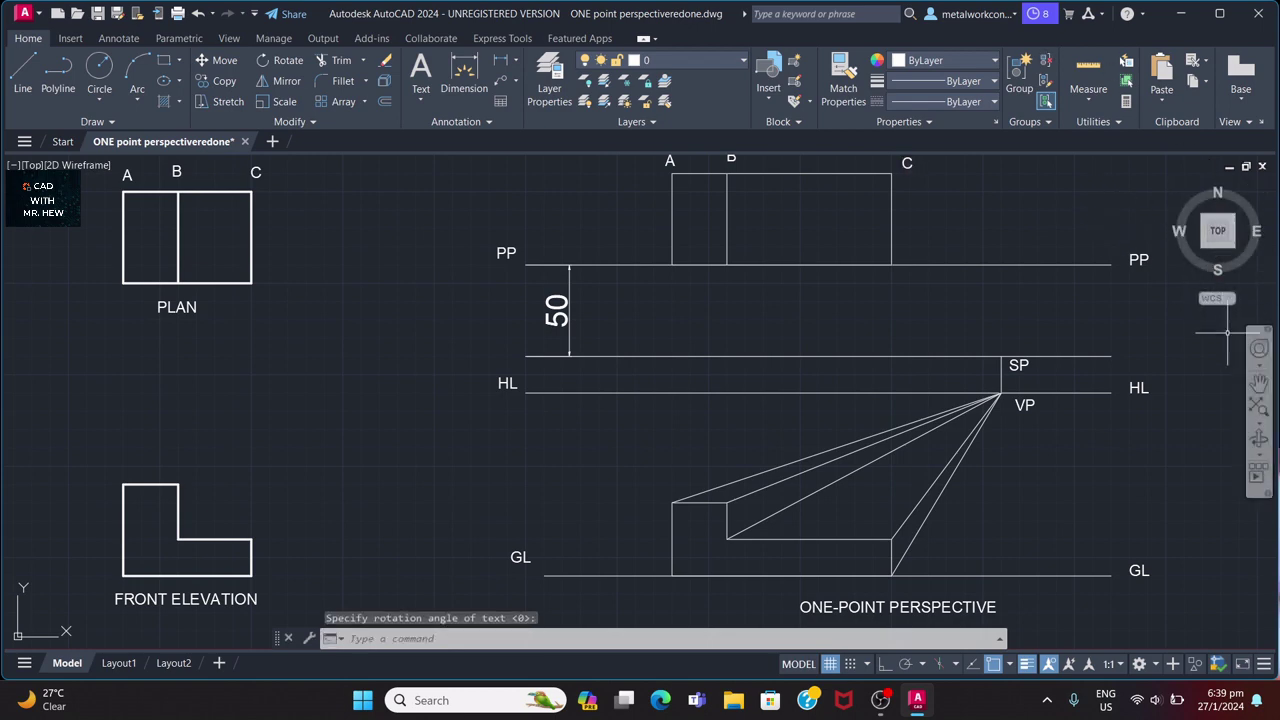
left_click(217, 60)
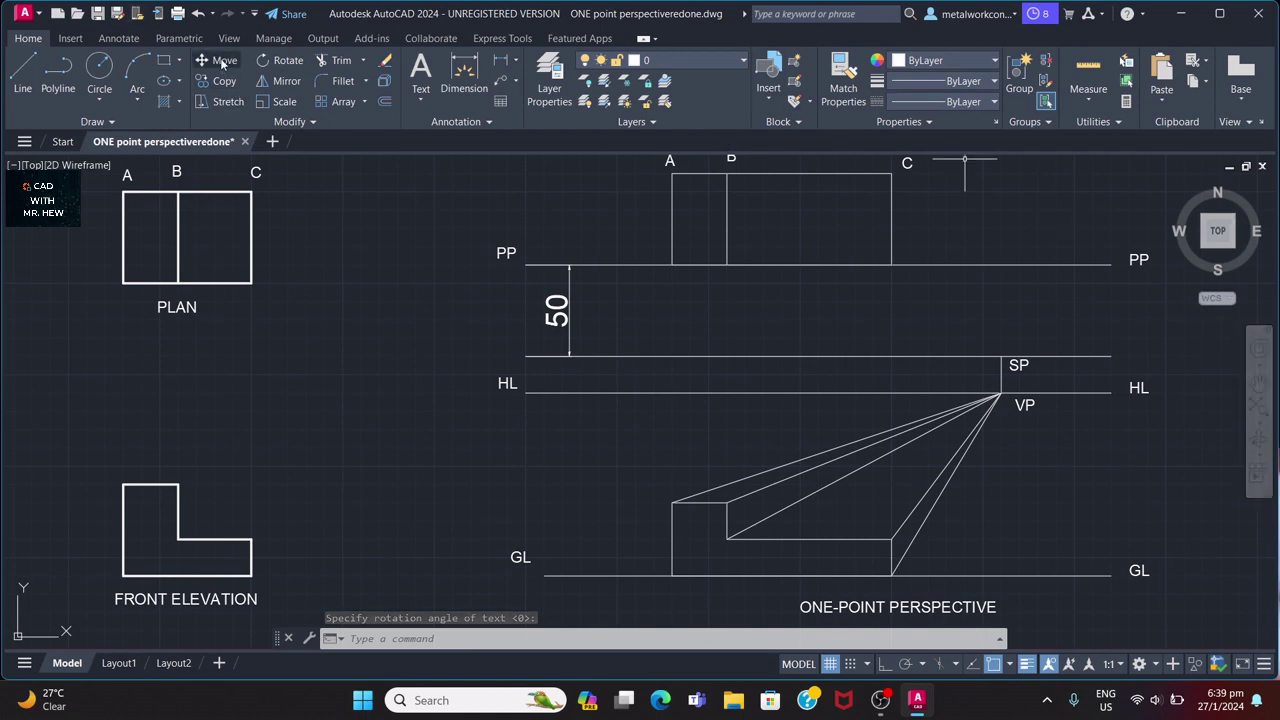
Move the B label slightly so it sits clear of the plan's inner line.
left_click(730, 158)
key("Return")
left_click(730, 159)
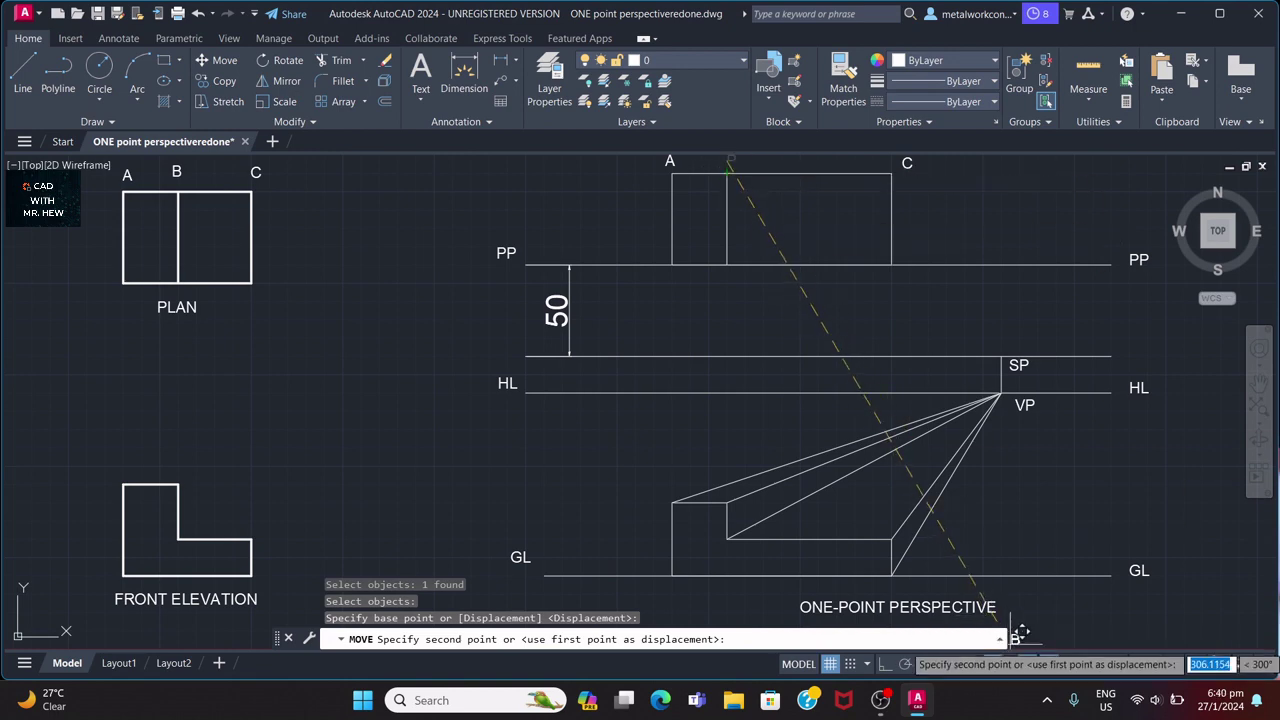
left_click(736, 162)
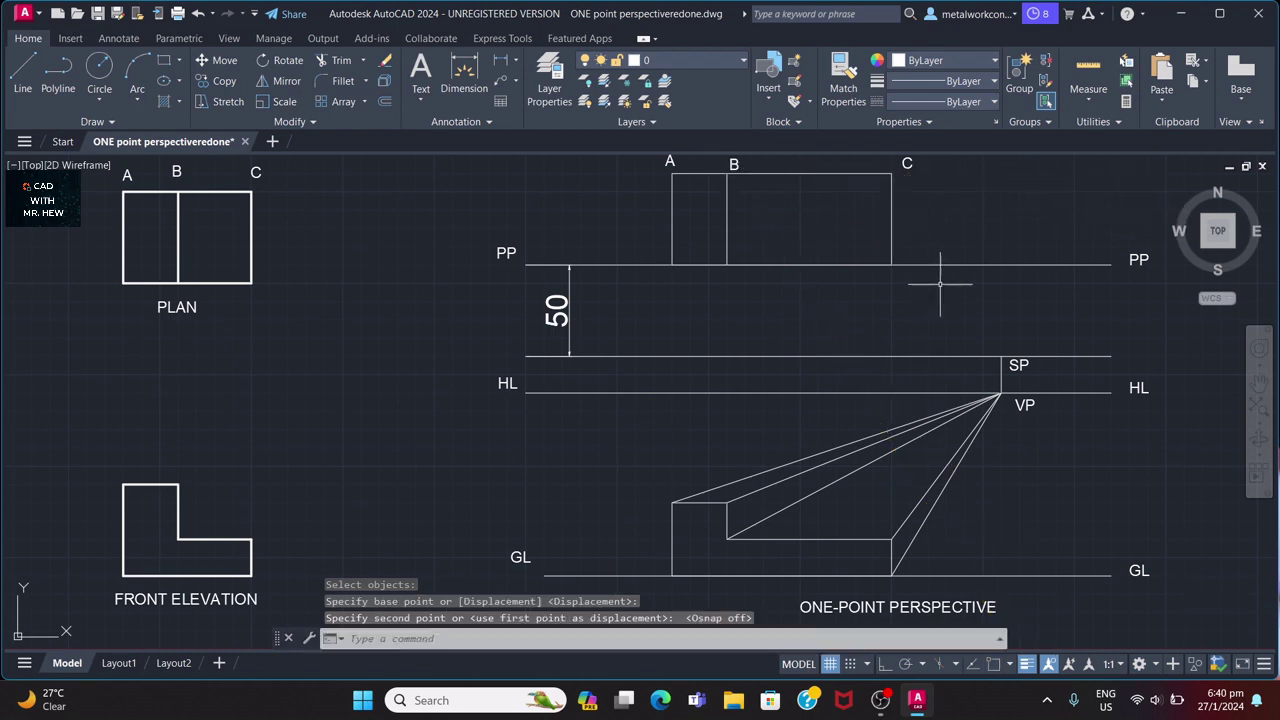
key("Escape")
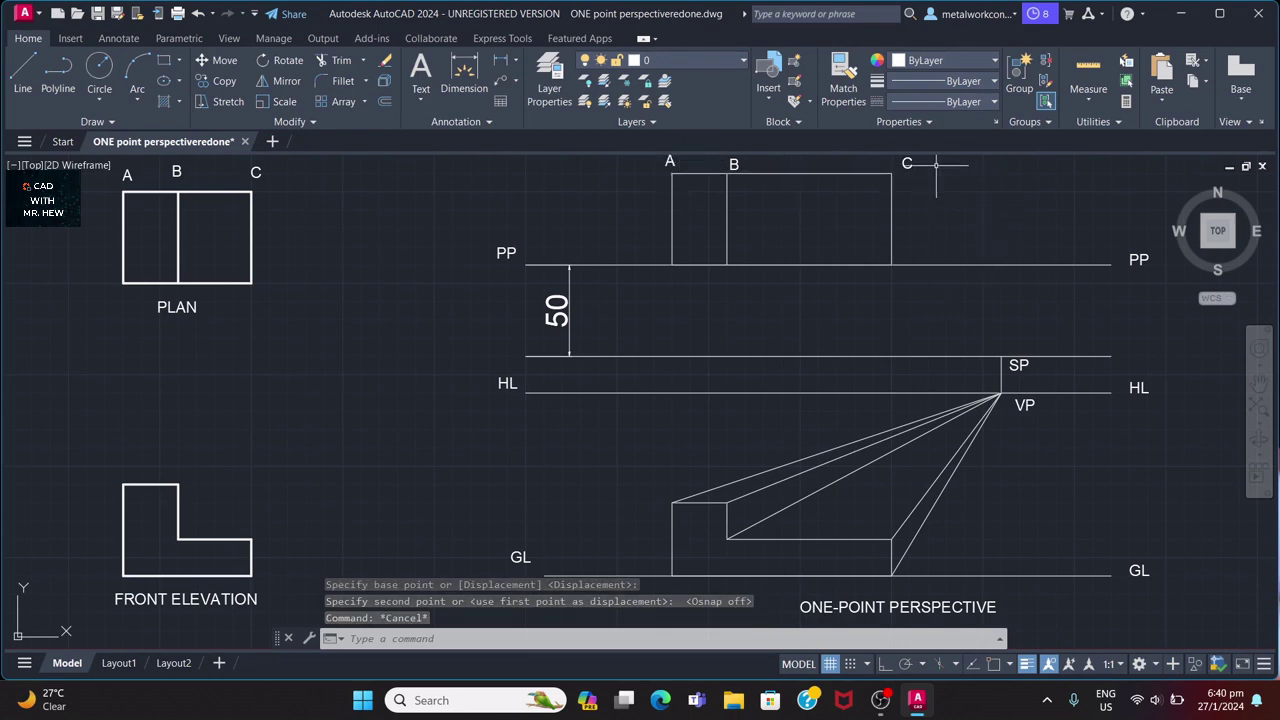
Select the receding lines to VP to check them, then clear the selection.
left_click(753, 476)
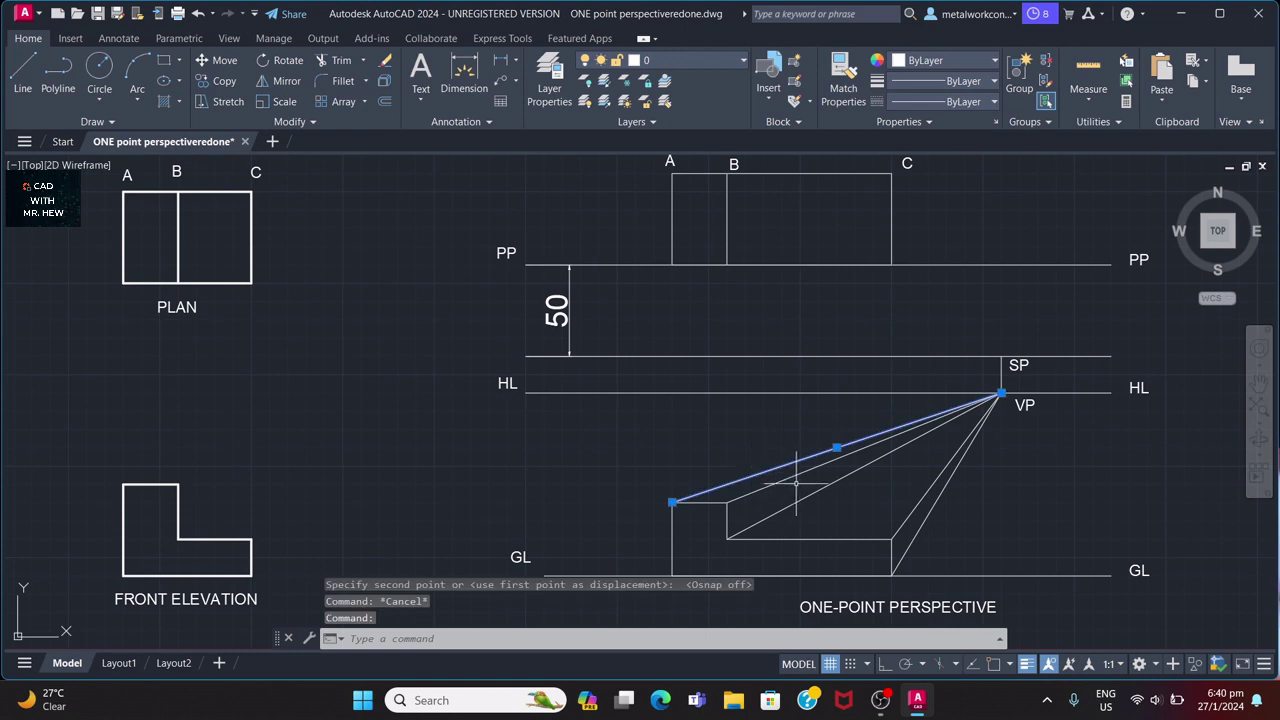
left_click(797, 476)
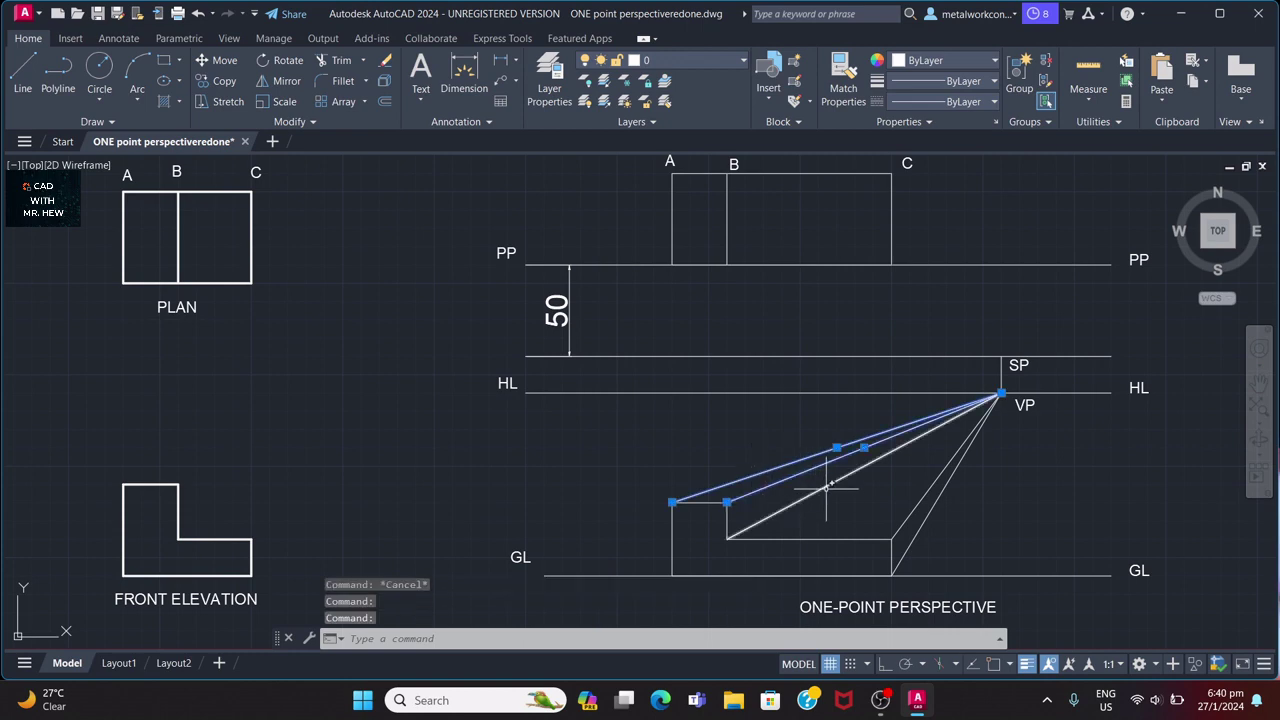
left_click(828, 486)
left_click(924, 490)
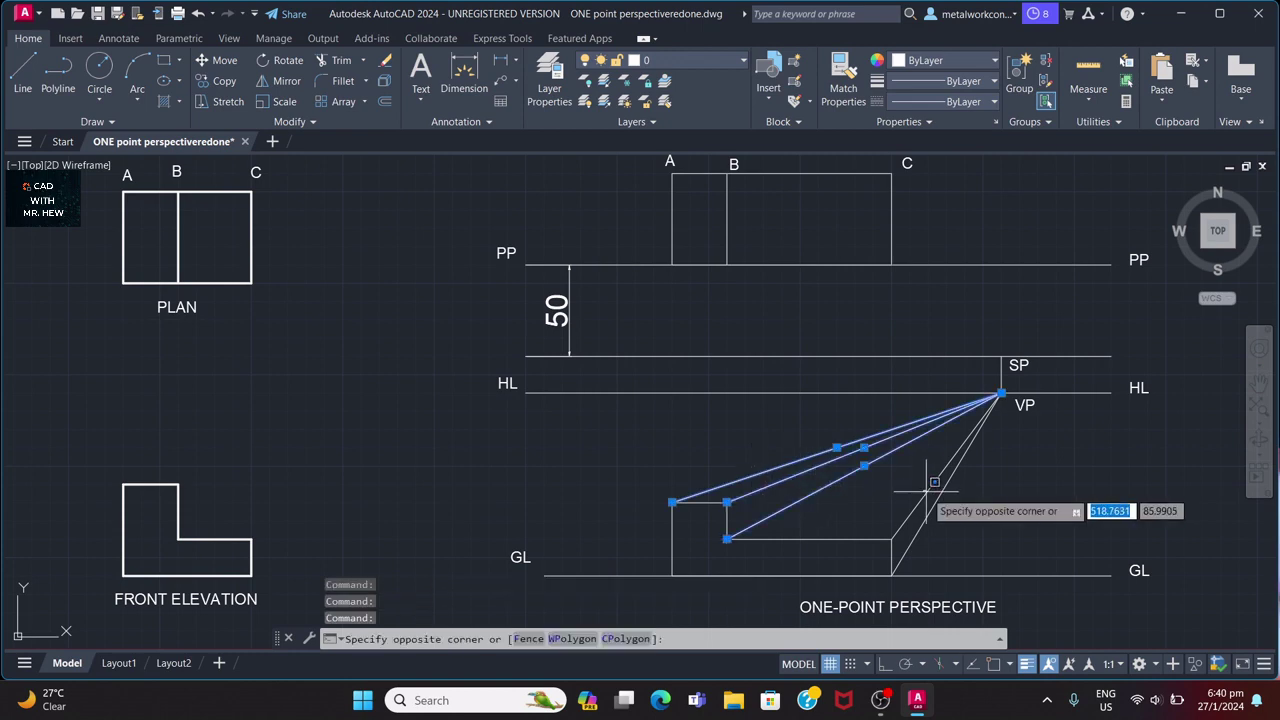
left_click(930, 496)
left_click(937, 500)
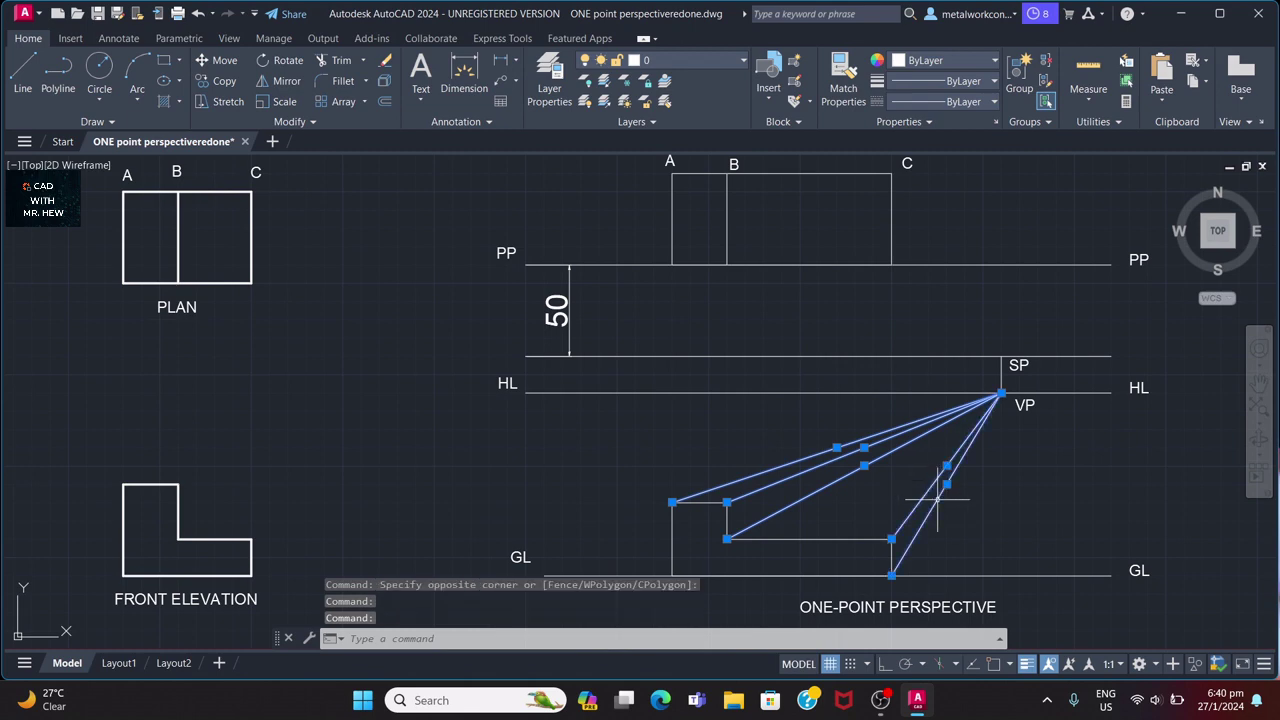
key("Escape")
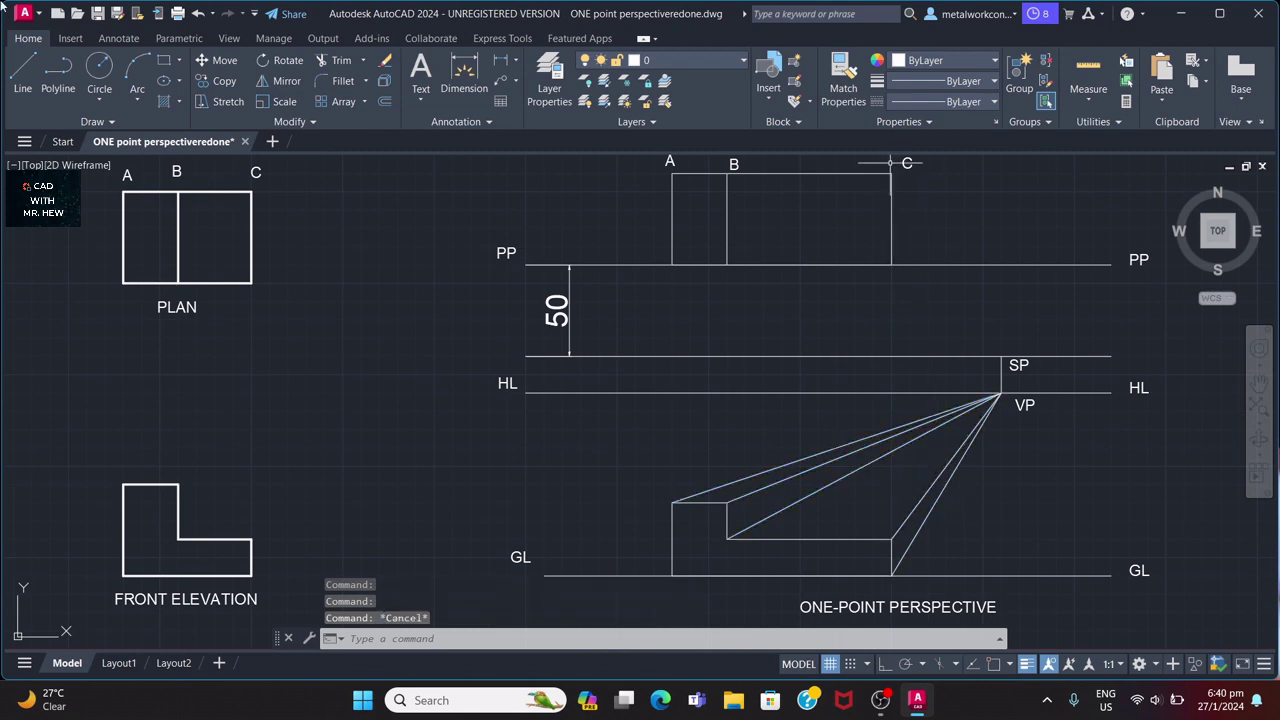
left_click(22, 70)
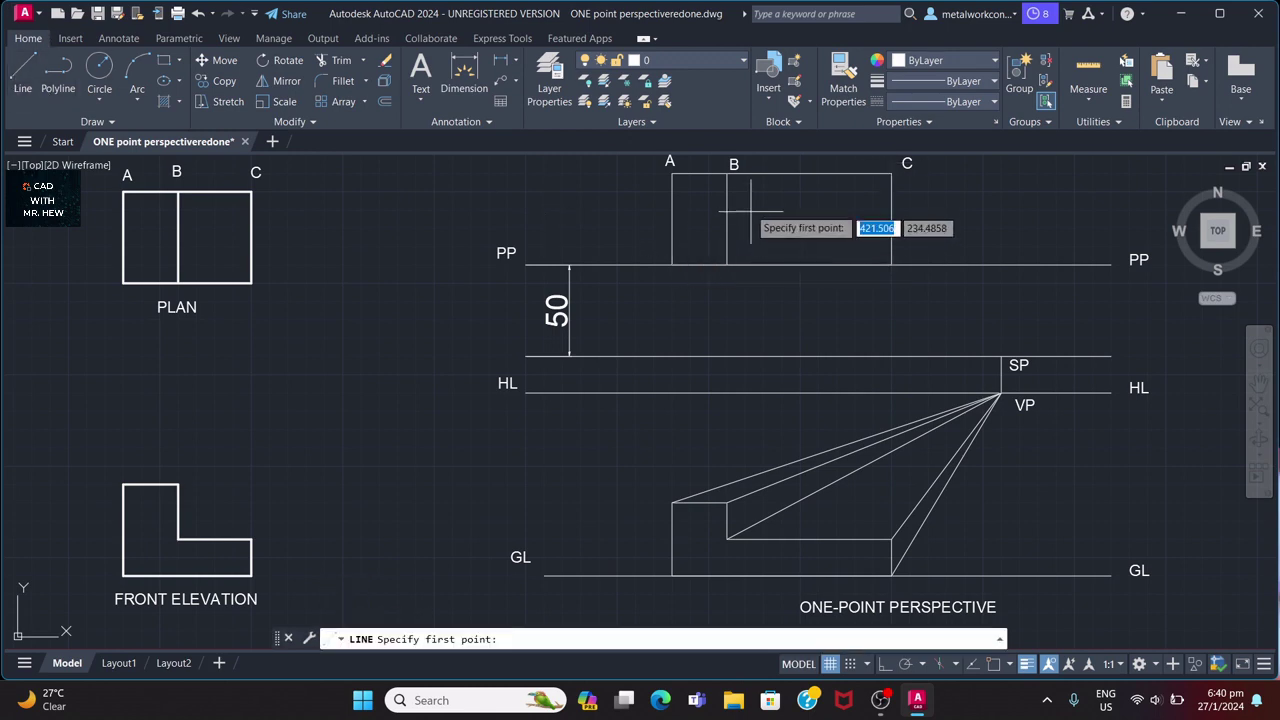
Draw a visual ray from plan corner A to SP, then select it with the PP line.
left_click(672, 174)
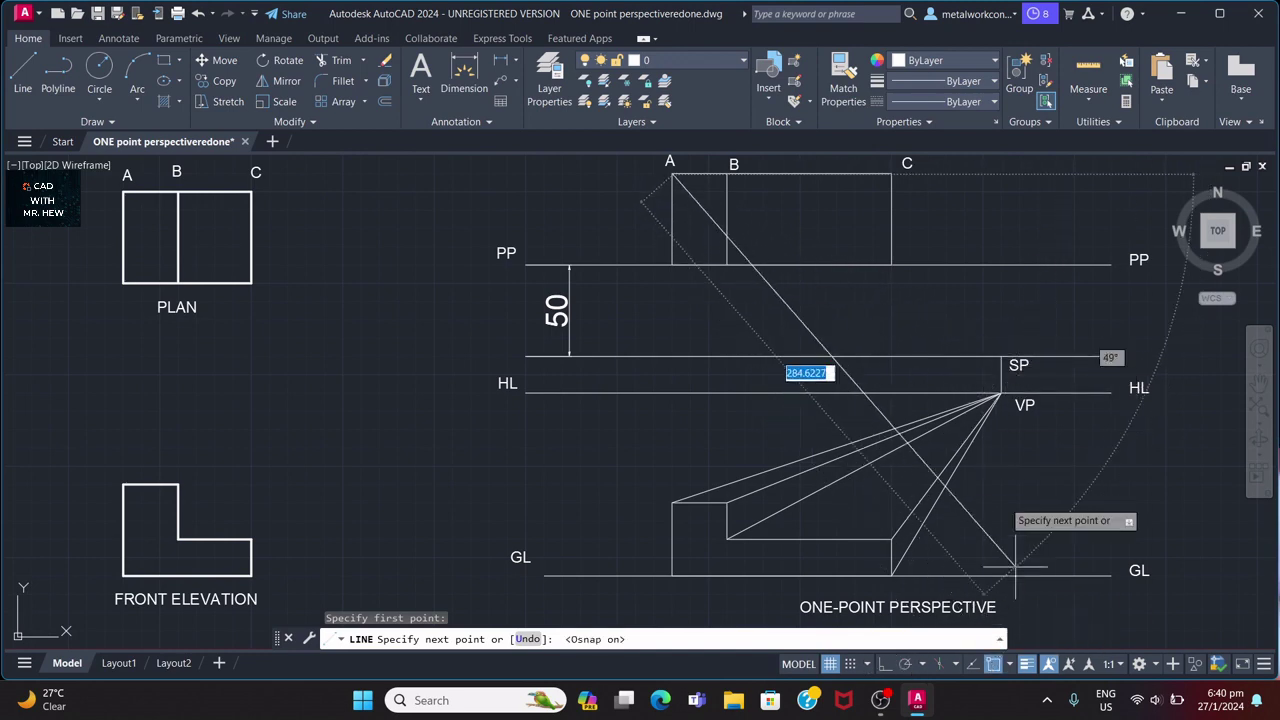
left_click(1000, 355)
key("Return")
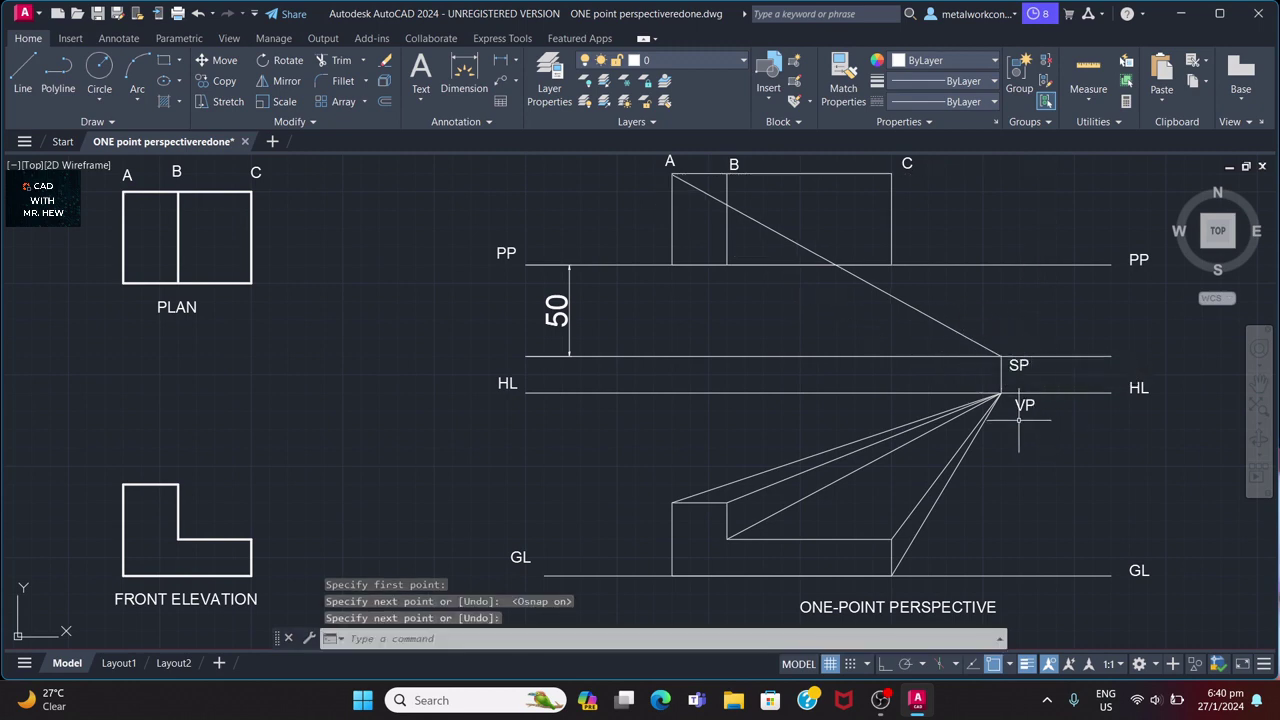
left_click(750, 216)
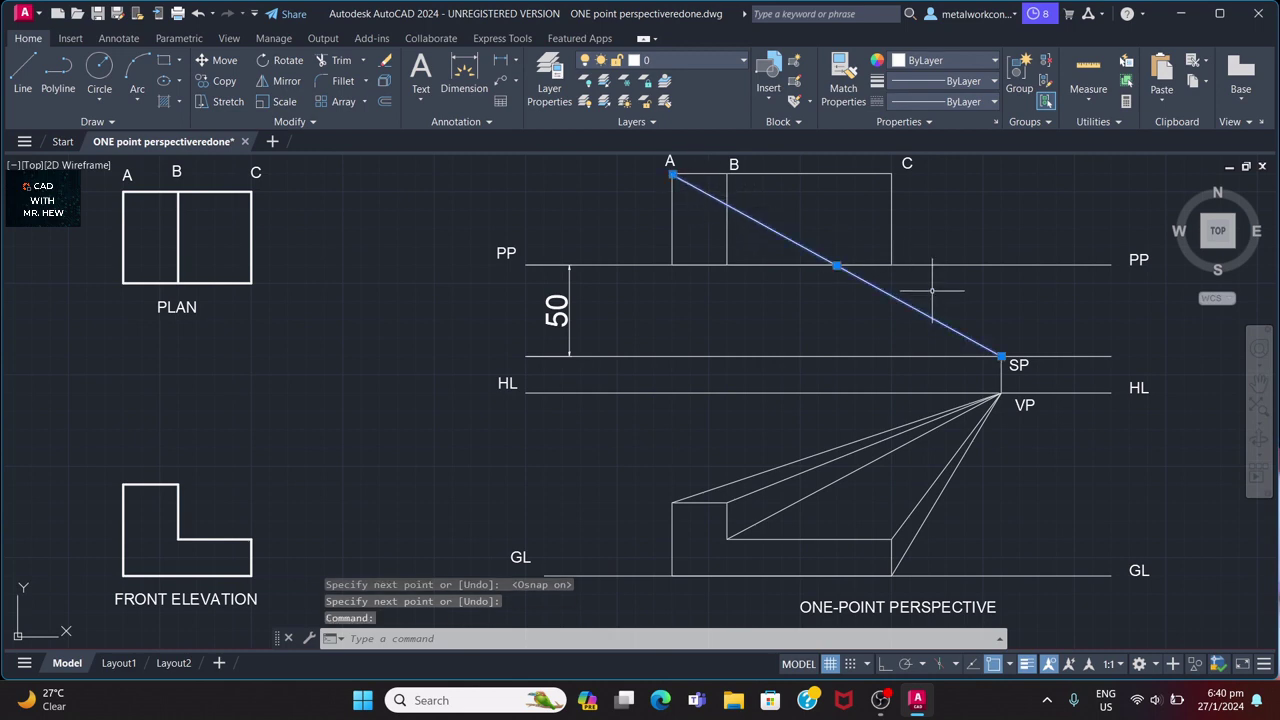
left_click(1017, 265)
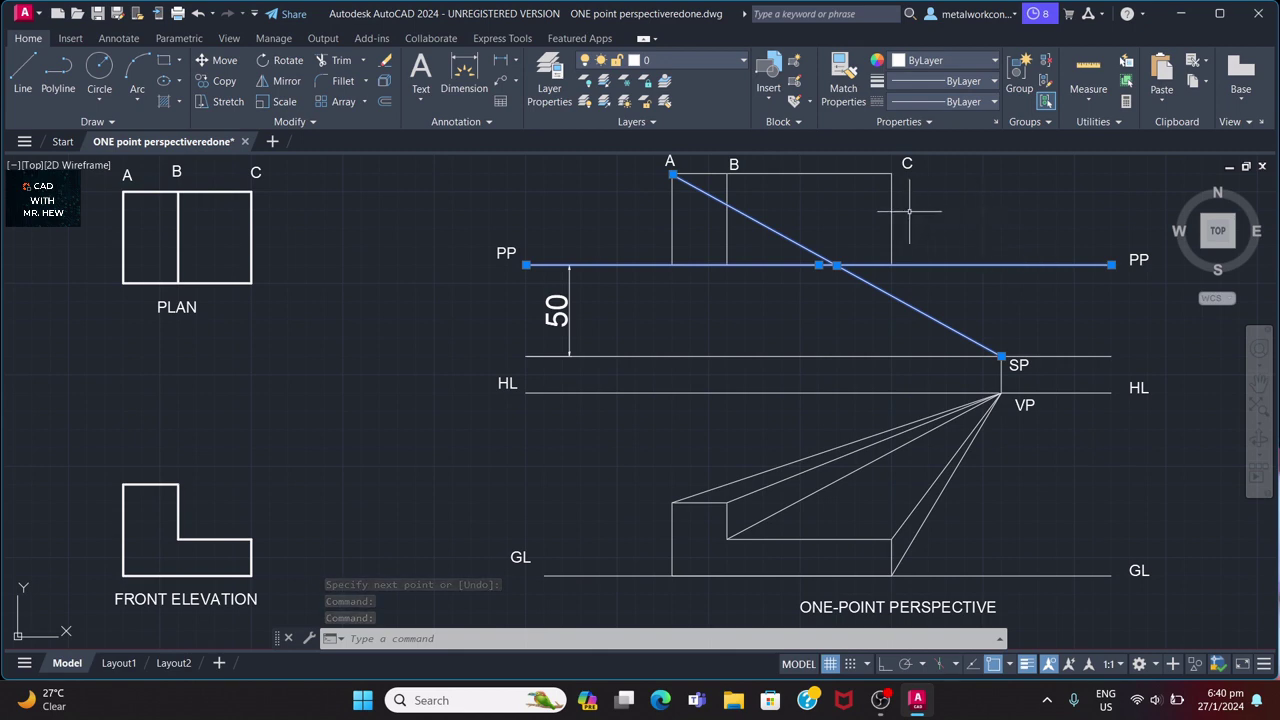
With Ortho on, draw a vertical line from the ray's PP crossing to the upper receding line.
left_click(24, 68)
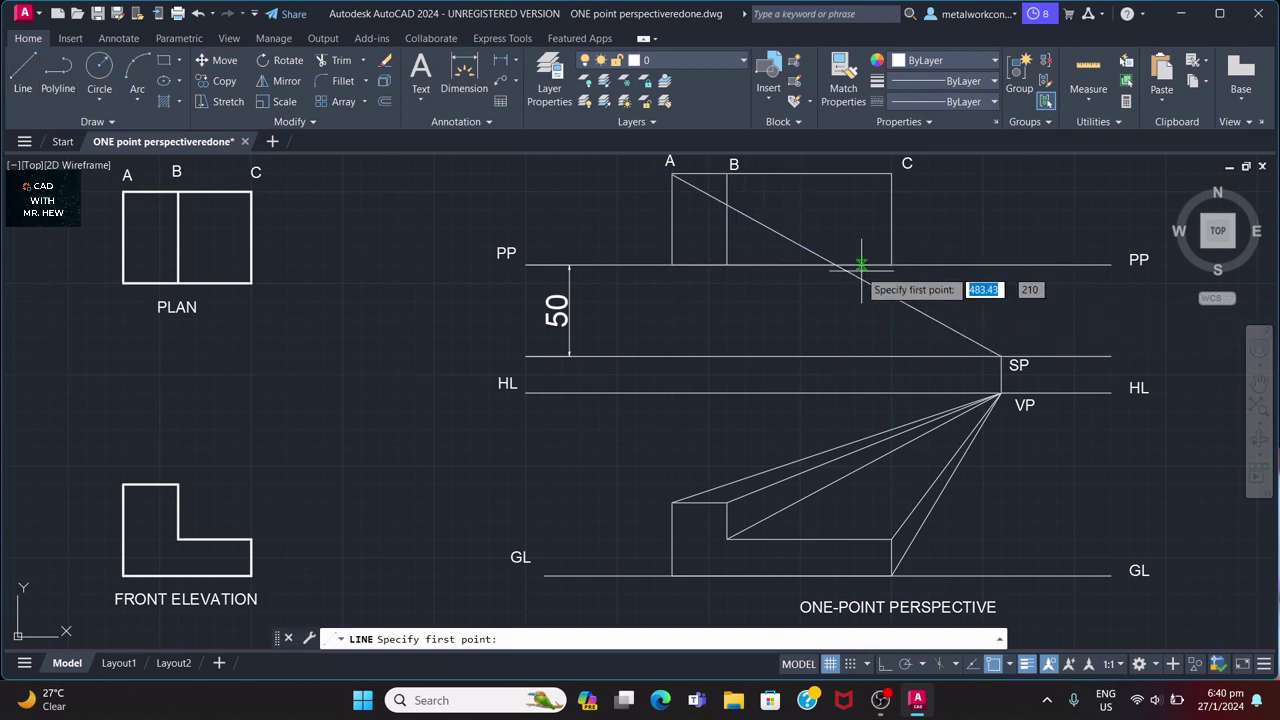
left_click(837, 265)
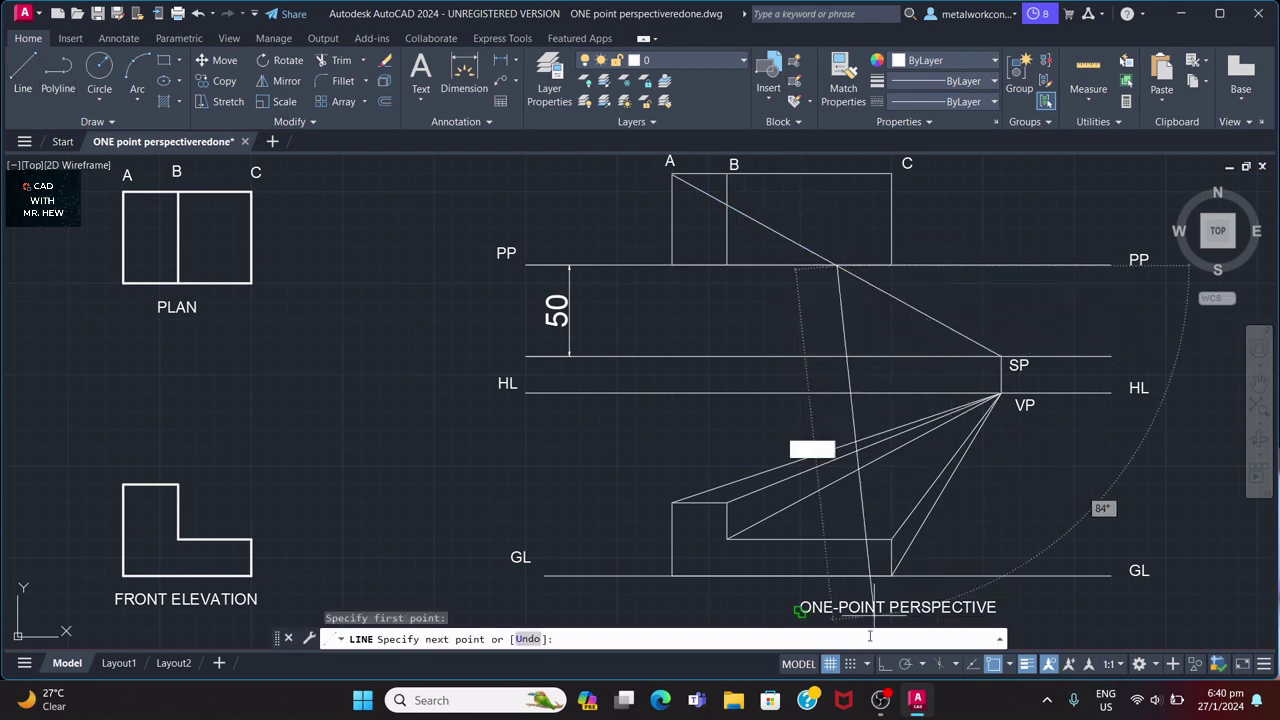
left_click(884, 665)
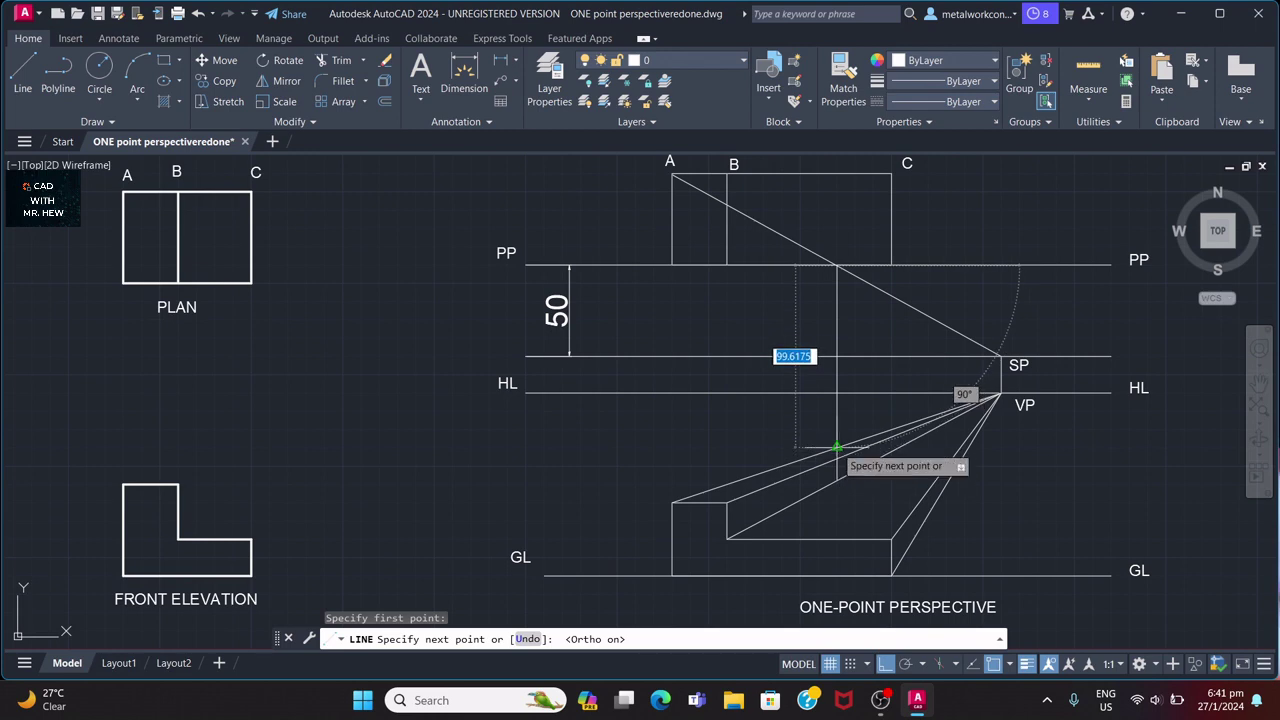
left_click(837, 448)
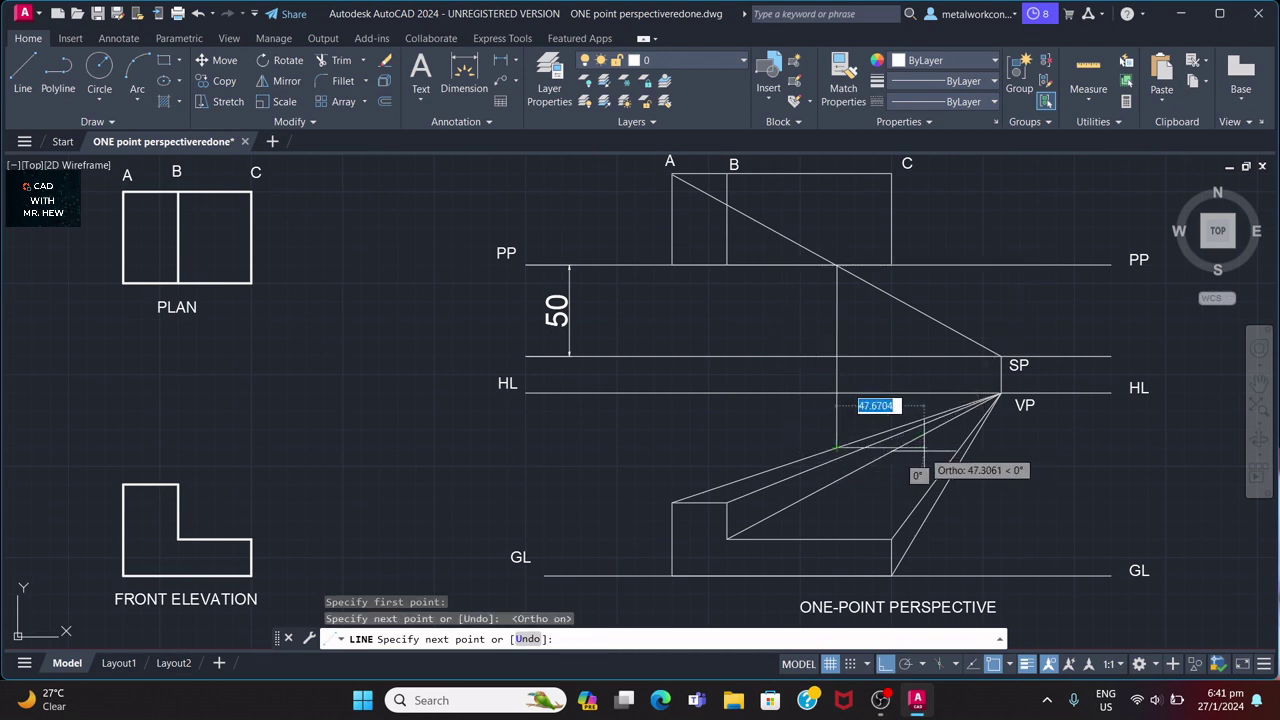
key("Return")
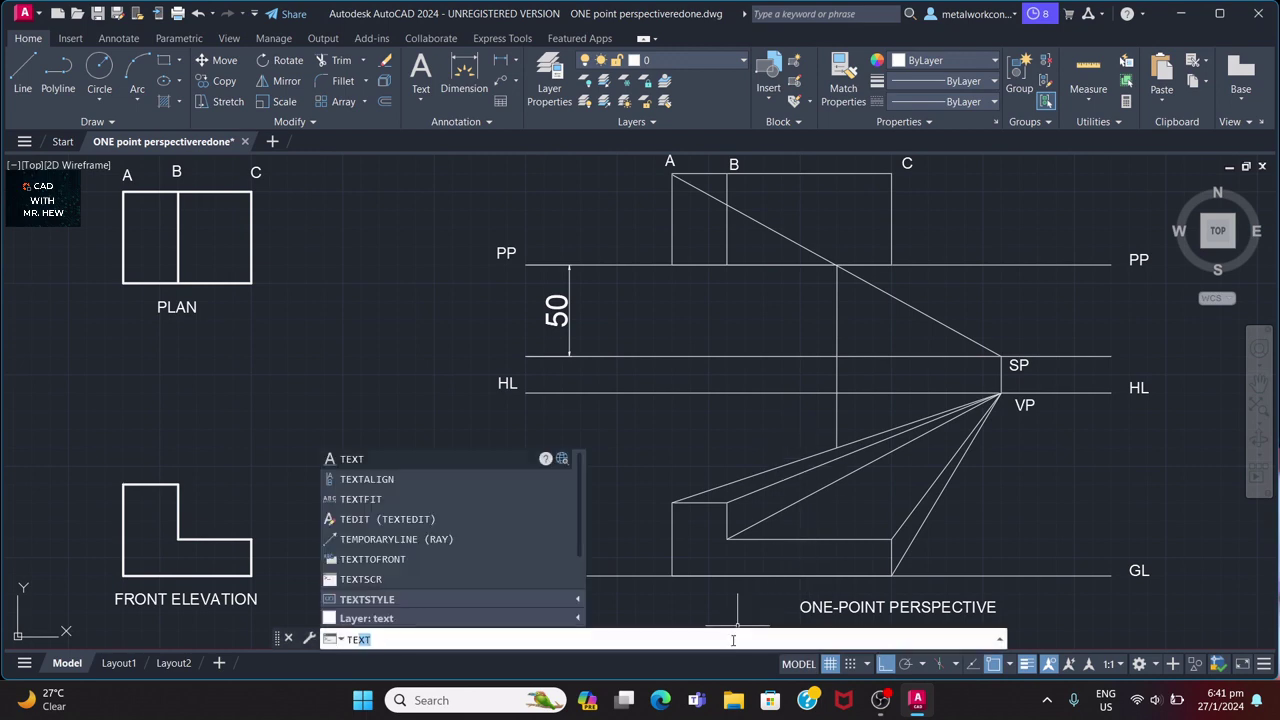
With Osnap off, place a text label 'A' at default height where the projector meets the upper receding line.
key("Return")
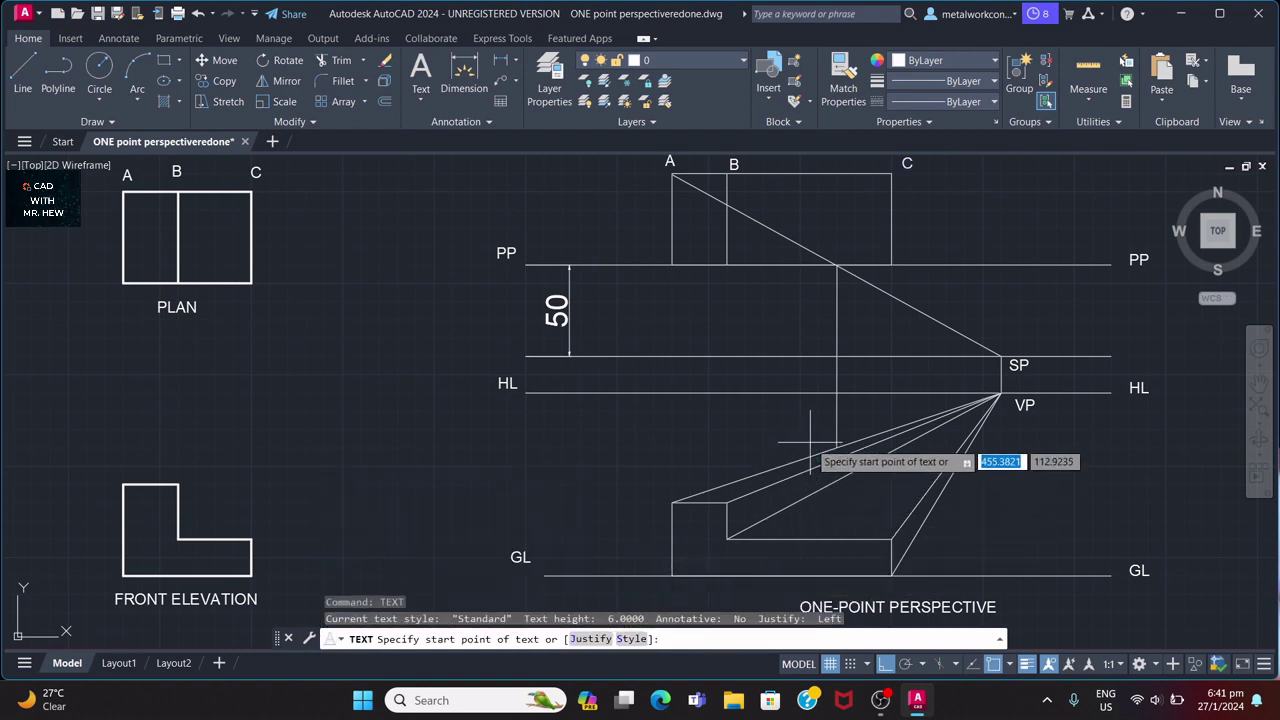
left_click(993, 664)
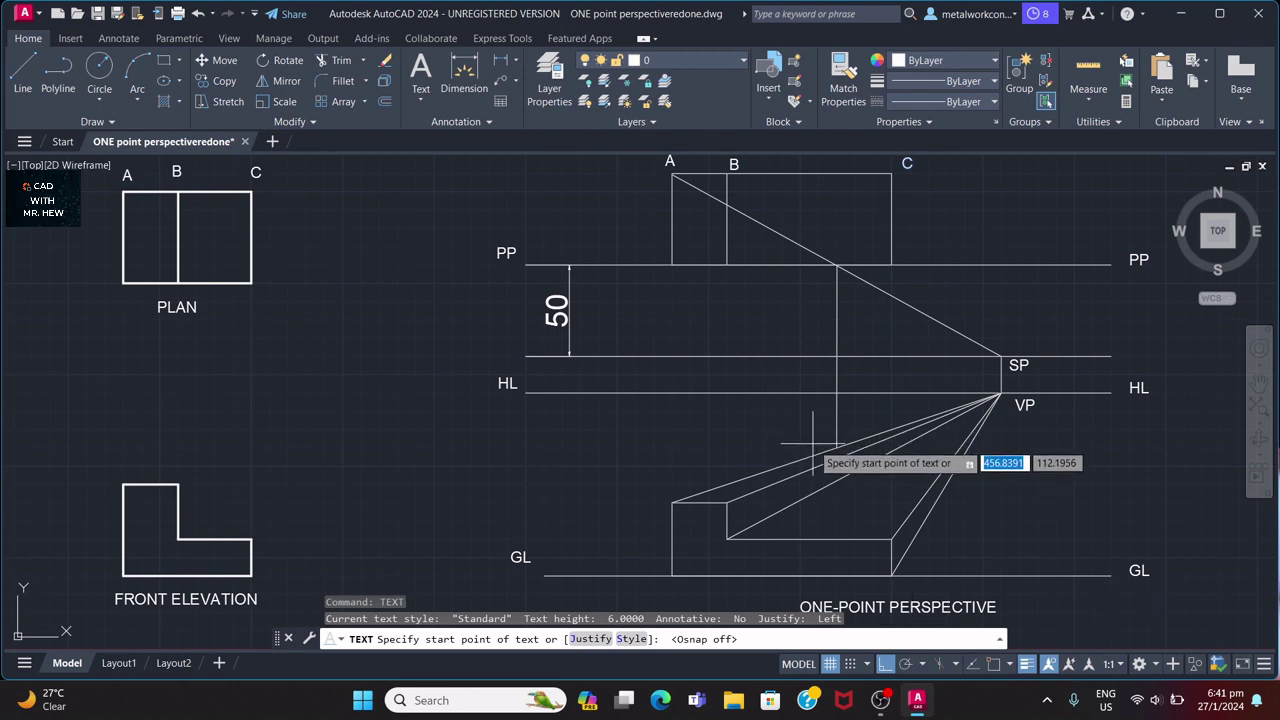
left_click(814, 446)
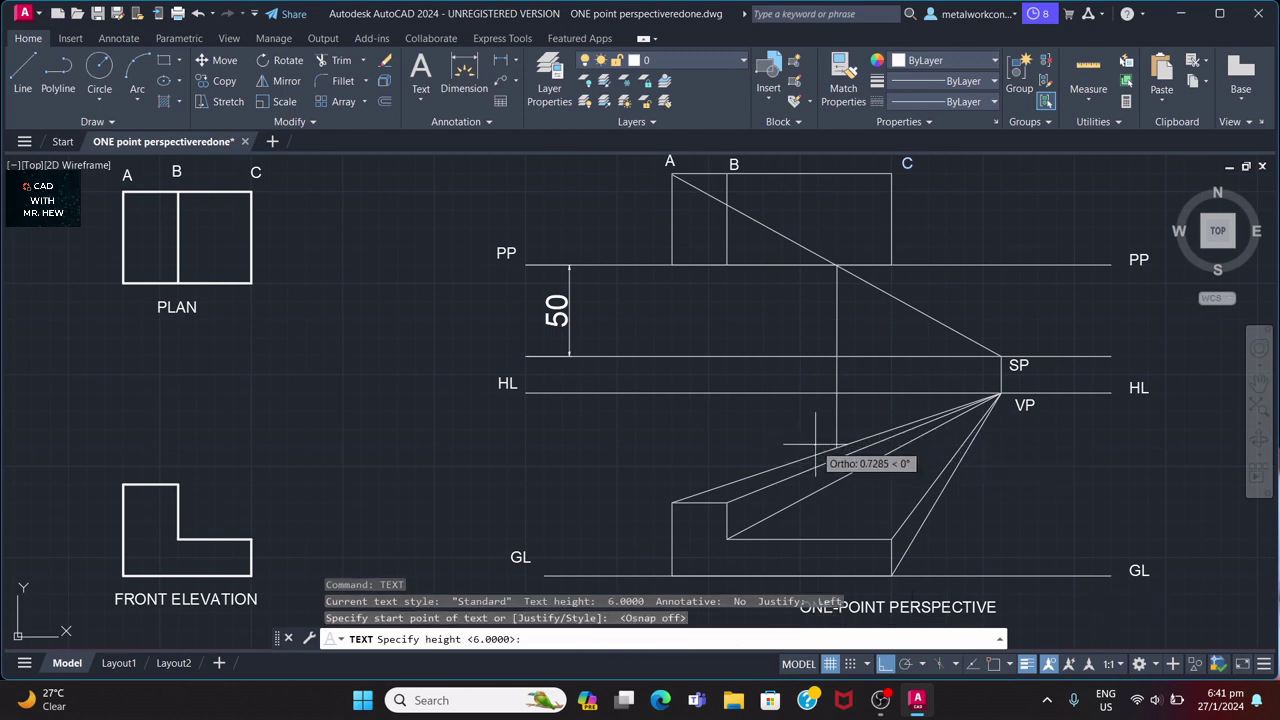
key("Return")
key("Return")
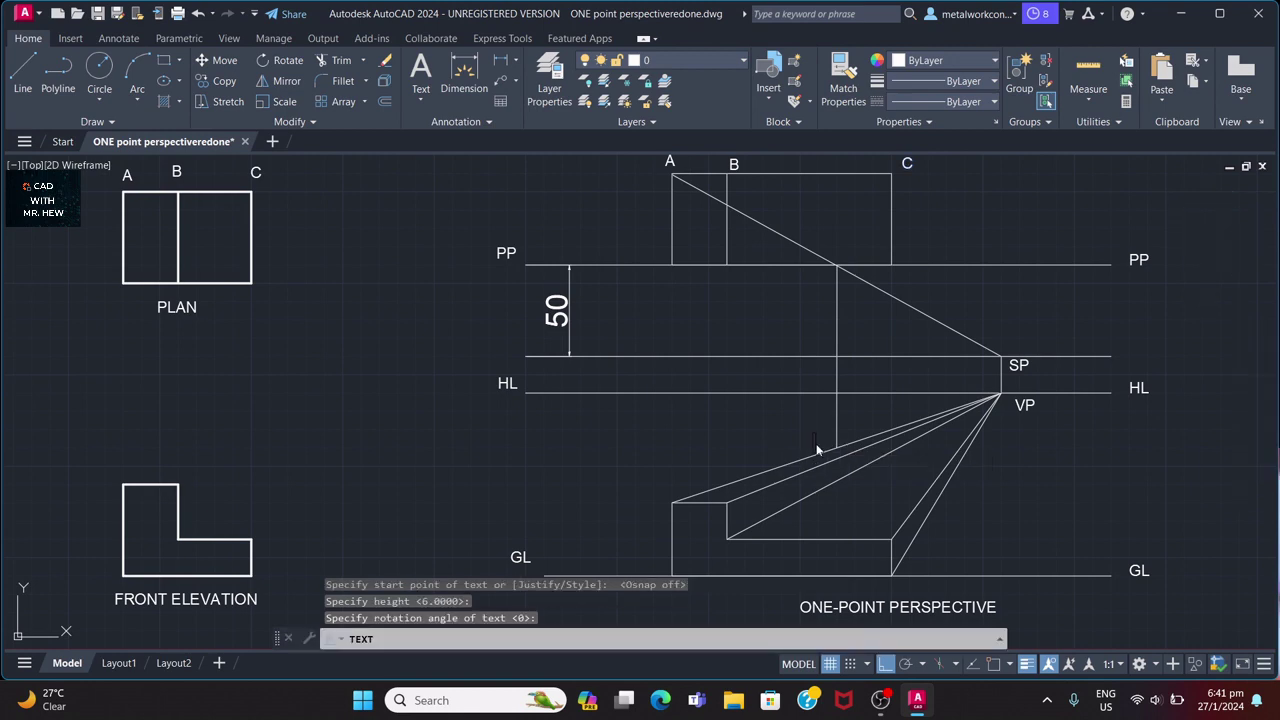
type("A")
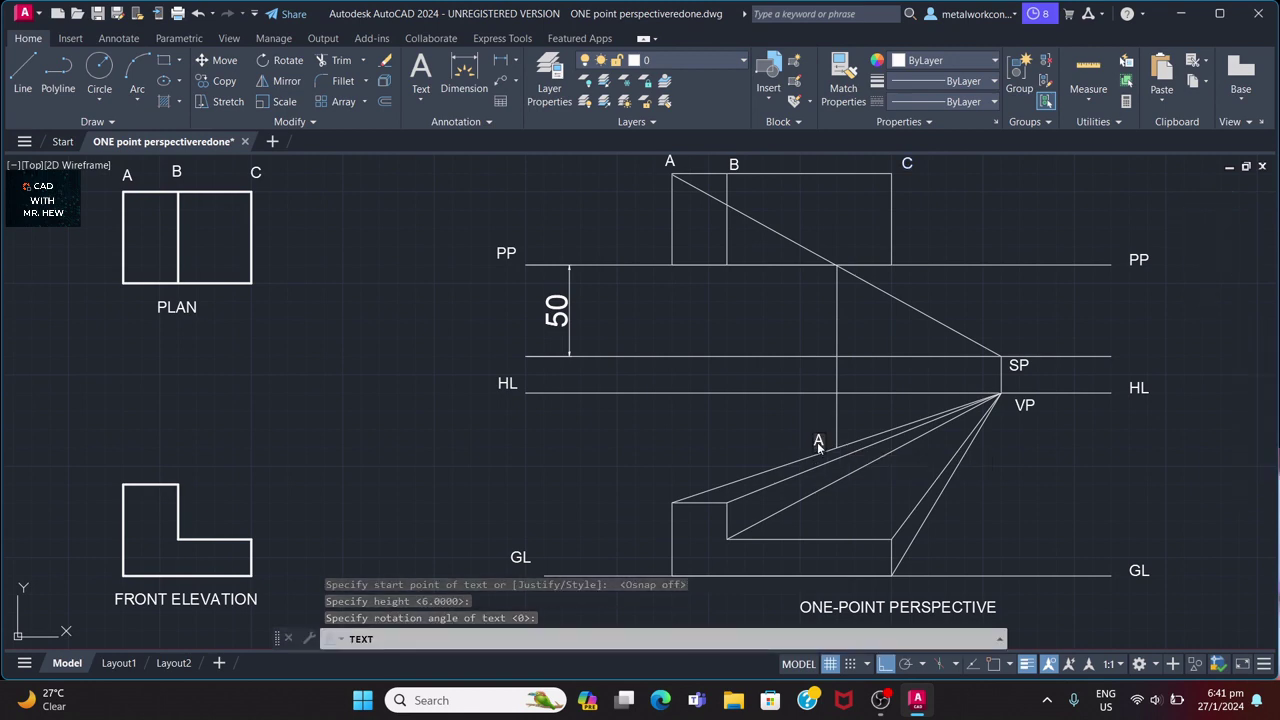
key("BackSpace")
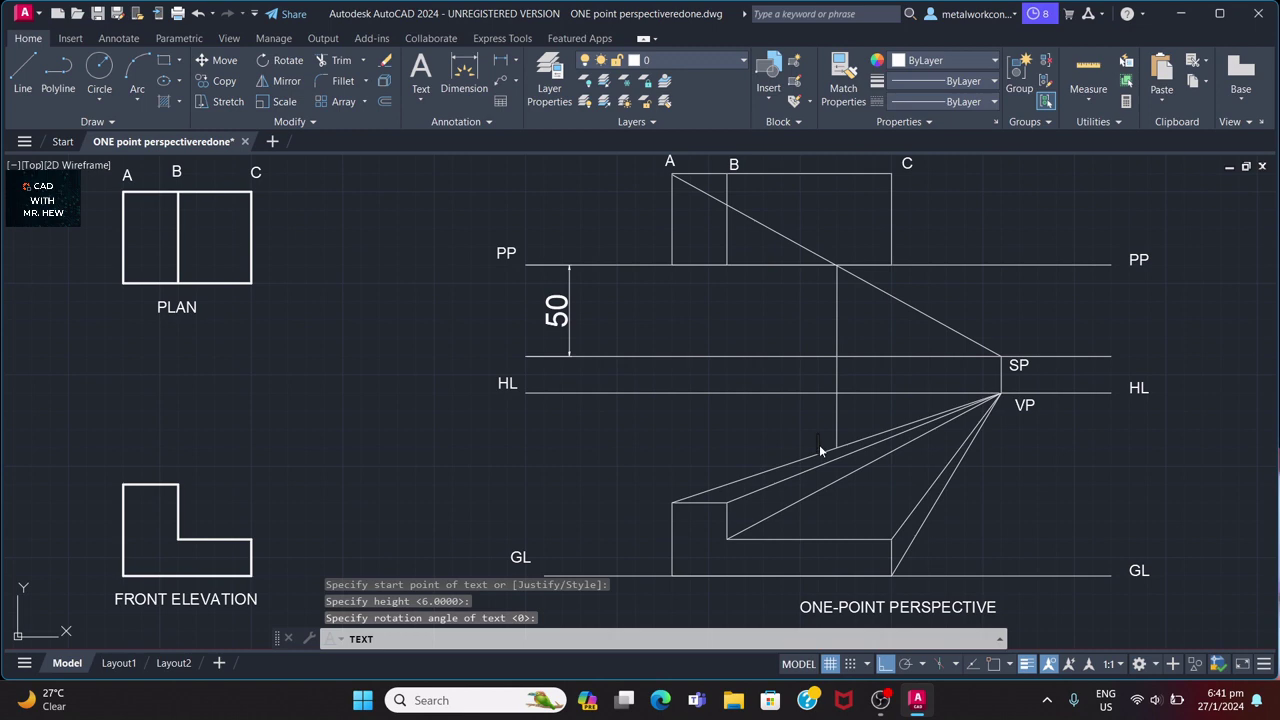
type("A")
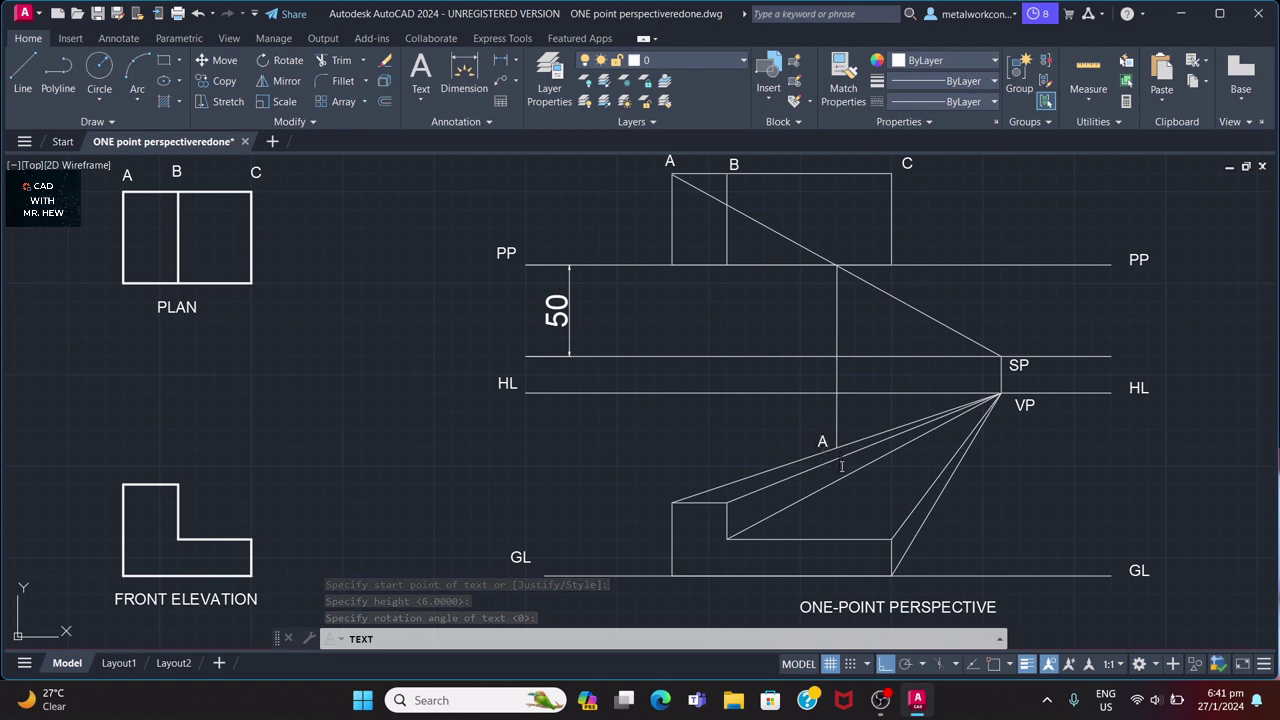
key("Escape")
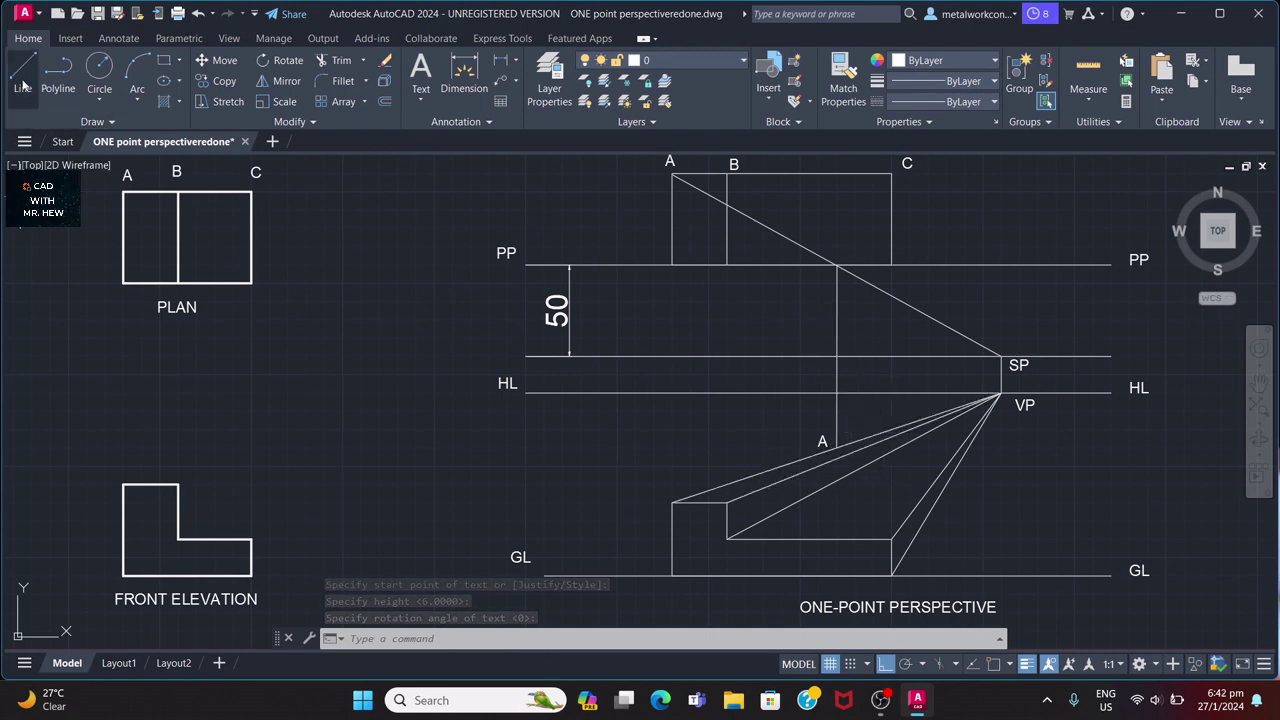
With Osnap back on, draw the sight ray from the top of B's line to SP.
left_click(22, 70)
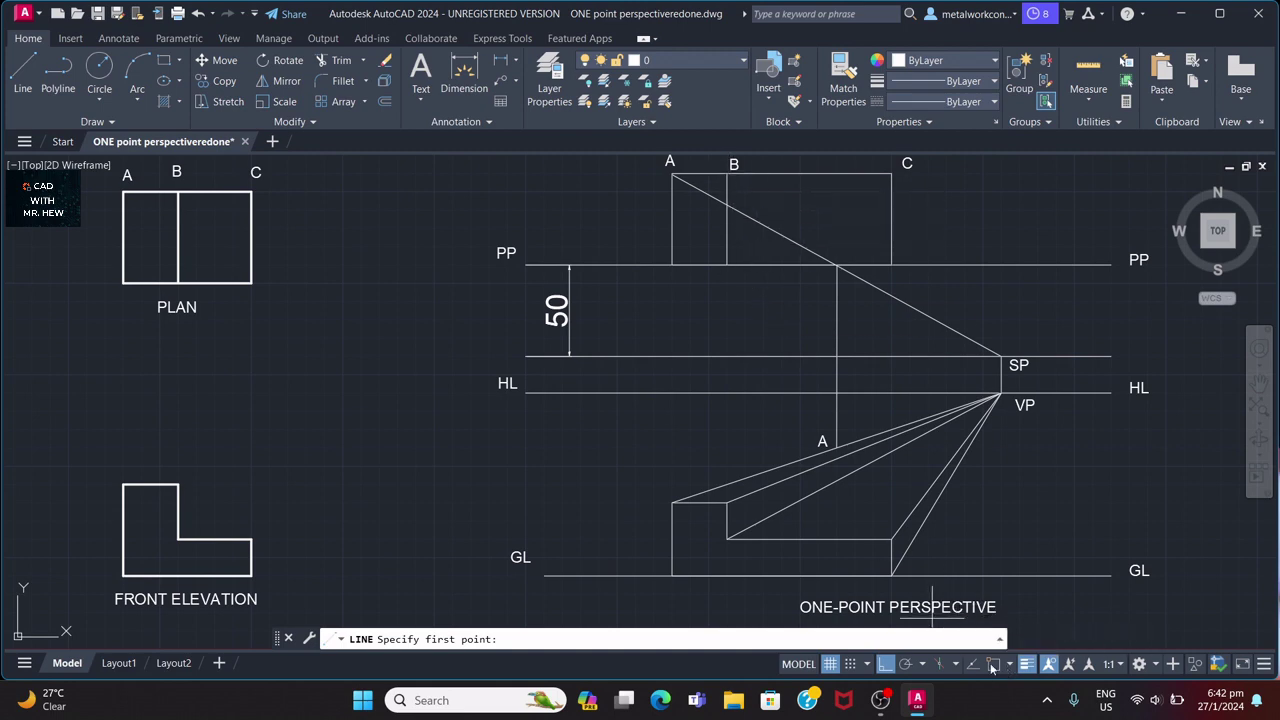
key("F3")
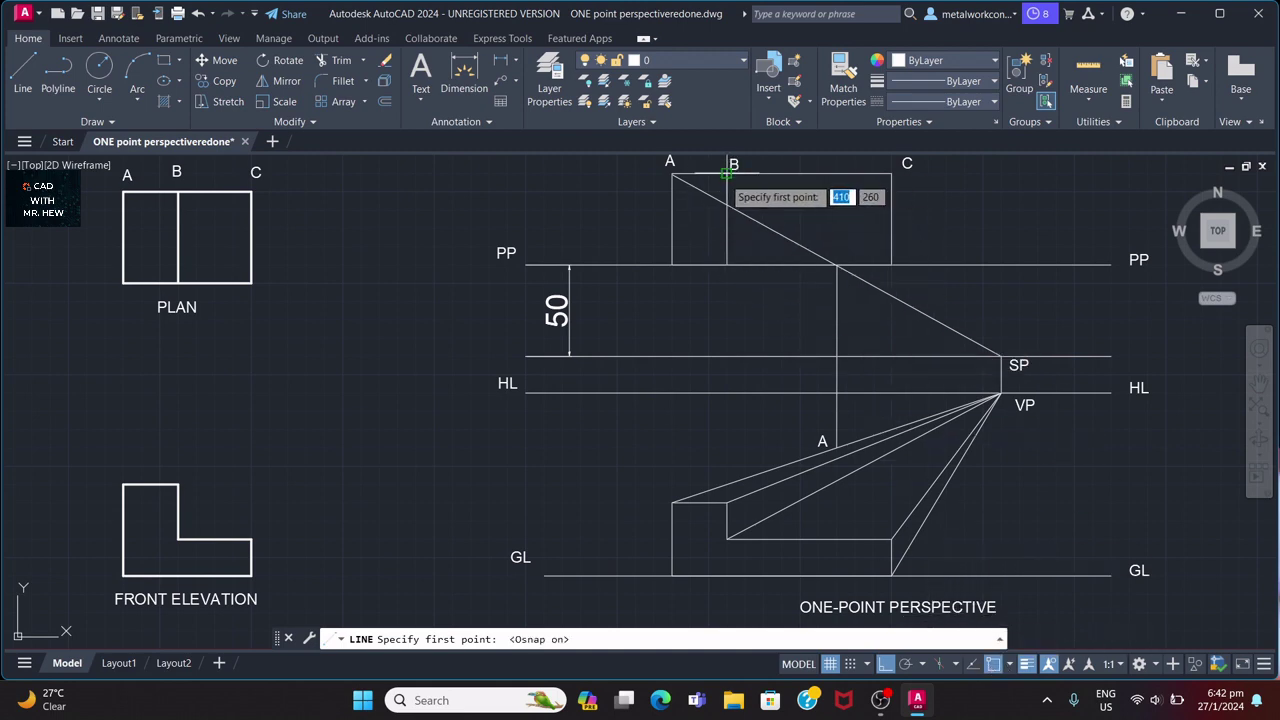
left_click(728, 172)
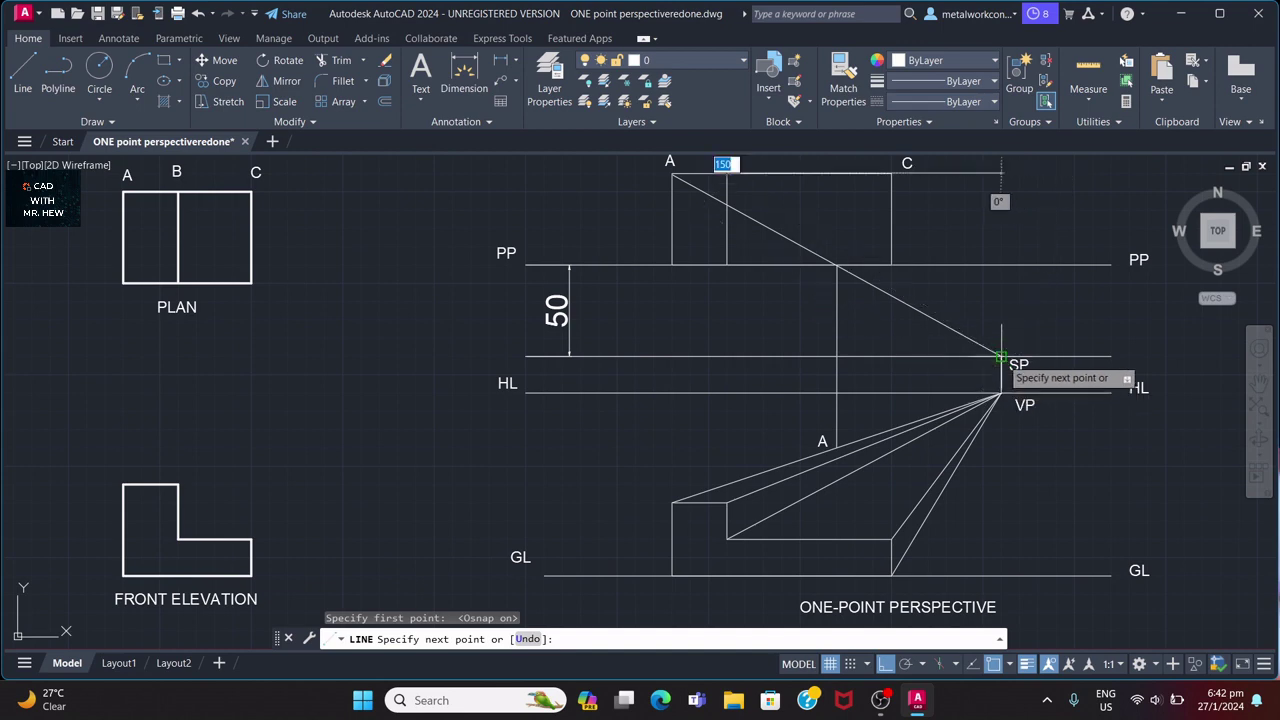
left_click(1001, 356)
key("Return")
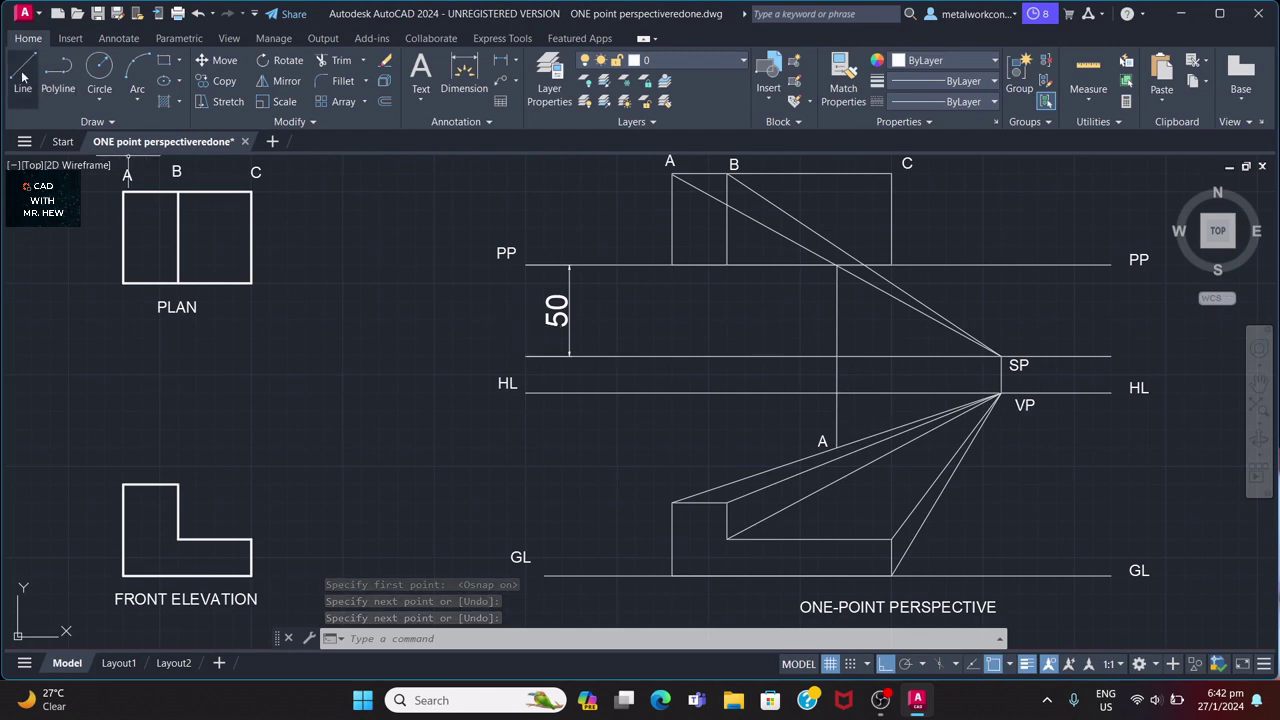
left_click(789, 213)
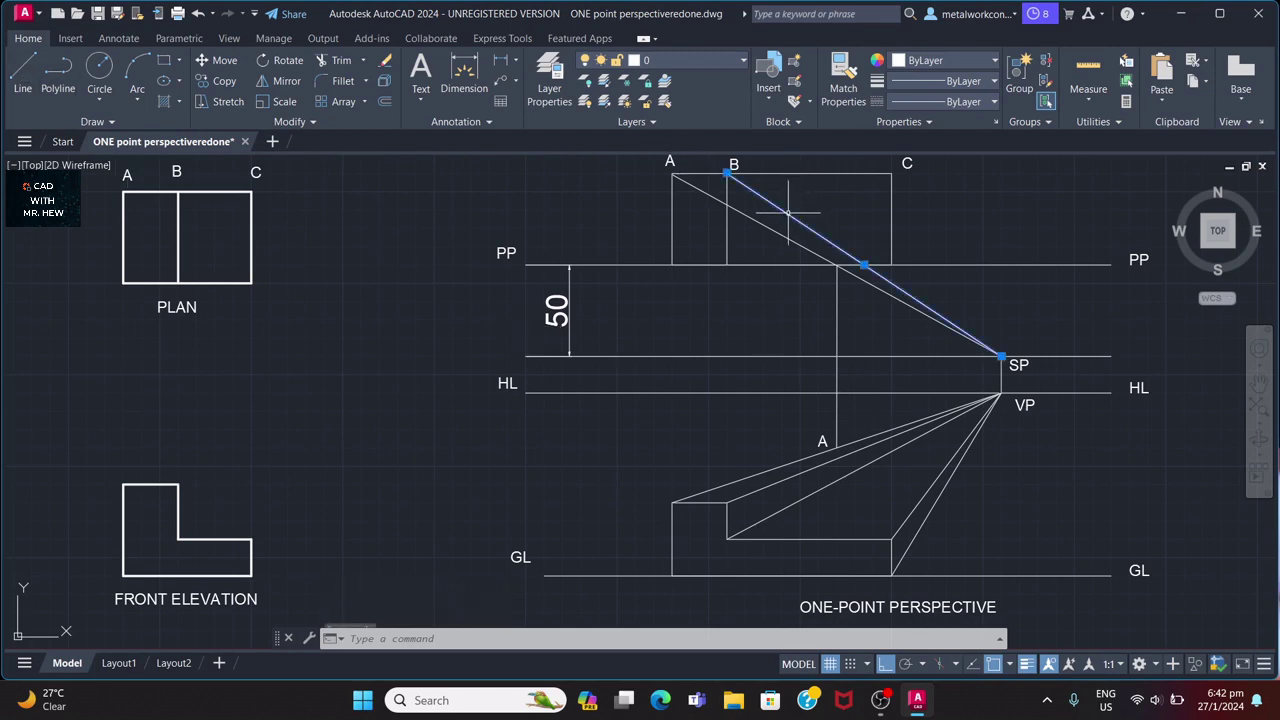
left_click(1063, 266)
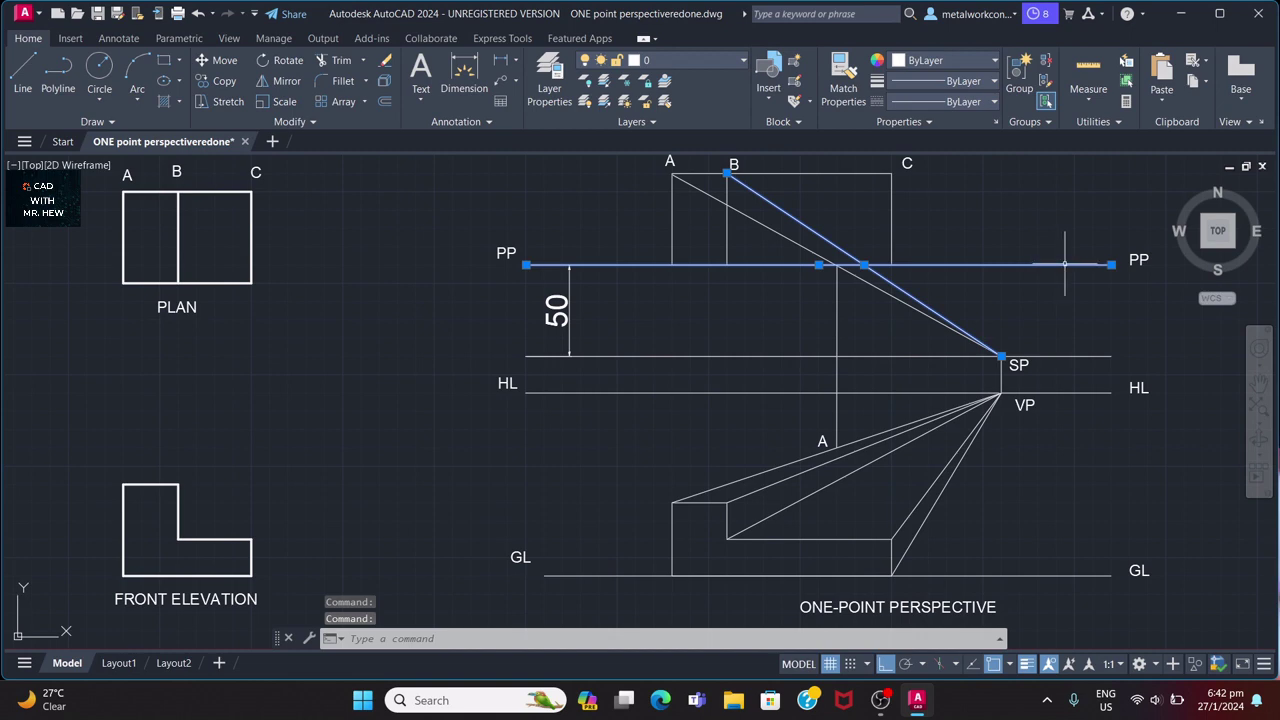
key("Escape")
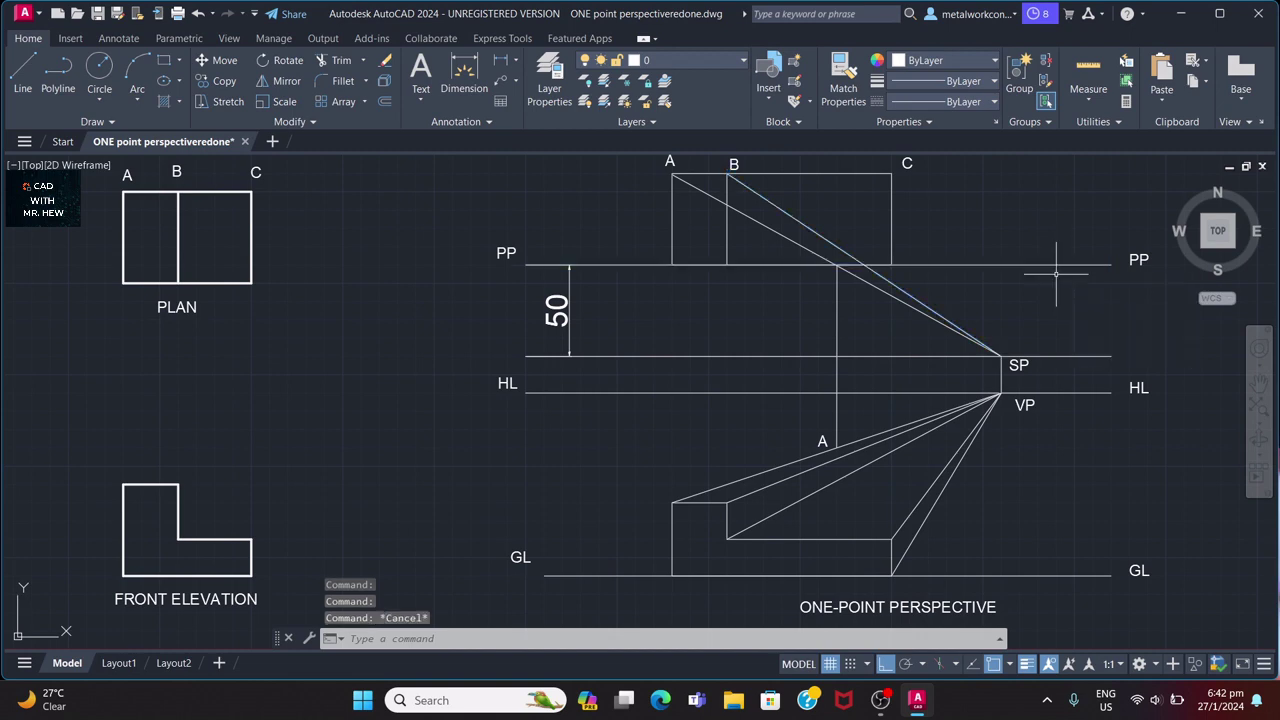
Draw a vertical projector from the B ray's PP crossing down to the A ray.
left_click(34, 80)
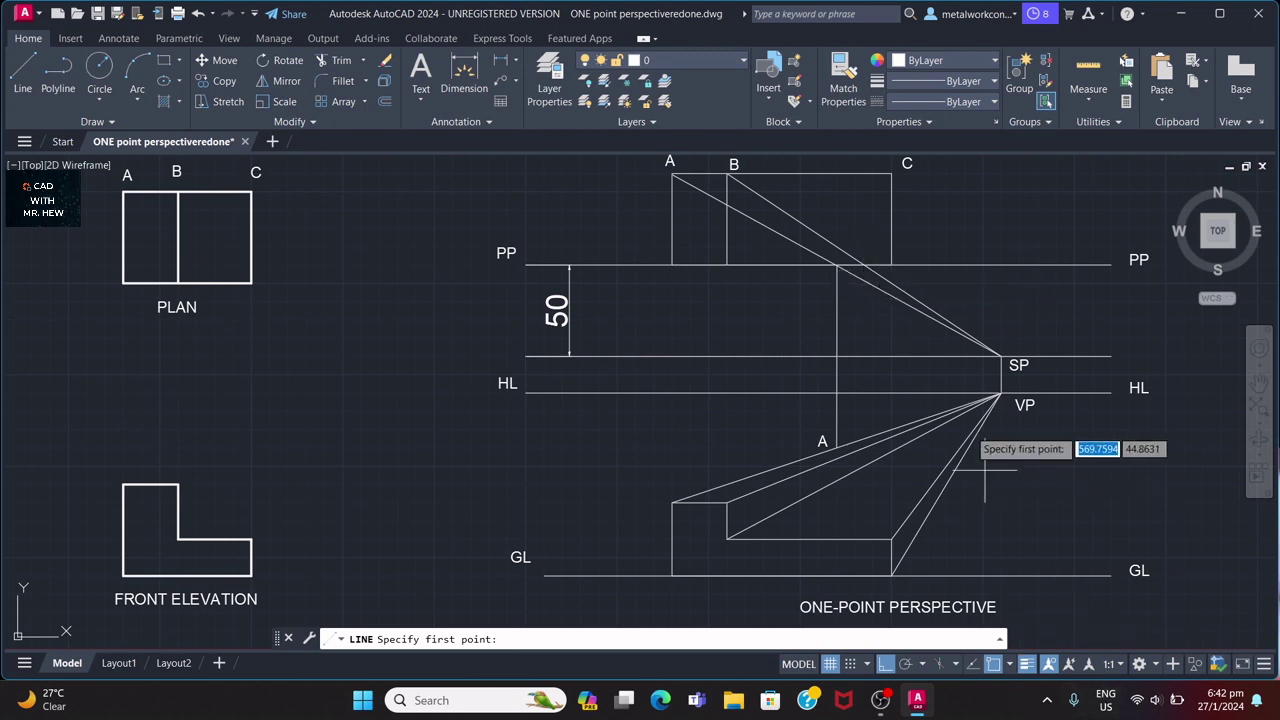
left_click(865, 264)
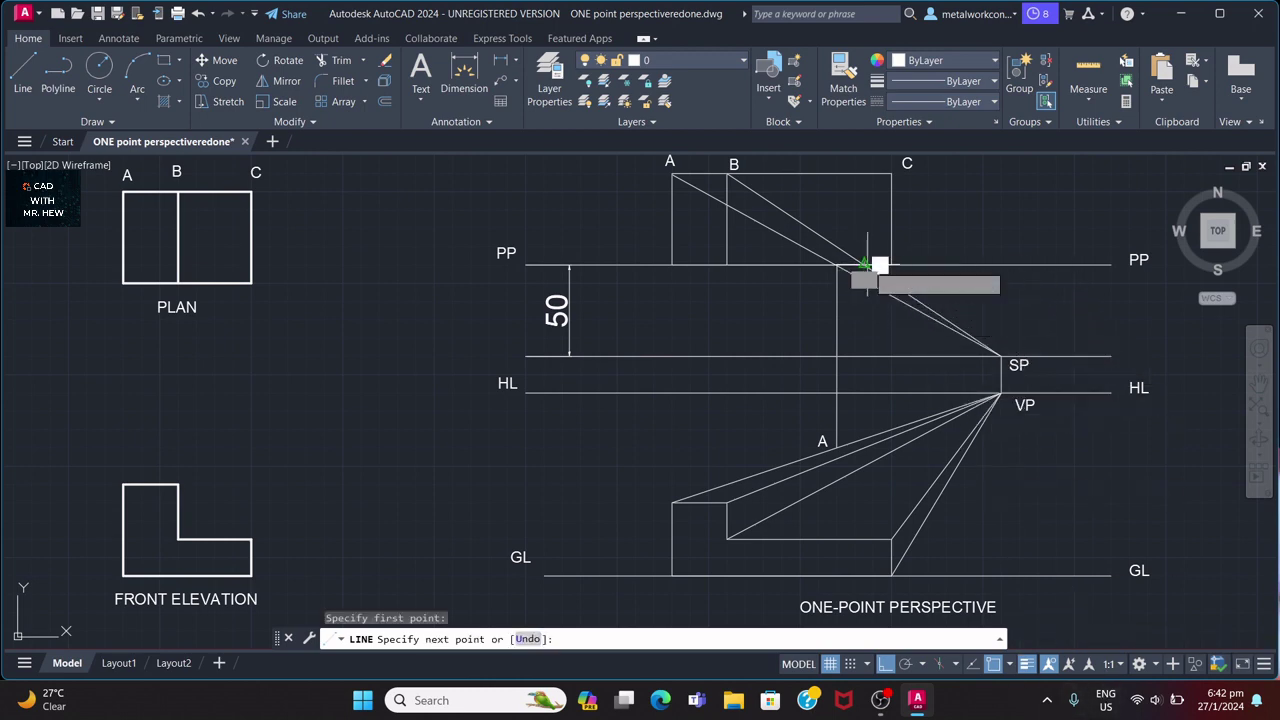
left_click(863, 440)
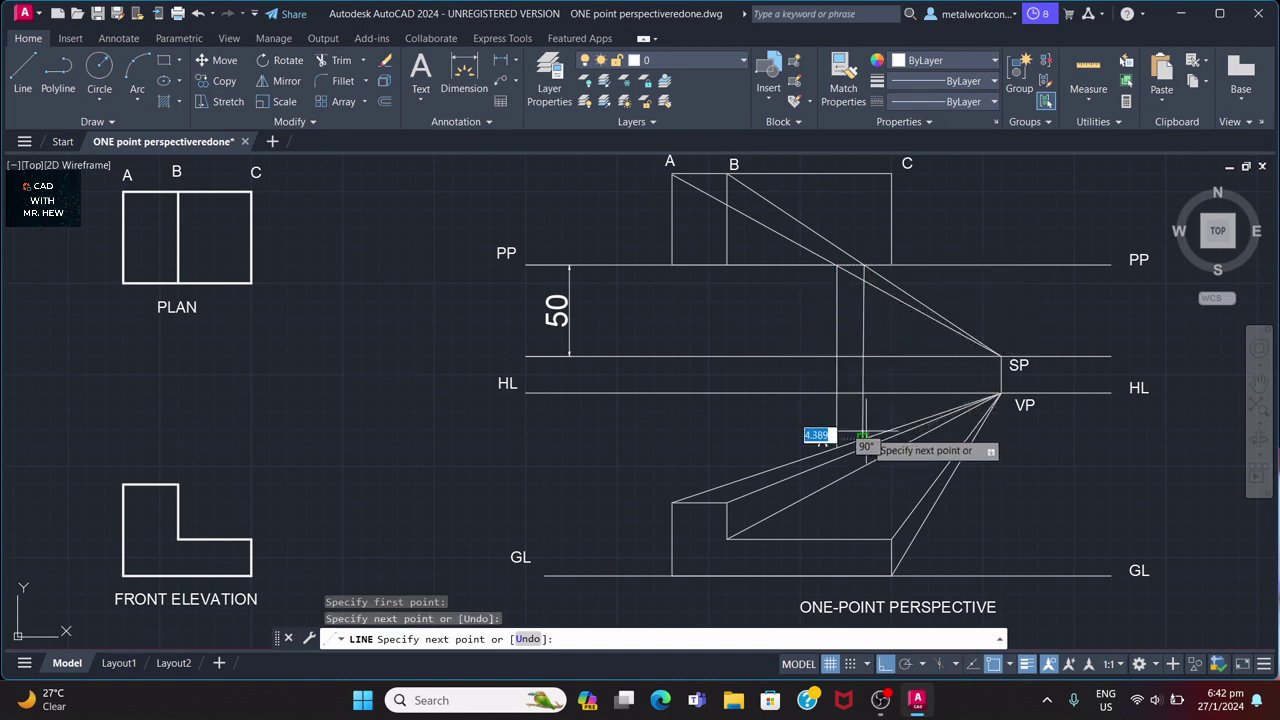
key("Return")
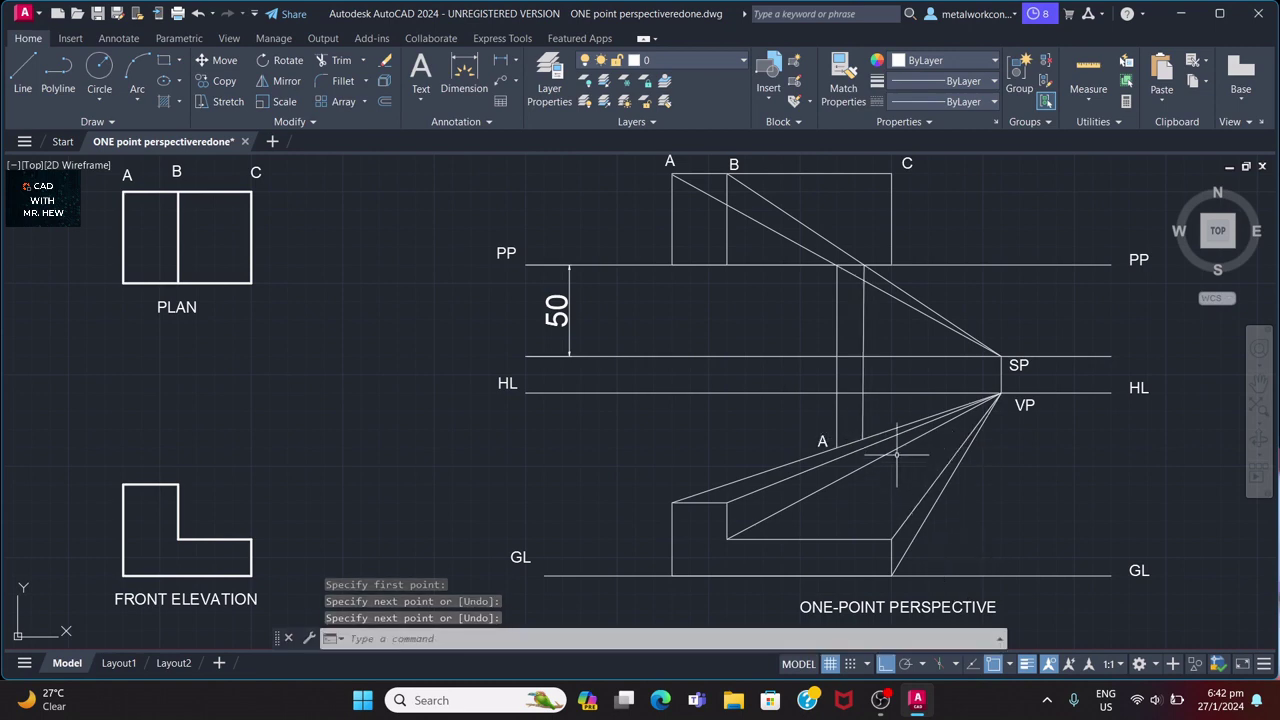
left_click(854, 450)
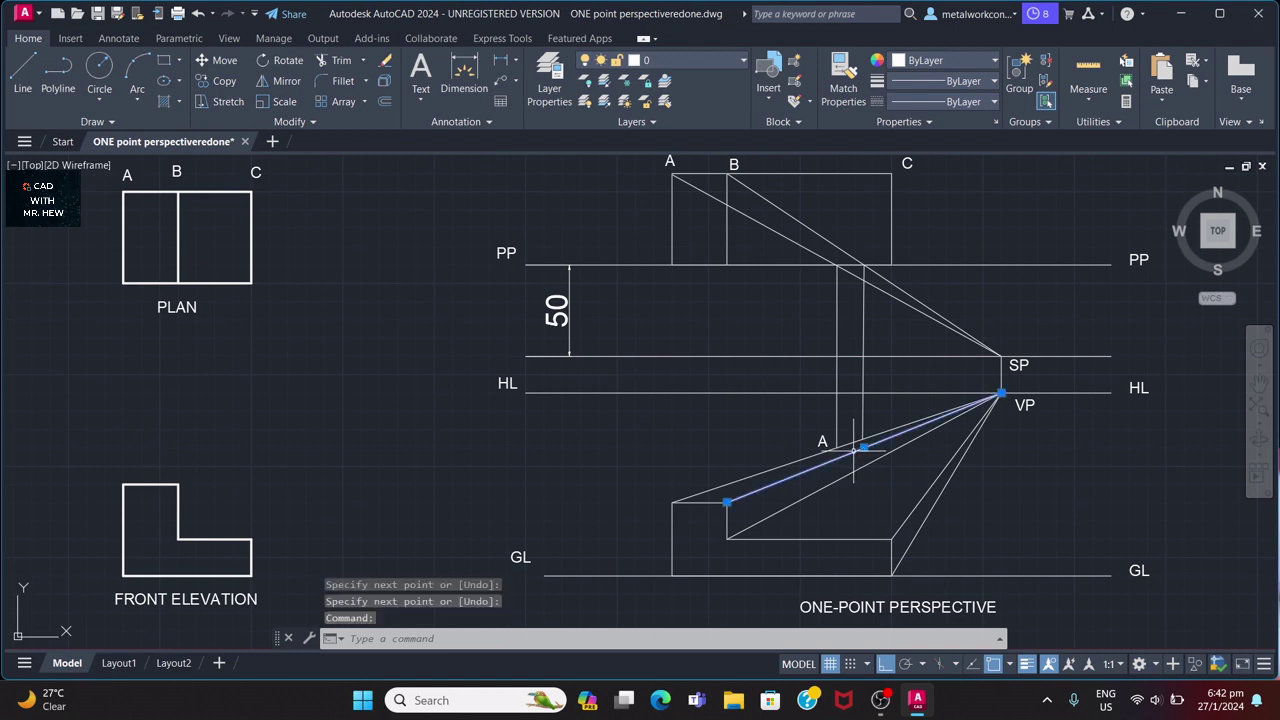
key("Escape")
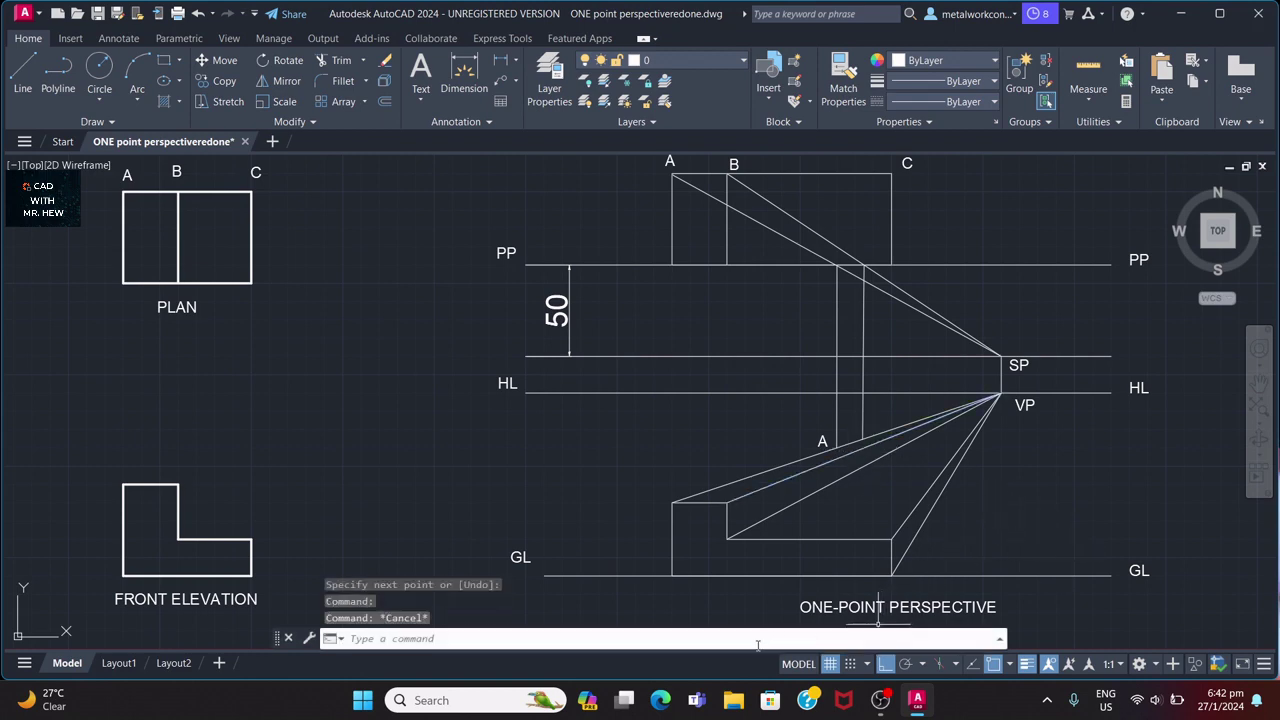
EXTEND the B projector down to the next converging line from VP.
type("EXT")
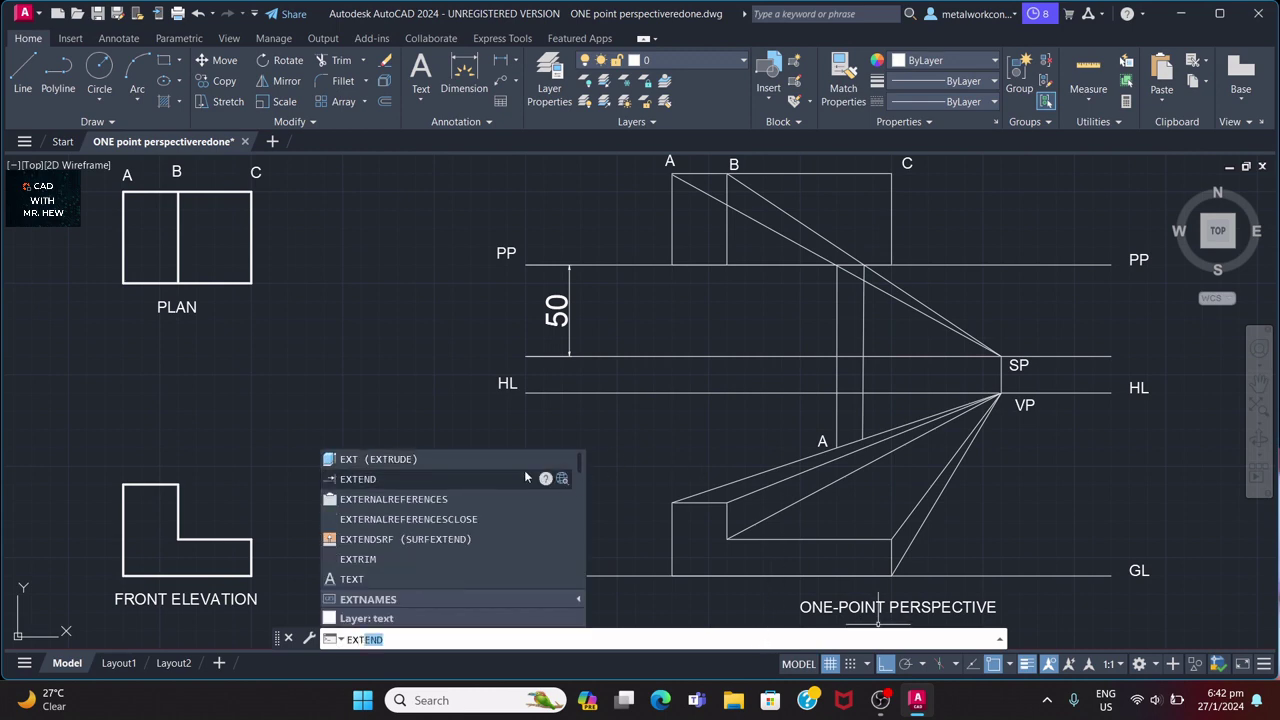
left_click(504, 478)
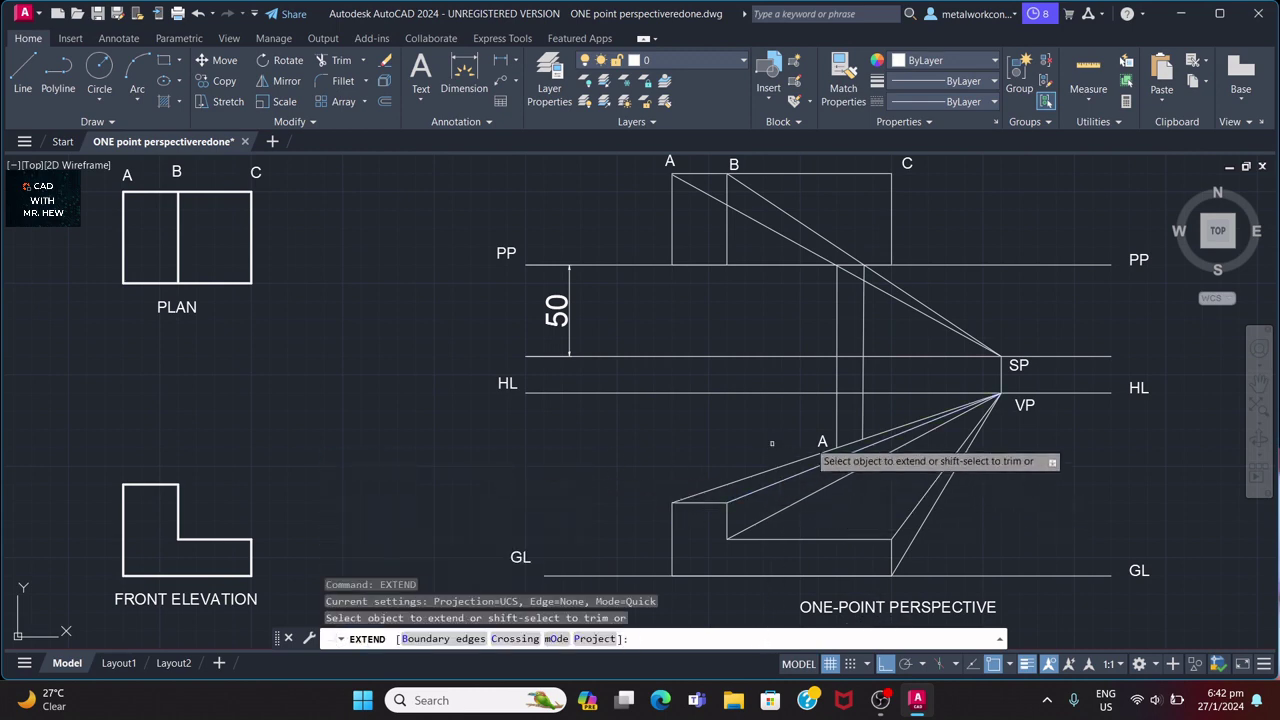
left_click(863, 425)
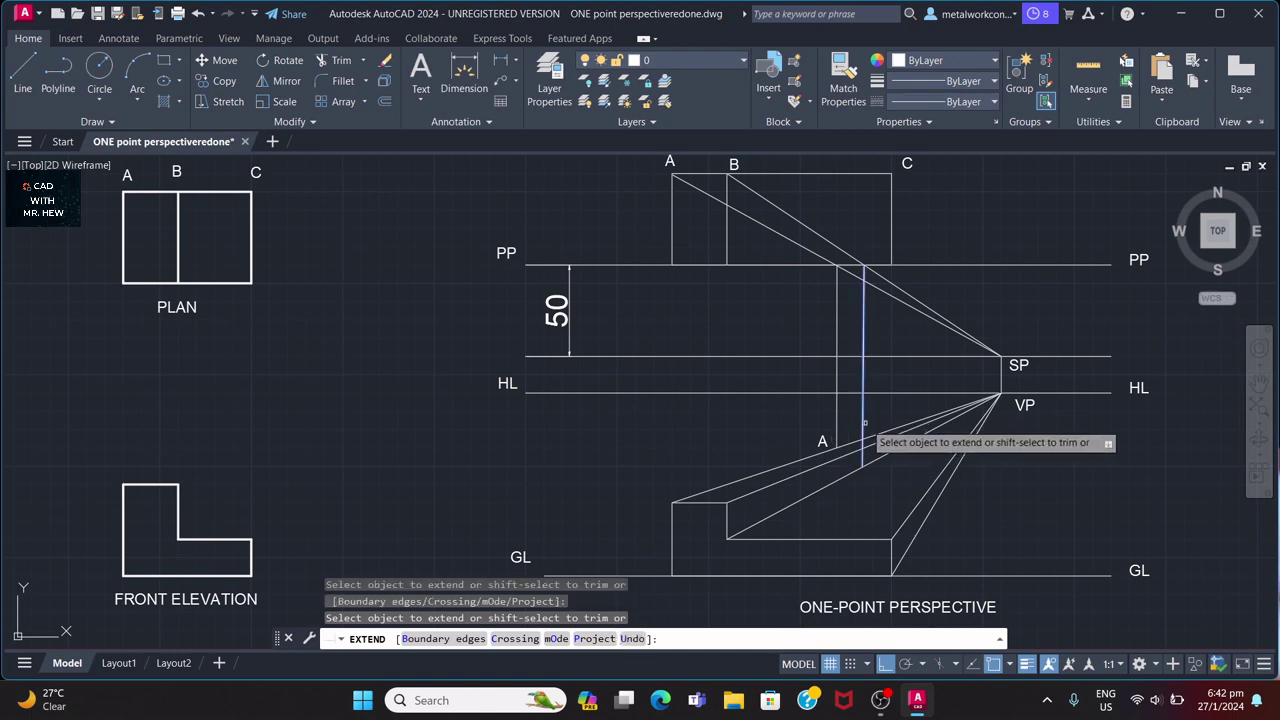
key("Escape")
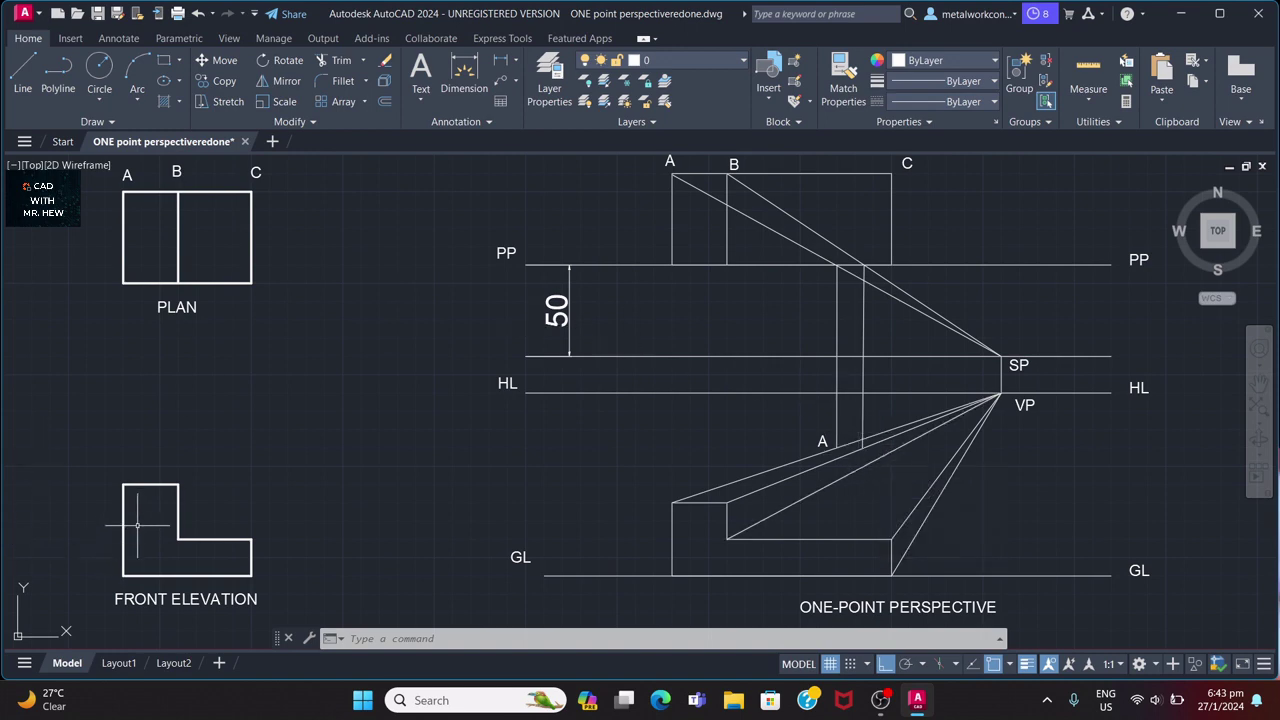
left_click(179, 497)
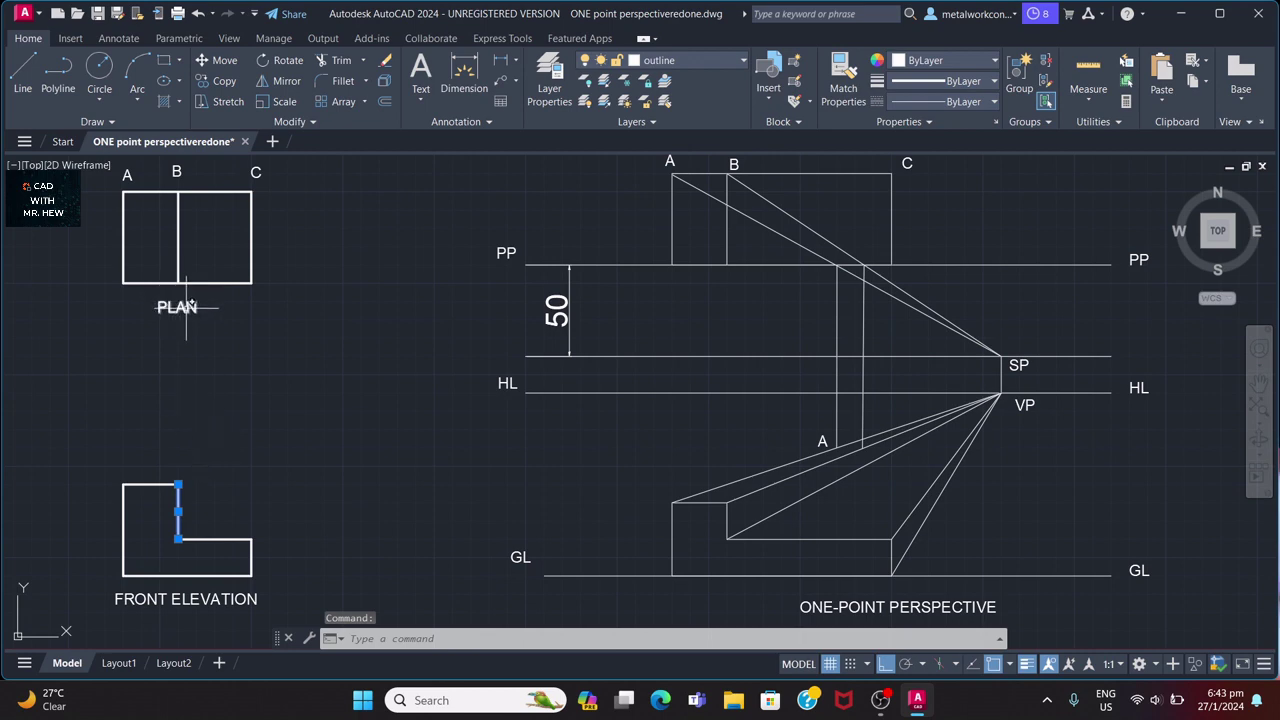
key("Escape")
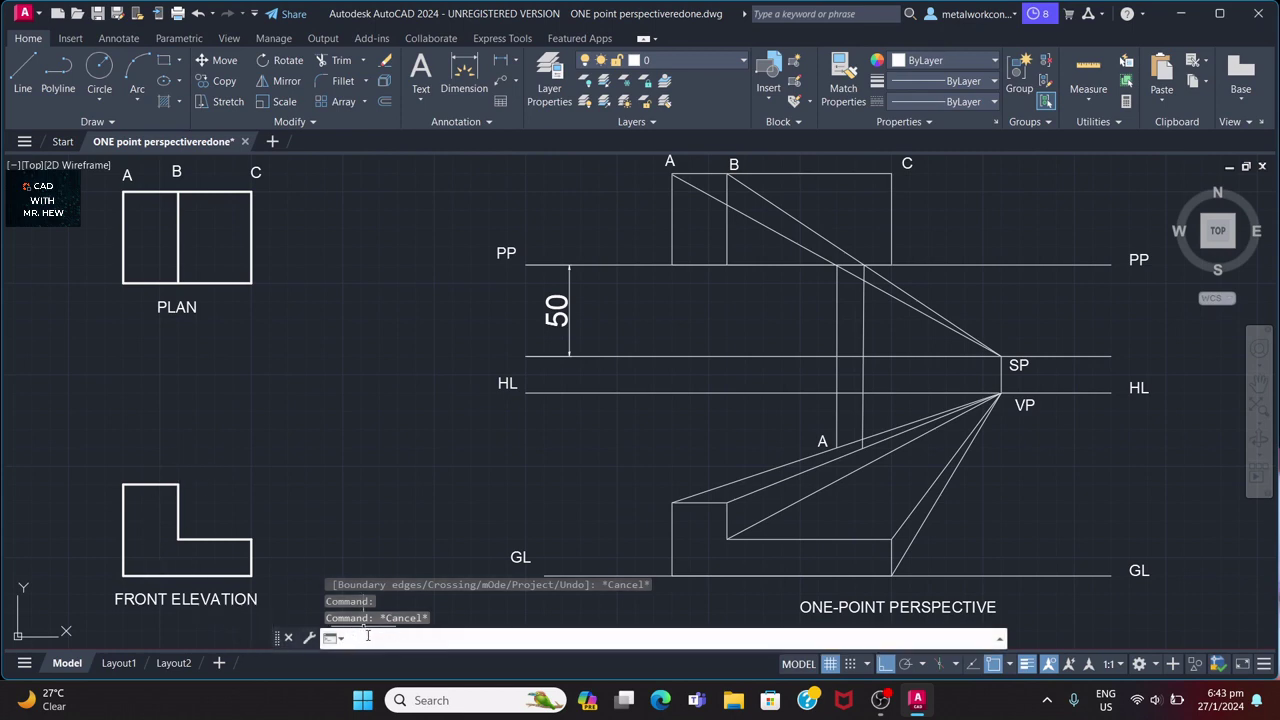
With Osnap off, place a 'D' text label at a front elevation corner.
type("TEXT")
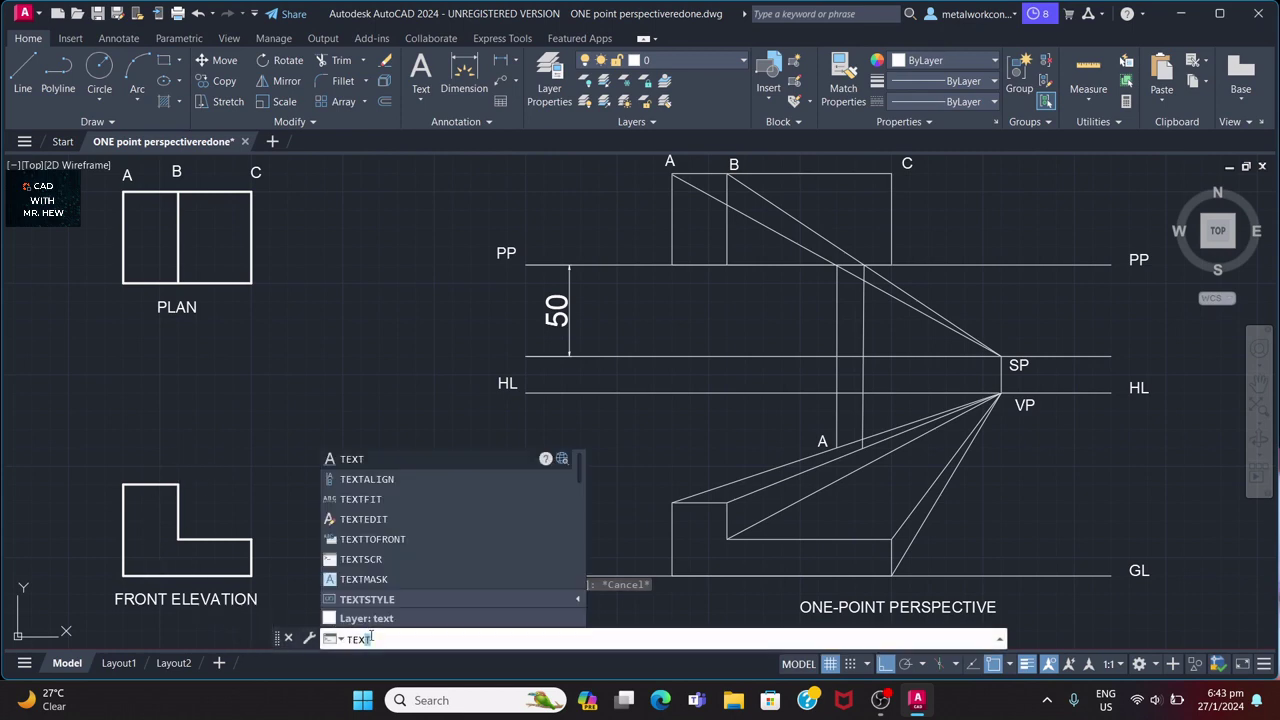
left_click(362, 458)
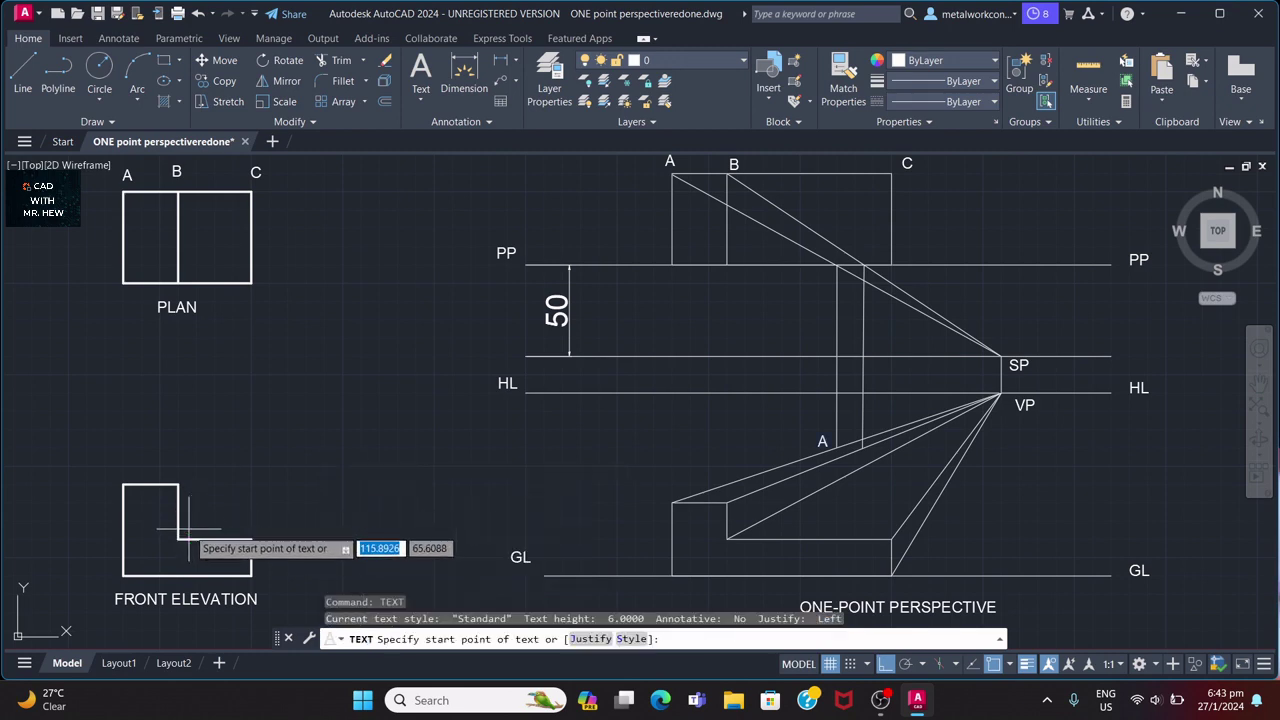
left_click(993, 665)
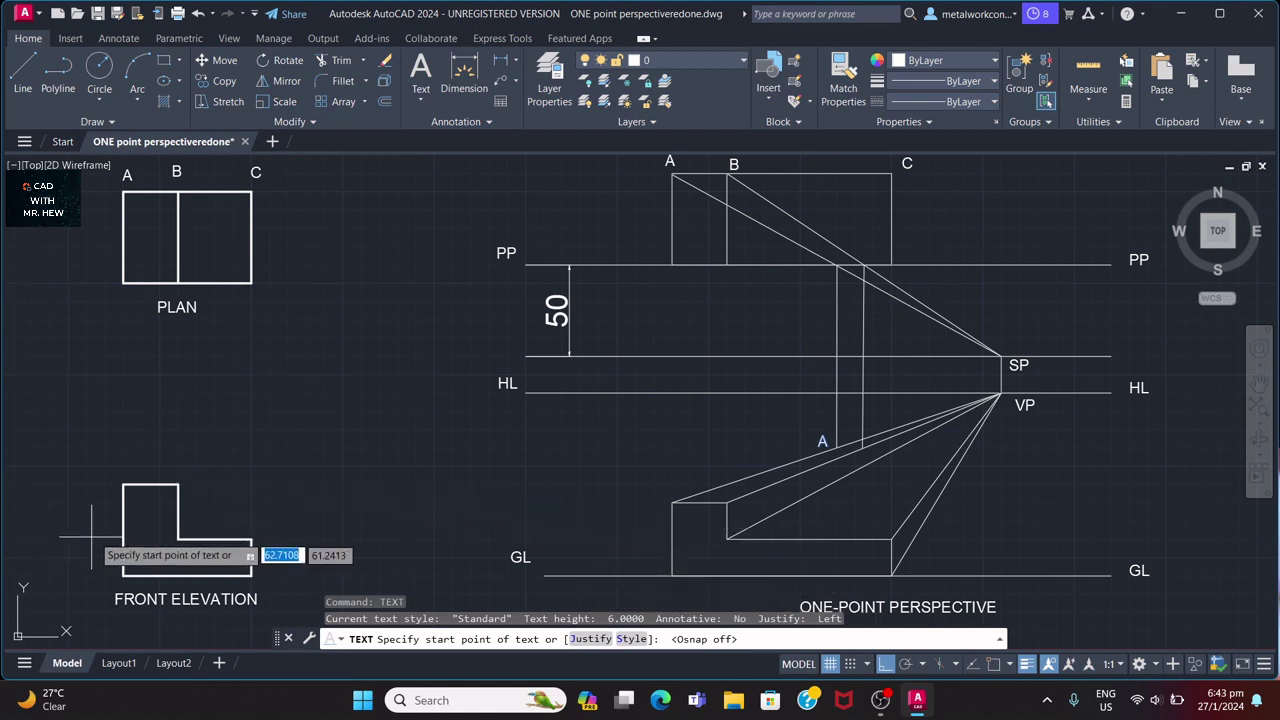
left_click(186, 532)
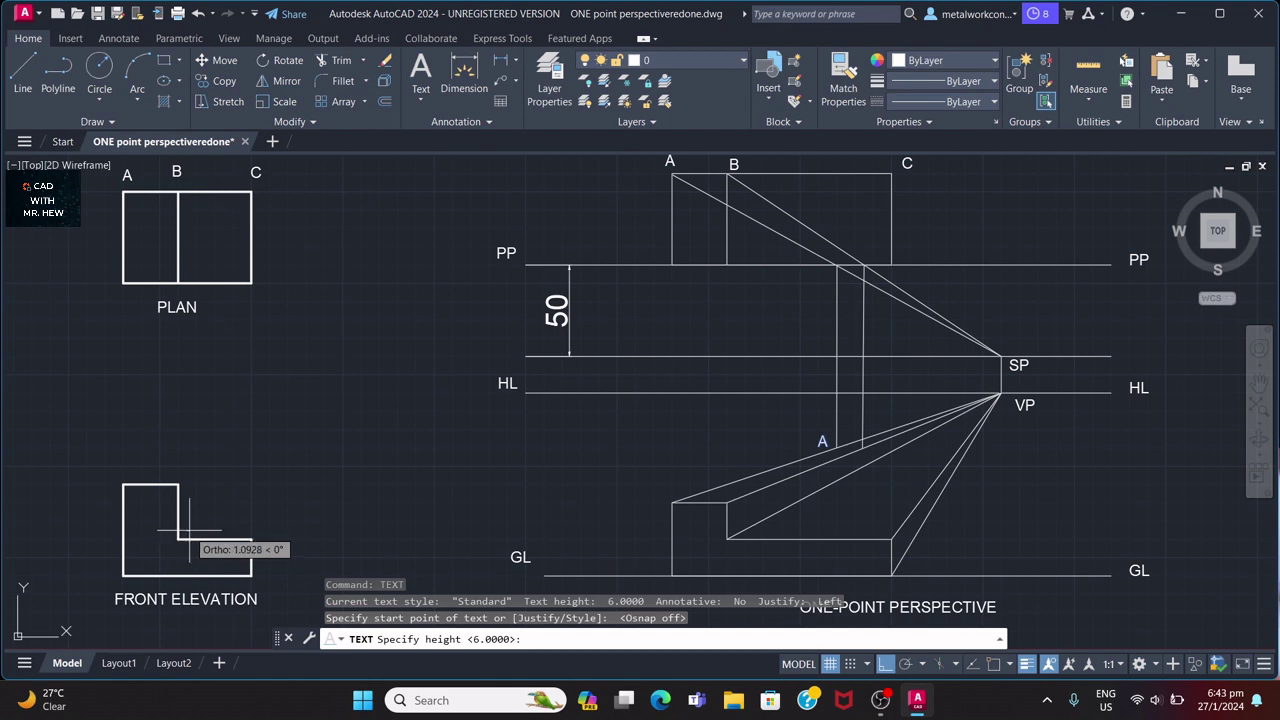
type("D")
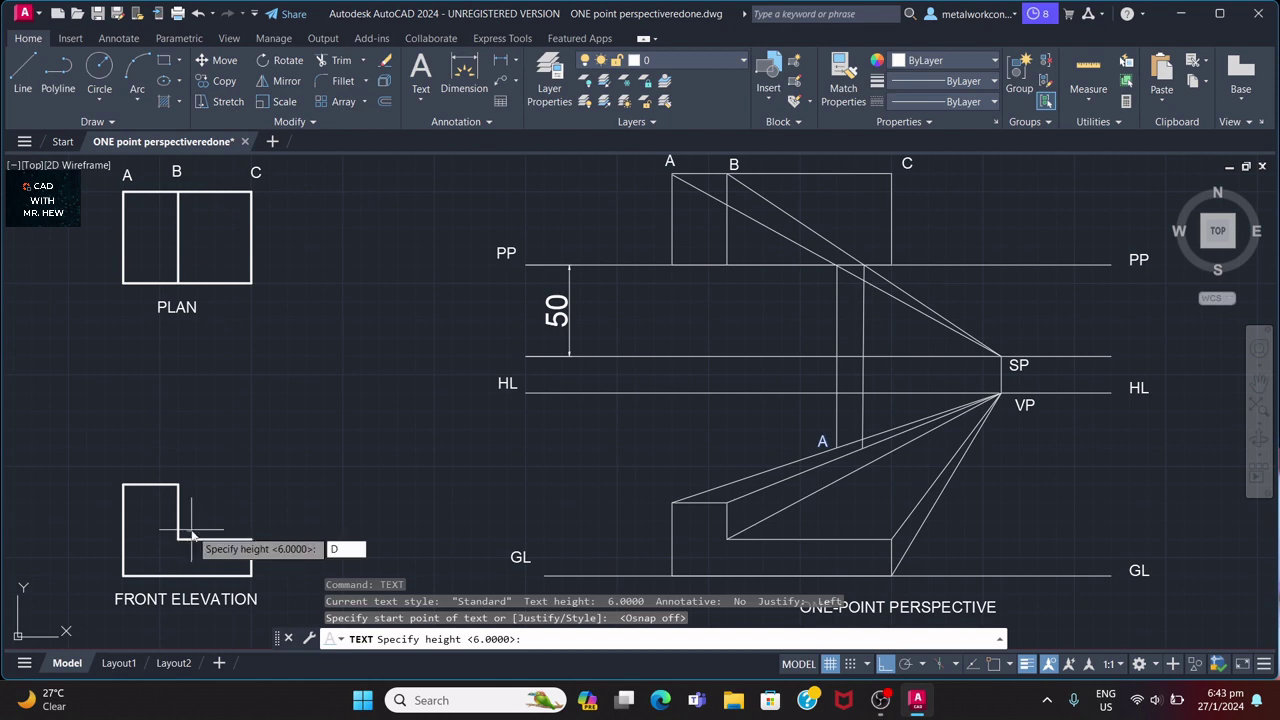
key("Return")
key("Return")
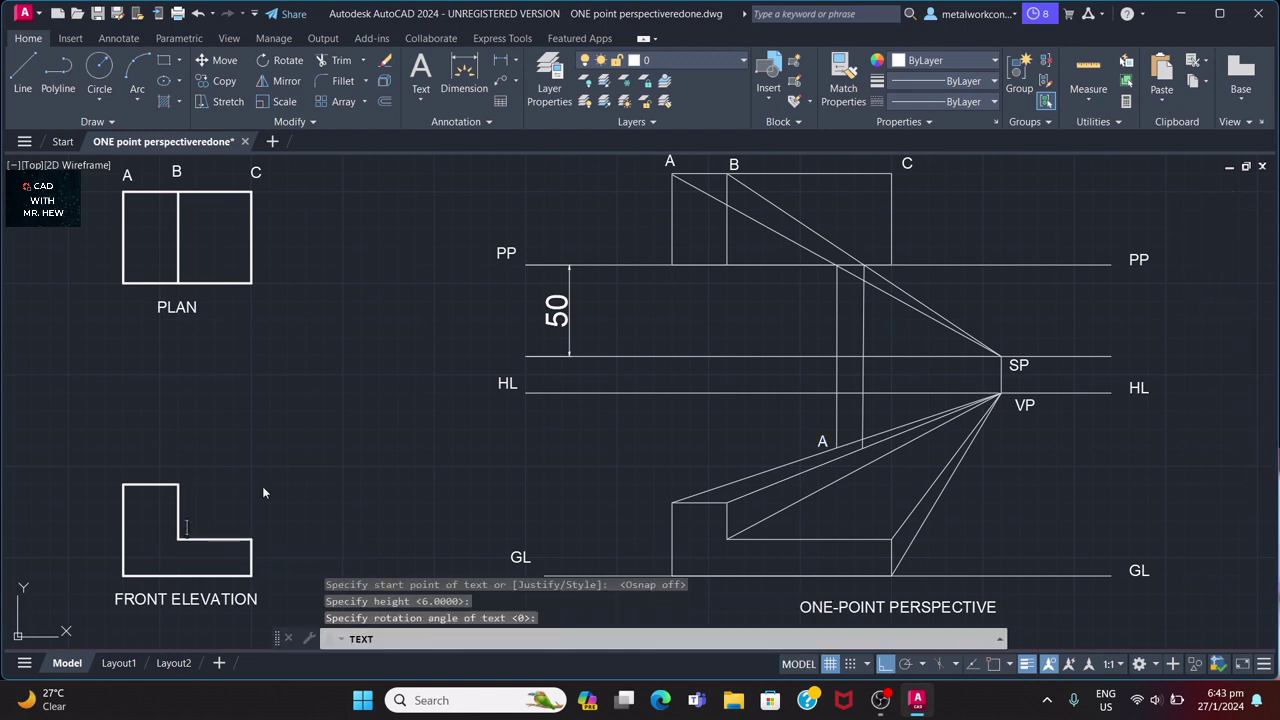
type("D")
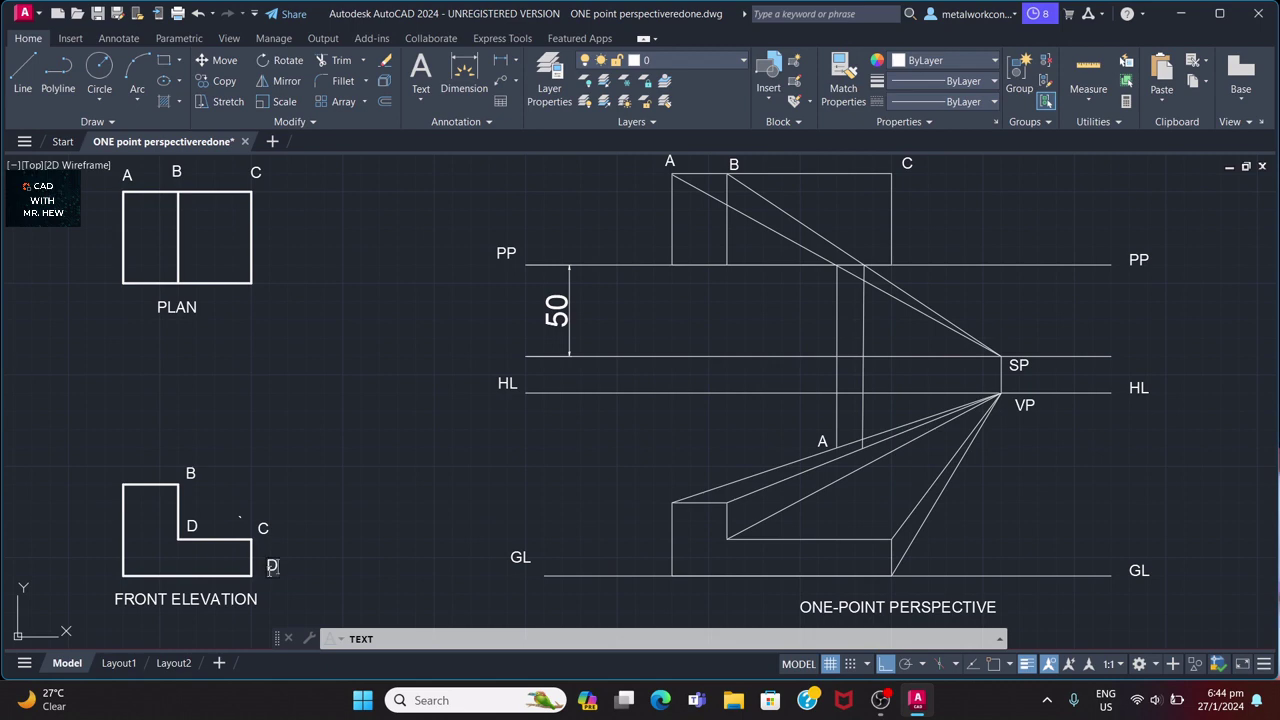
key("Escape")
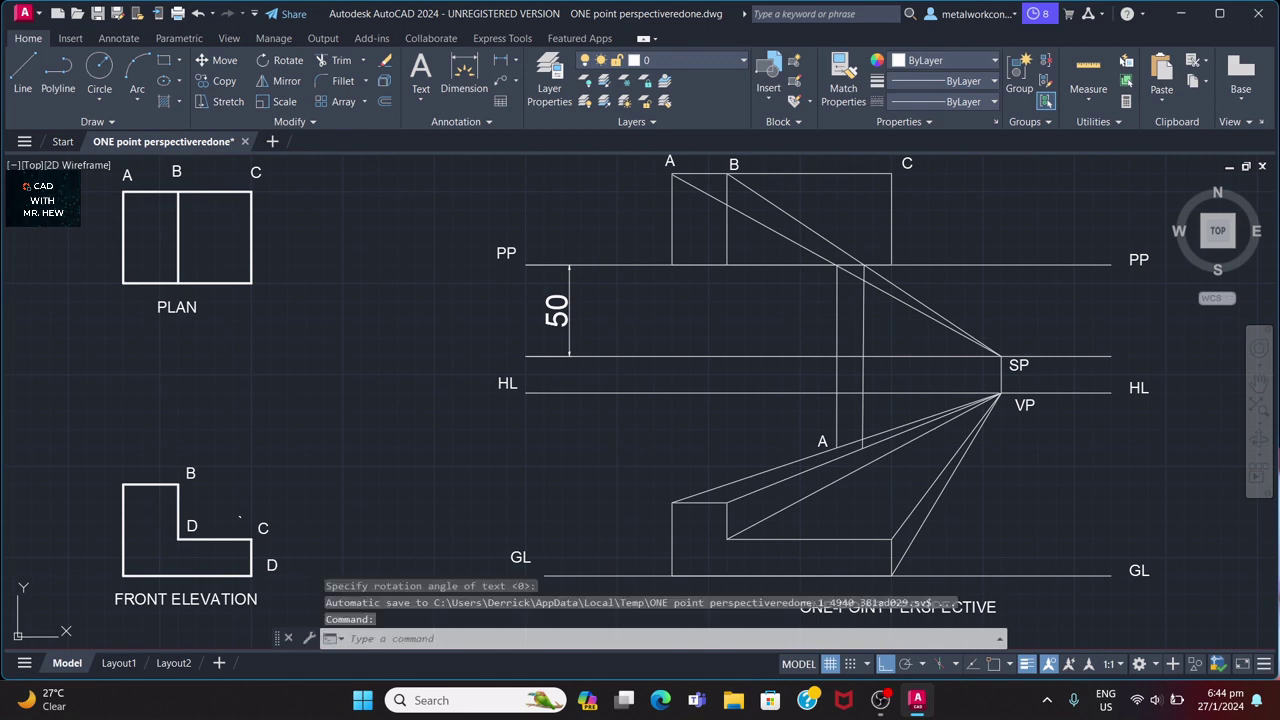
Check the VP converging line and projector near A, and cancel a stray text-fitting command.
left_click(848, 453)
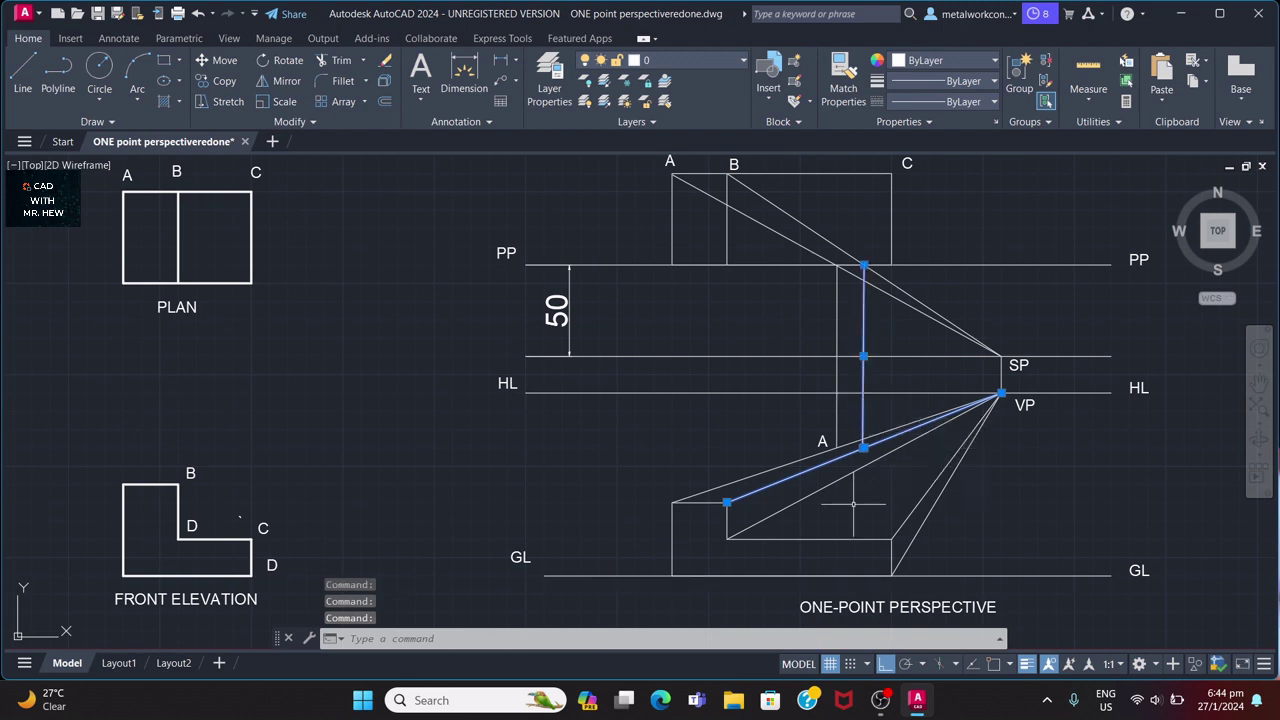
left_click(864, 440)
key("Escape")
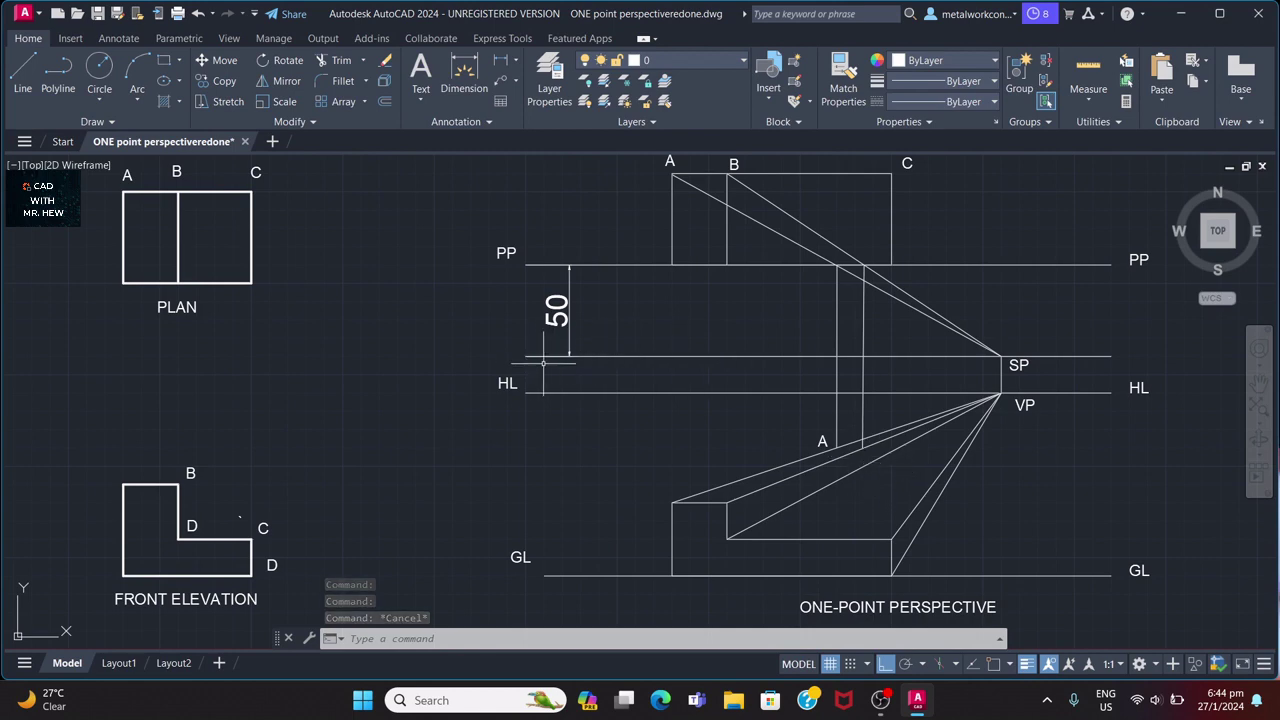
left_click(373, 639)
type("TE")
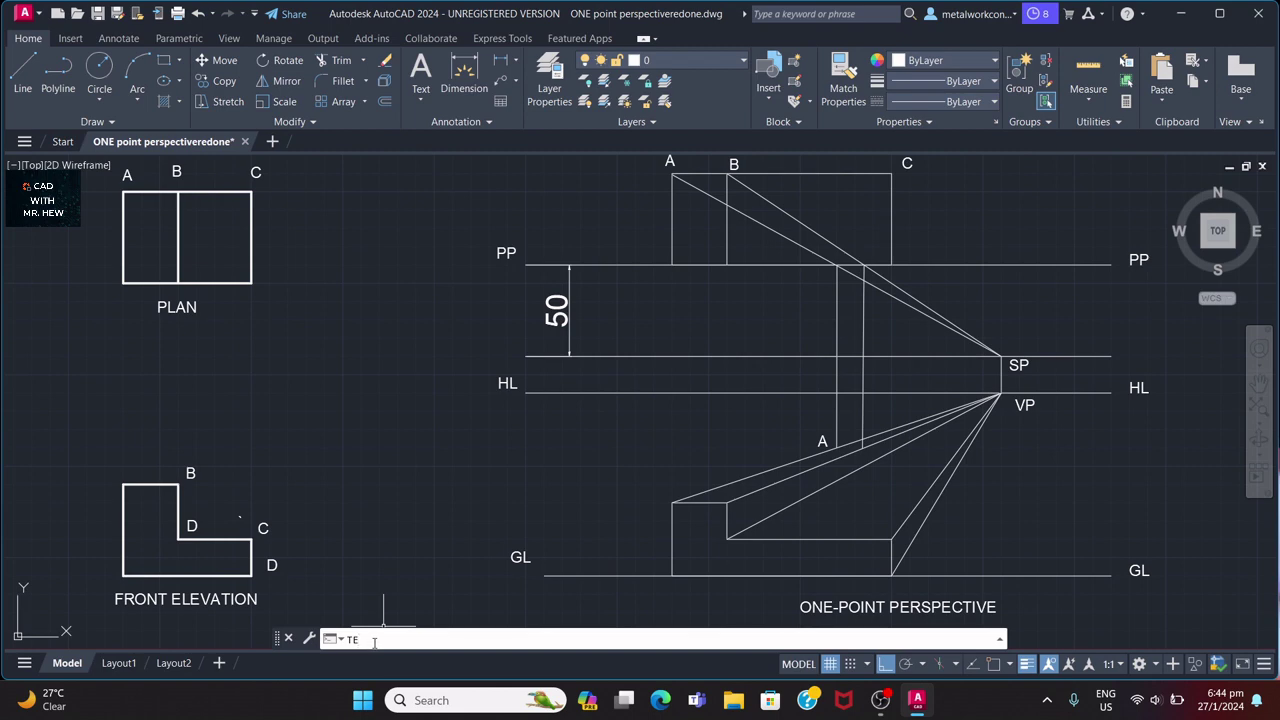
type("XT")
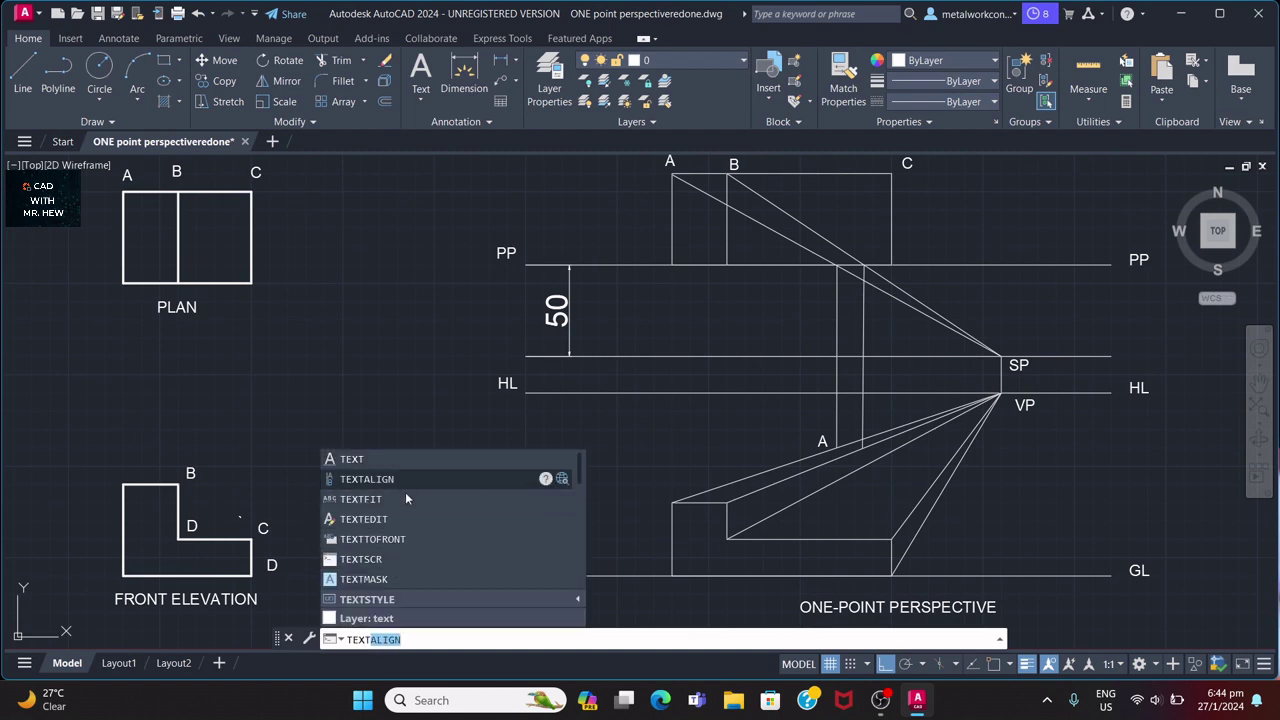
left_click(411, 496)
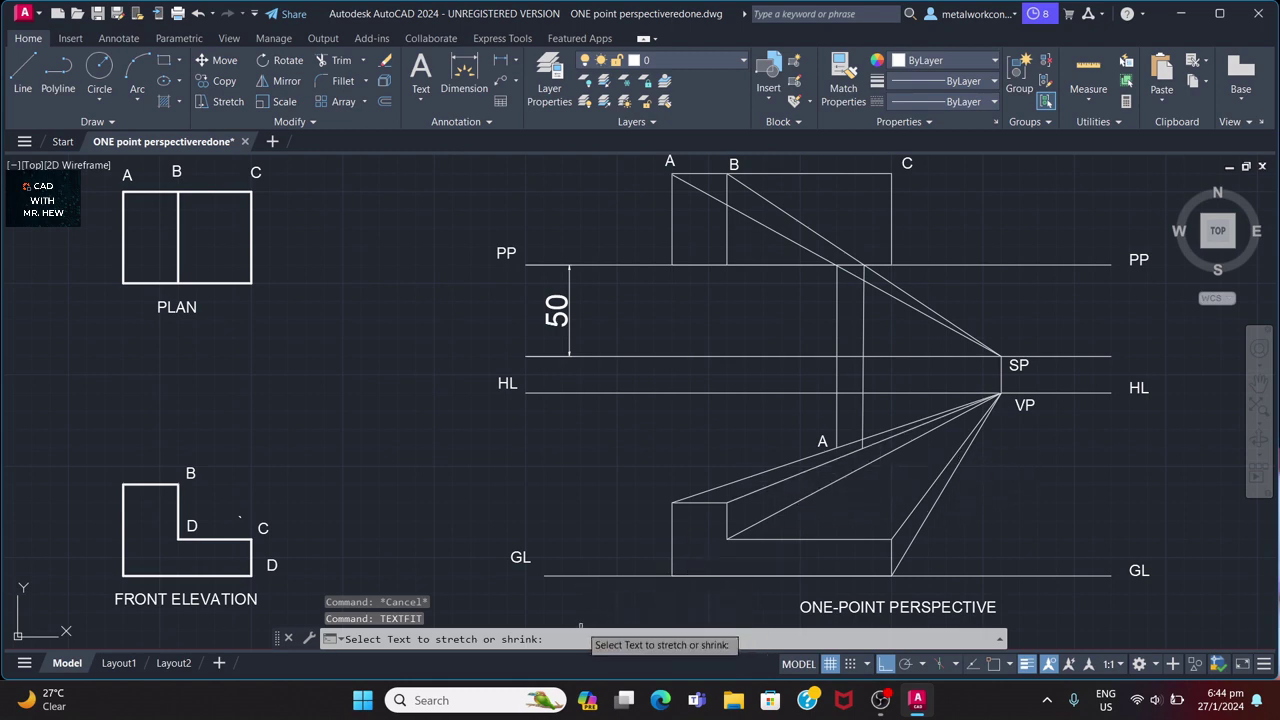
key("Escape")
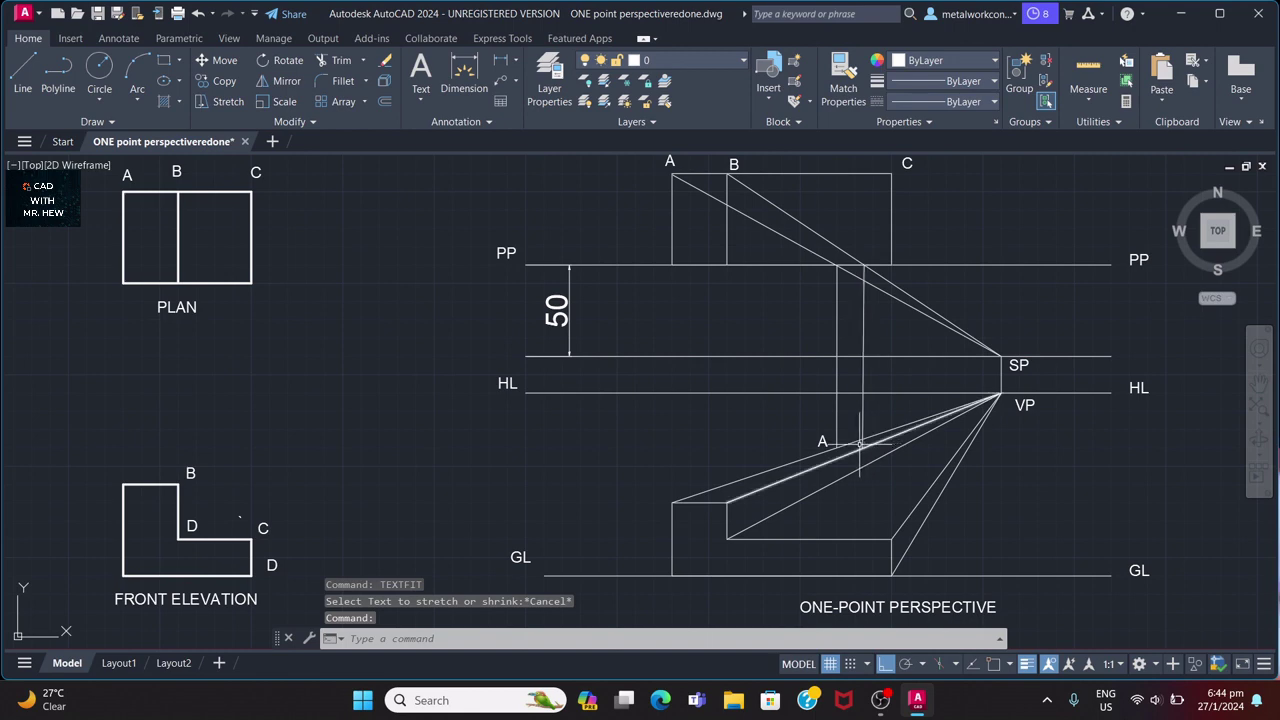
Draw a short line near A ending on the projector at level A.
left_click(22, 72)
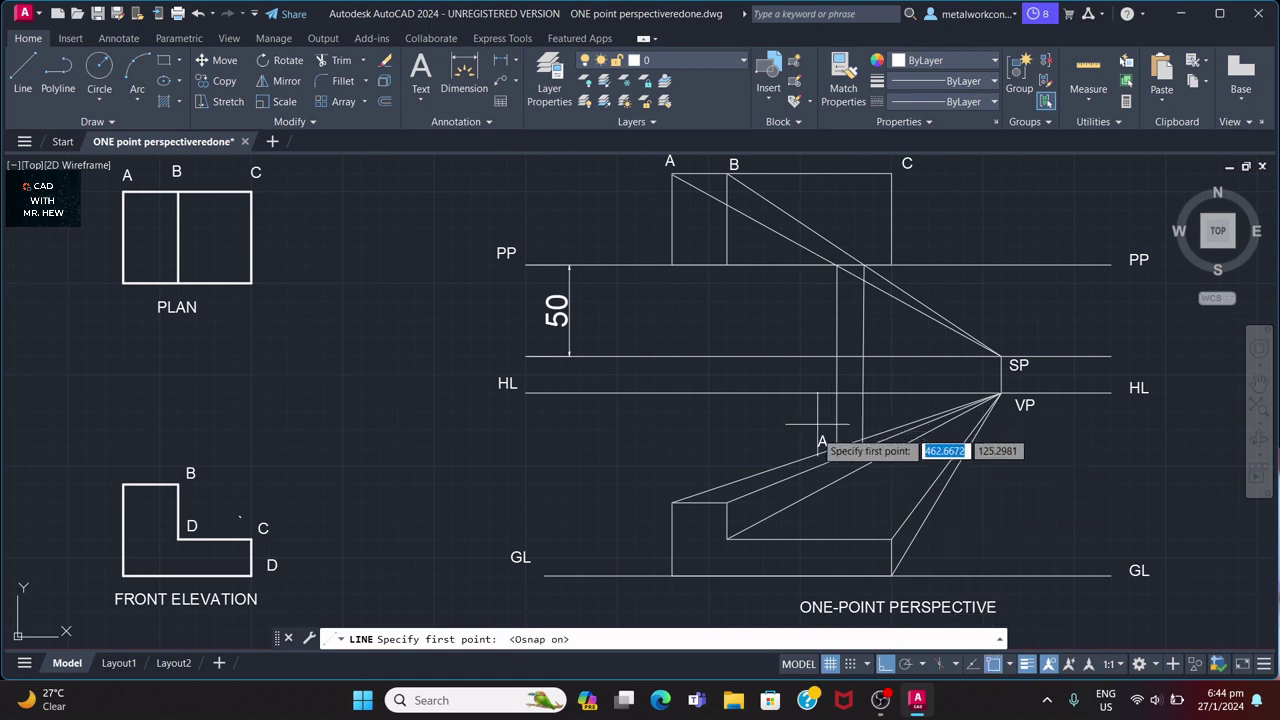
left_click(837, 449)
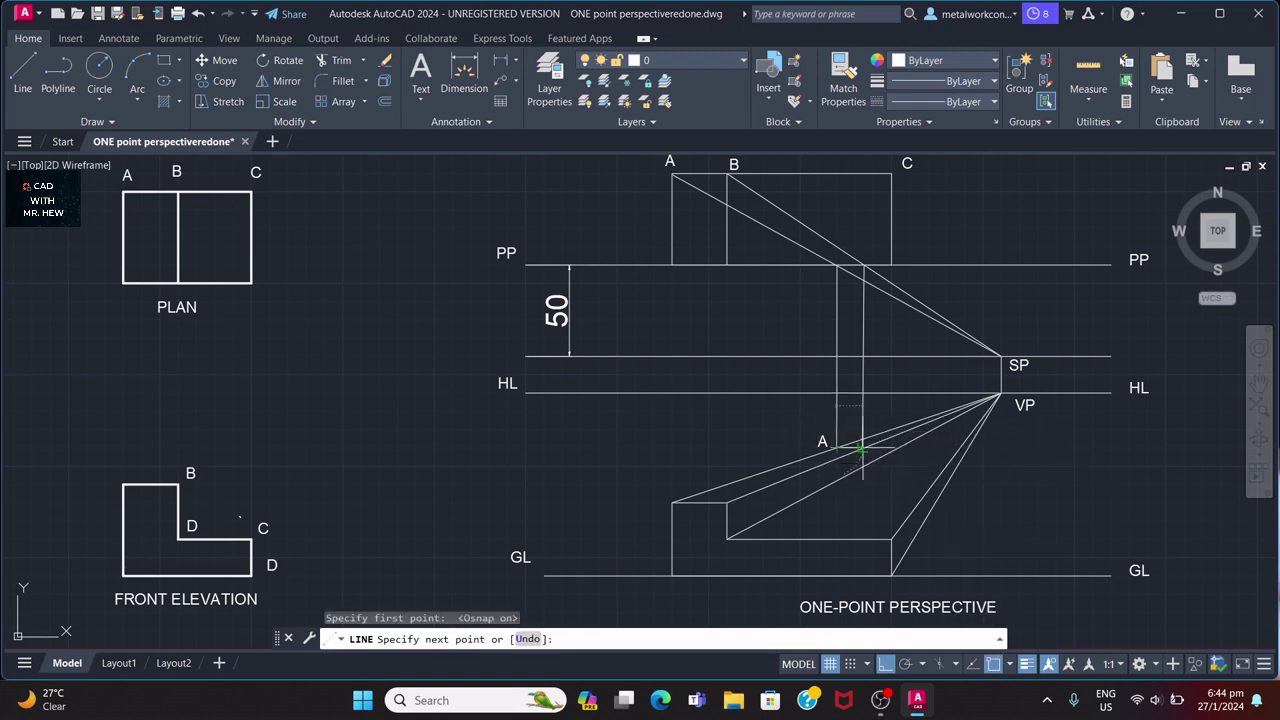
left_click(863, 447)
key("Return")
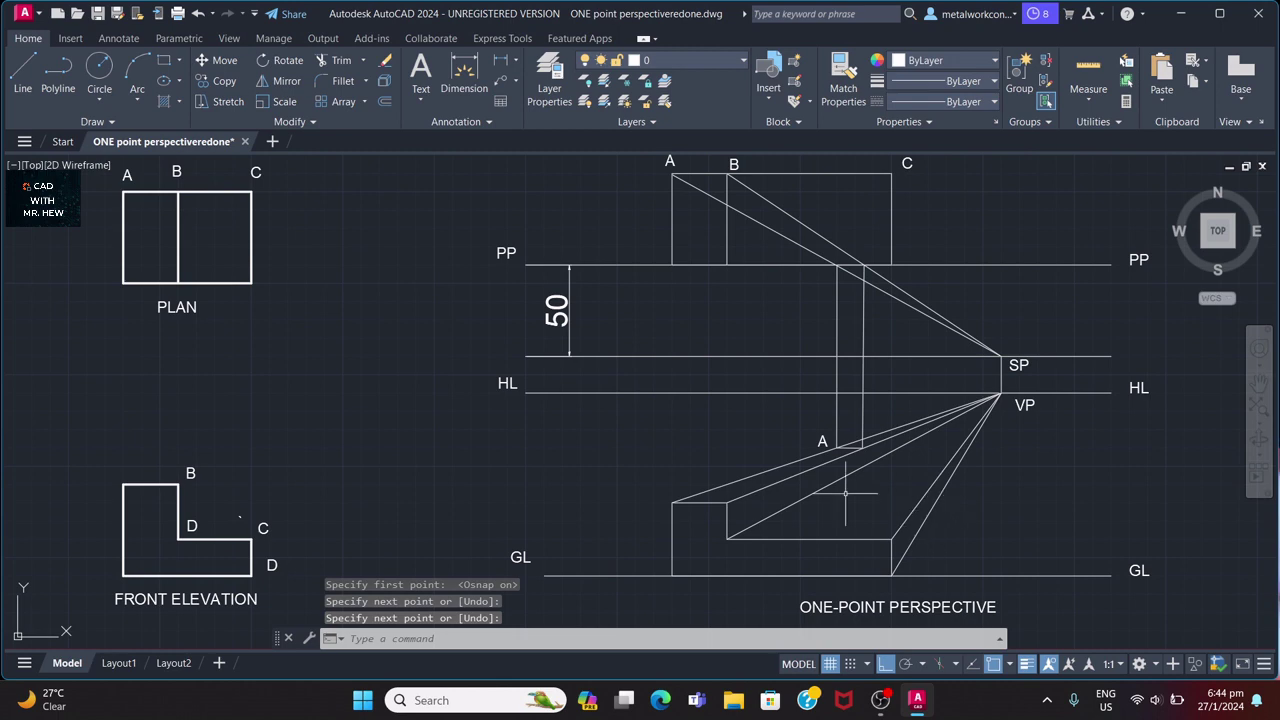
key("Escape")
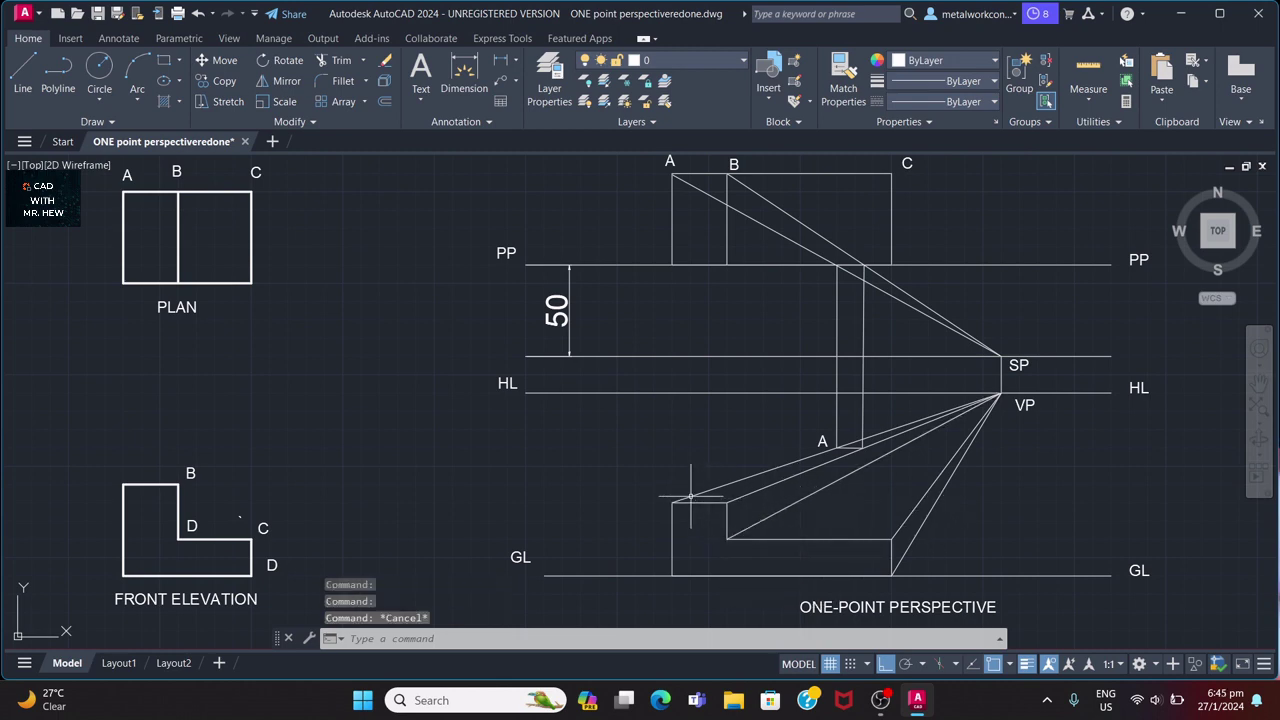
Draw receding top edges from the top-left corner to A and from the inner corner to the projector.
type("l")
key("Return")
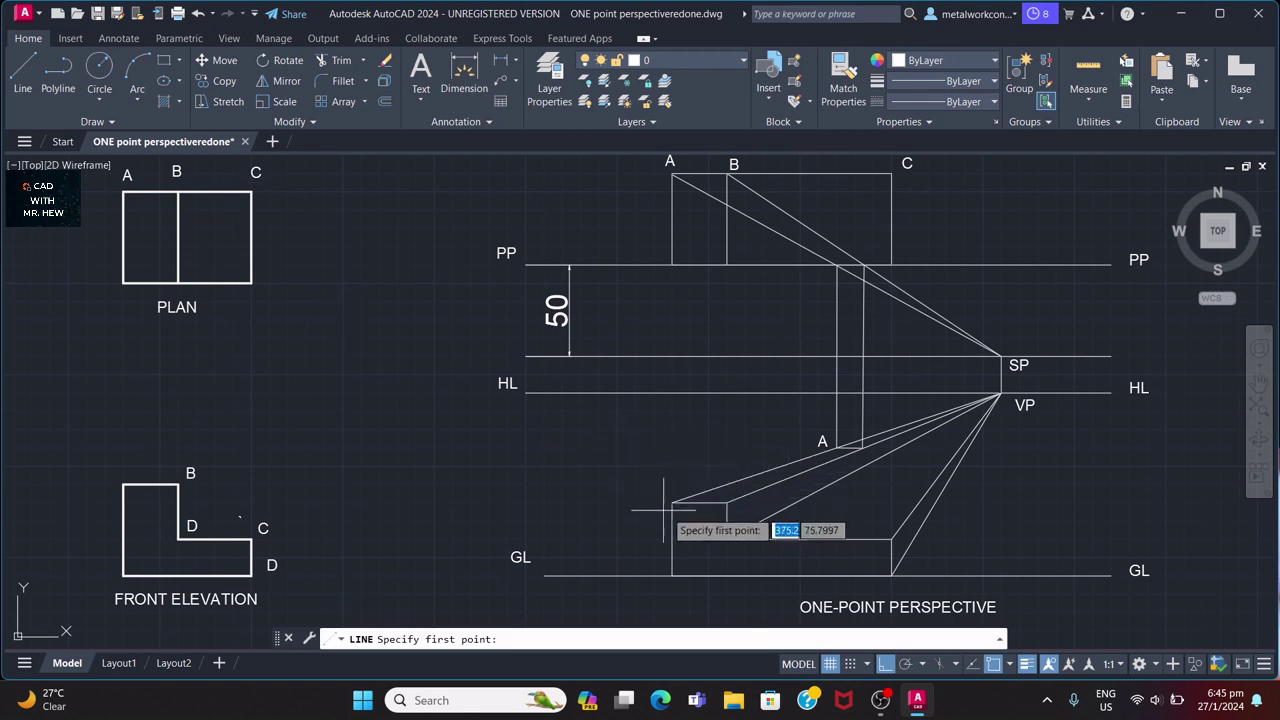
left_click(673, 502)
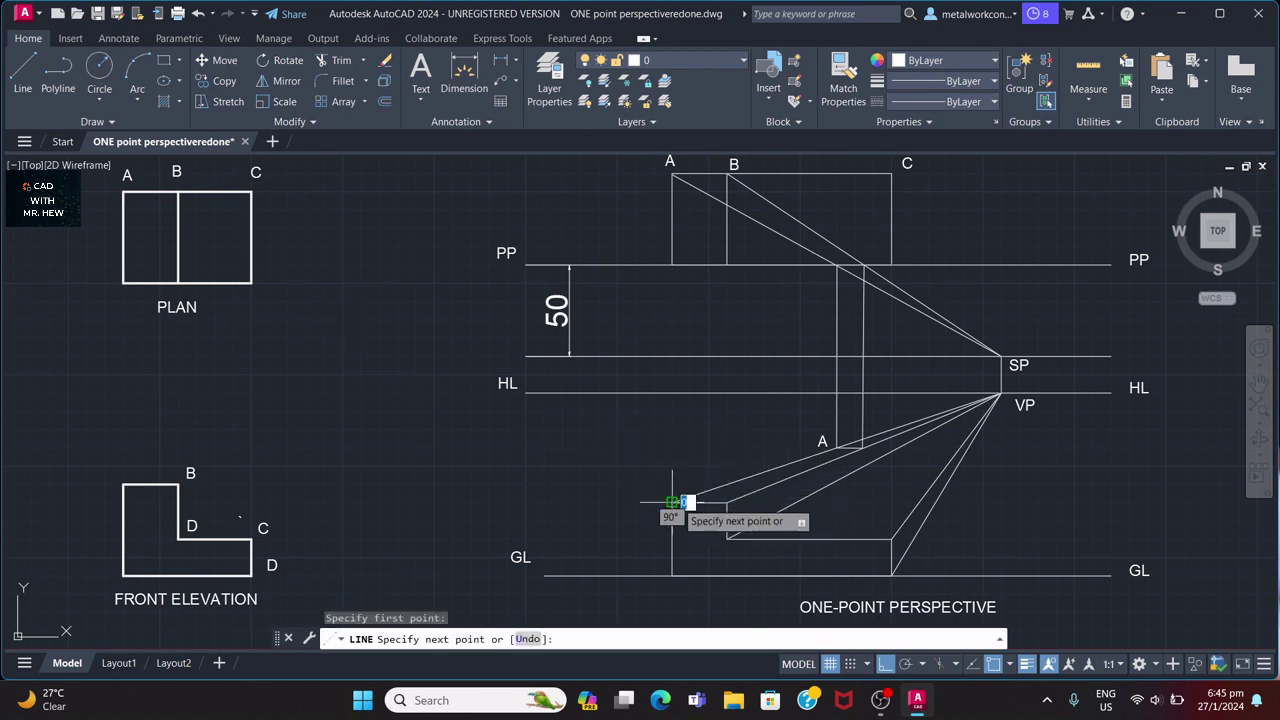
left_click(836, 447)
key("Return")
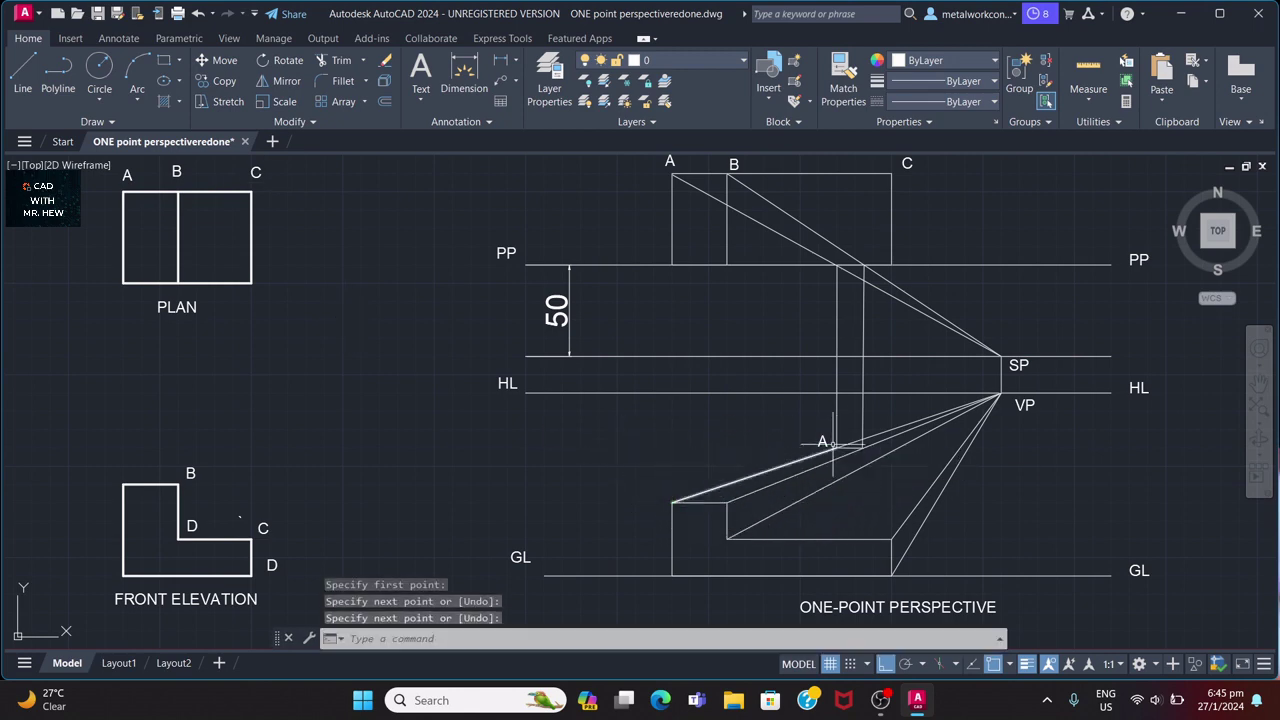
key("Return")
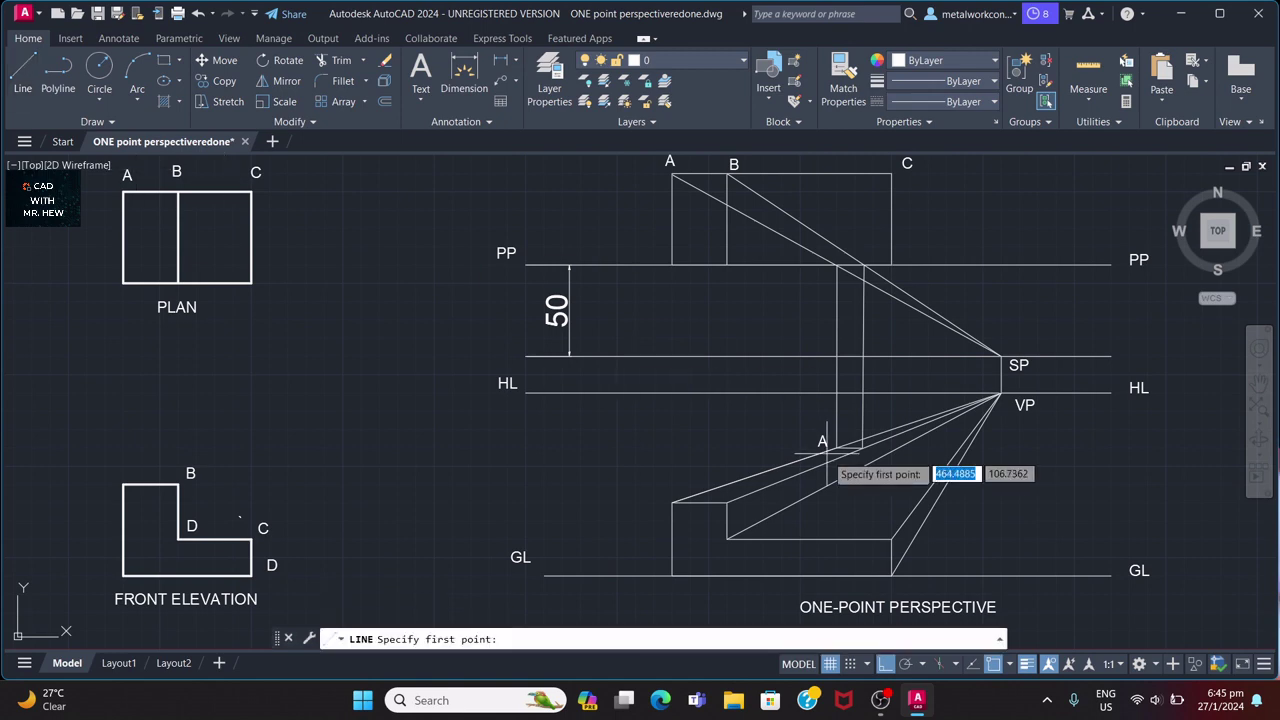
left_click(728, 501)
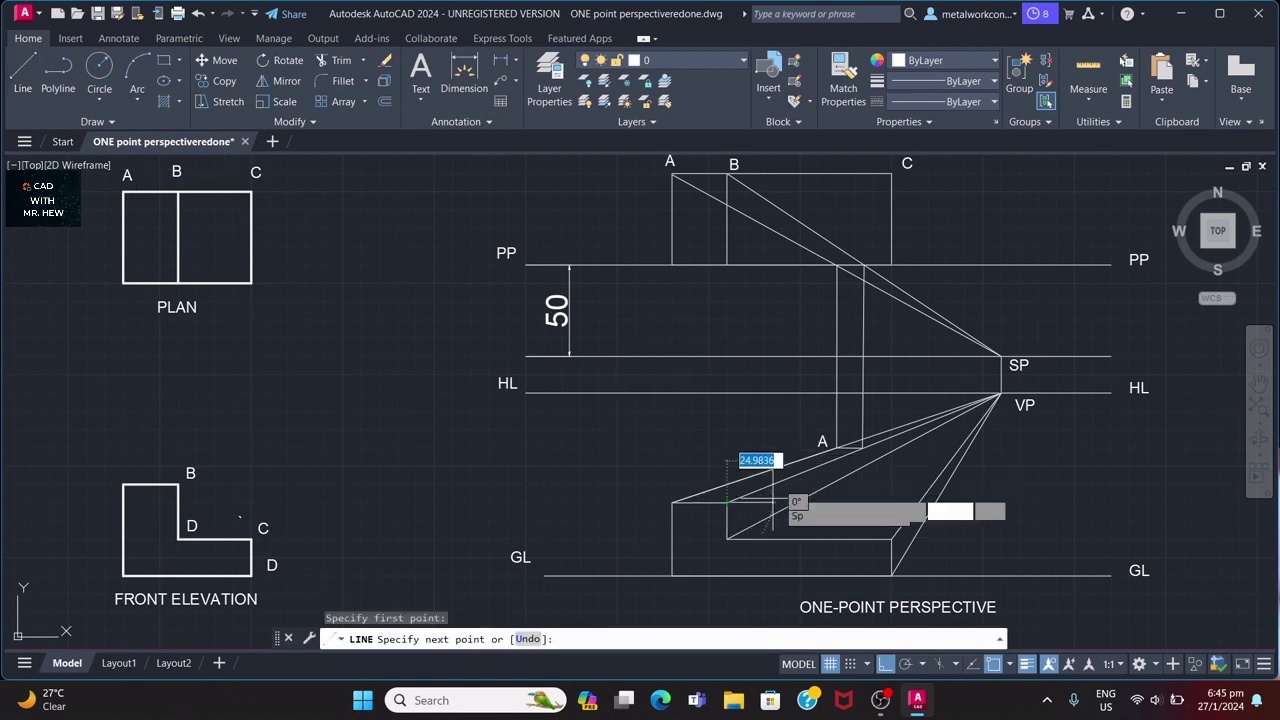
left_click(862, 450)
key("Return")
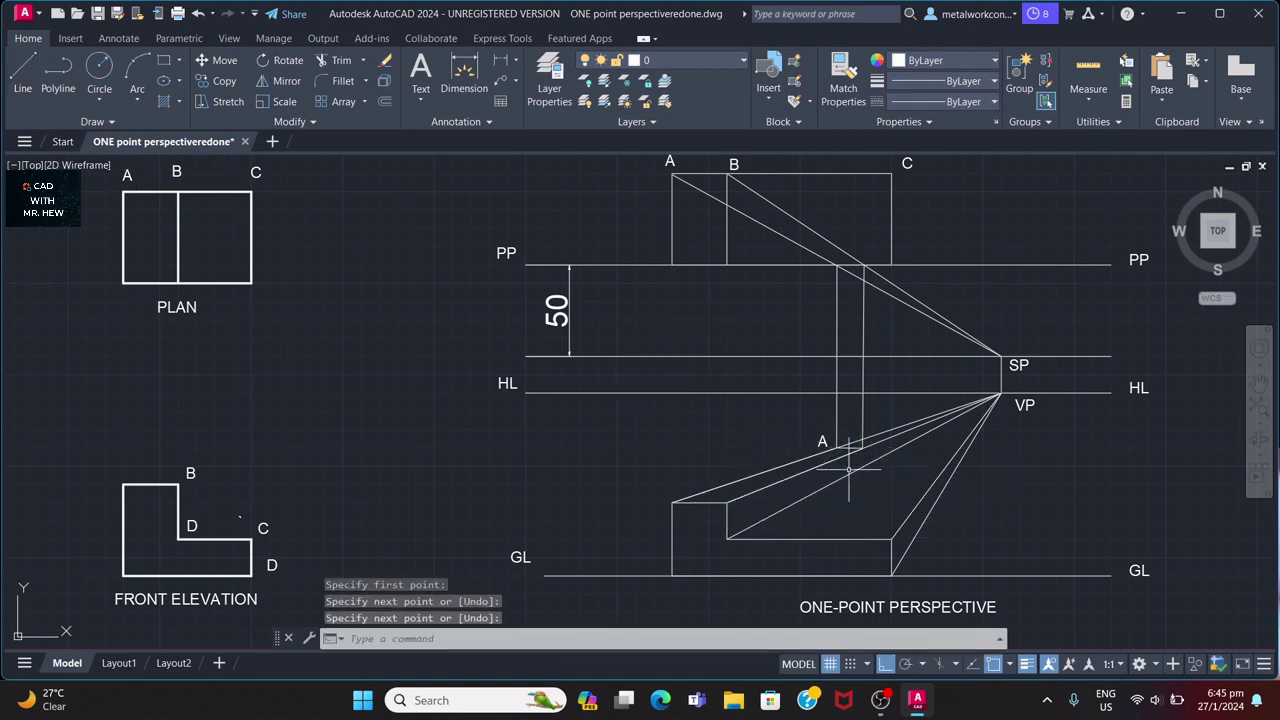
Select the perspective outline: both receding top edges, the front vertical edges and the step edge.
left_click(770, 483)
left_click(768, 470)
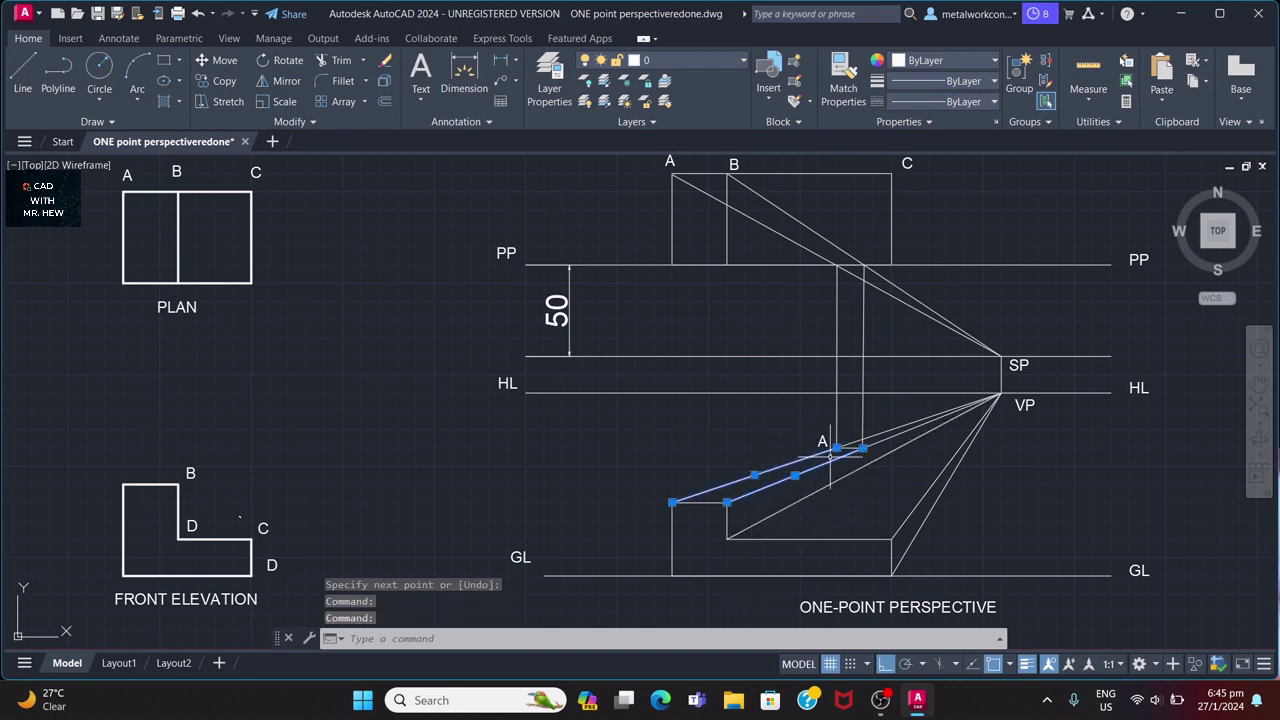
left_click(846, 447)
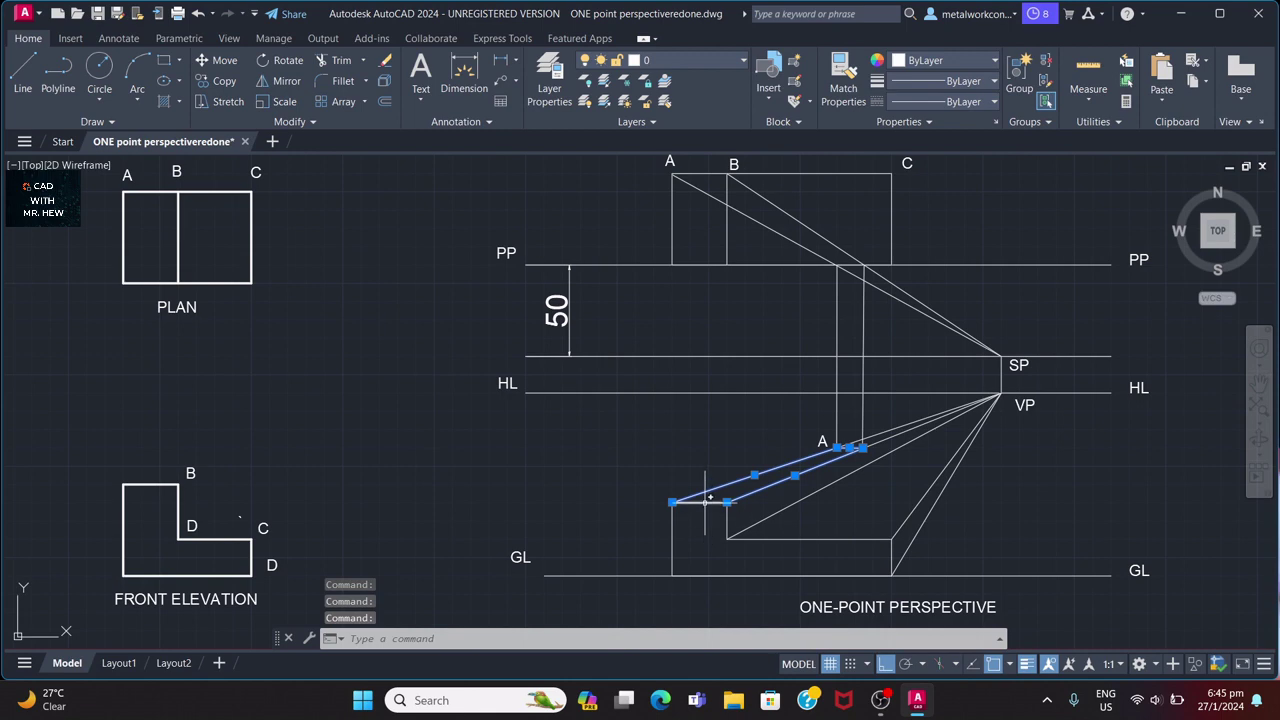
left_click(672, 530)
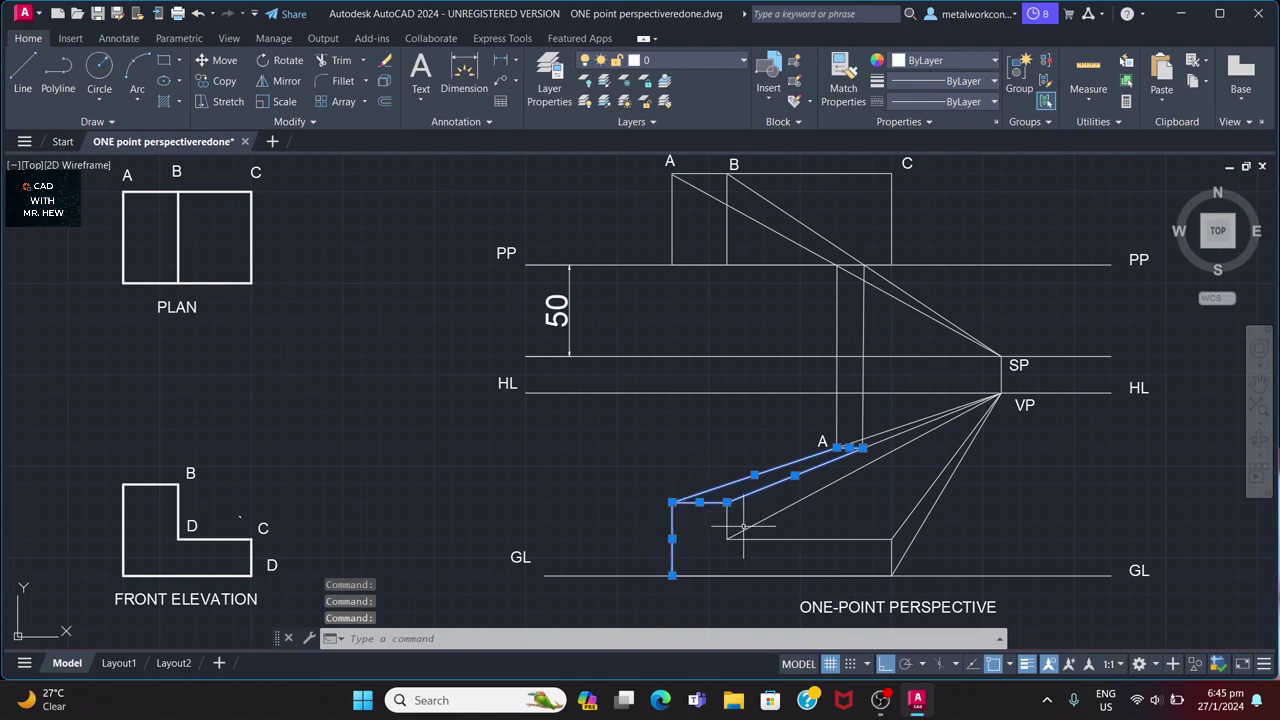
left_click(823, 538)
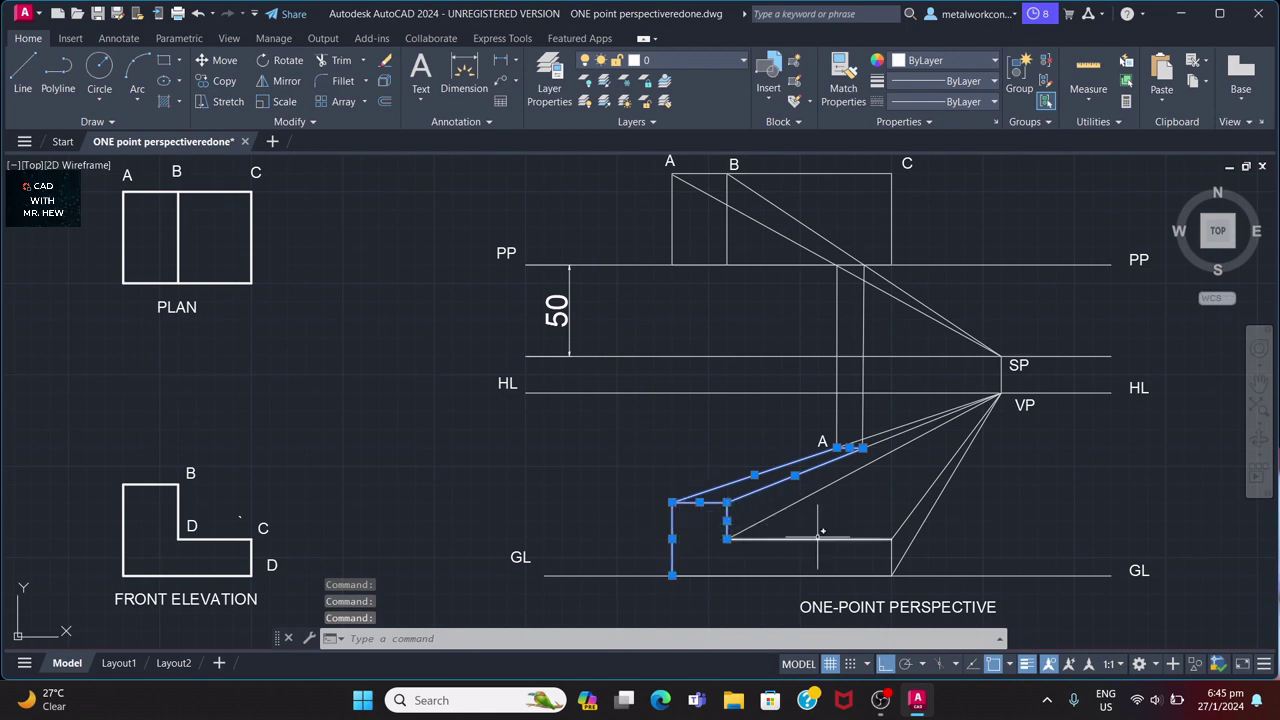
left_click(888, 562)
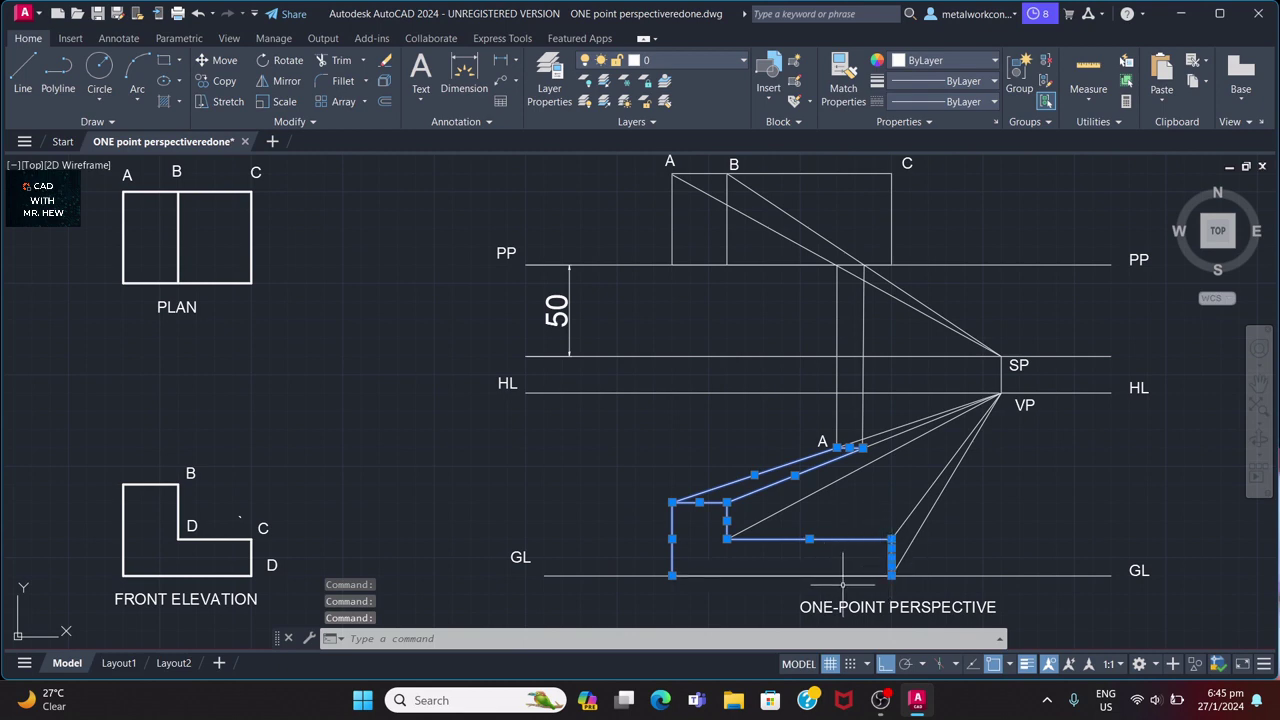
Add the bottom GL edge and move all selected outline edges to the 'outline' layer.
left_click(842, 575)
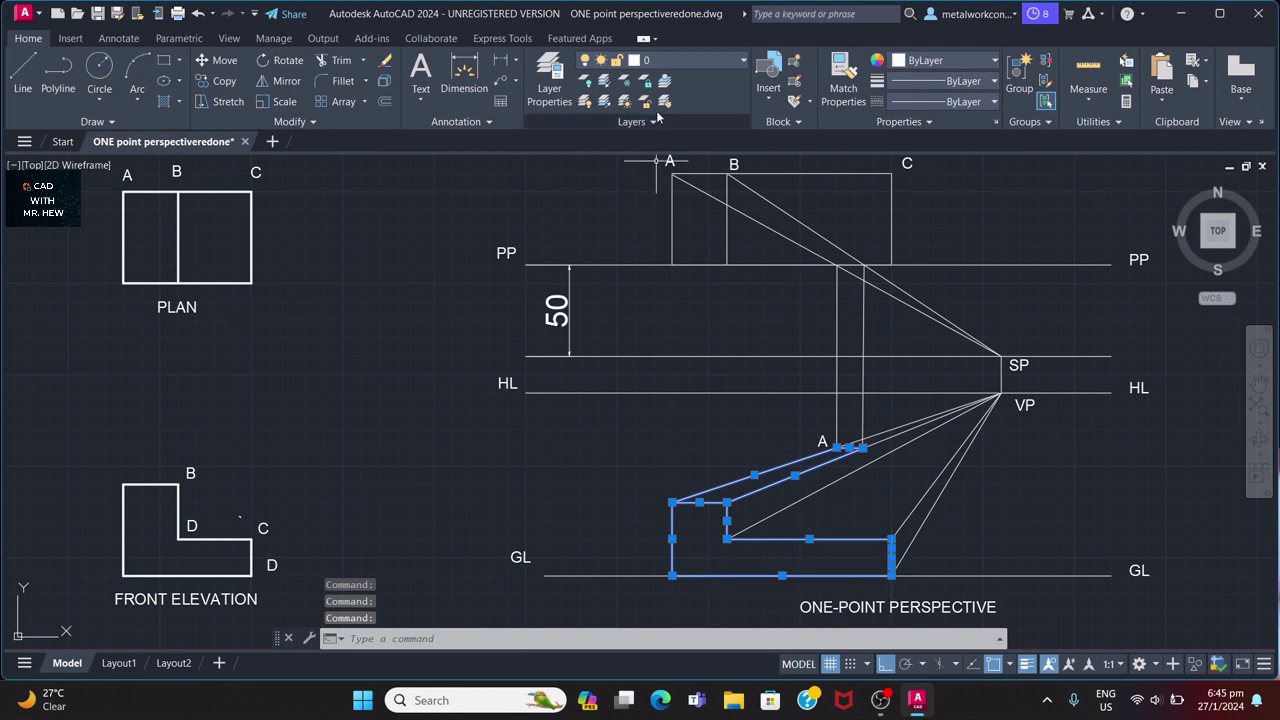
left_click(667, 62)
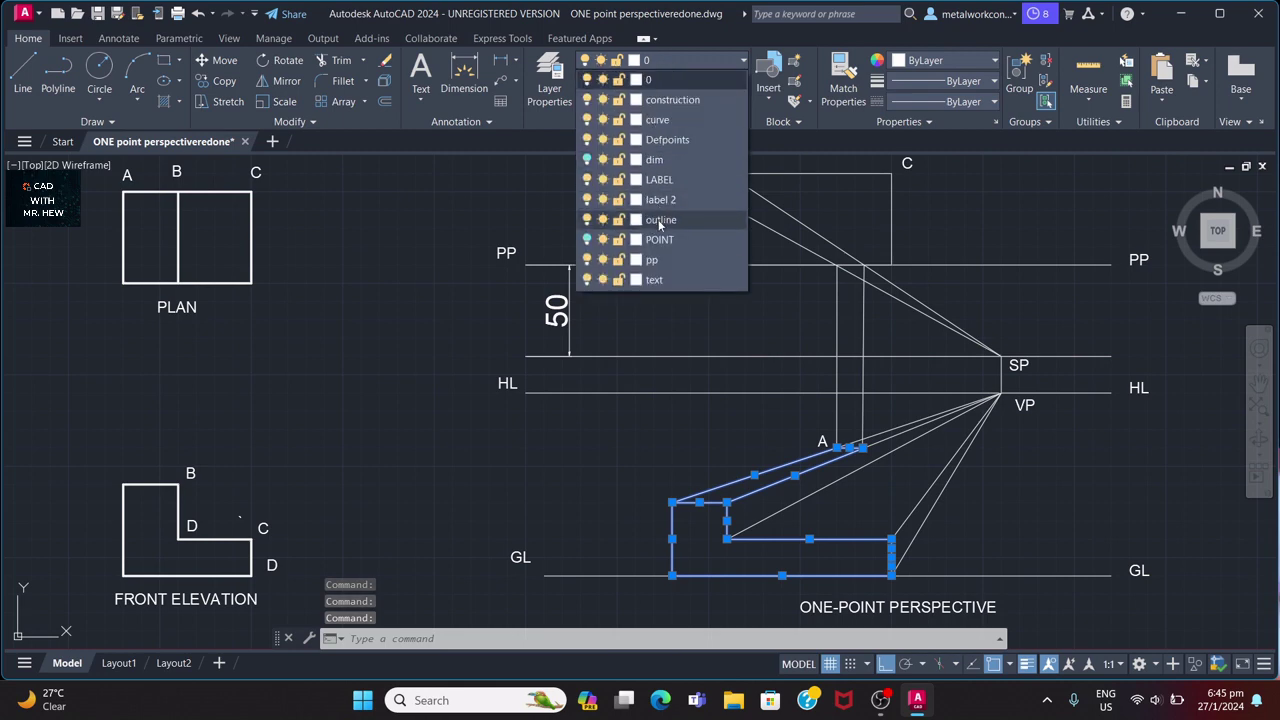
left_click(660, 219)
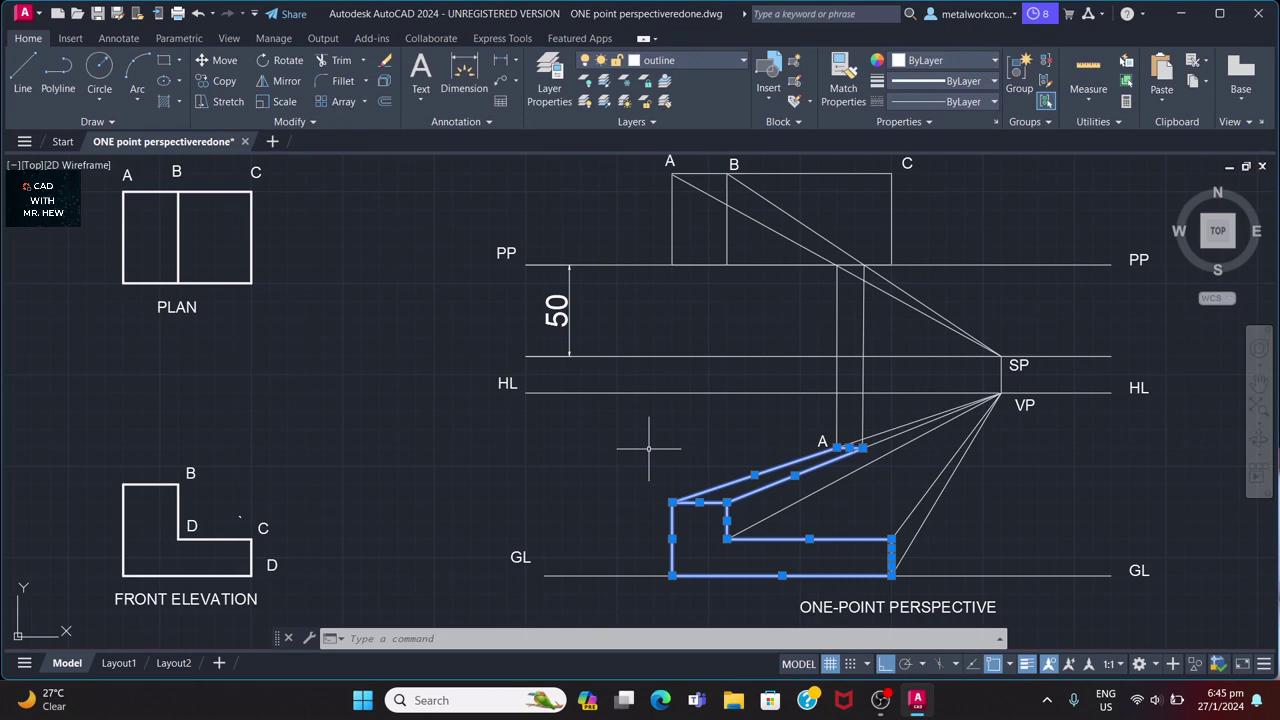
key("Escape")
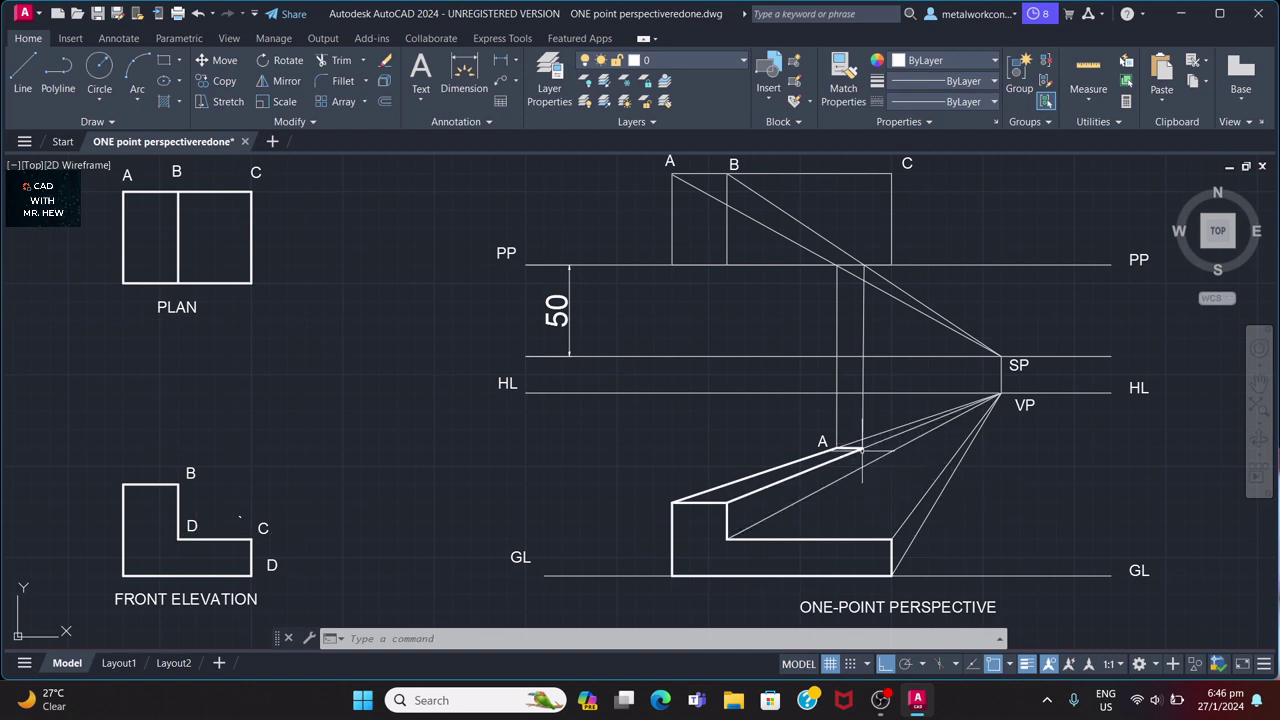
Inspect the projector from PP down to A and the ray from VP to the inner corner.
left_click(866, 402)
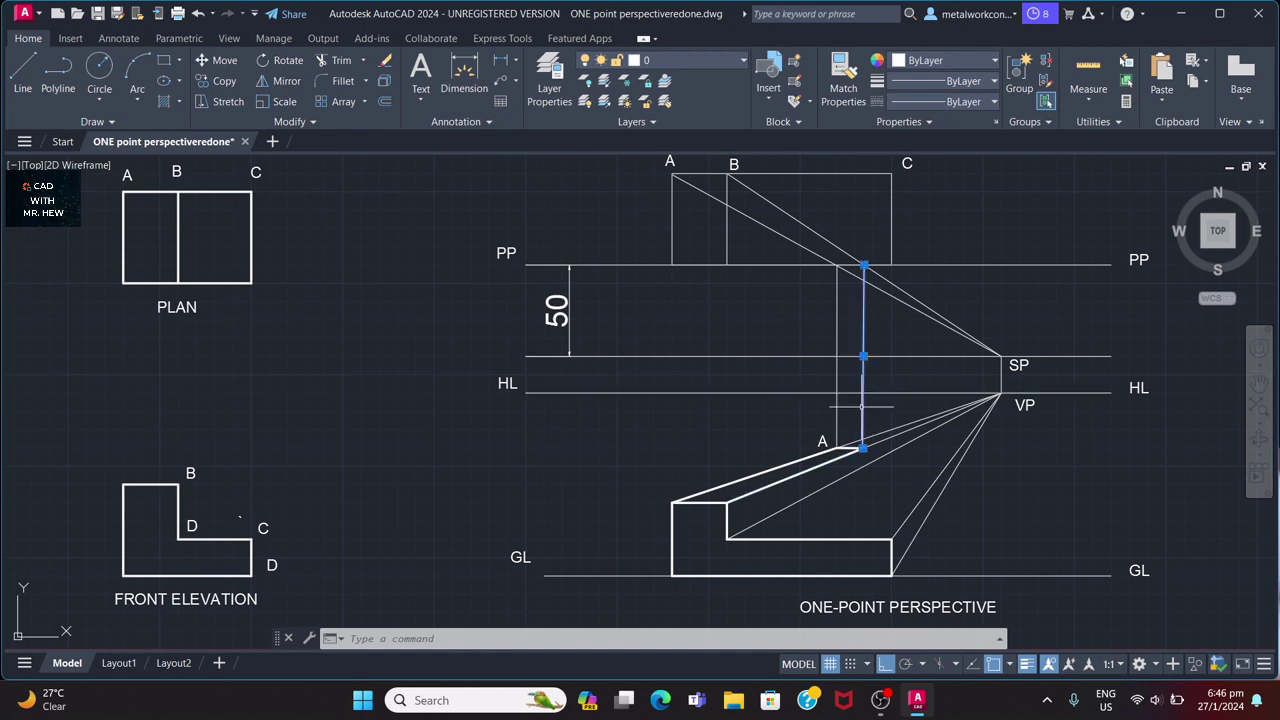
left_click(880, 440)
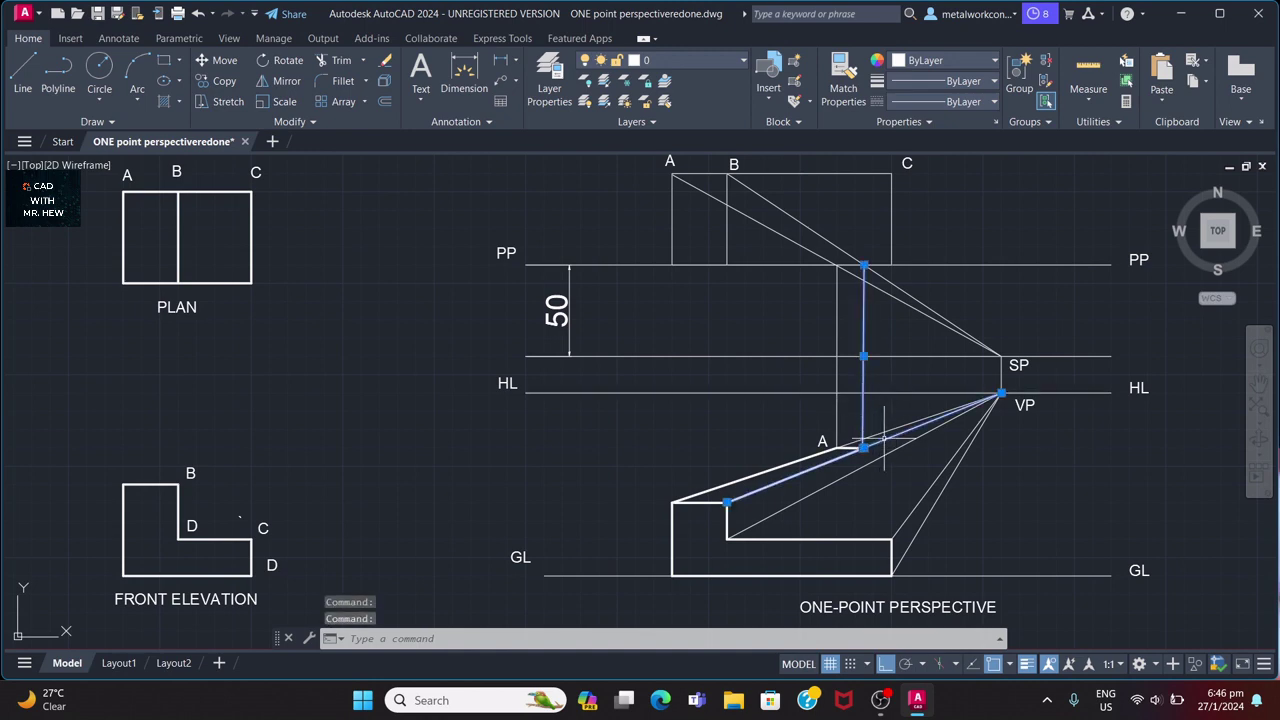
key("Escape")
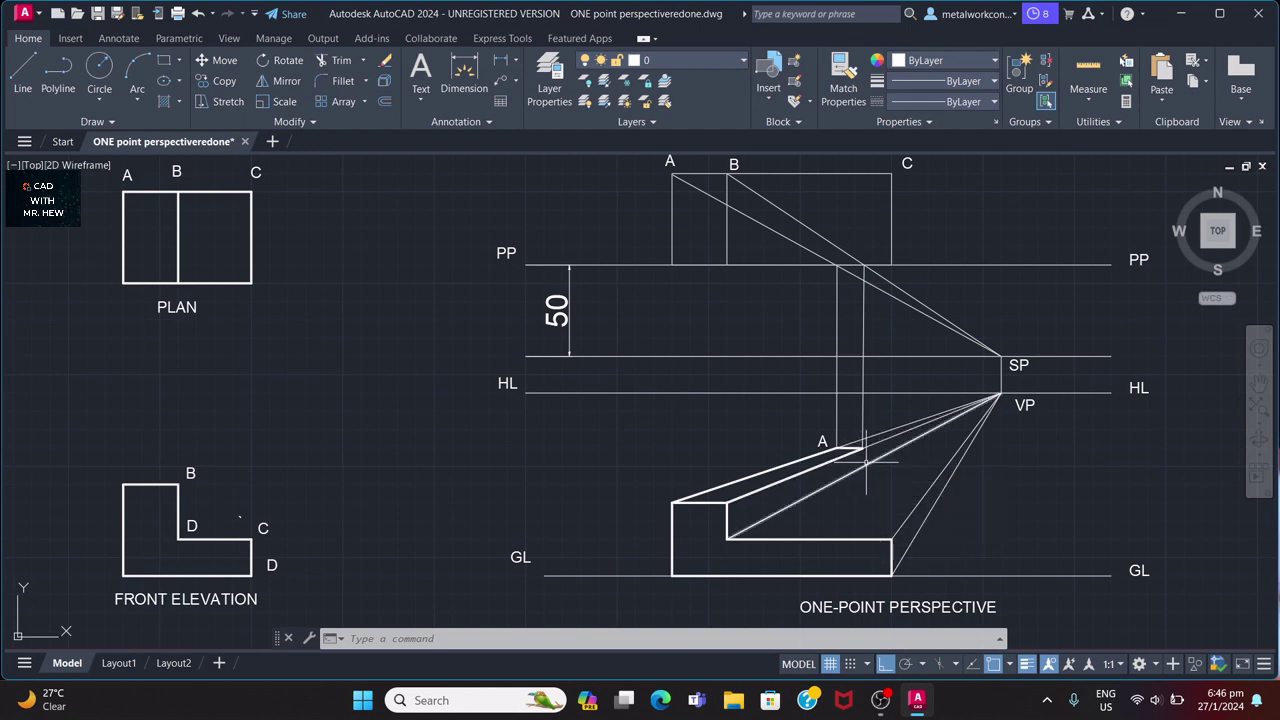
left_click(864, 405)
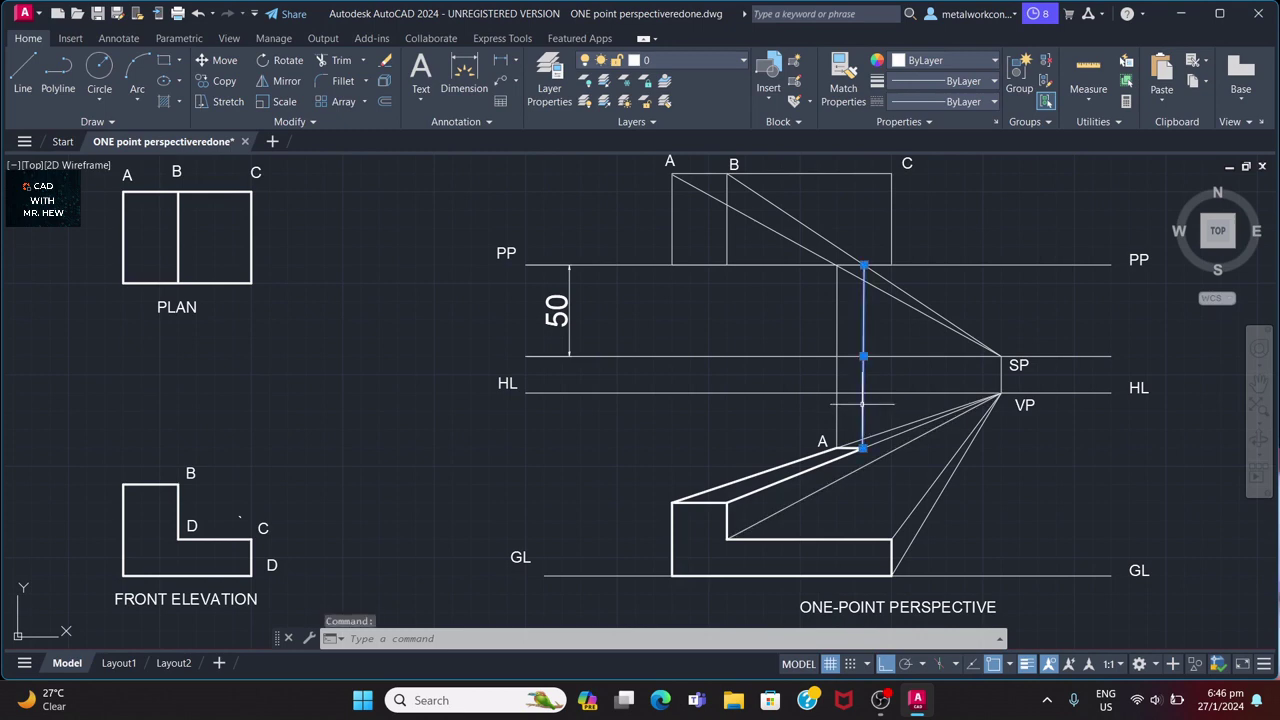
left_click(888, 453)
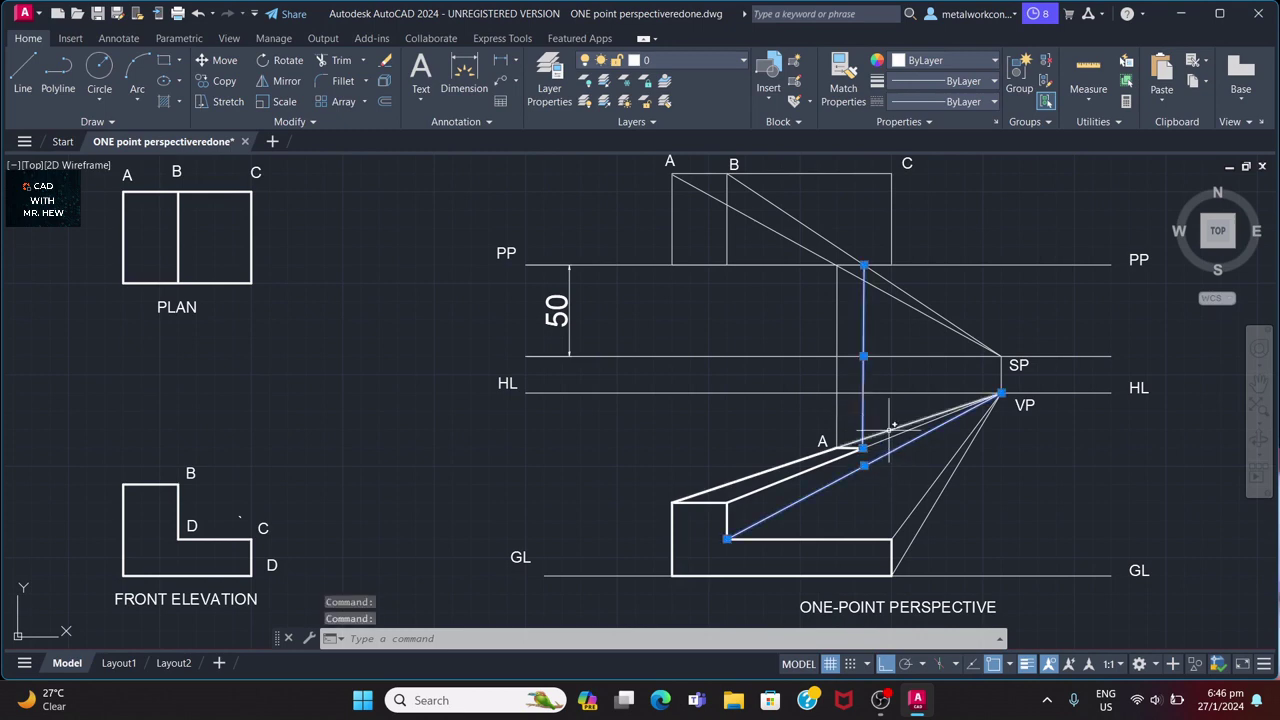
key("Escape")
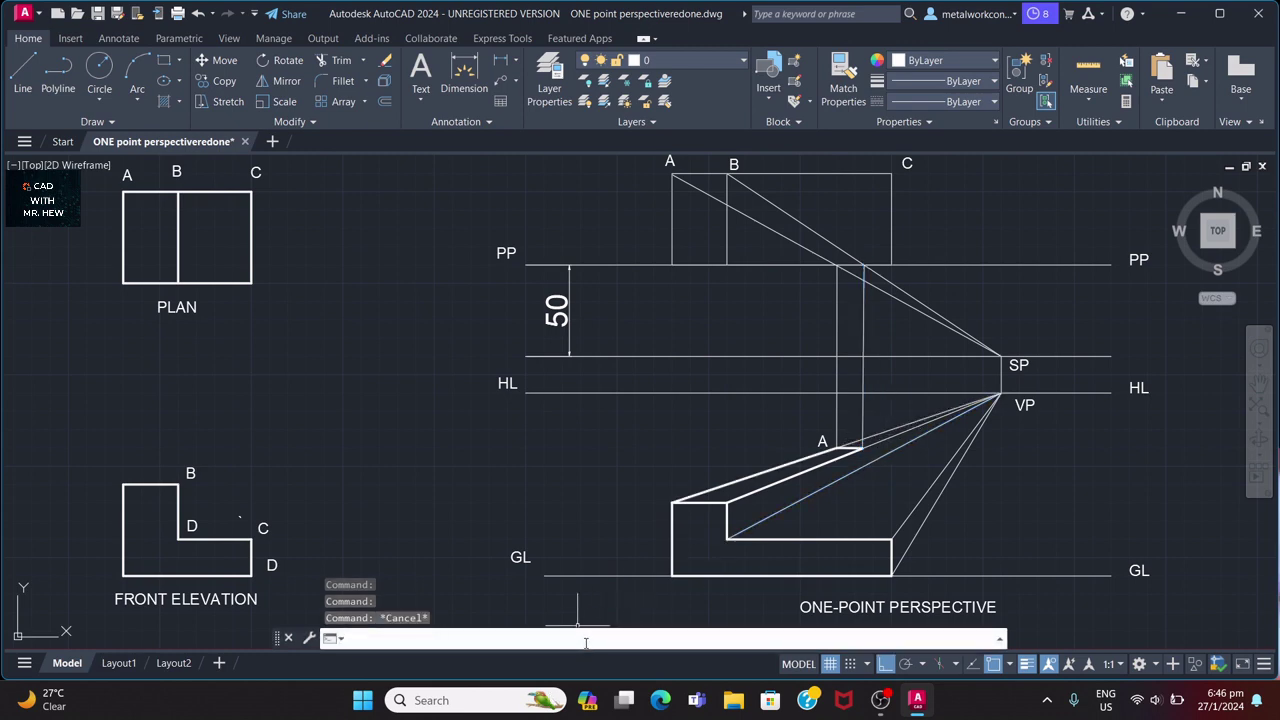
EXTEND the projector below A down to the VP-to-inner-corner ray.
type("EXTEND")
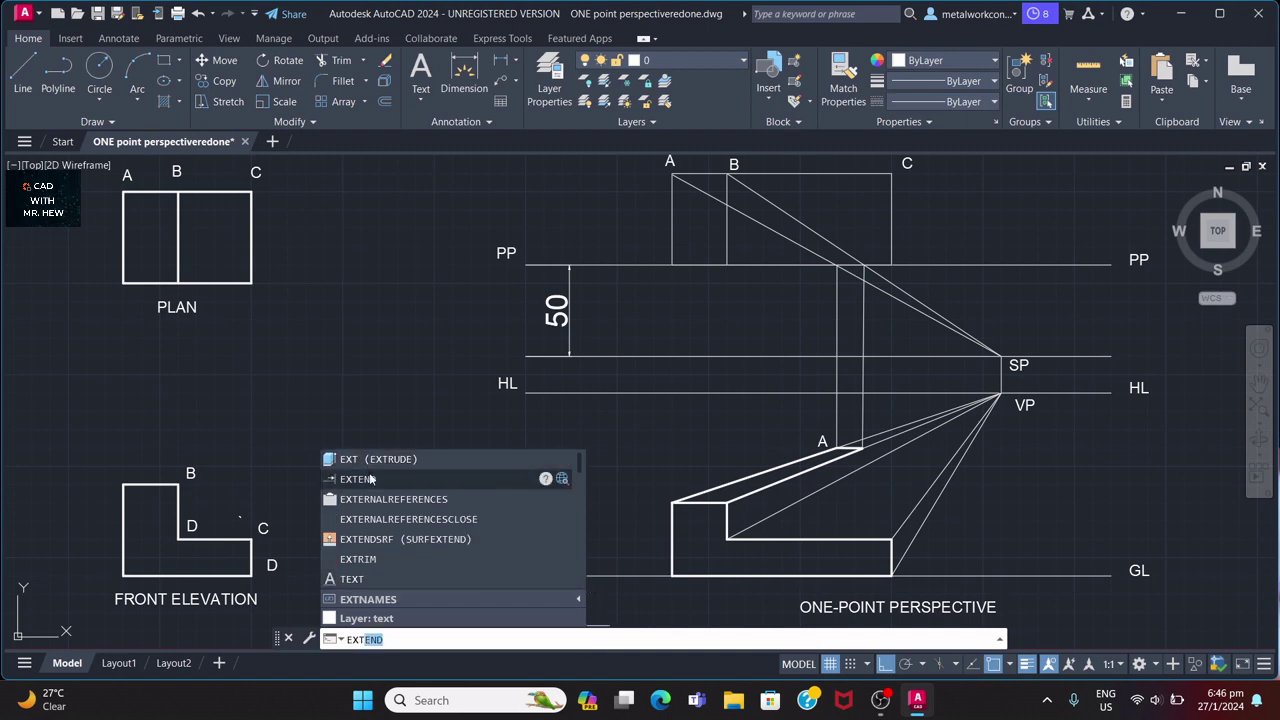
left_click(369, 476)
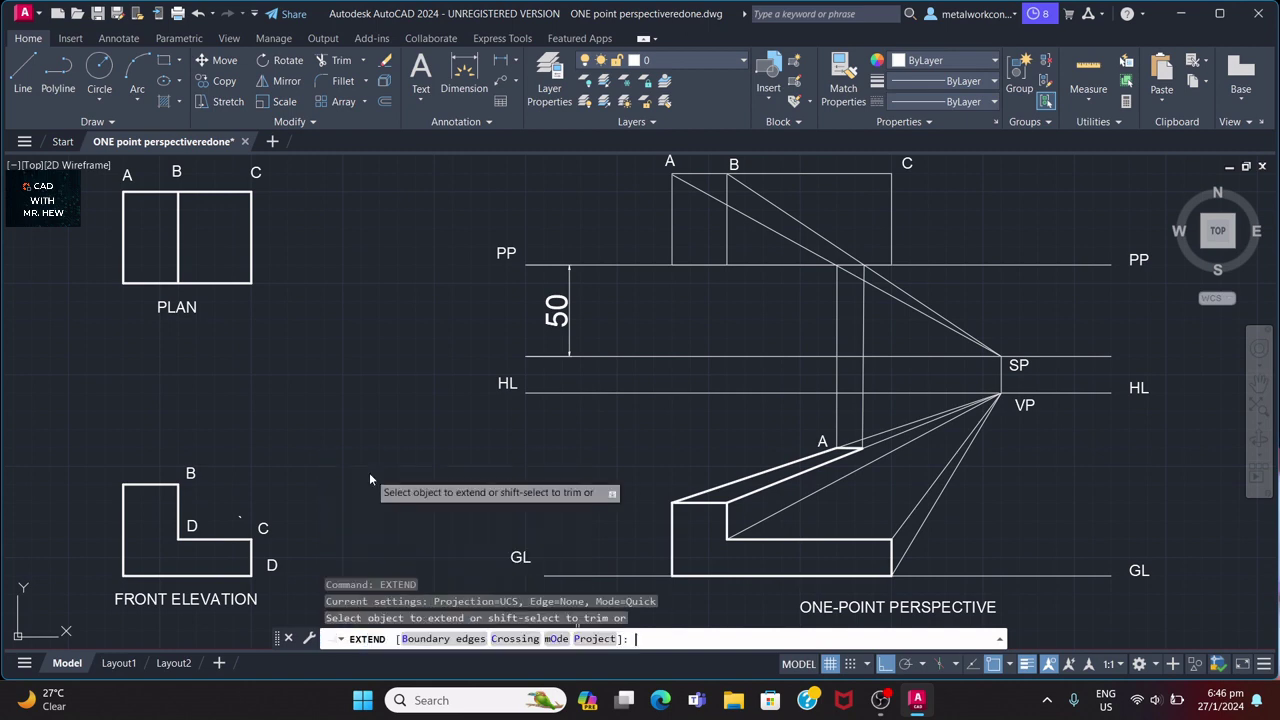
left_click(862, 412)
left_click(862, 412)
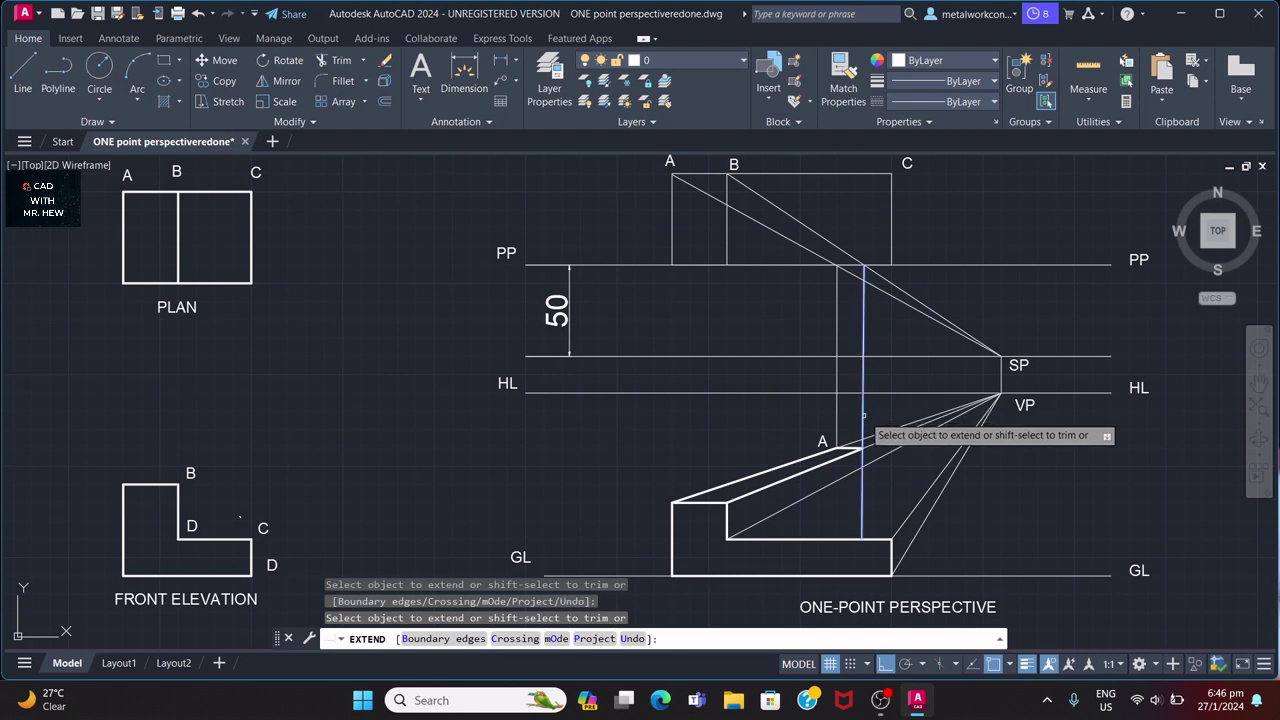
left_click(872, 490)
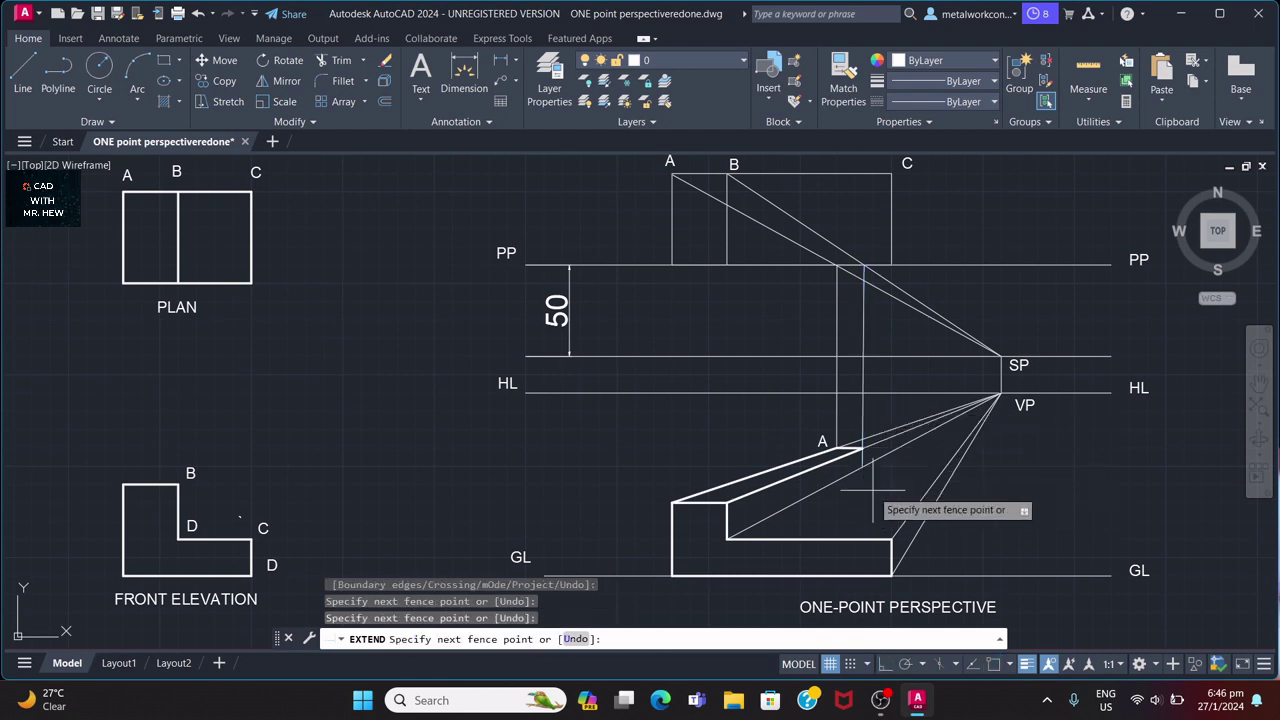
key("Return")
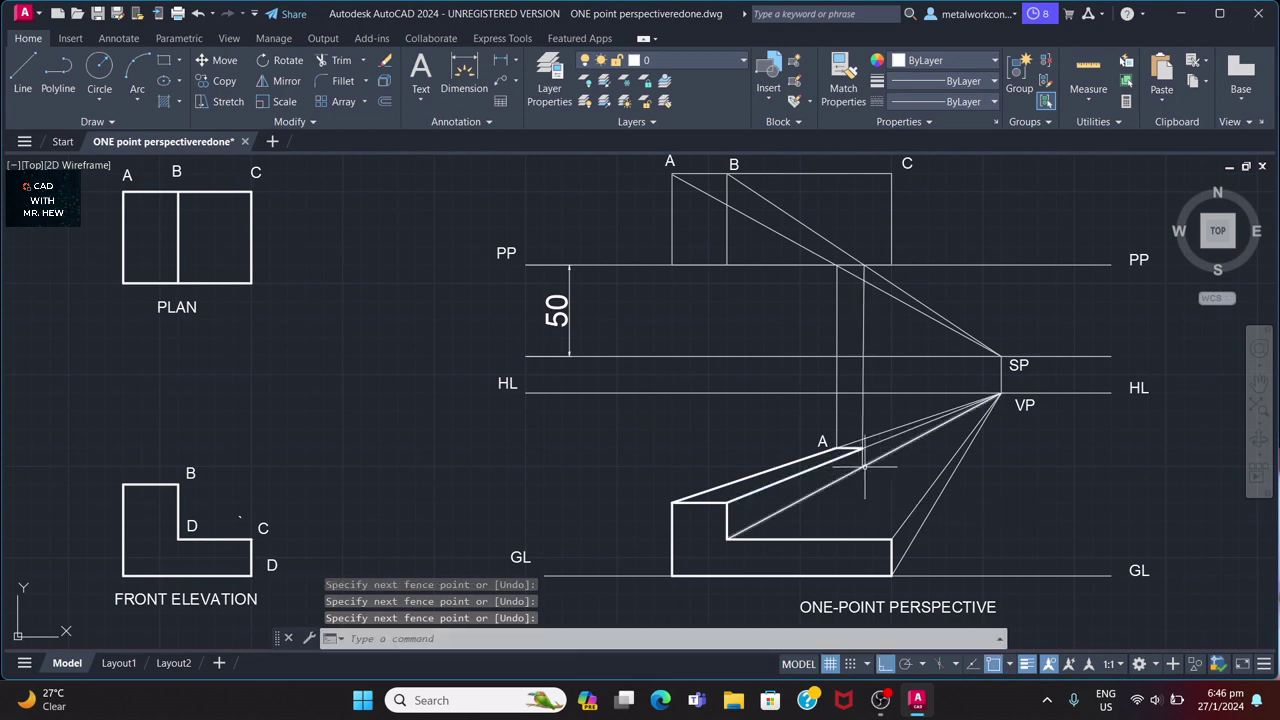
Verify the extended projector against the VP ray, then start a single-line text label.
left_click(864, 466)
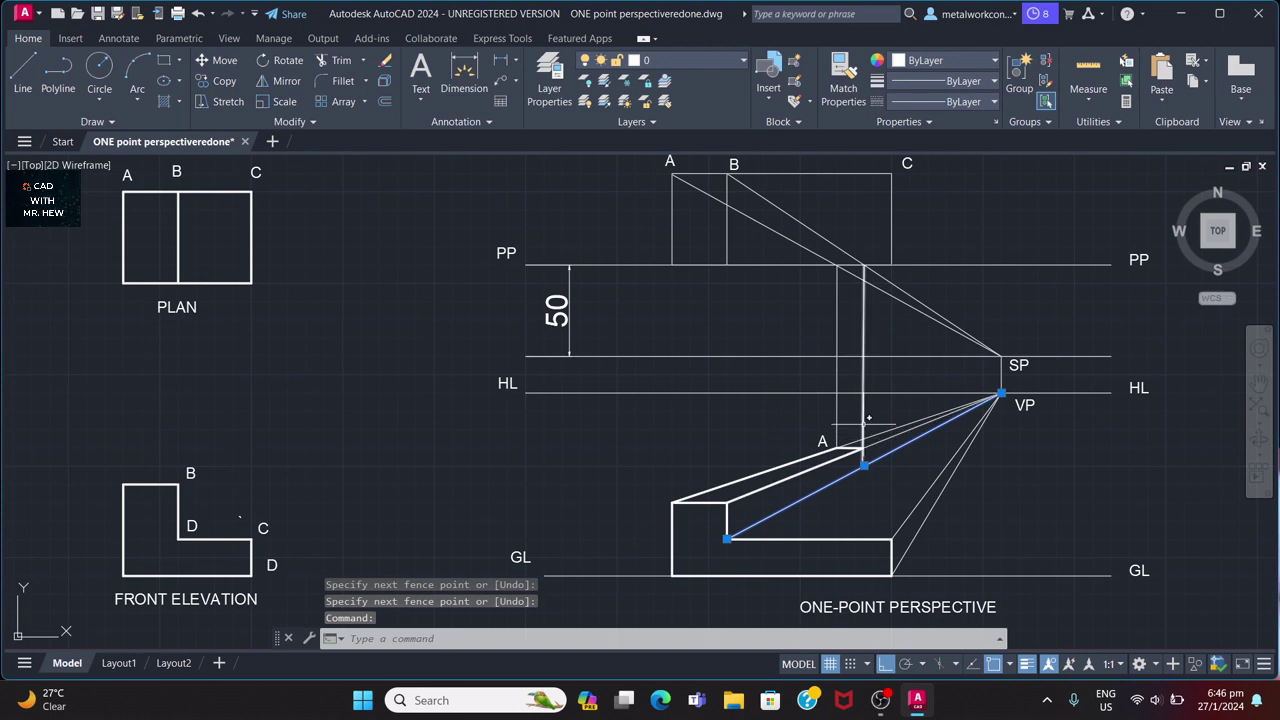
left_click(865, 418)
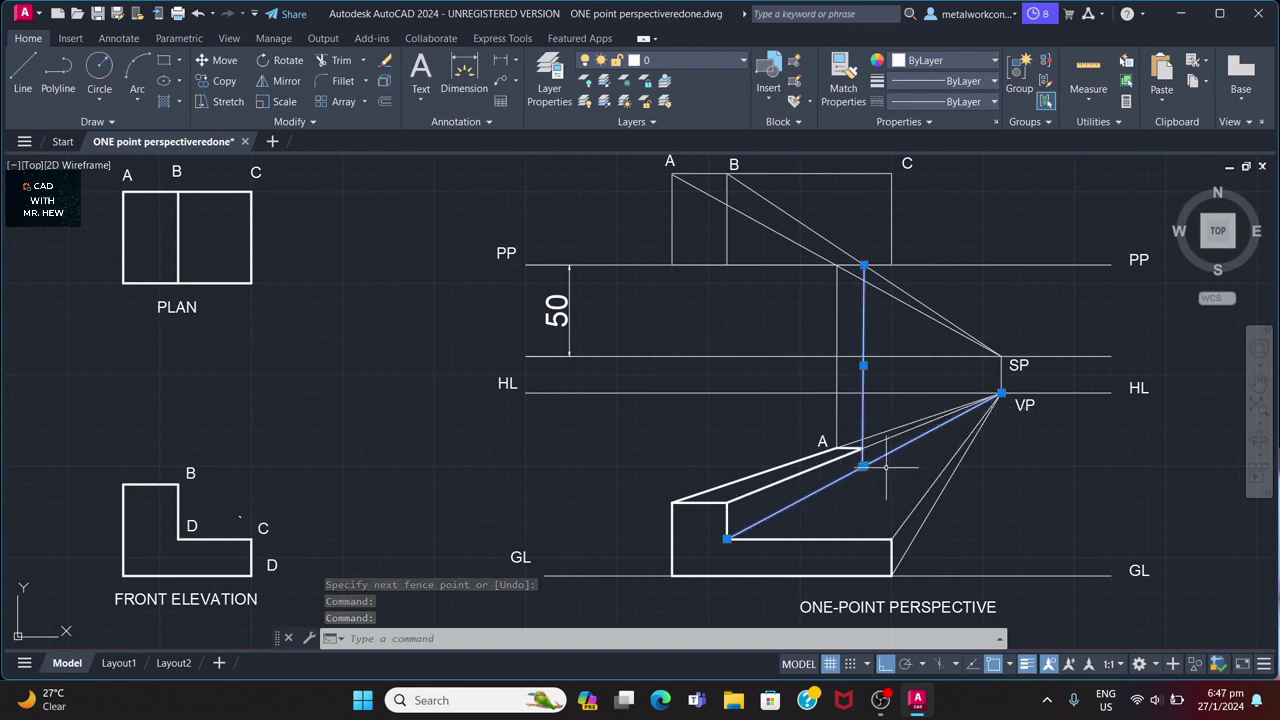
key("Escape")
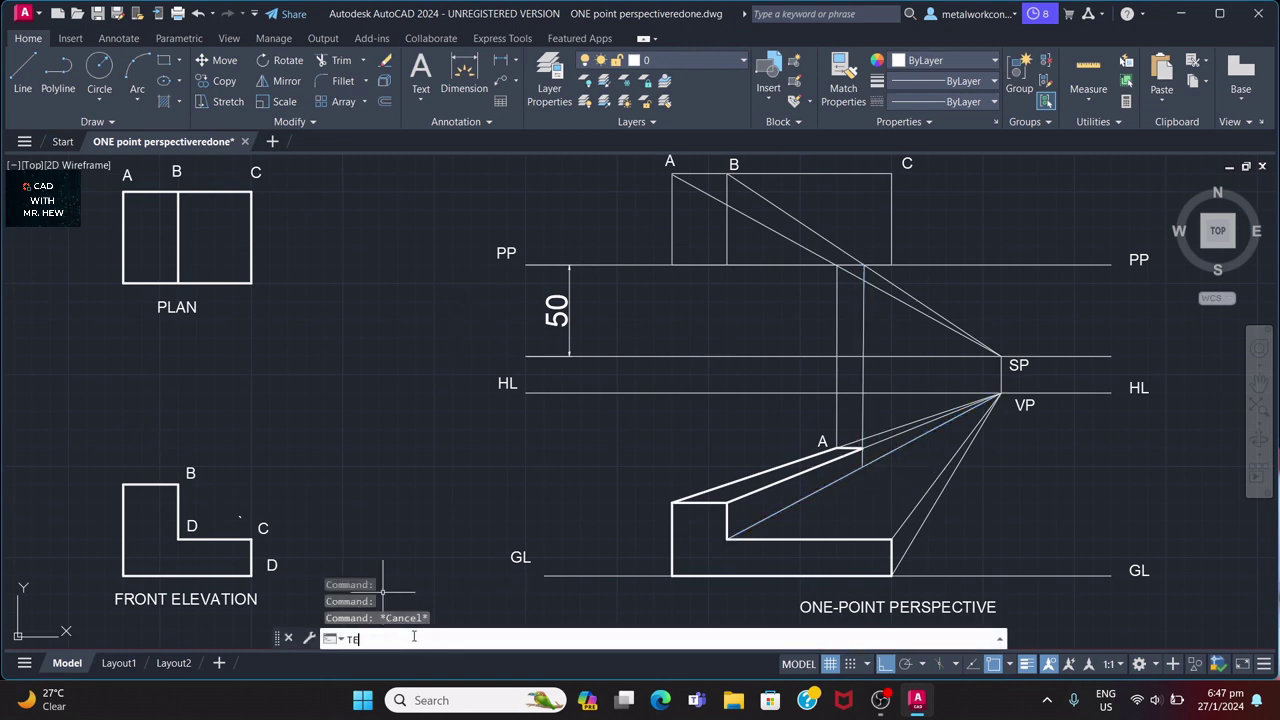
key("Return")
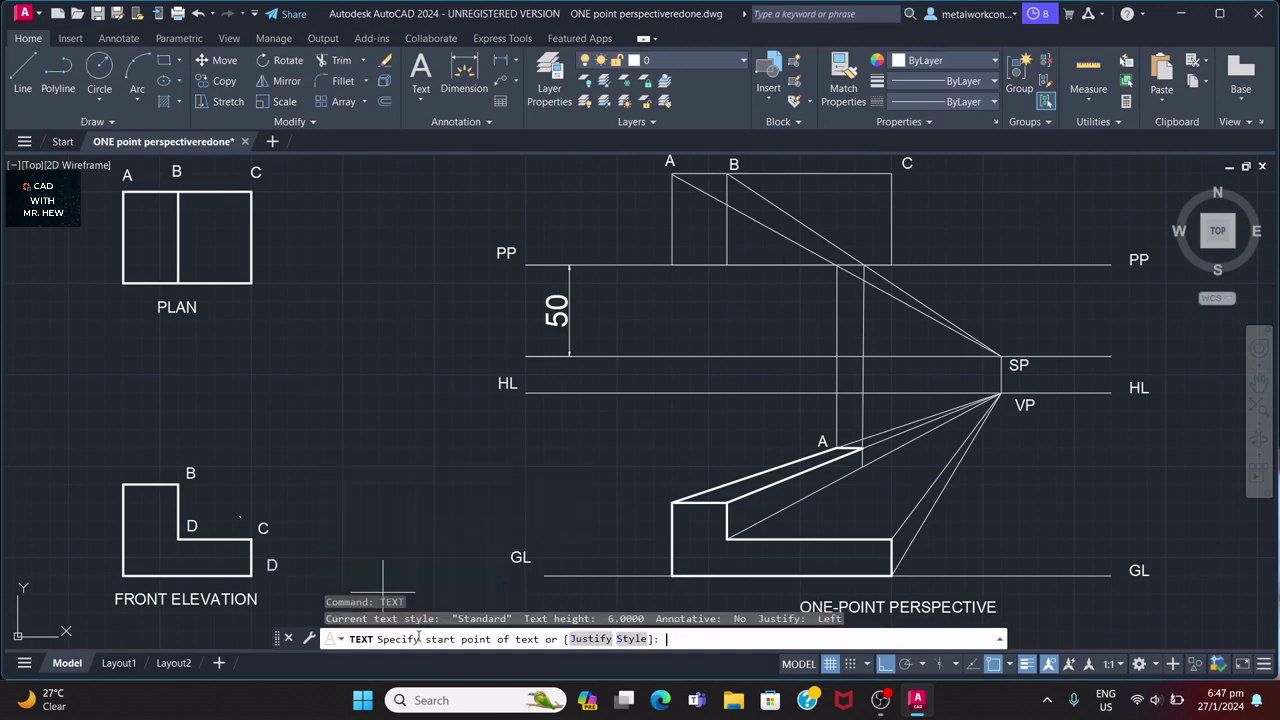
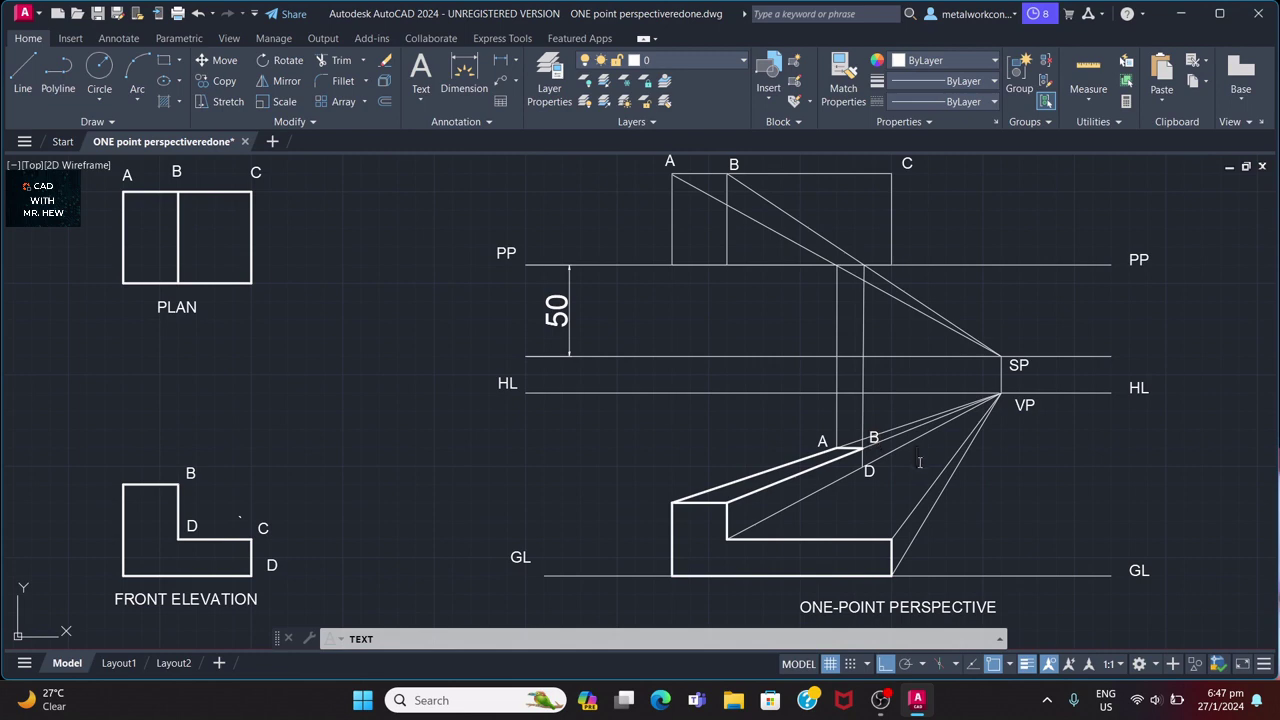
Draw a projector line from plan corner C to the station point SP.
key("Return")
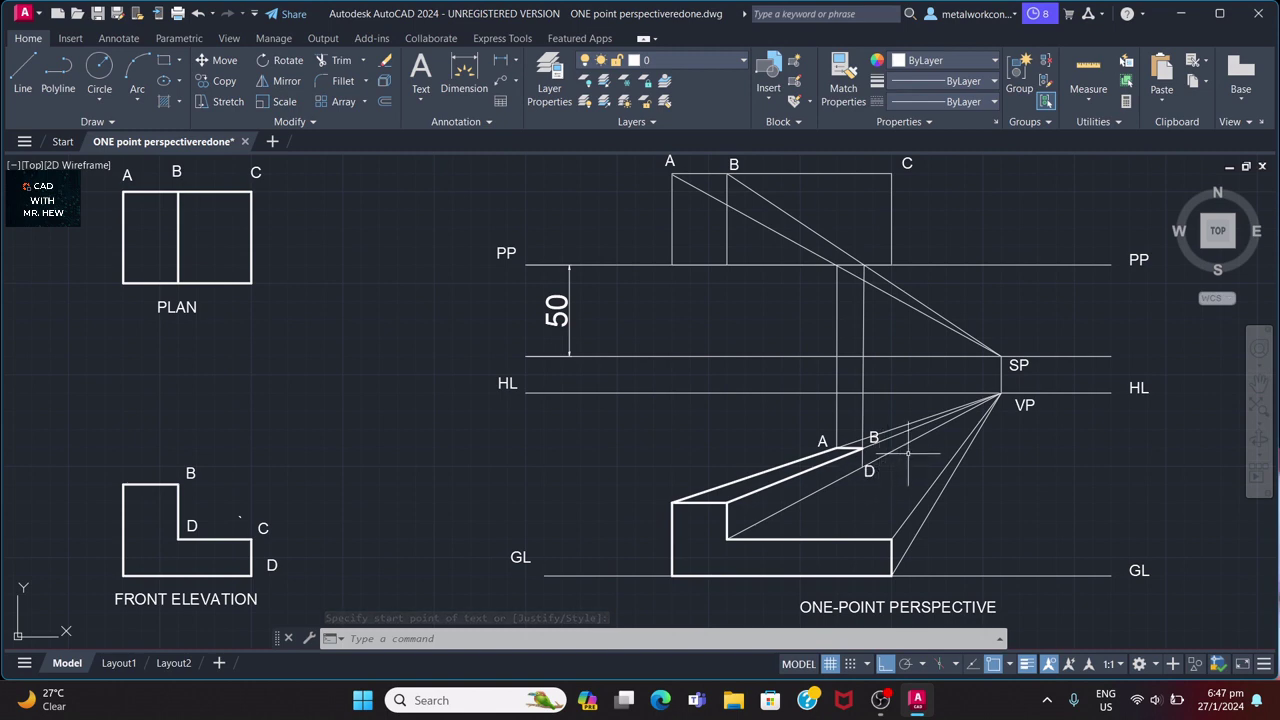
left_click(24, 72)
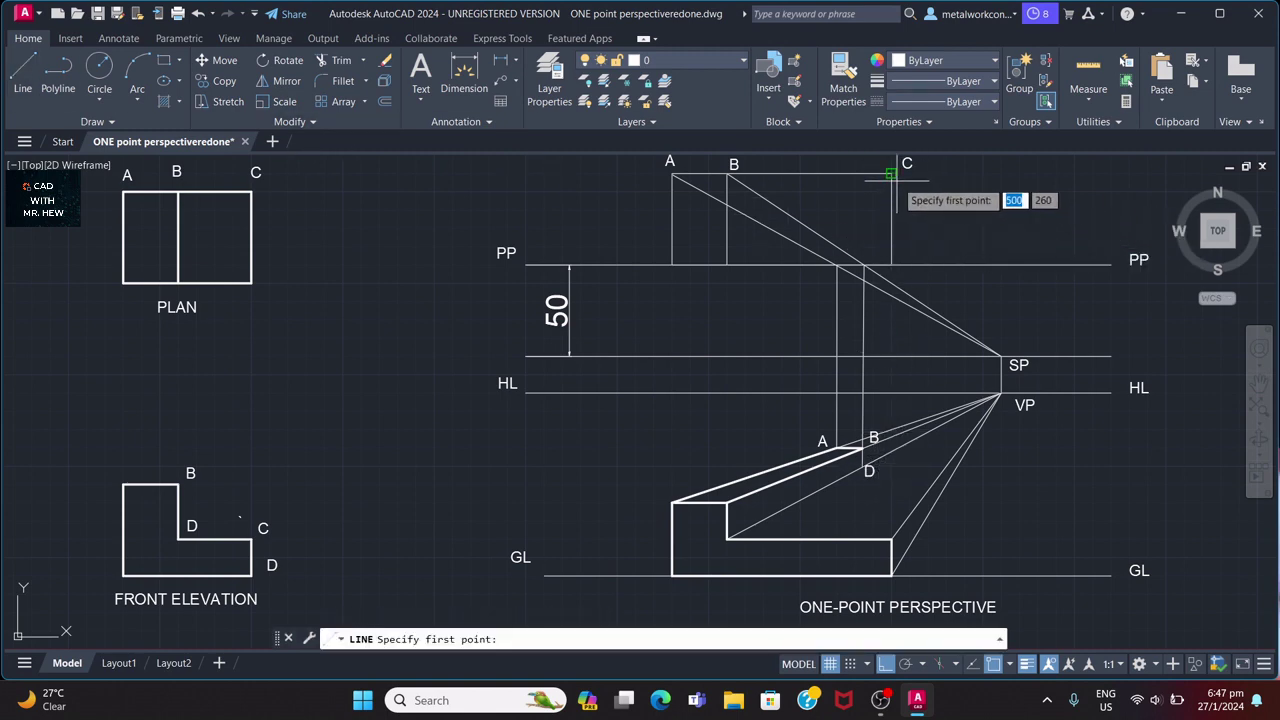
left_click(891, 174)
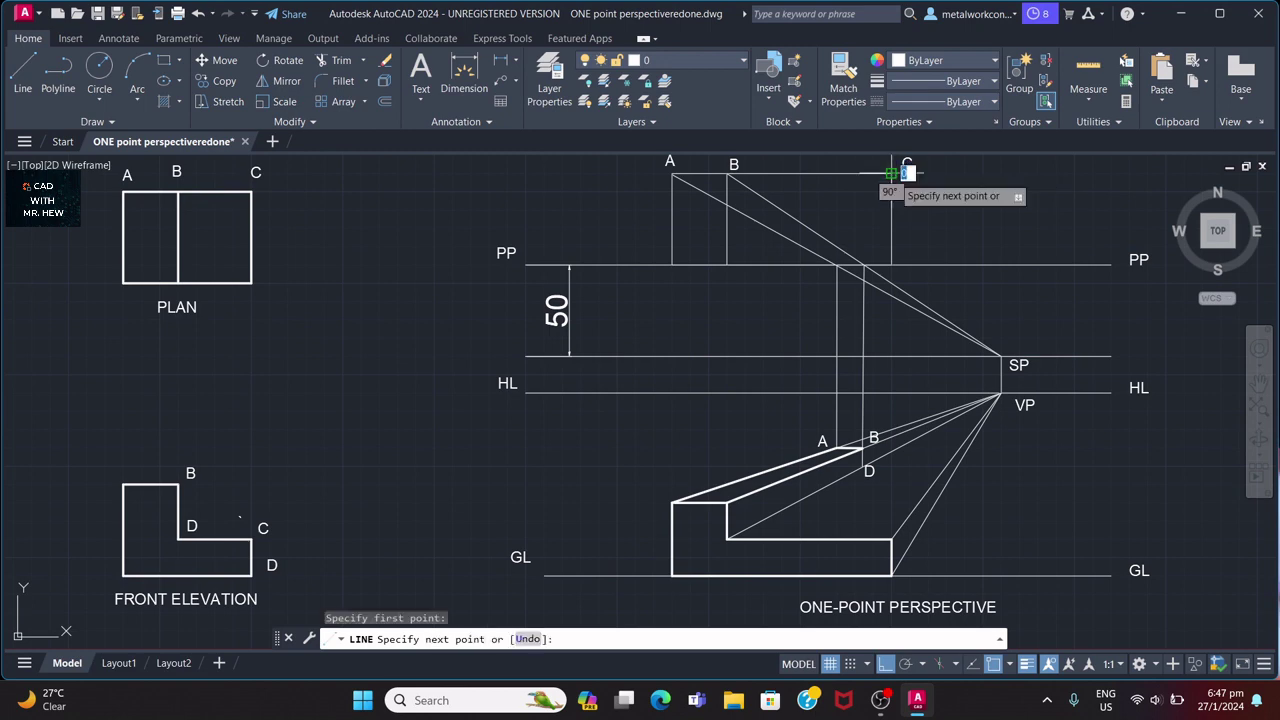
left_click(1002, 356)
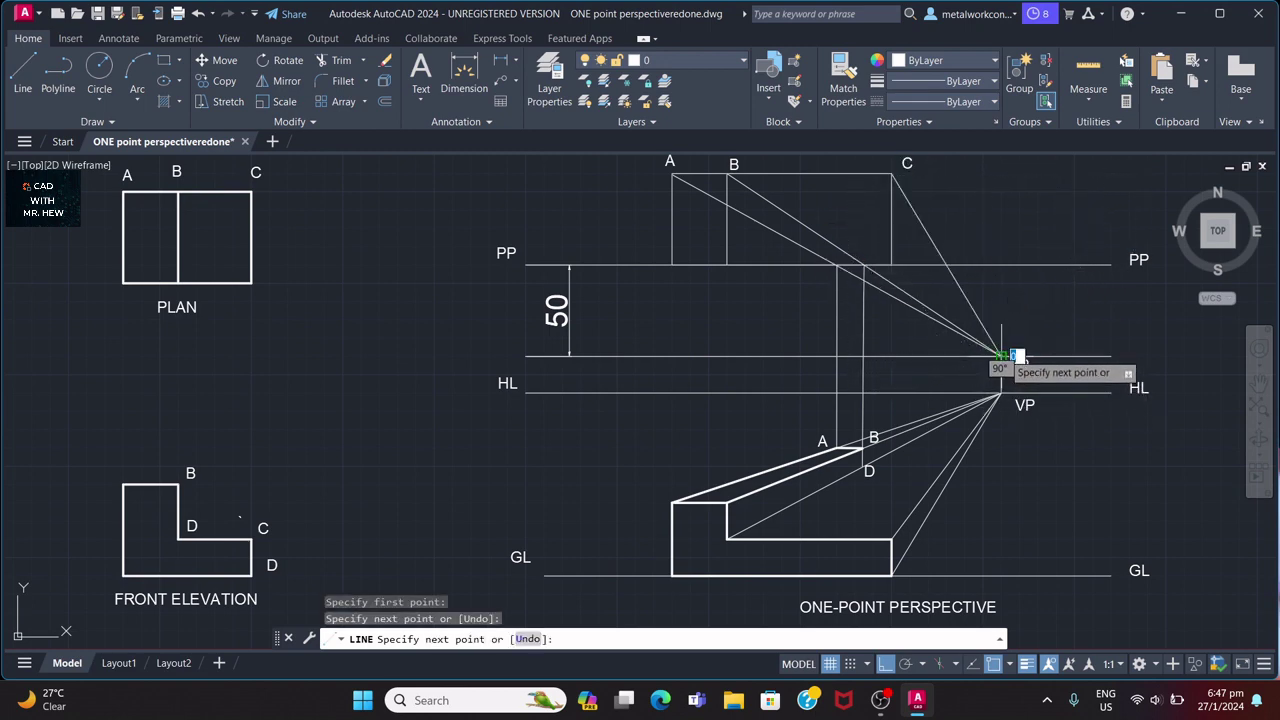
key("Return")
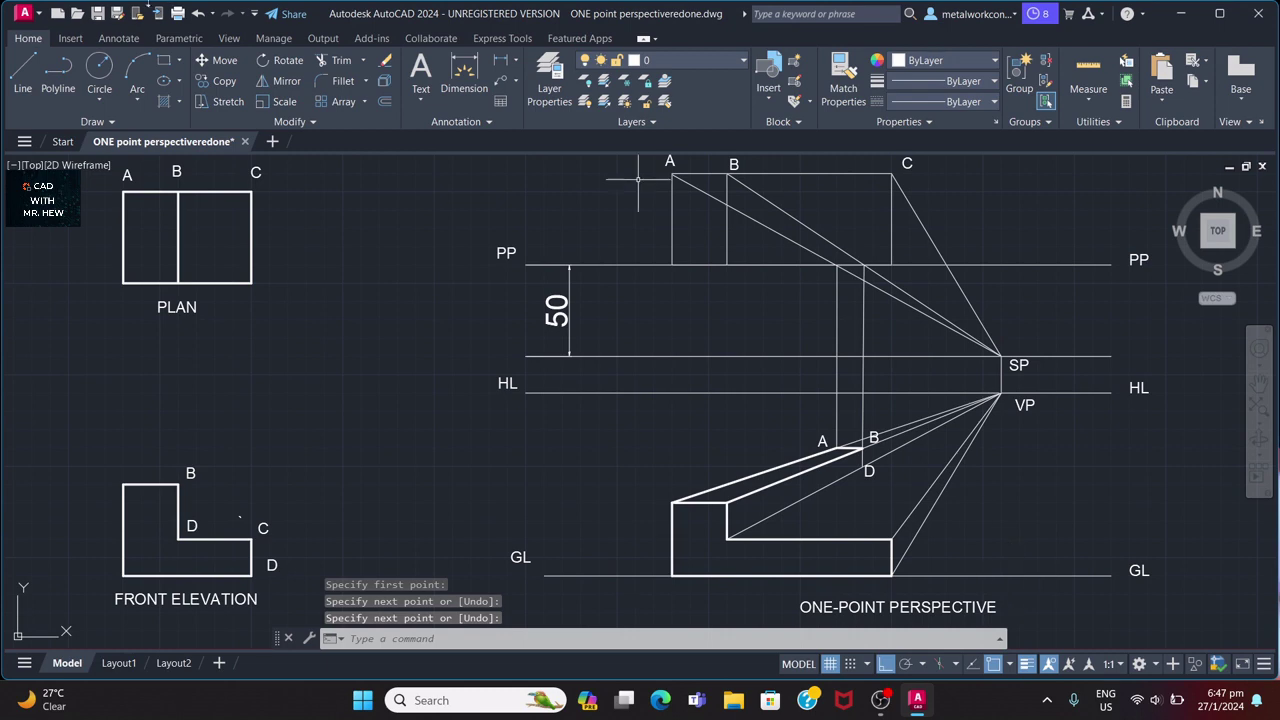
Start a stray line on the PP line and cancel it.
left_click(25, 68)
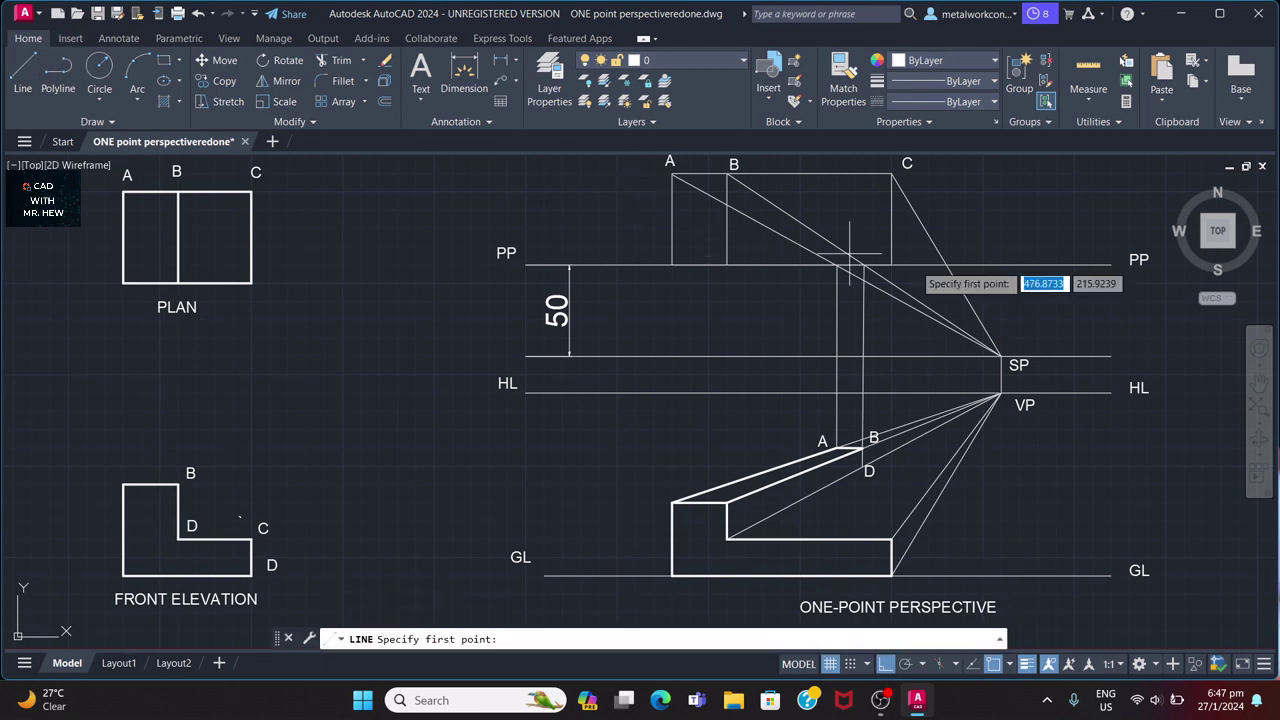
left_click(950, 266)
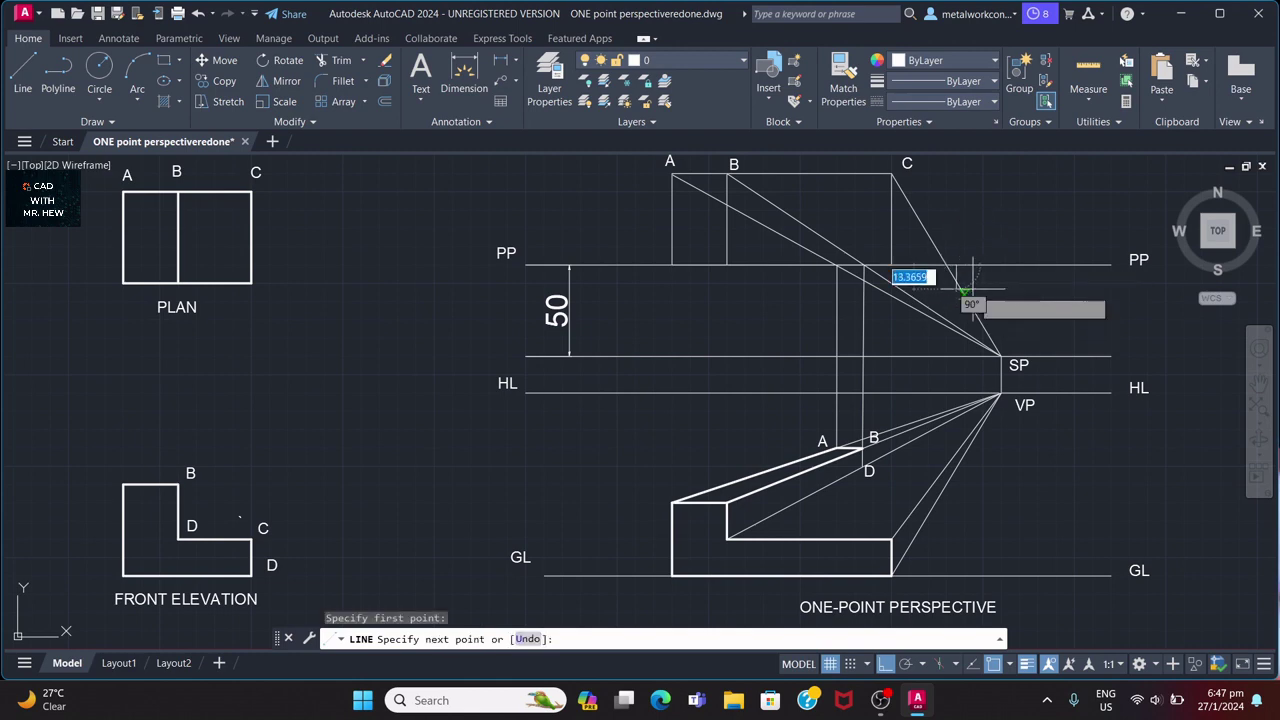
key("Escape")
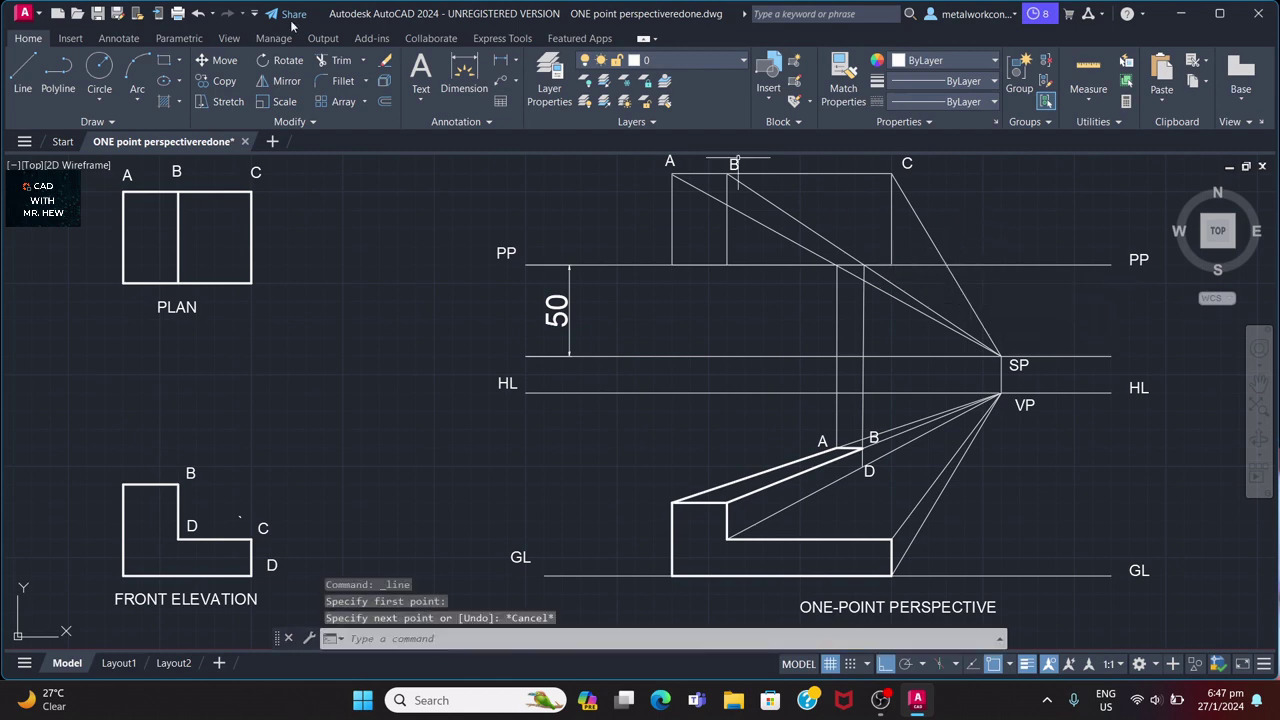
Draw a vertical projector from where the C–SP line crosses PP down to the VP ray.
left_click(22, 75)
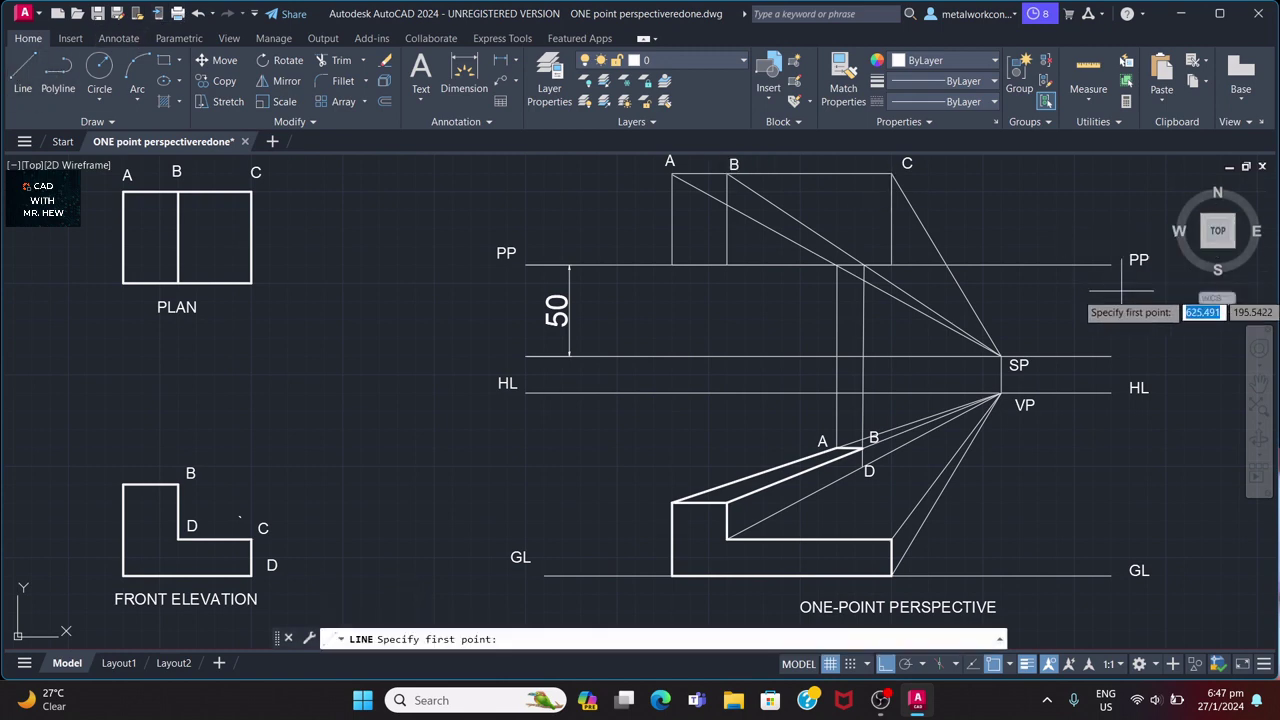
left_click(945, 266)
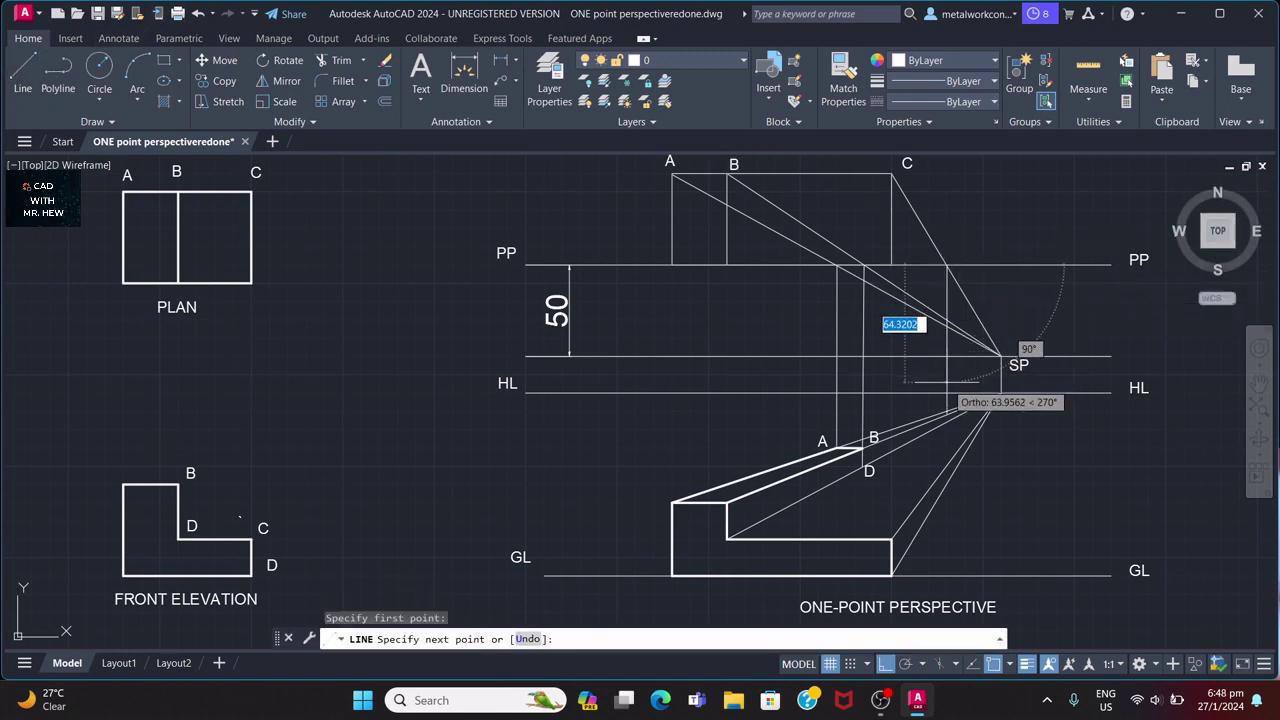
left_click(946, 466)
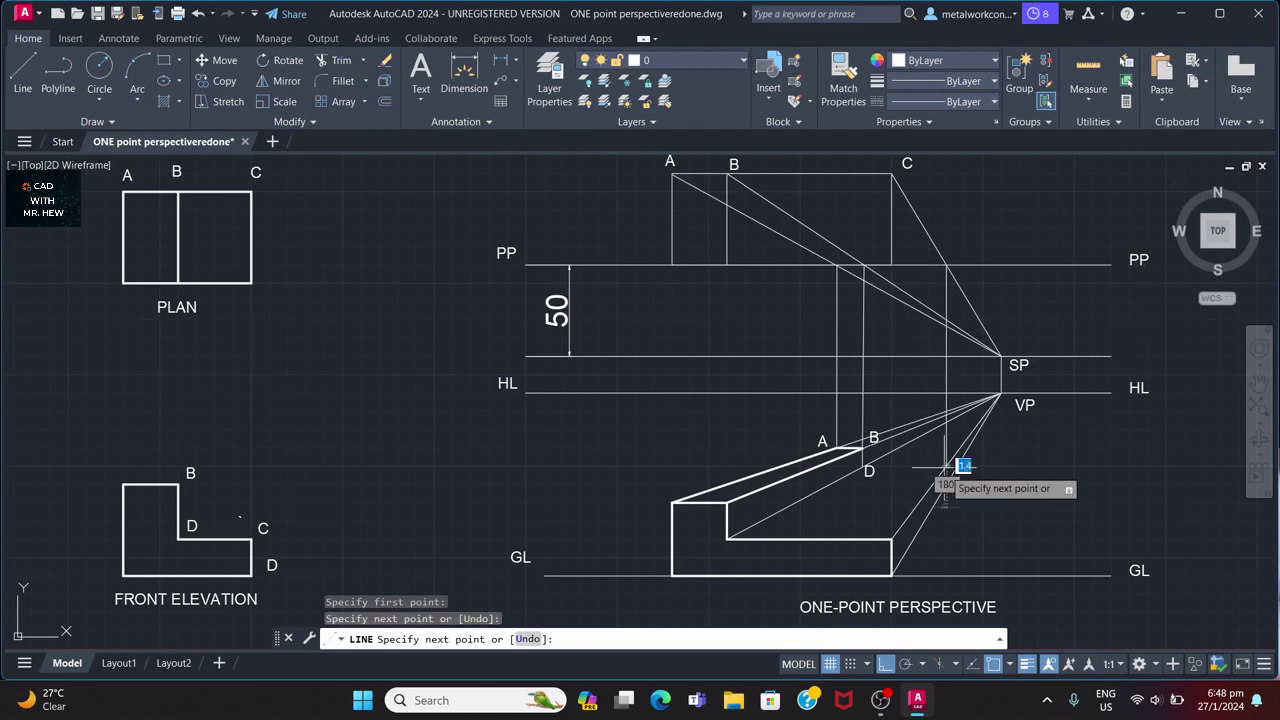
left_click(1111, 265)
key("Return")
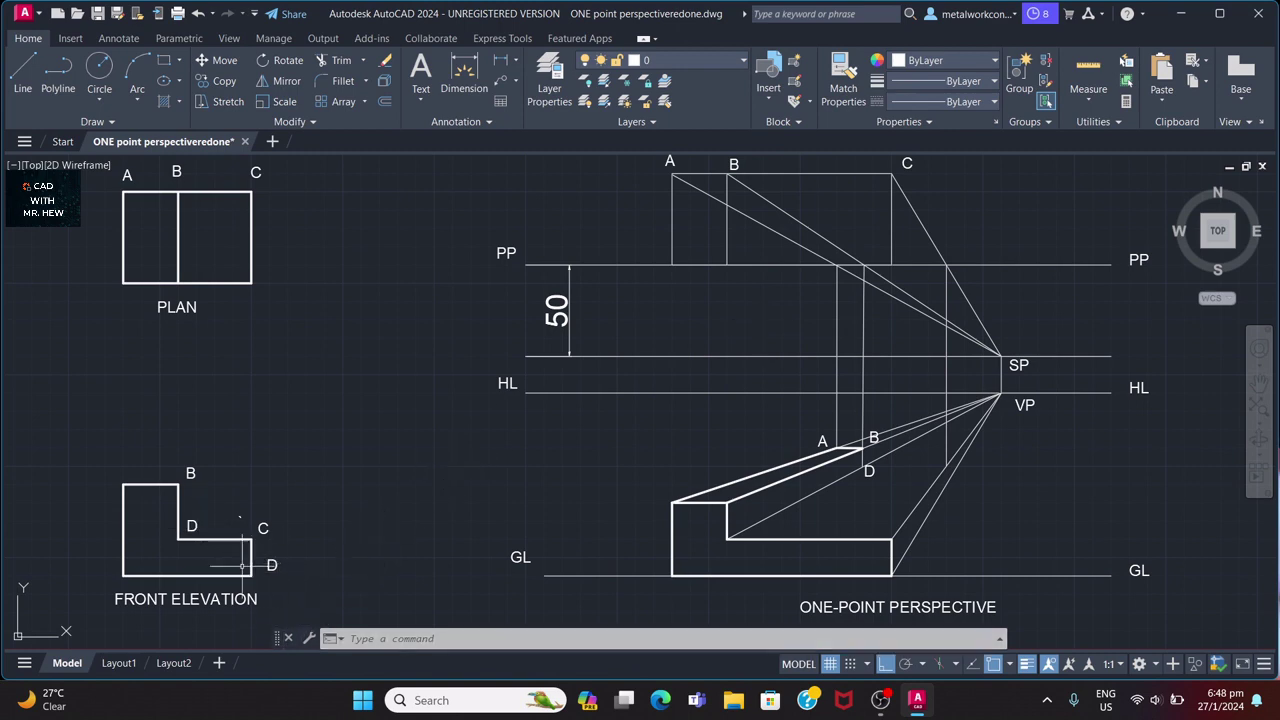
Change the front elevation's corner label from D to DD.
key("Escape")
key("Escape")
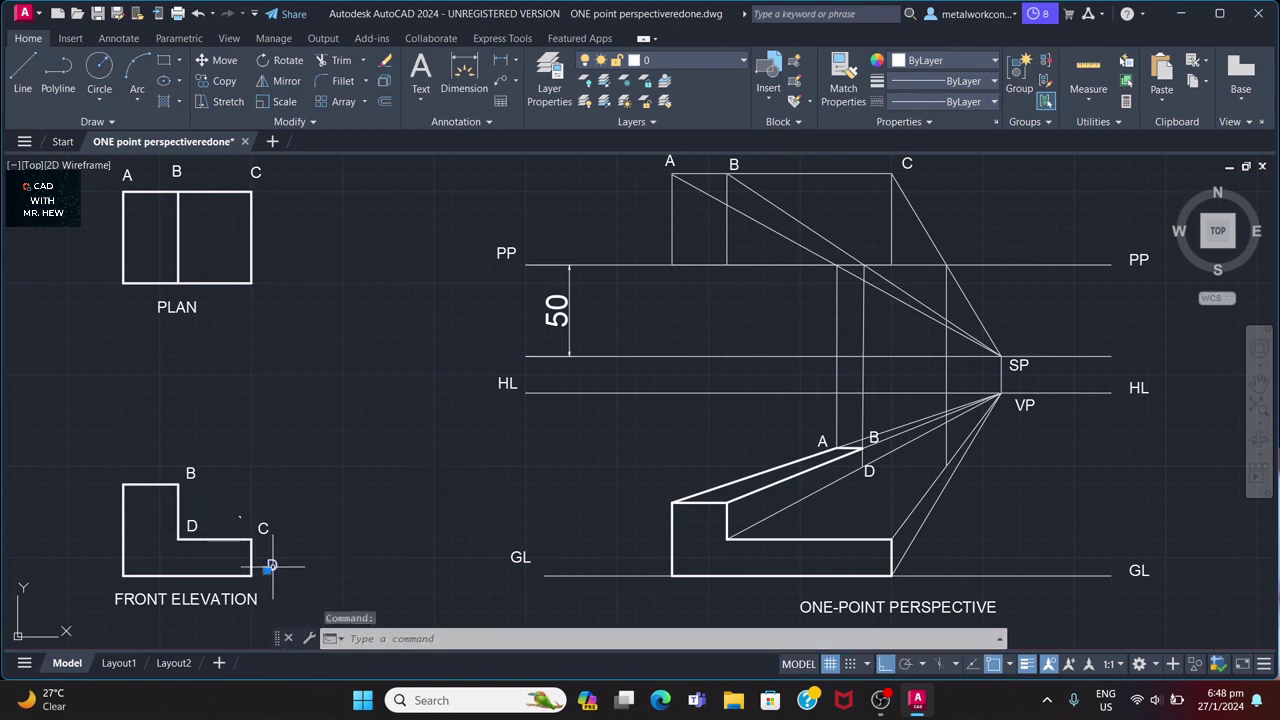
double_click(269, 566)
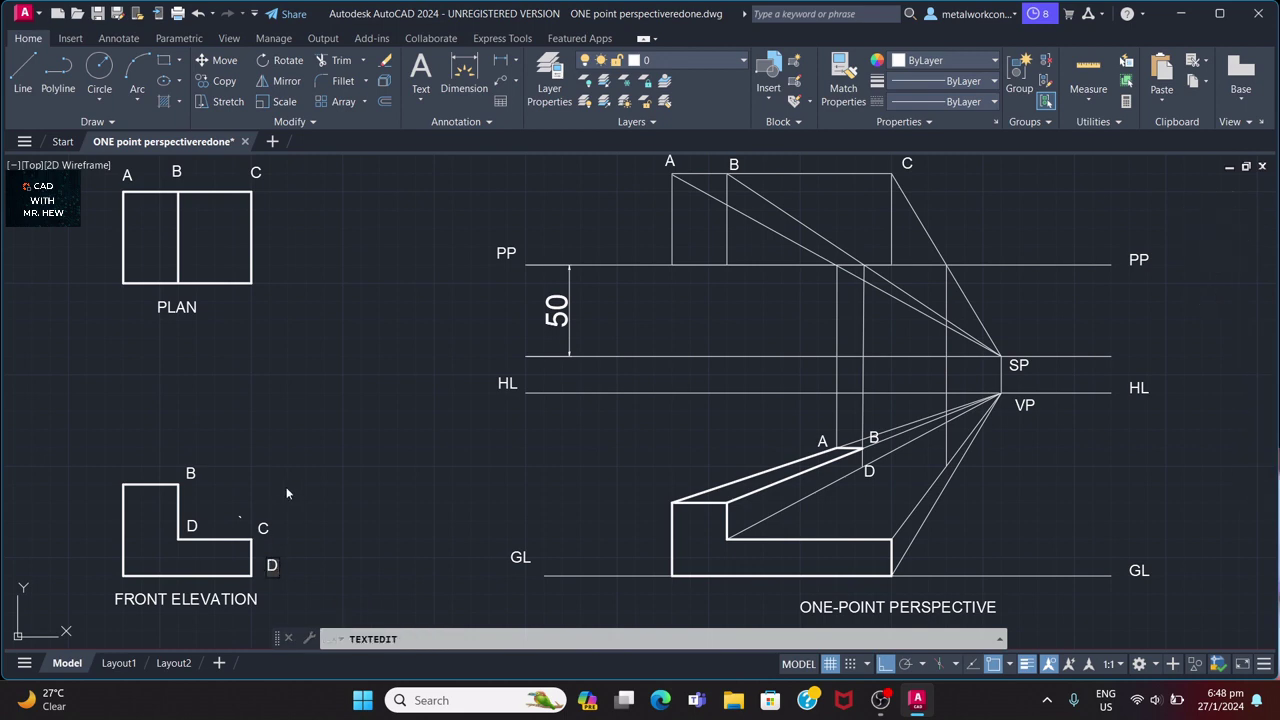
type("D")
left_click(324, 570)
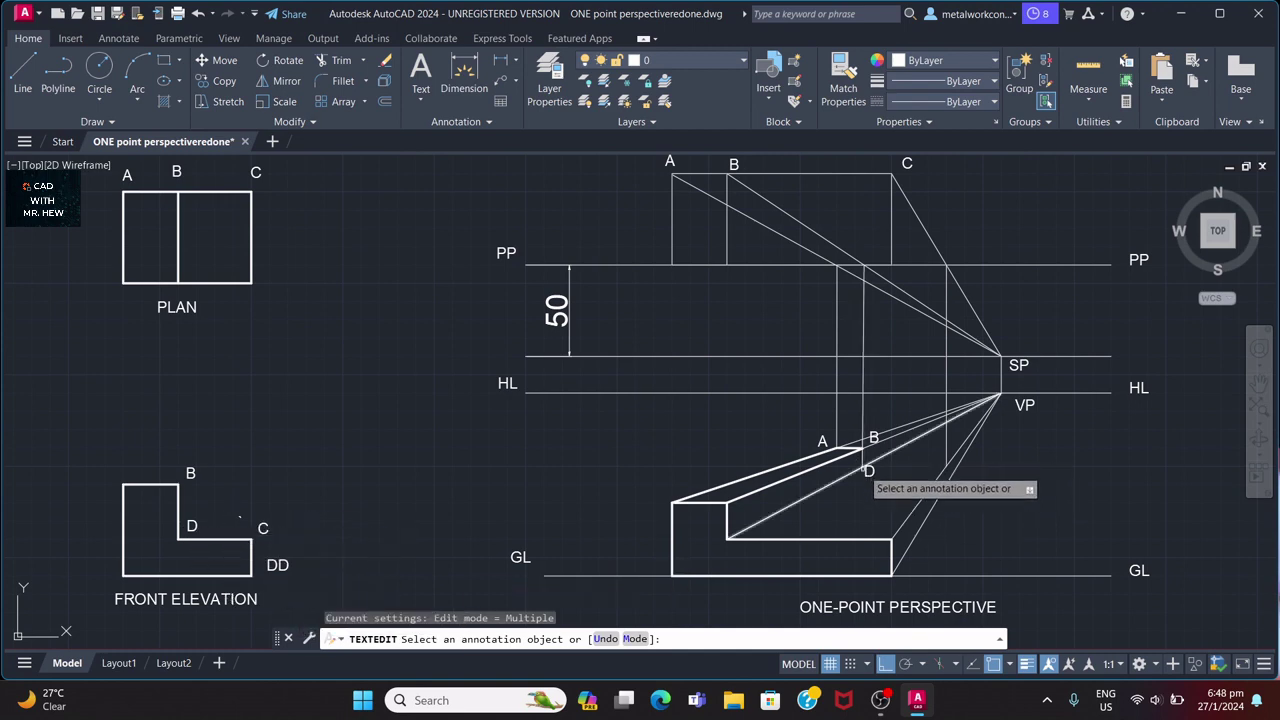
left_click(946, 437)
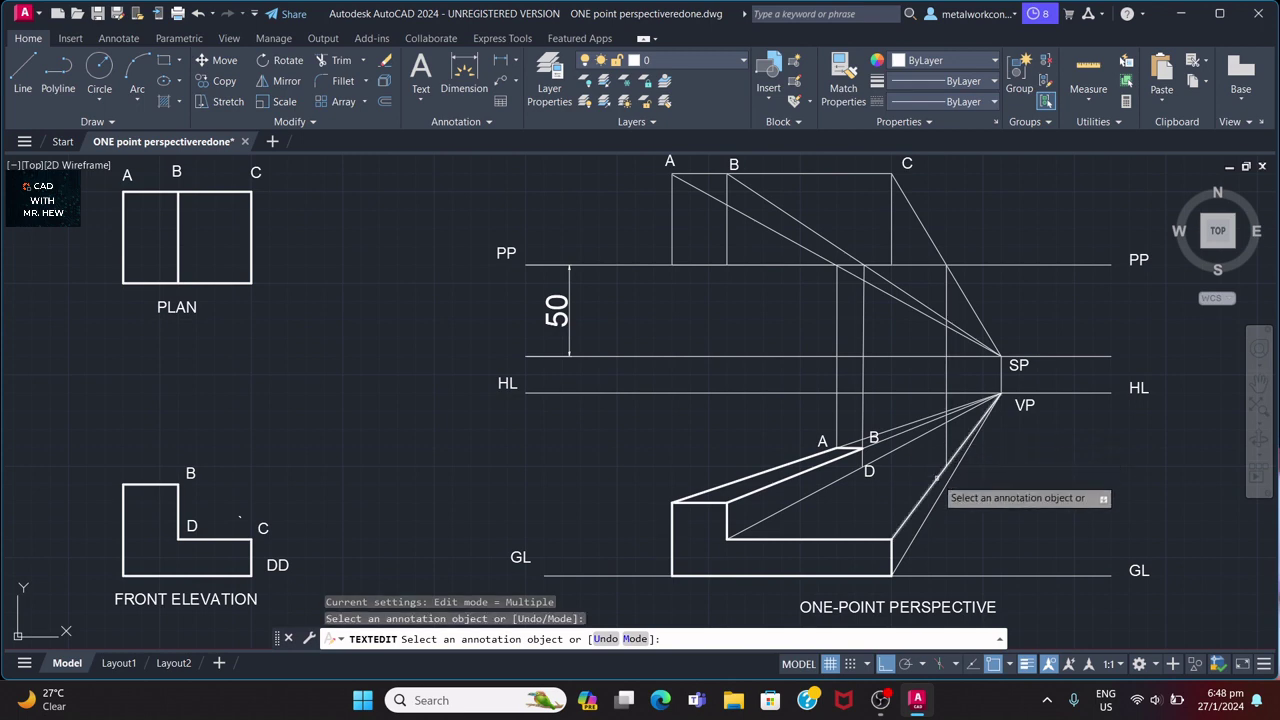
left_click(945, 434)
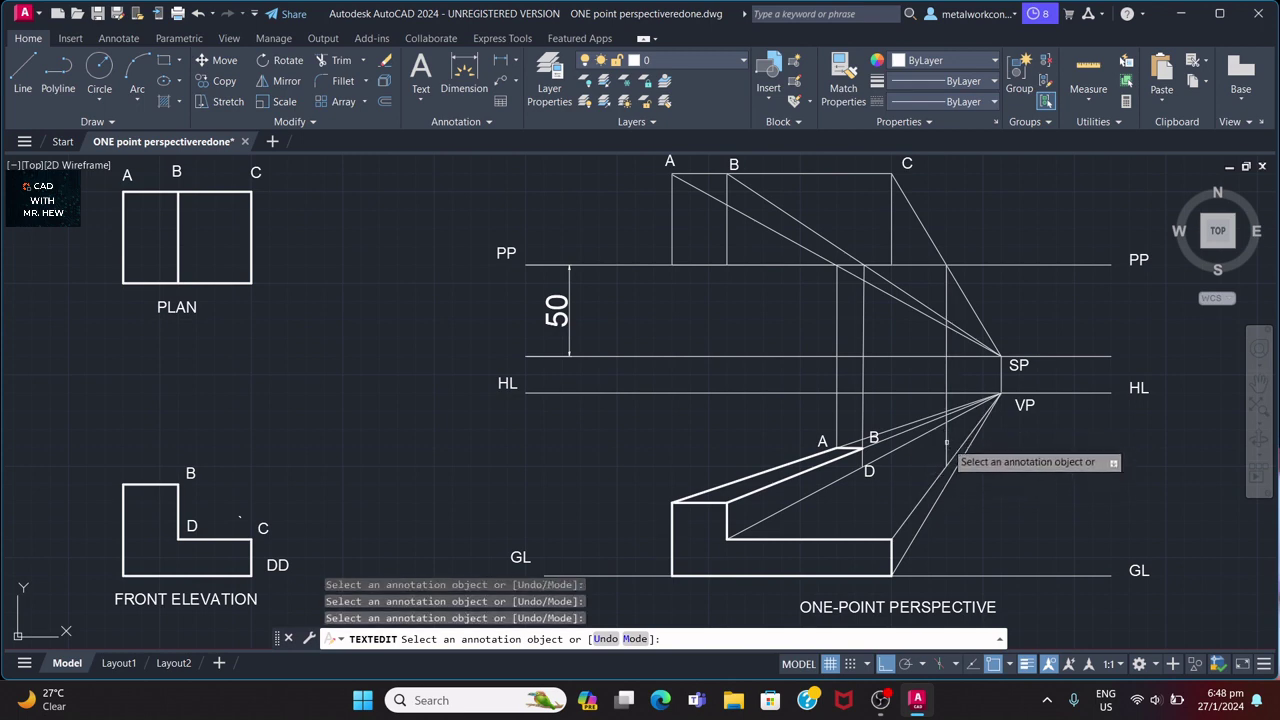
key("Escape")
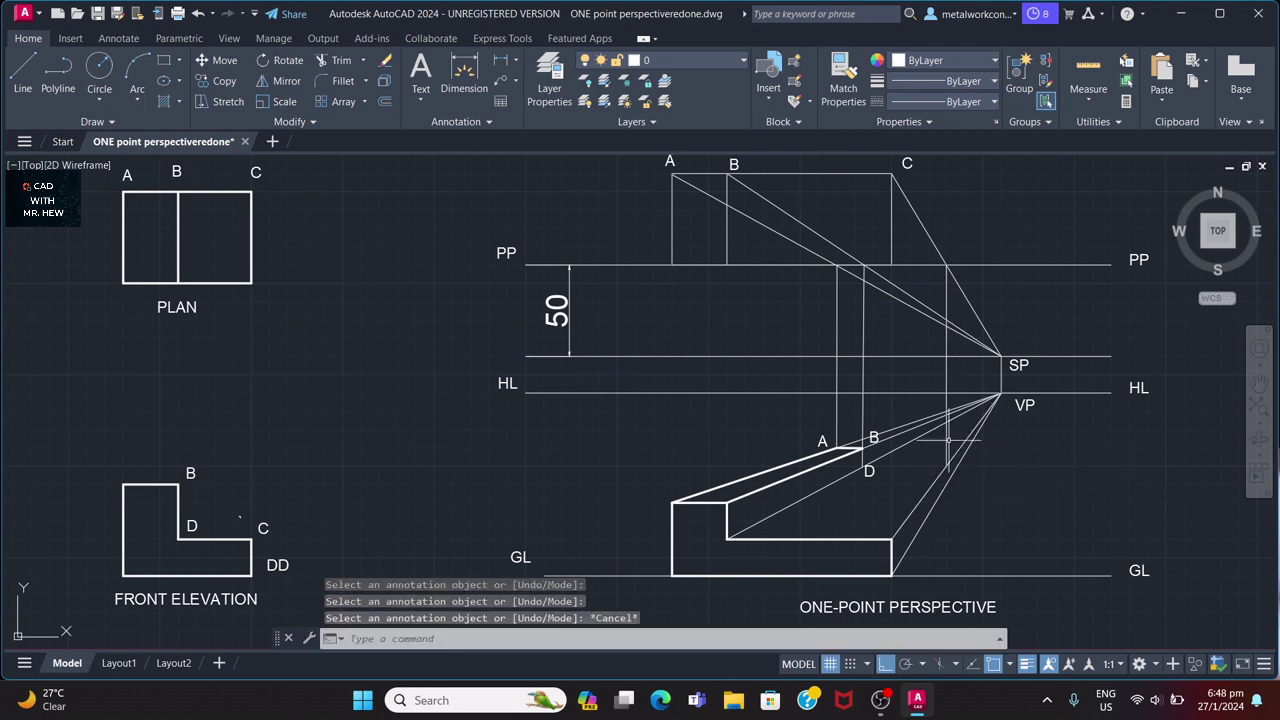
Select the vertical projector and the diagonal VP line, then clear the selection.
left_click(947, 439)
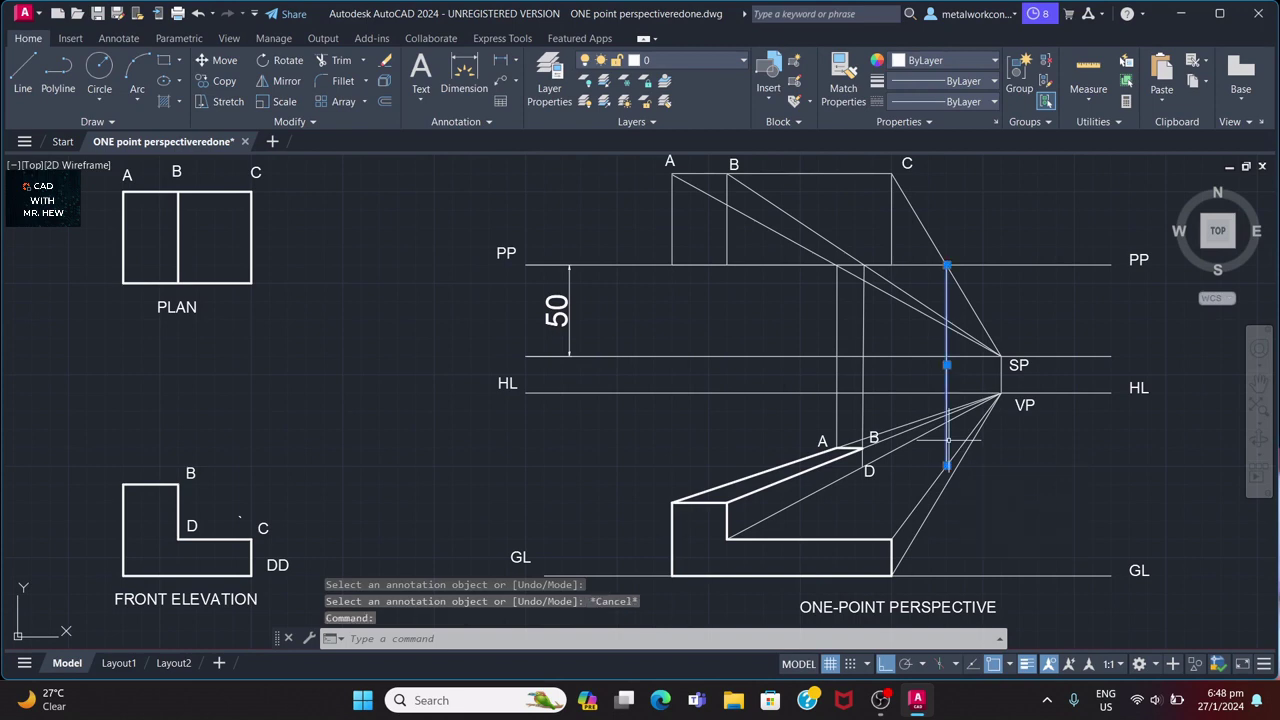
left_click(917, 503)
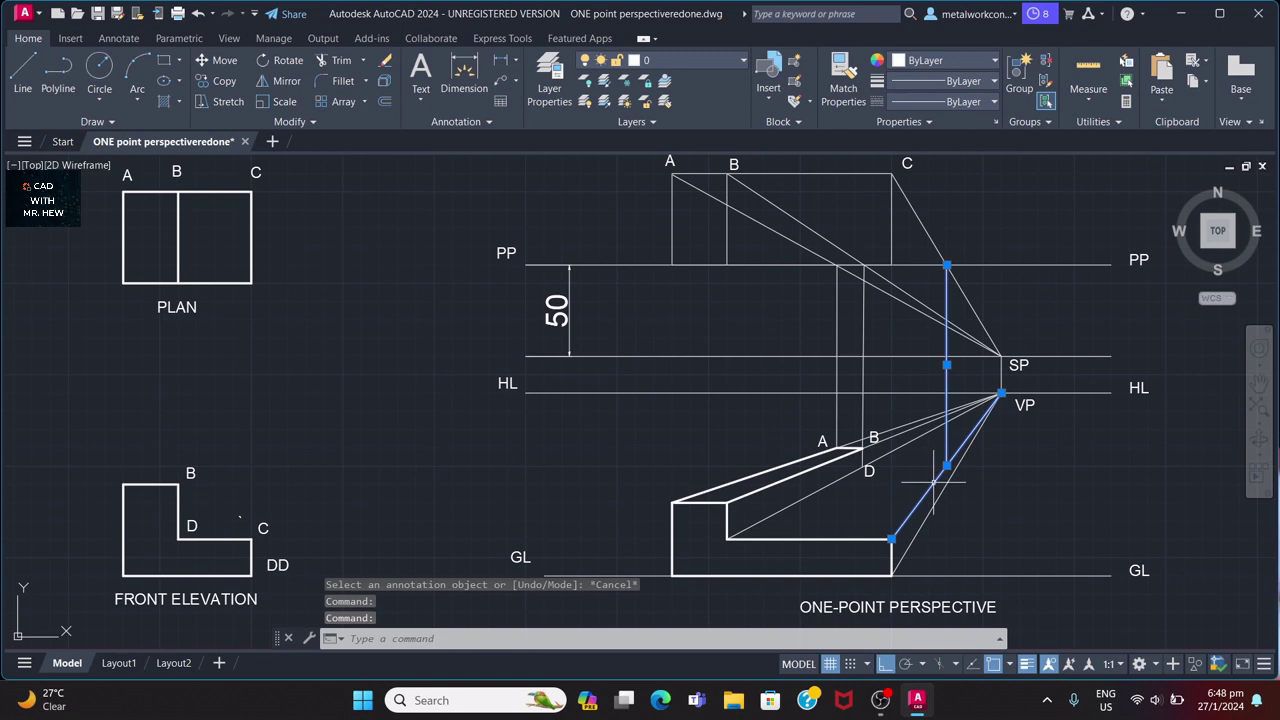
key("Escape")
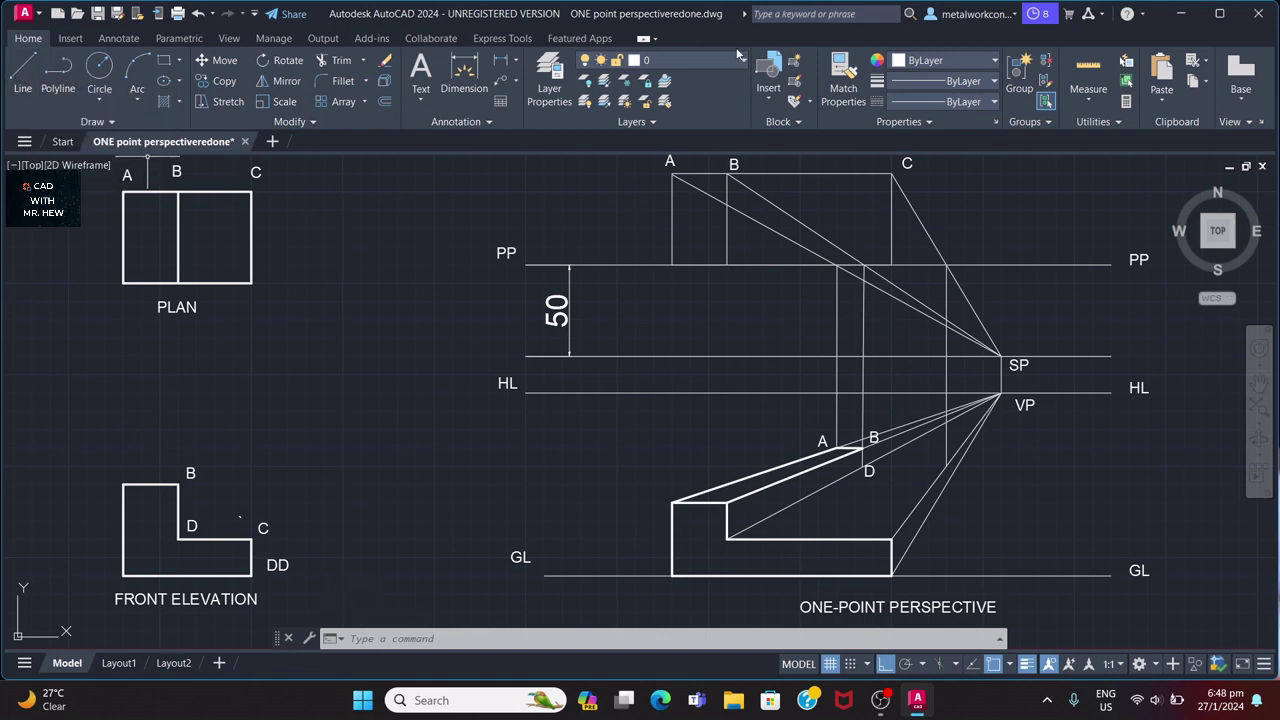
Make outline the current layer and draw a short horizontal edge right from D.
left_click(686, 60)
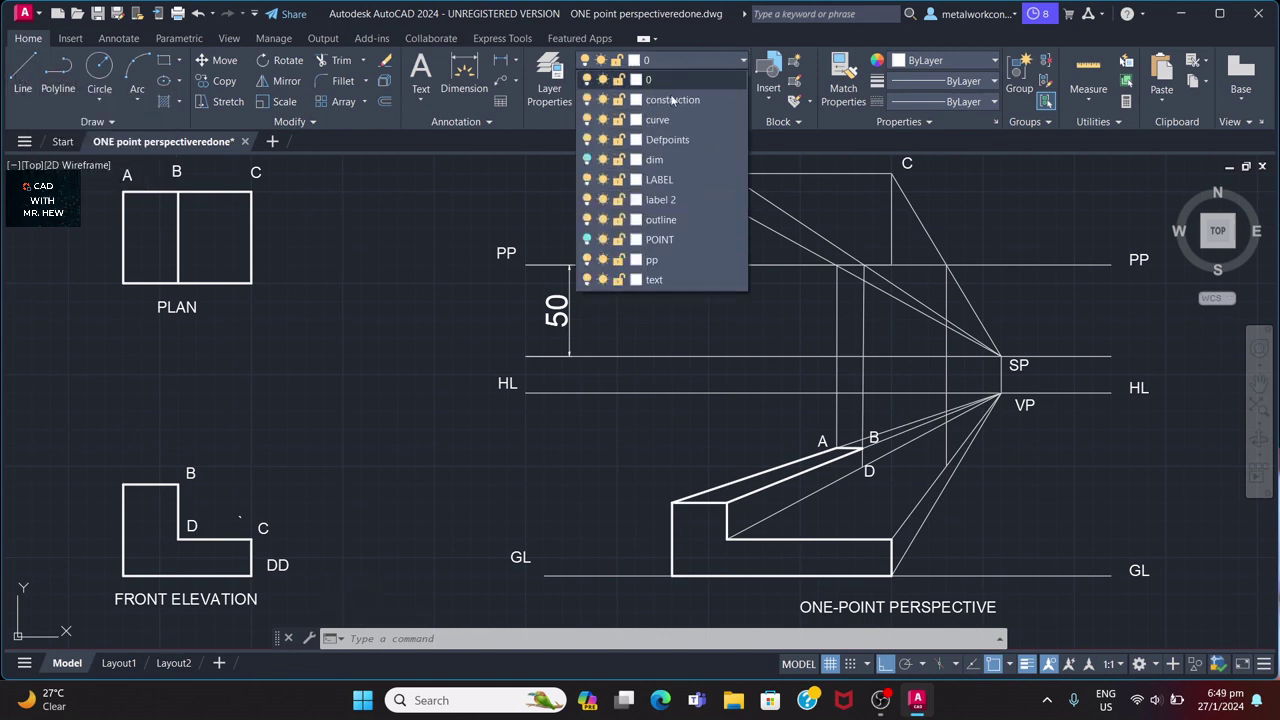
left_click(660, 219)
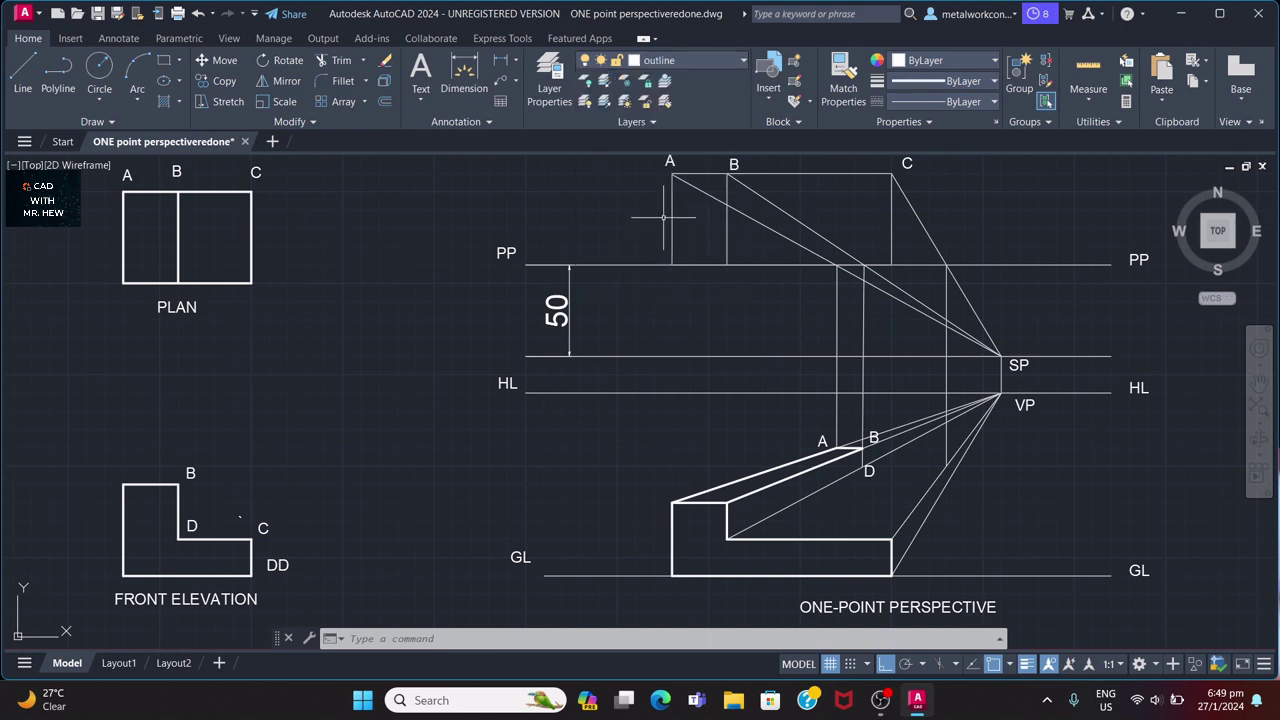
left_click(24, 70)
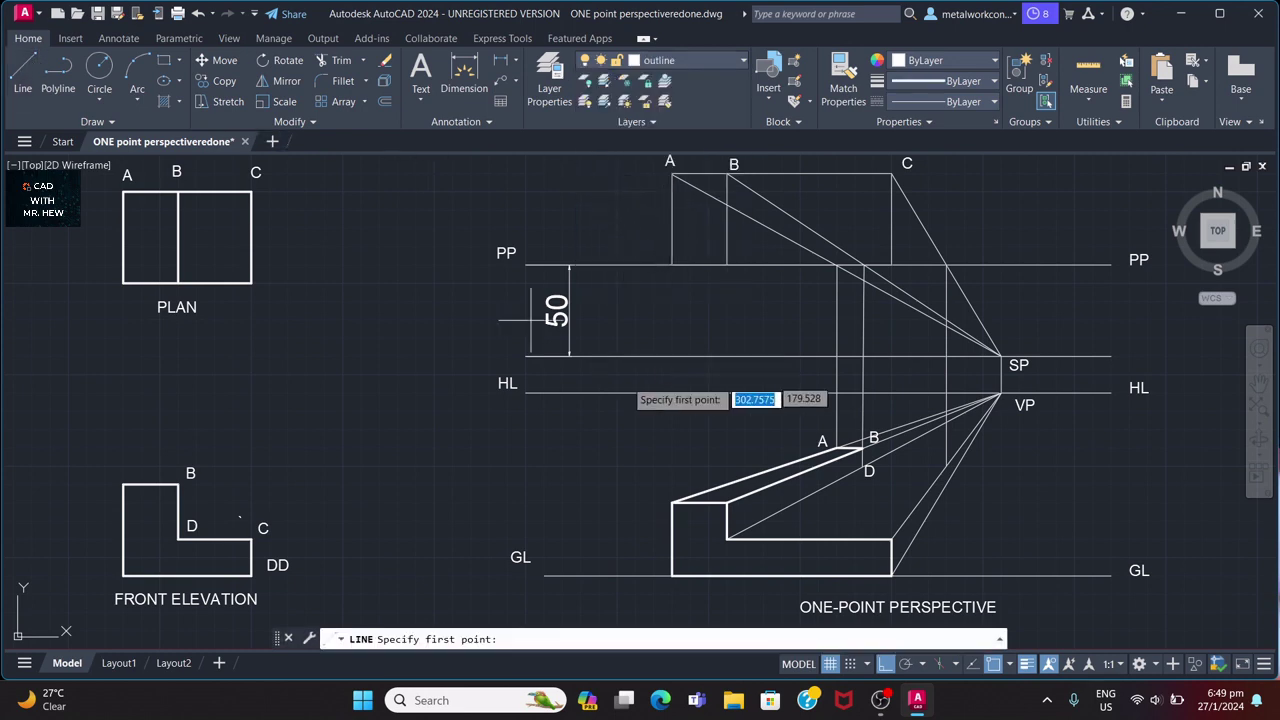
left_click(865, 465)
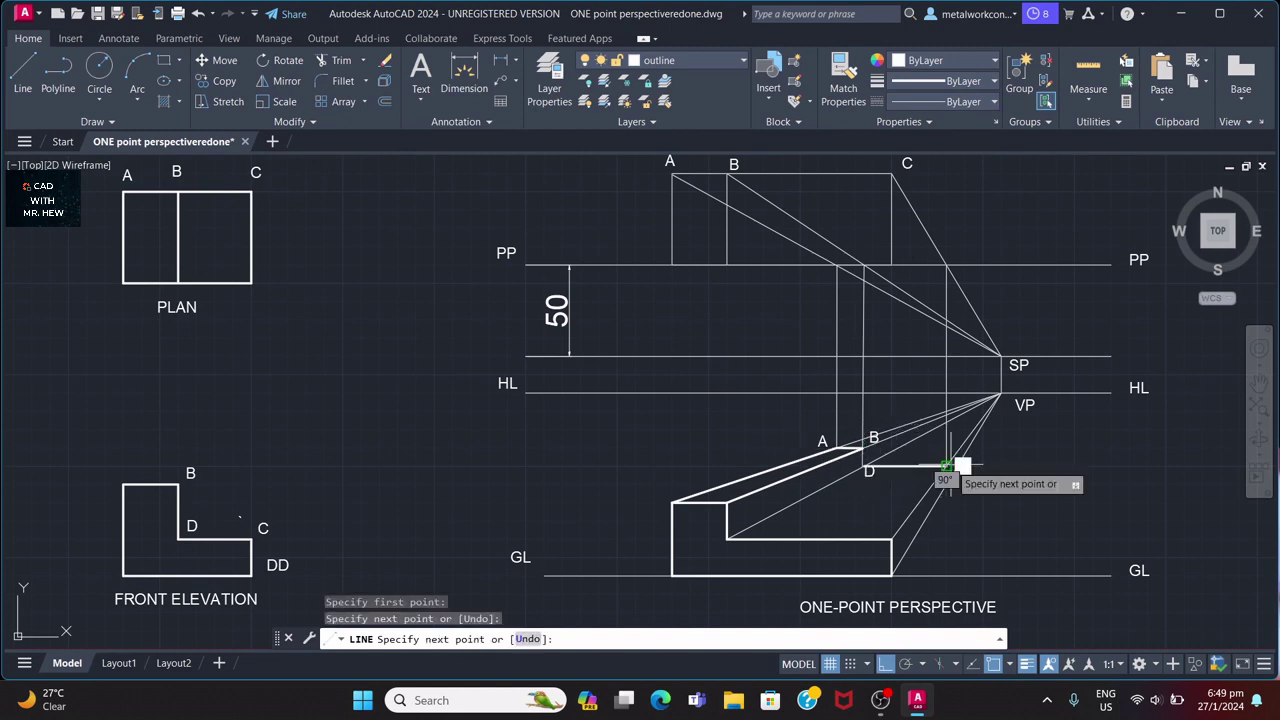
left_click(946, 466)
key("Return")
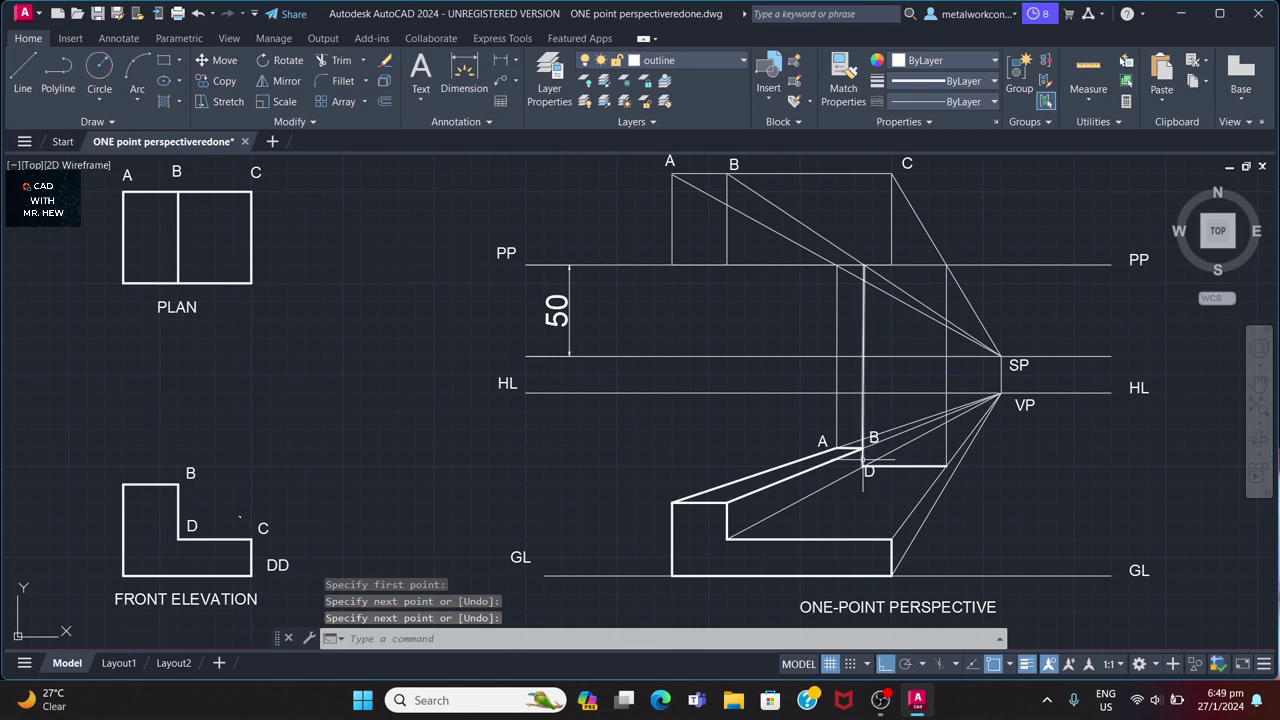
Draw the vertical edge from B to D and a line from the inner corner to D.
left_click(23, 72)
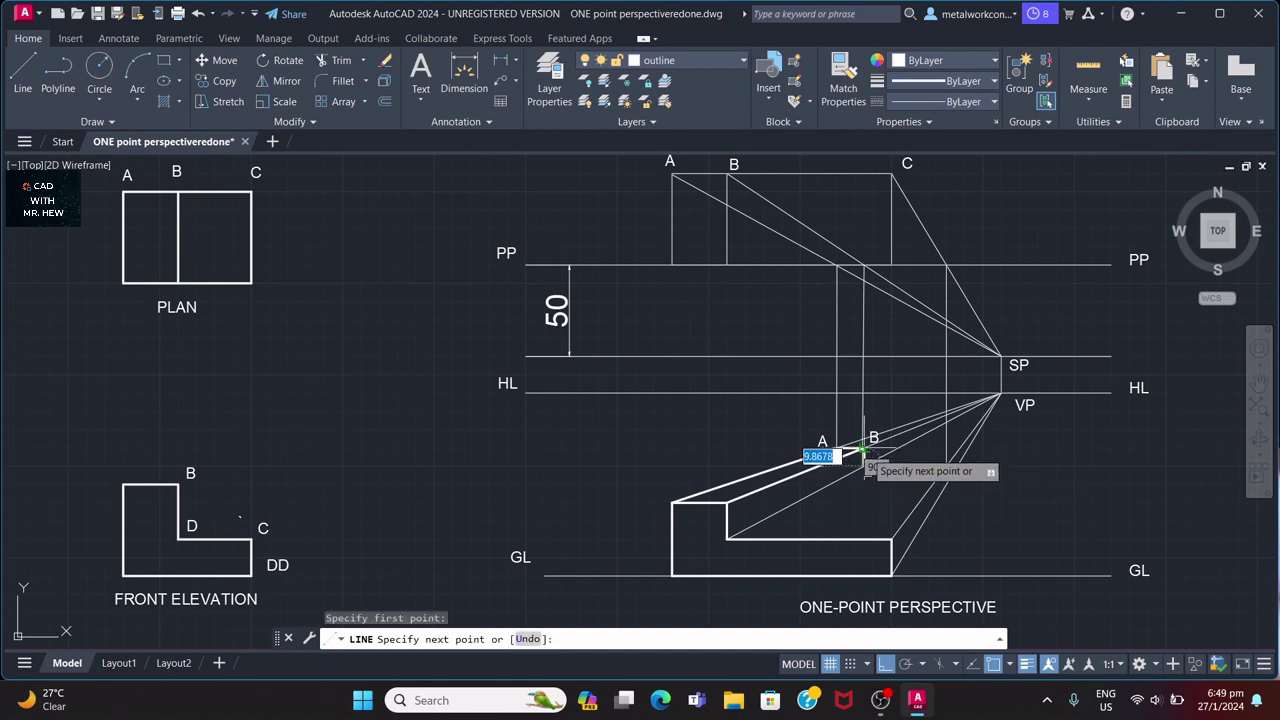
left_click(864, 448)
left_click(864, 465)
key("Return")
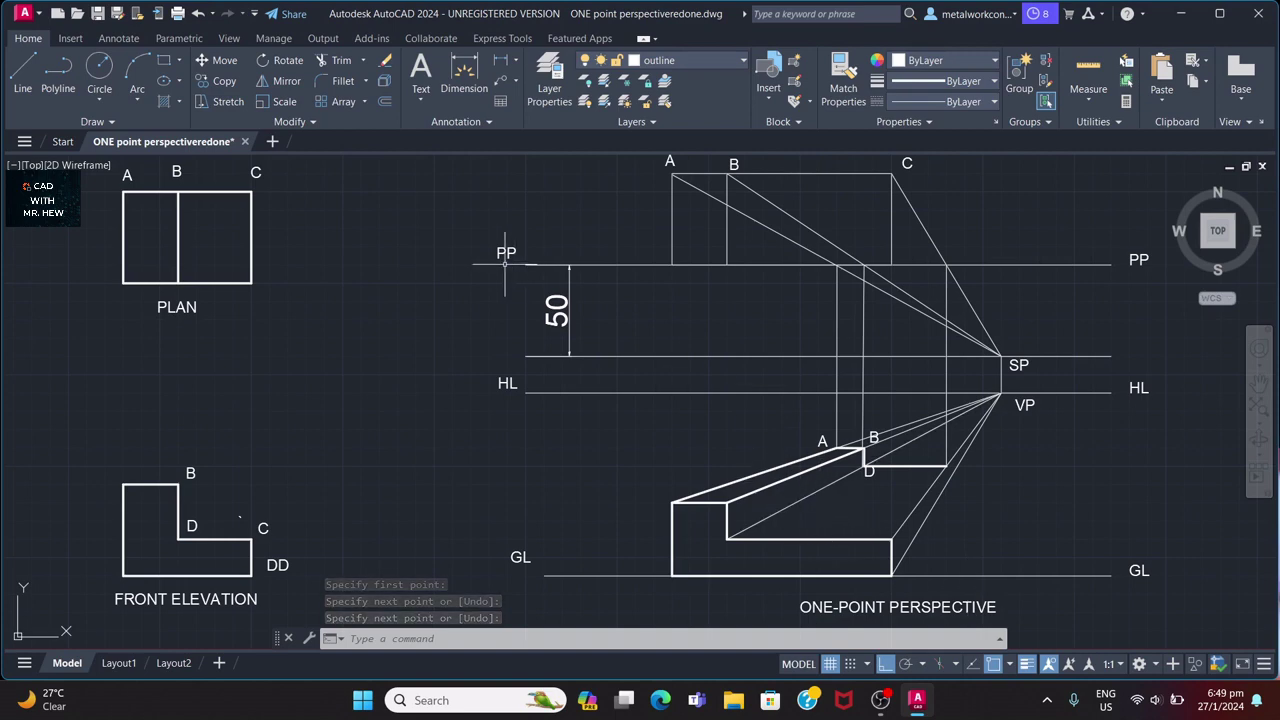
key("Return")
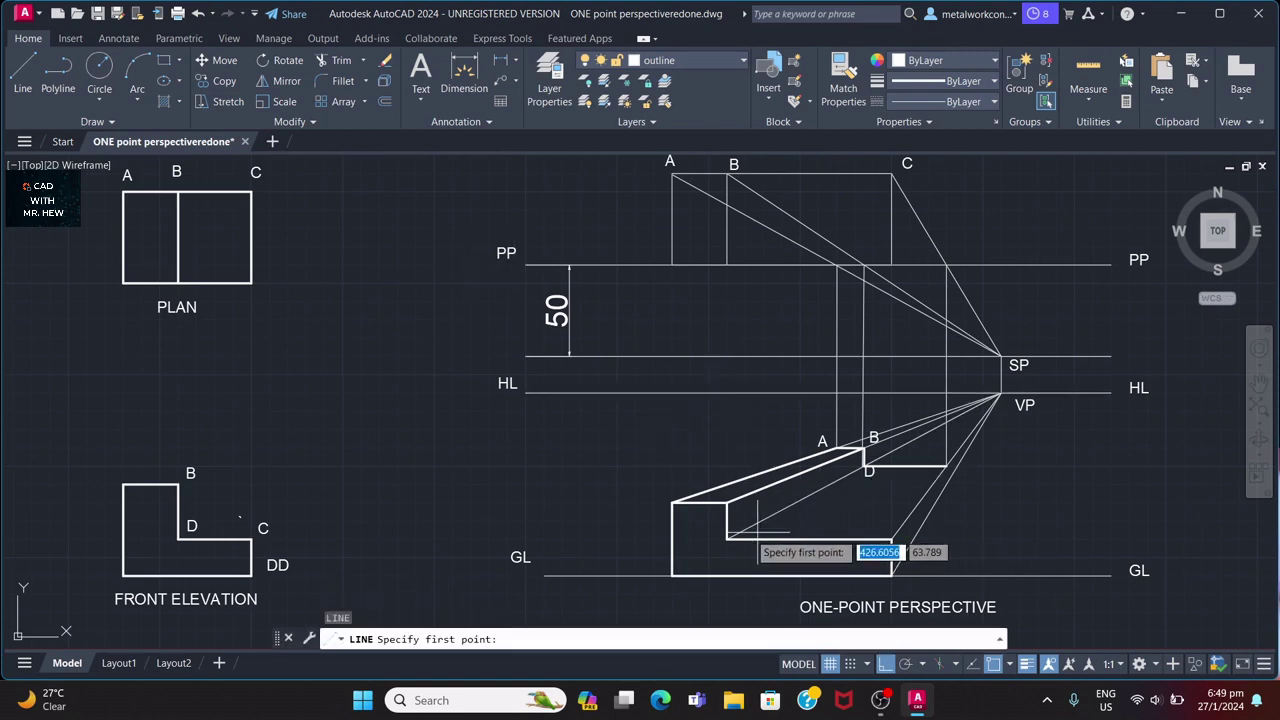
left_click(726, 539)
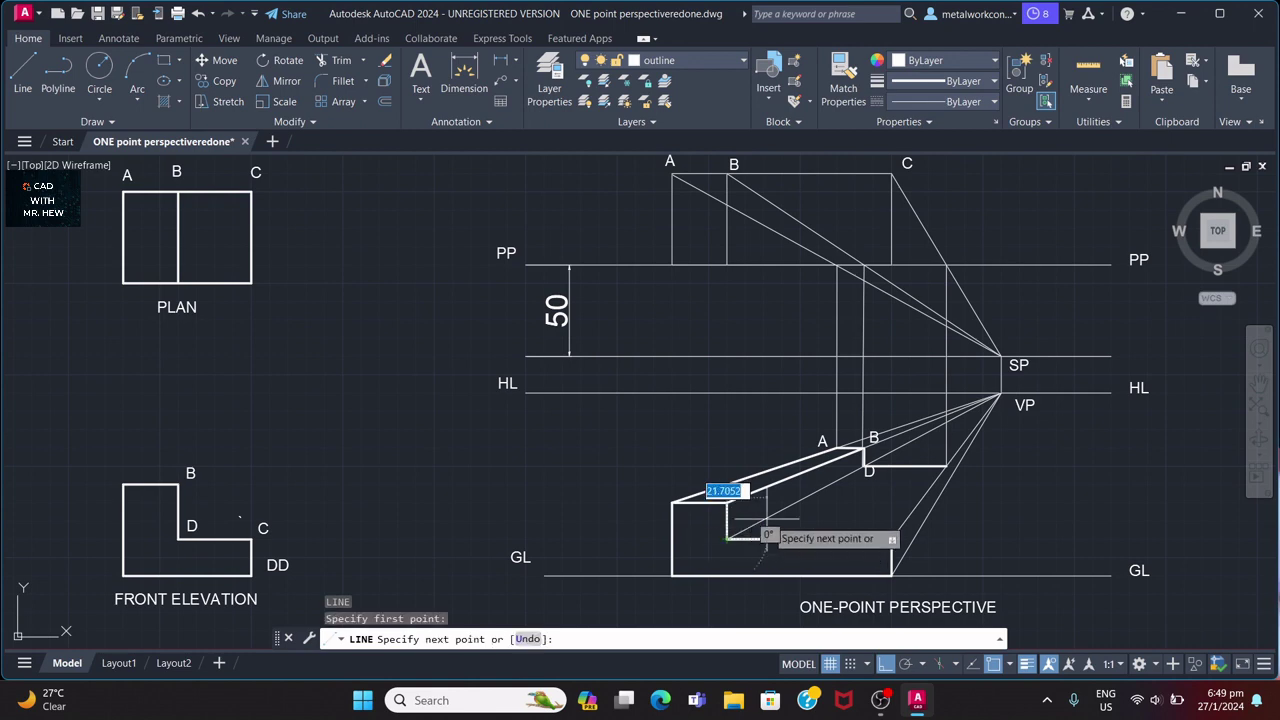
left_click(863, 465)
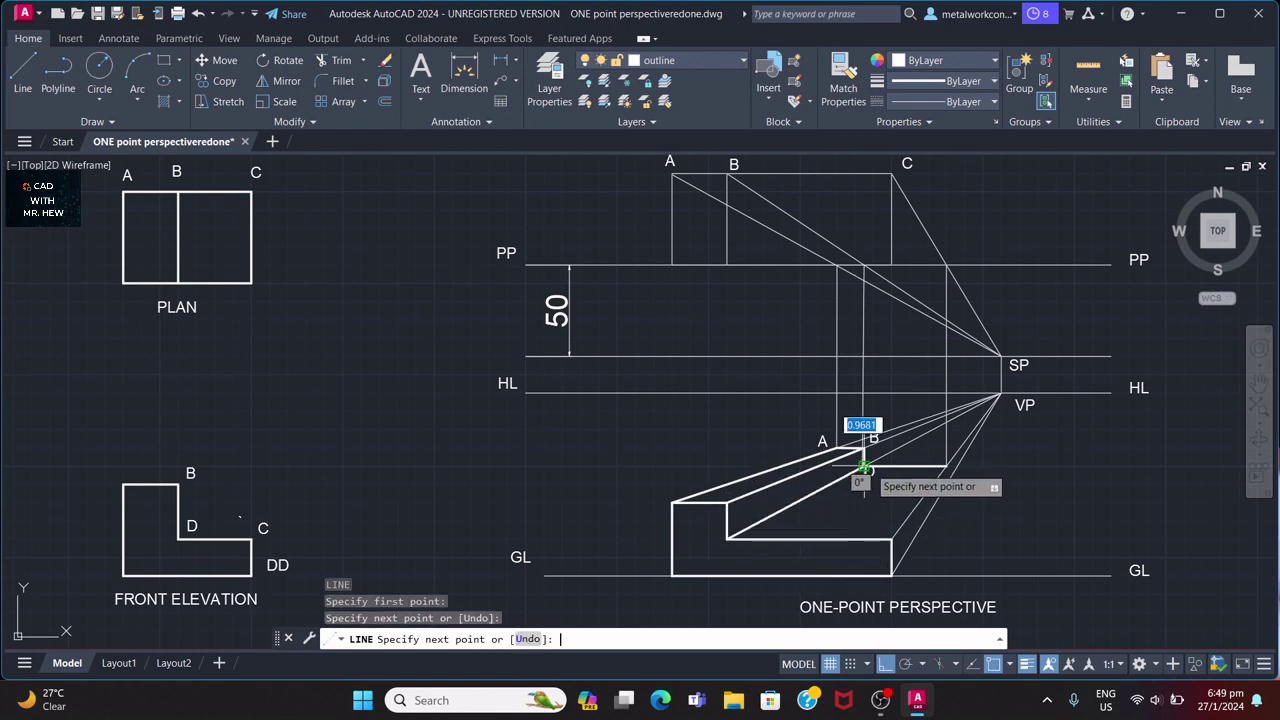
key("Escape")
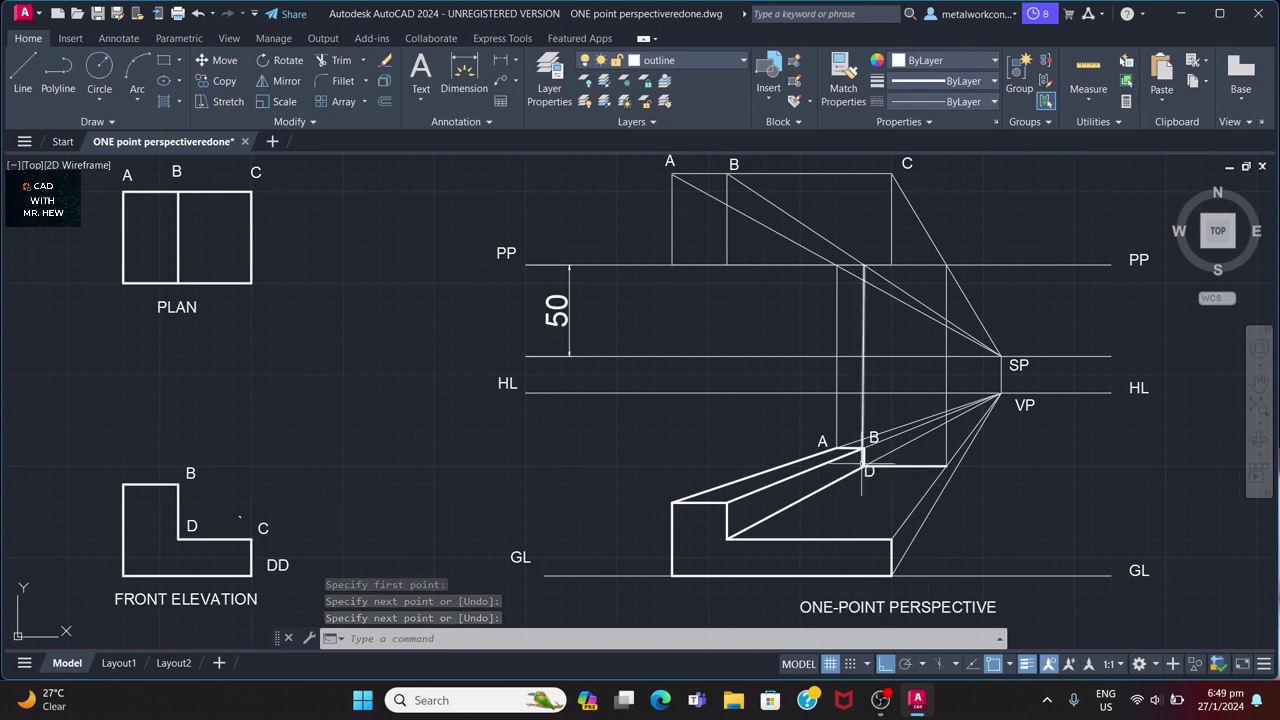
left_click(206, 62)
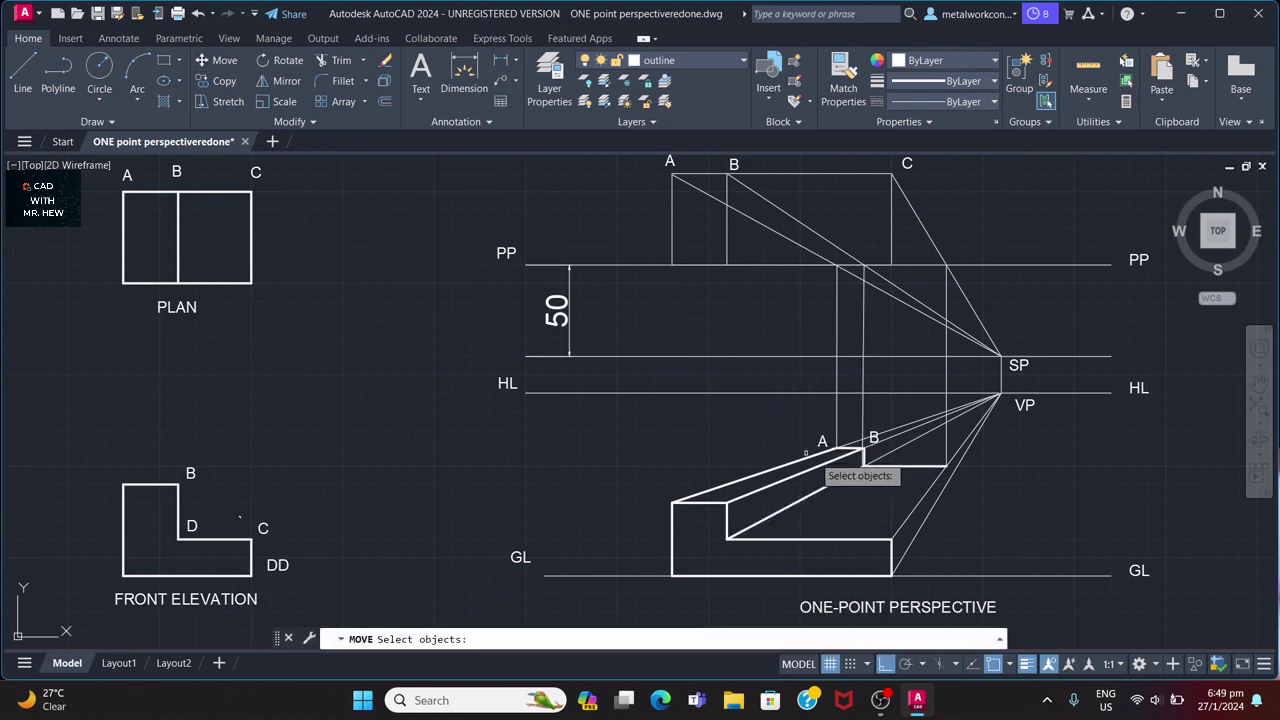
Move the perspective's D label to sit just below its corner.
left_click(868, 471)
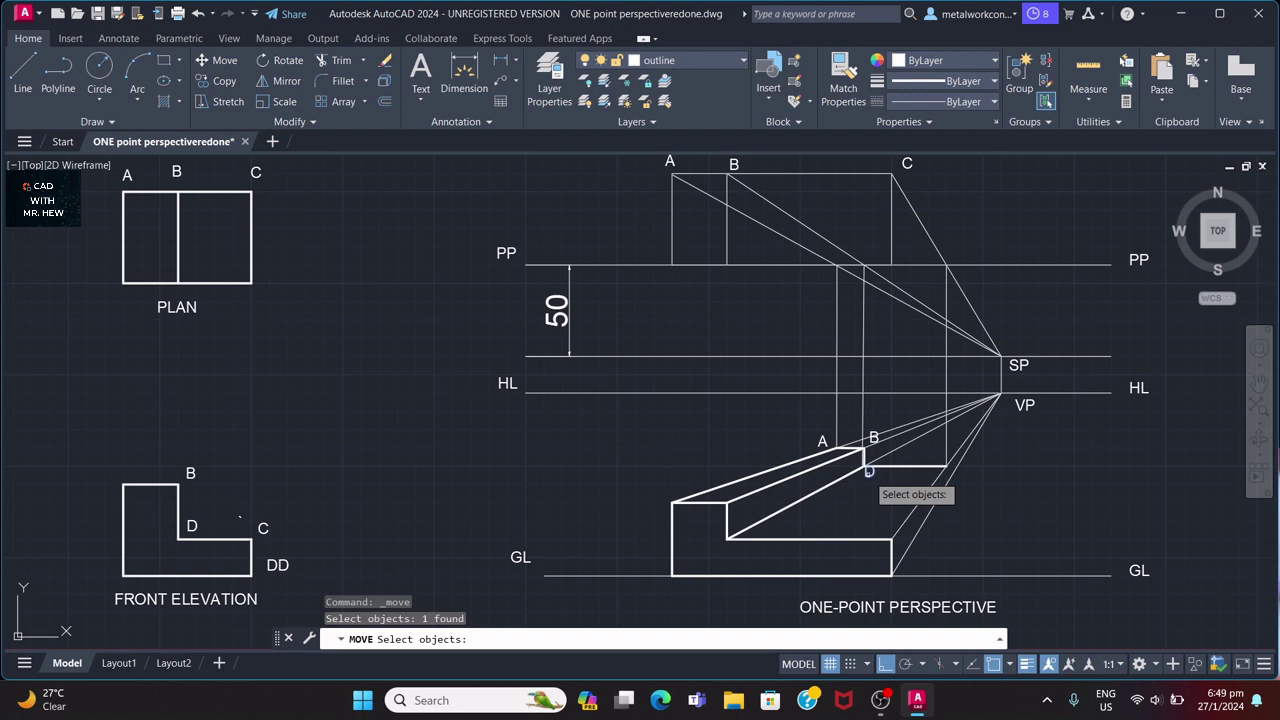
key("Return")
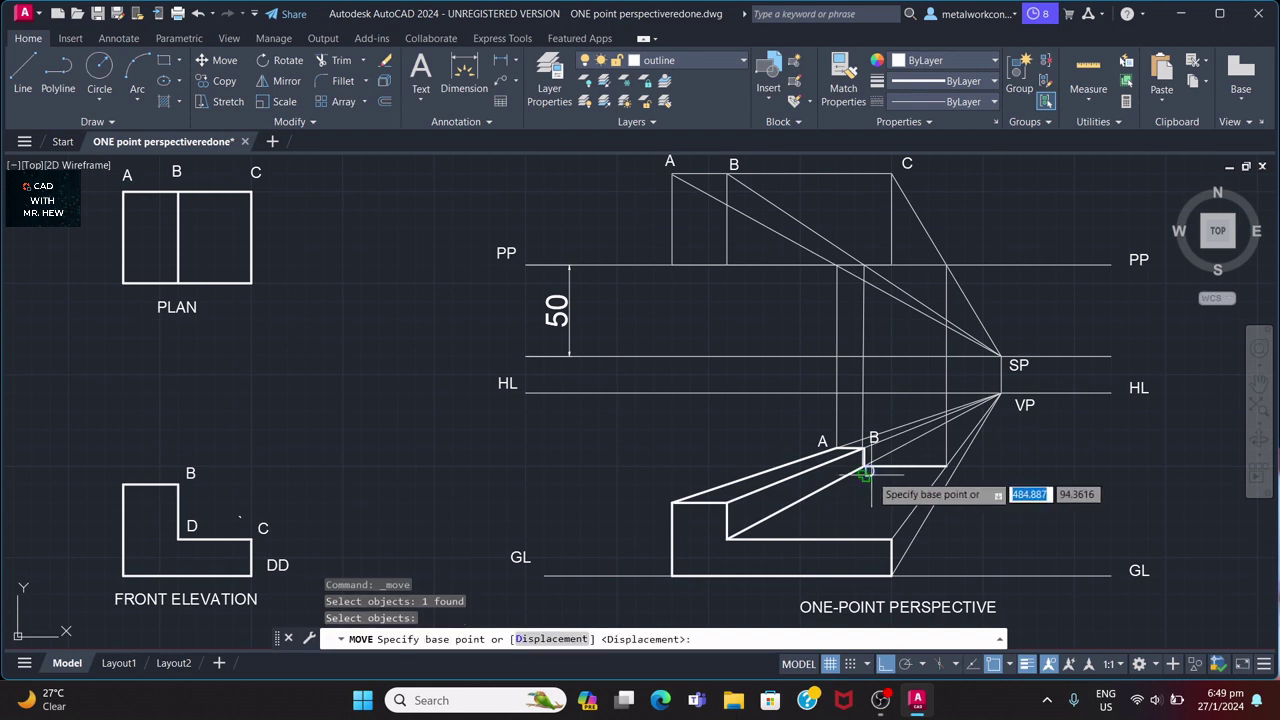
left_click(868, 473)
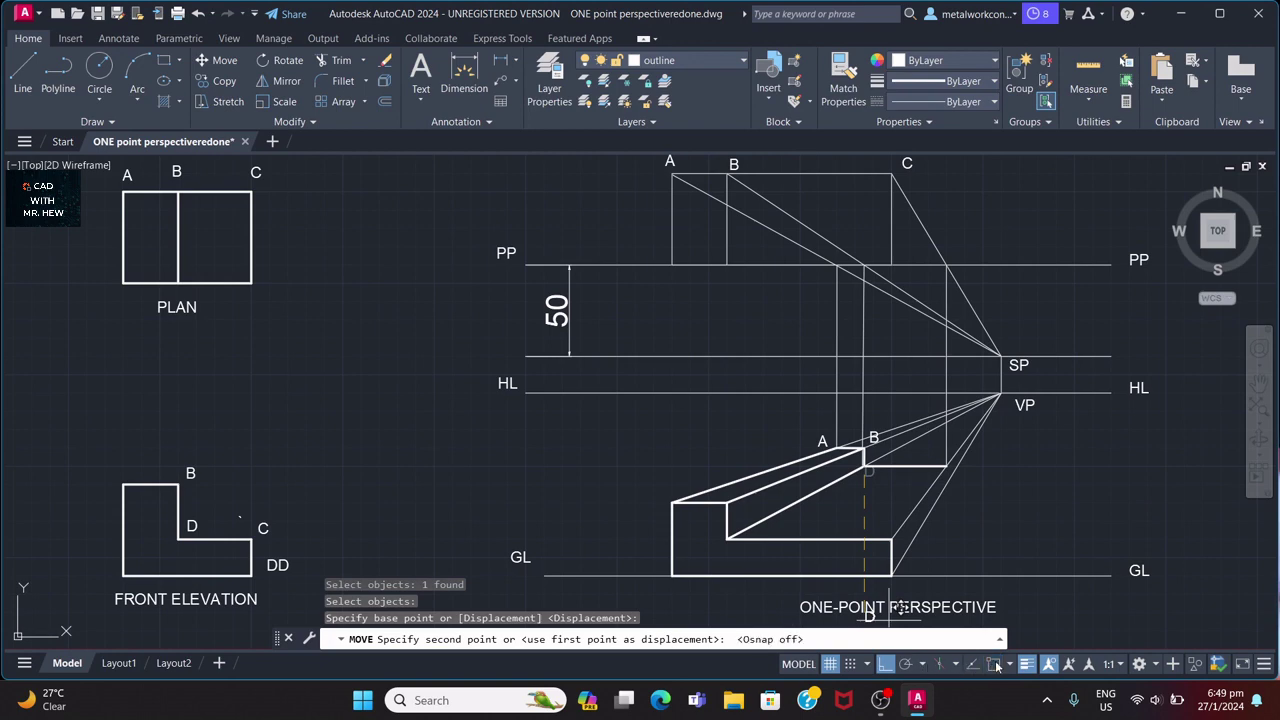
left_click(870, 472)
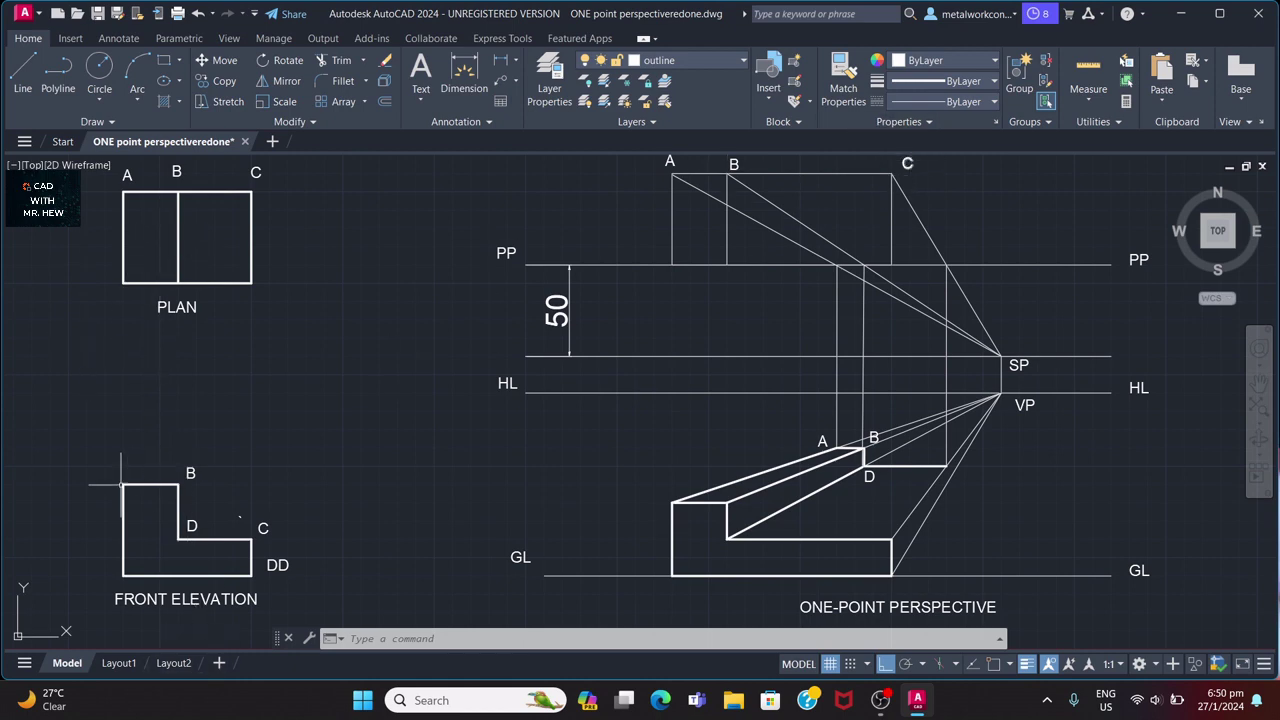
Edit the front elevation's DD label so it reads E.
left_click(276, 567)
double_click(280, 567)
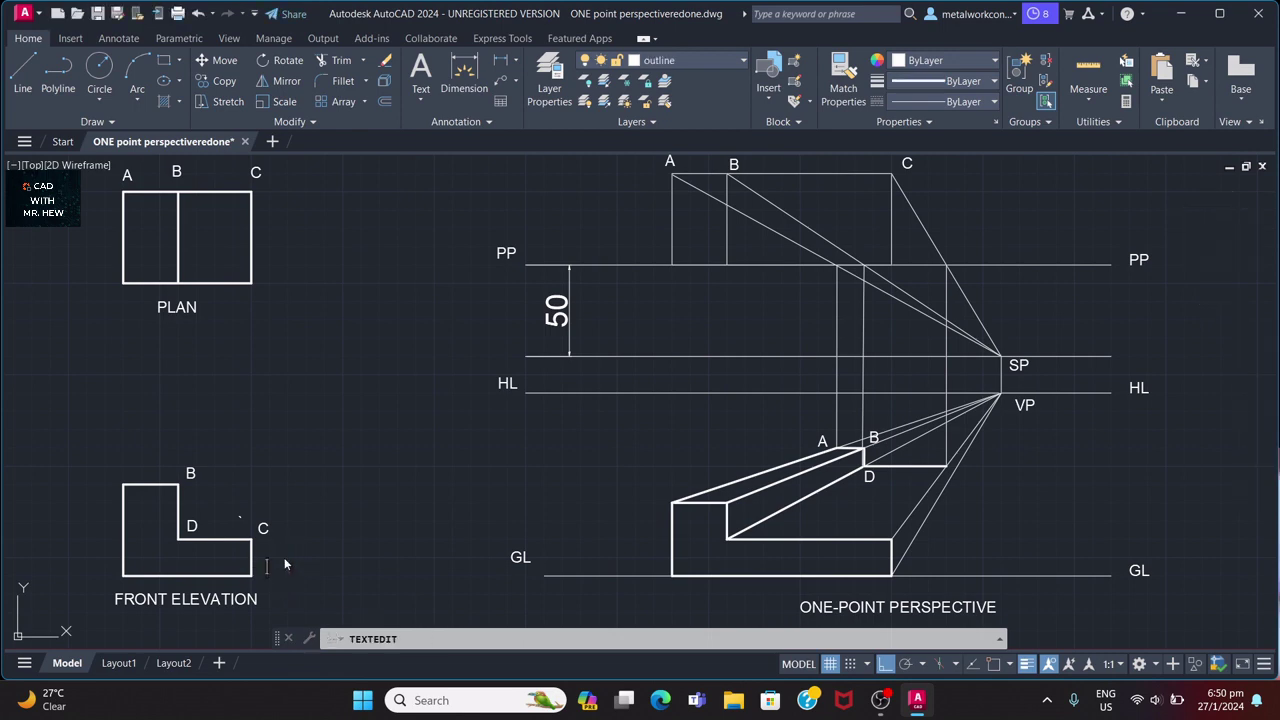
type("E")
key("Return")
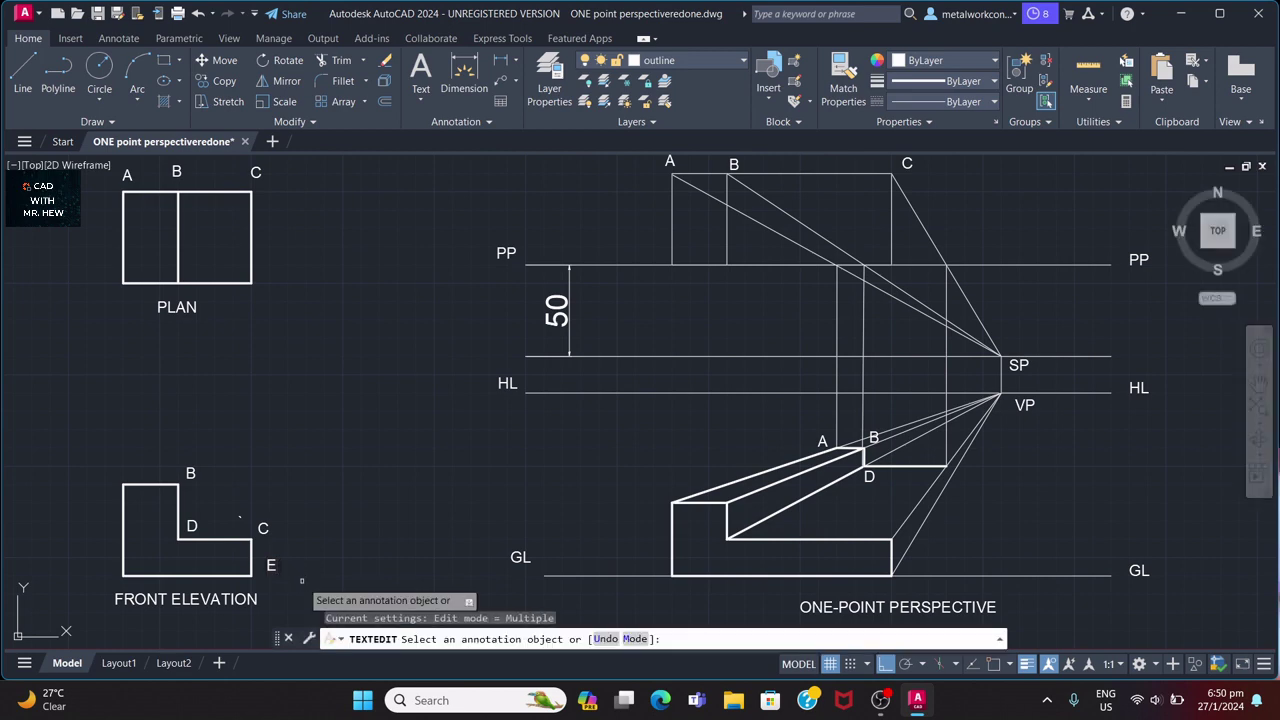
key("Escape")
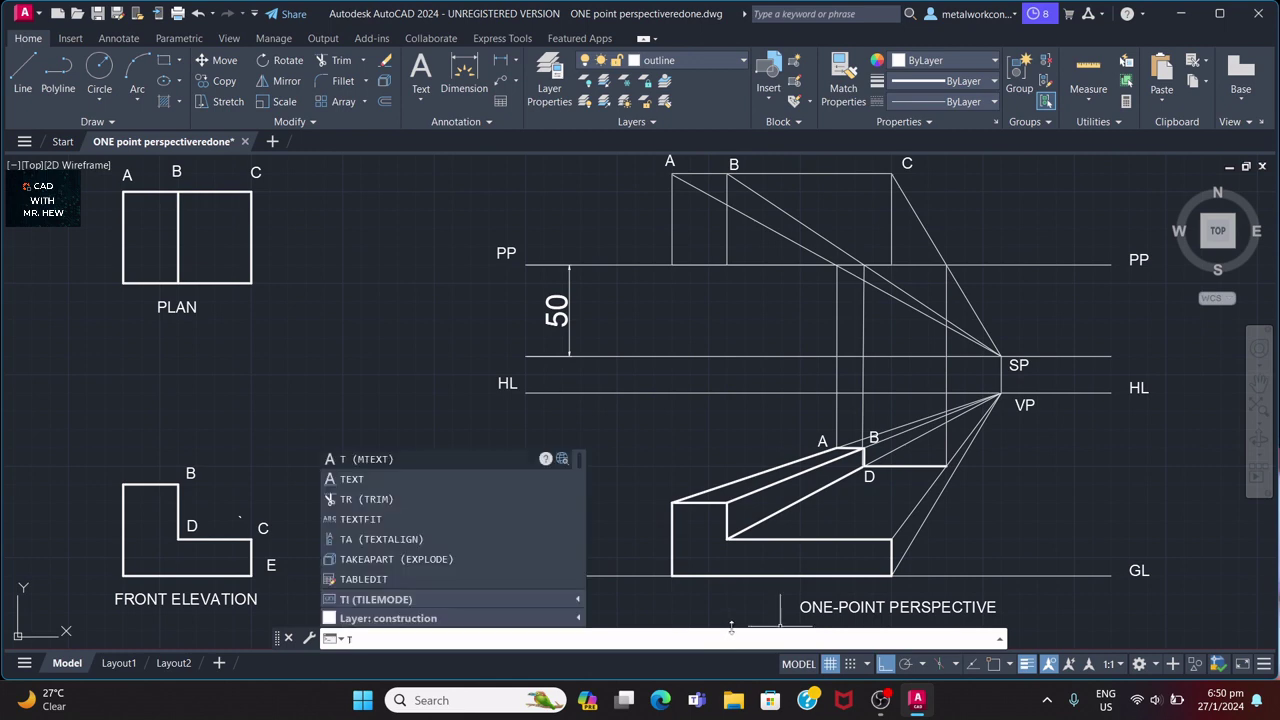
Place a text label C at the right end of D's short edge, default height, zero rotation.
left_click(484, 477)
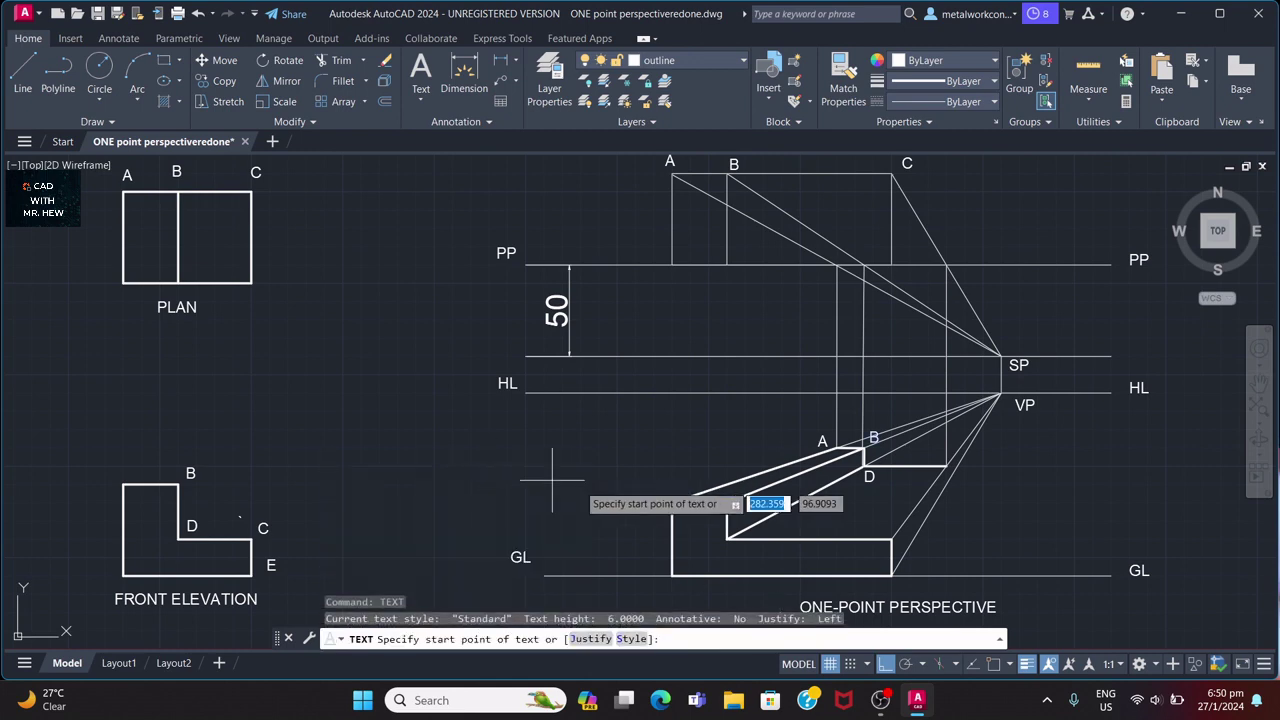
left_click(933, 462)
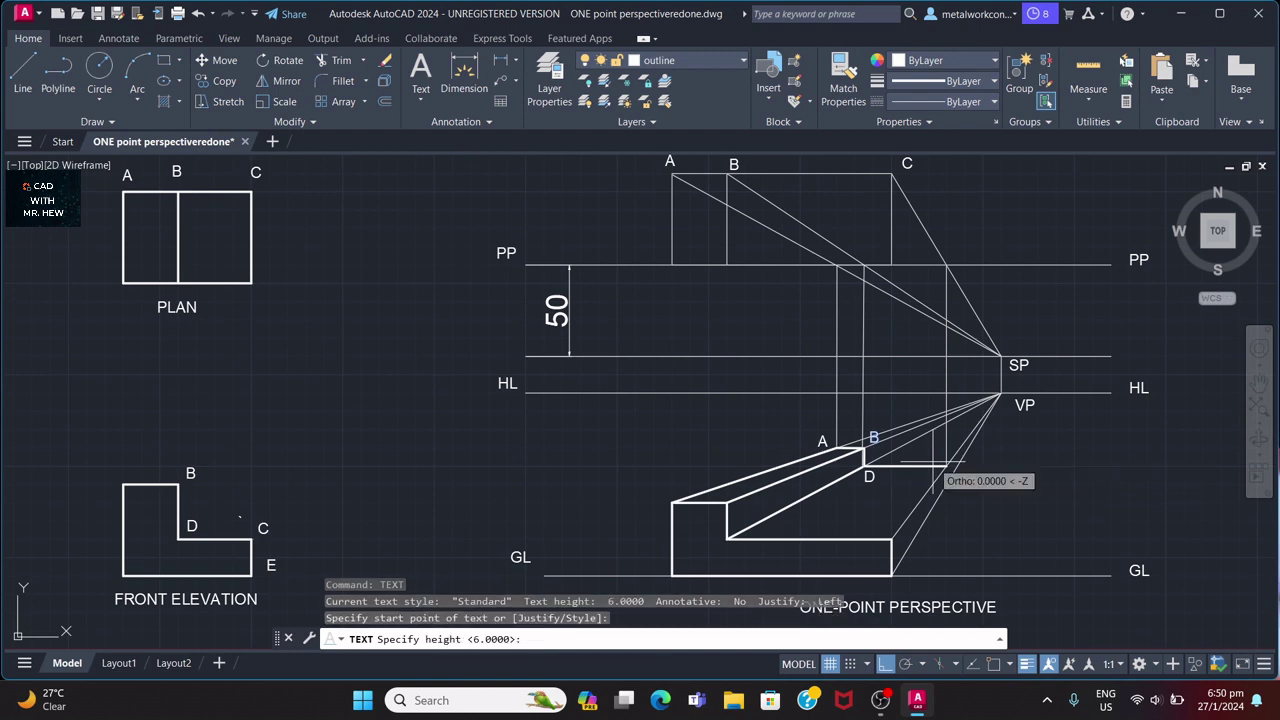
key("Return")
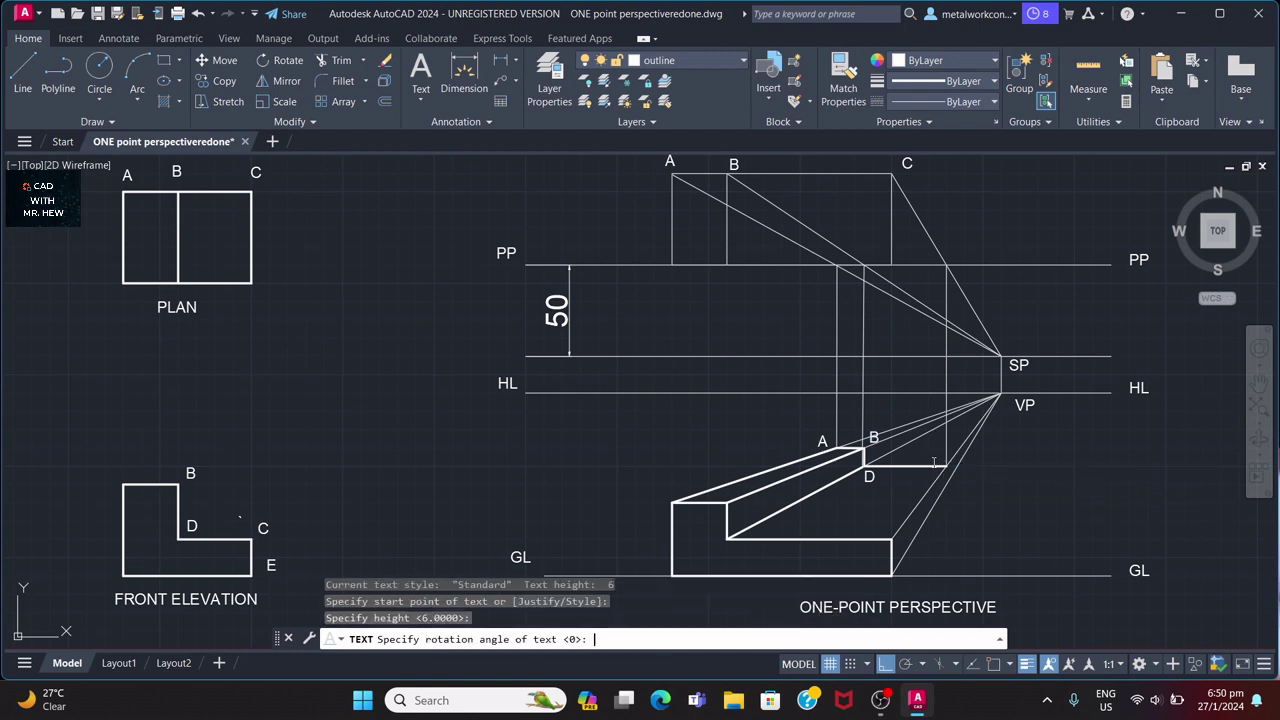
key("Return")
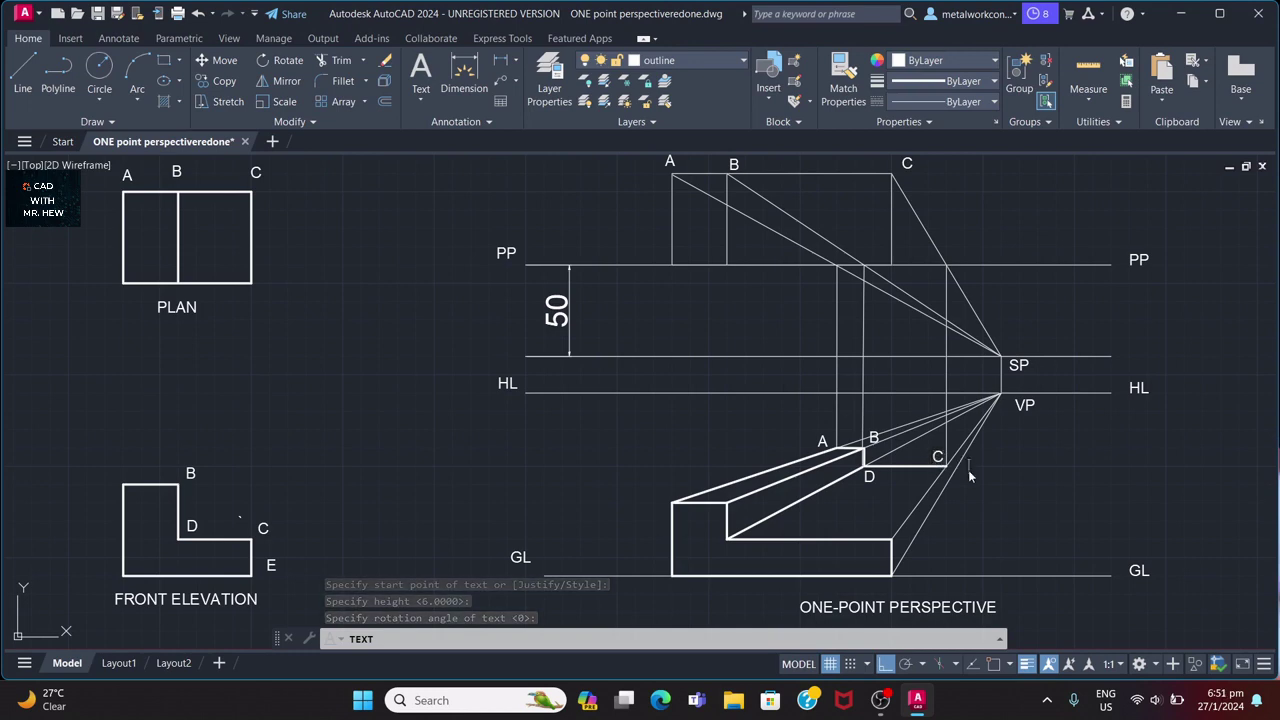
key("Return")
key("Return")
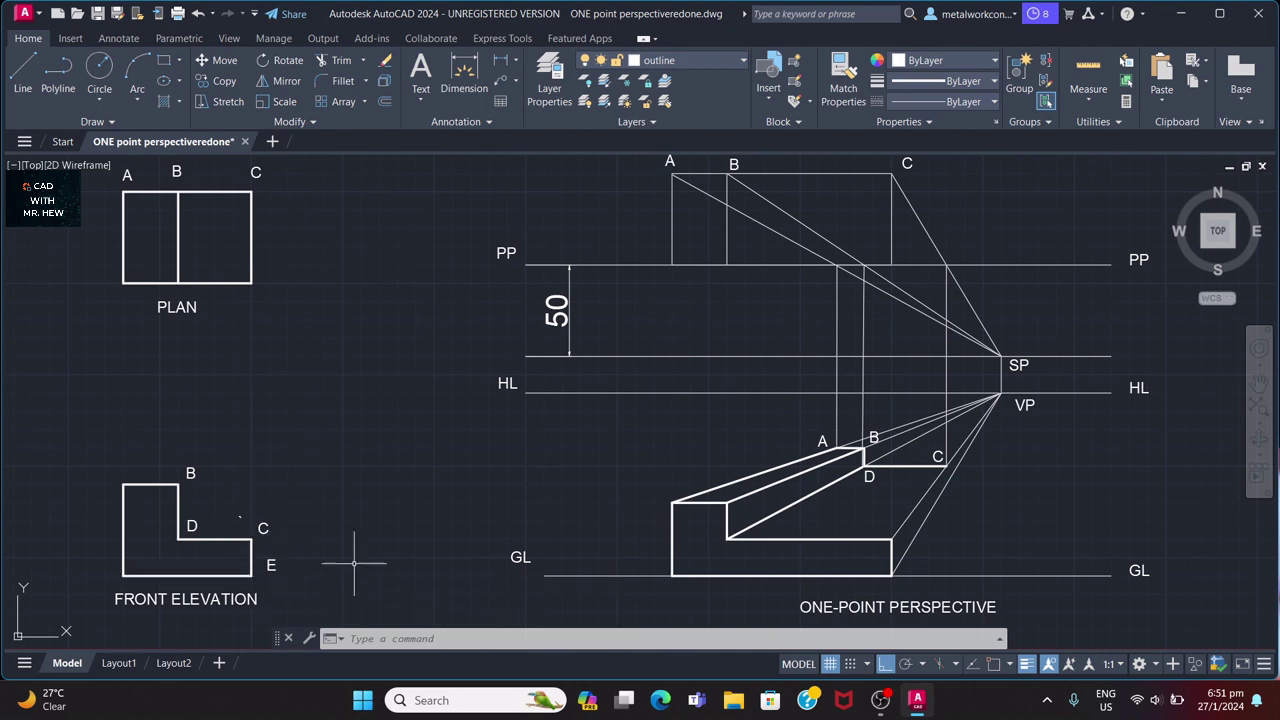
Put the VP-to-GL-corner line on the outline layer, then undo the change.
left_click(950, 493)
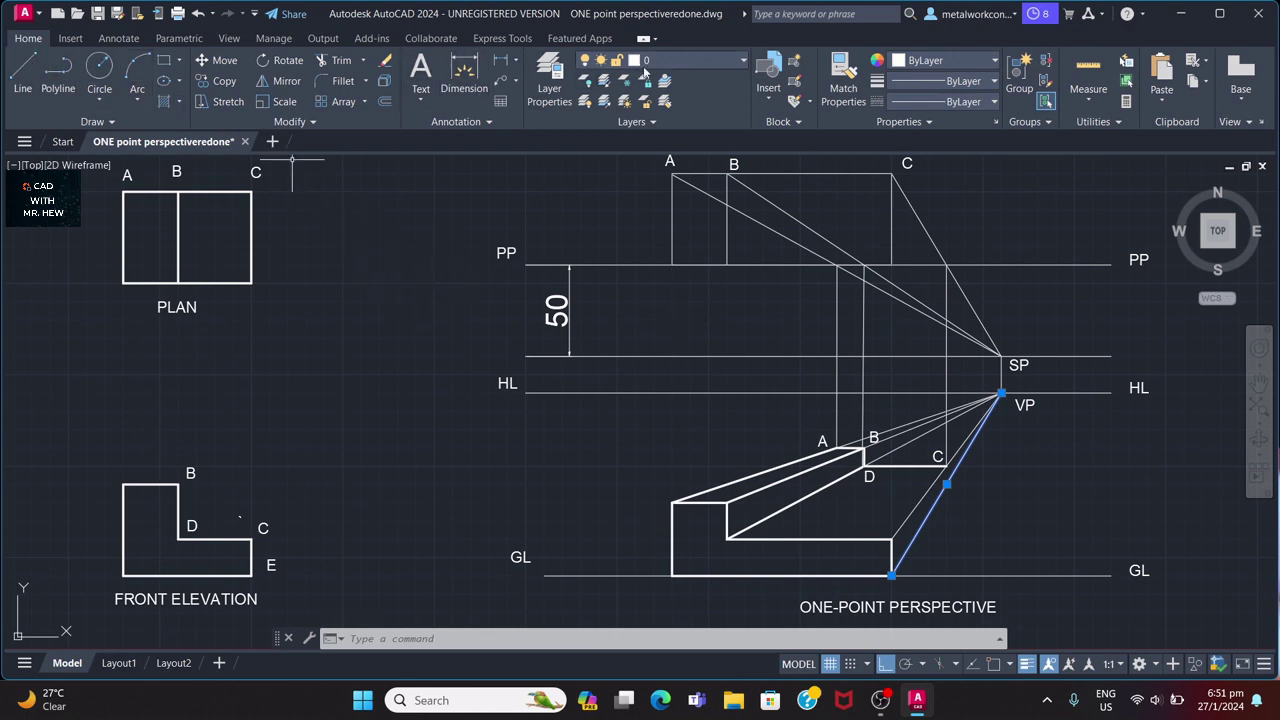
left_click(657, 62)
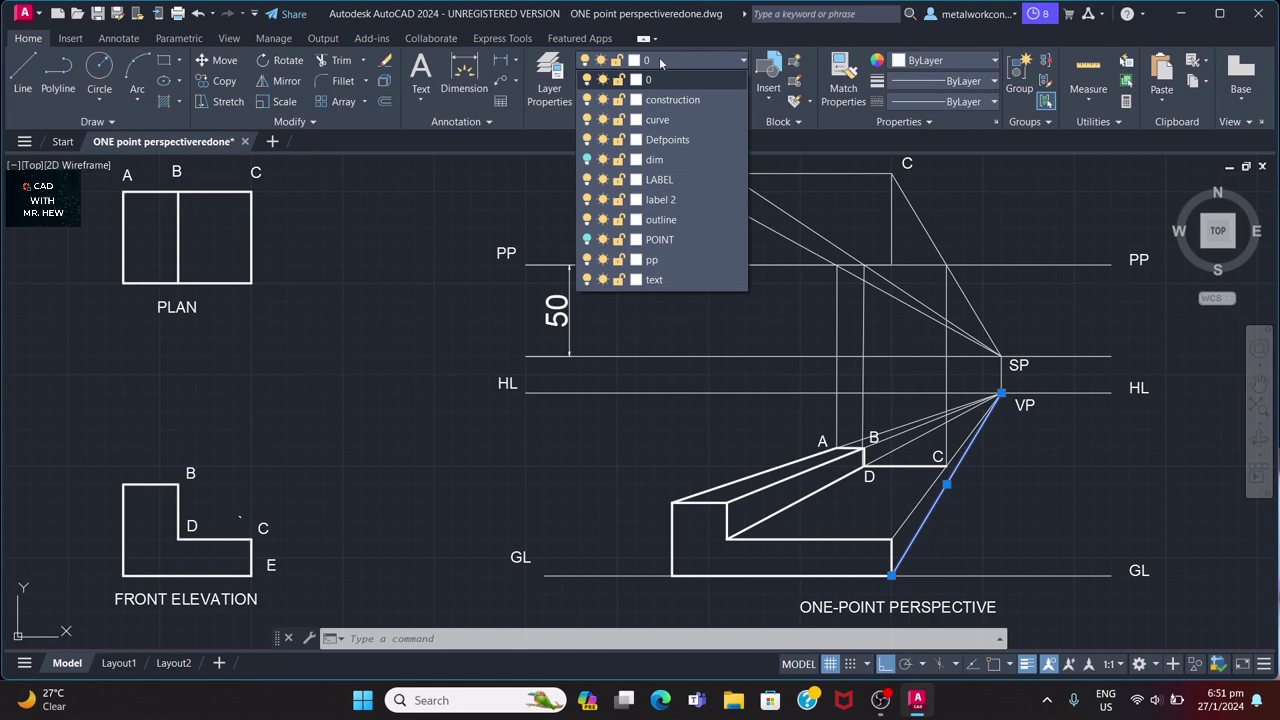
left_click(674, 220)
key("ctrl+z")
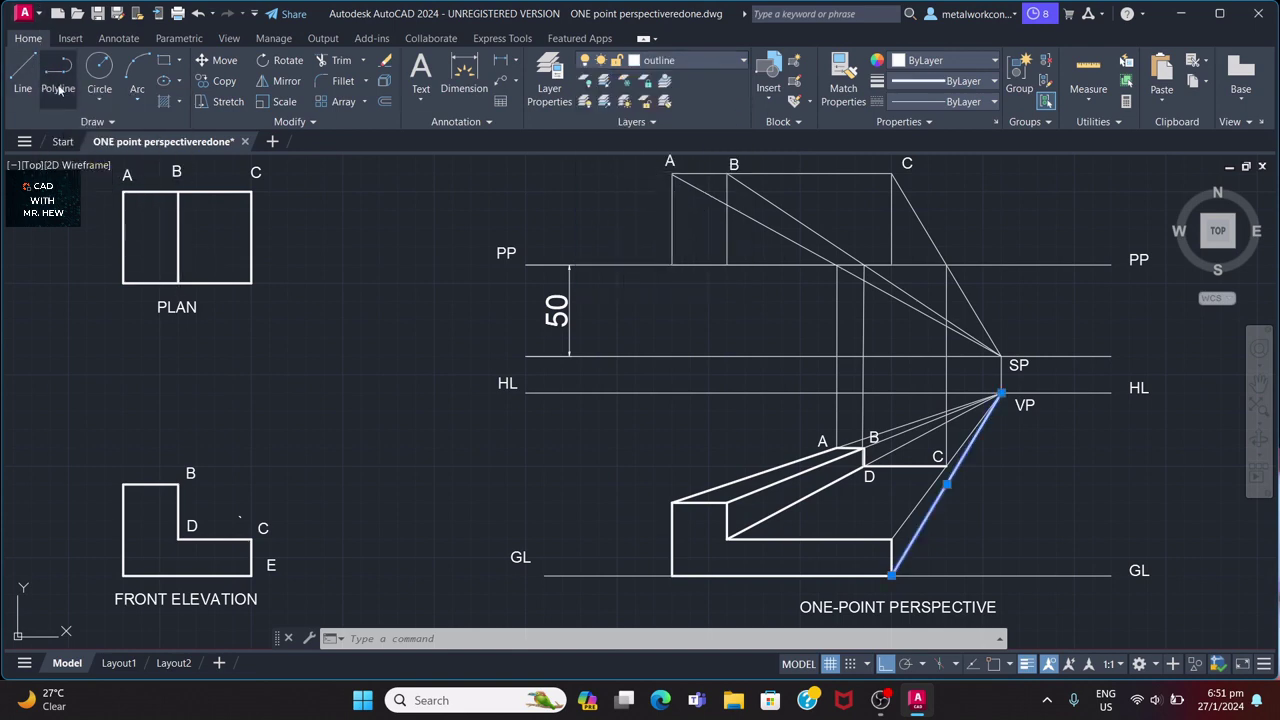
Draw a short vertical edge from corner C downward.
left_click(22, 72)
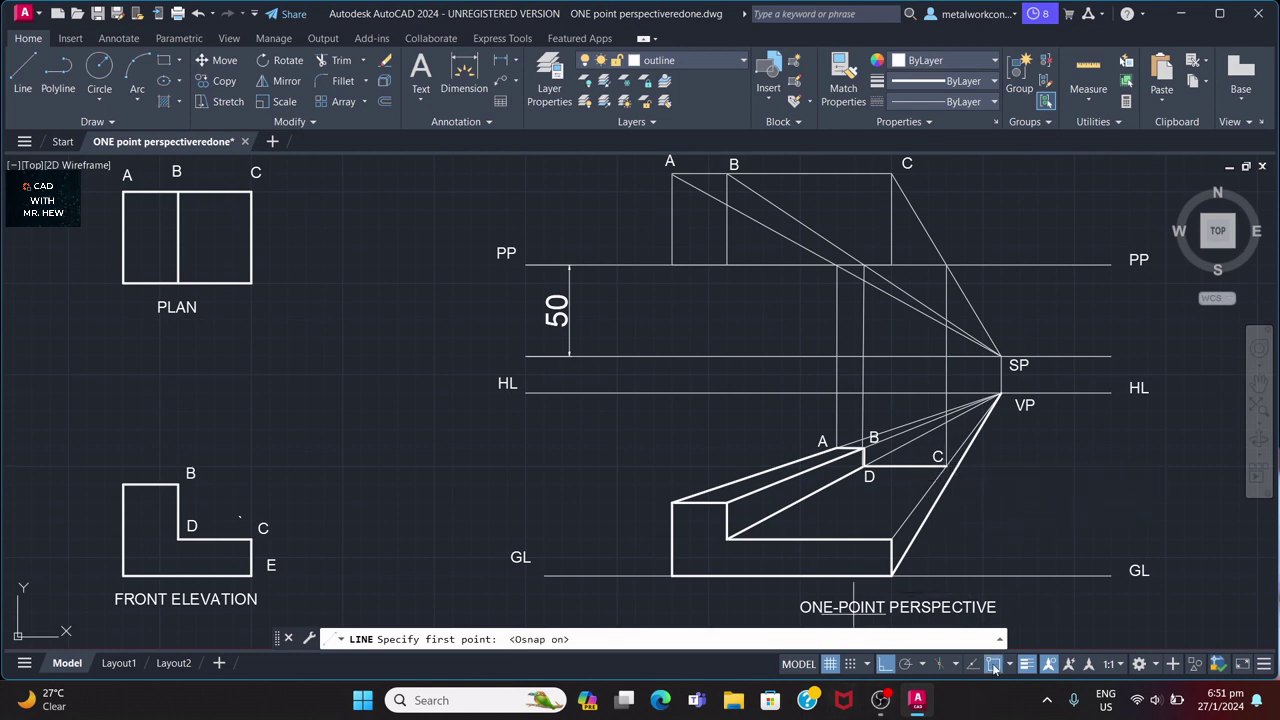
left_click(946, 466)
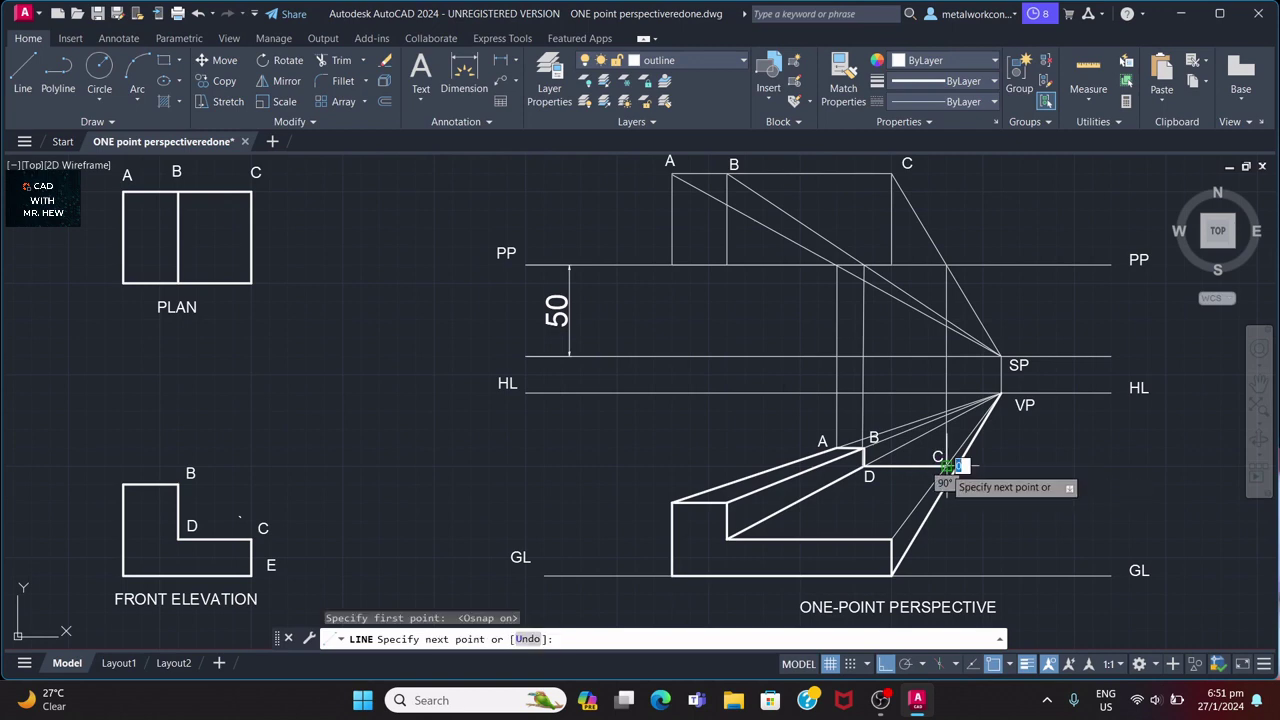
left_click(946, 484)
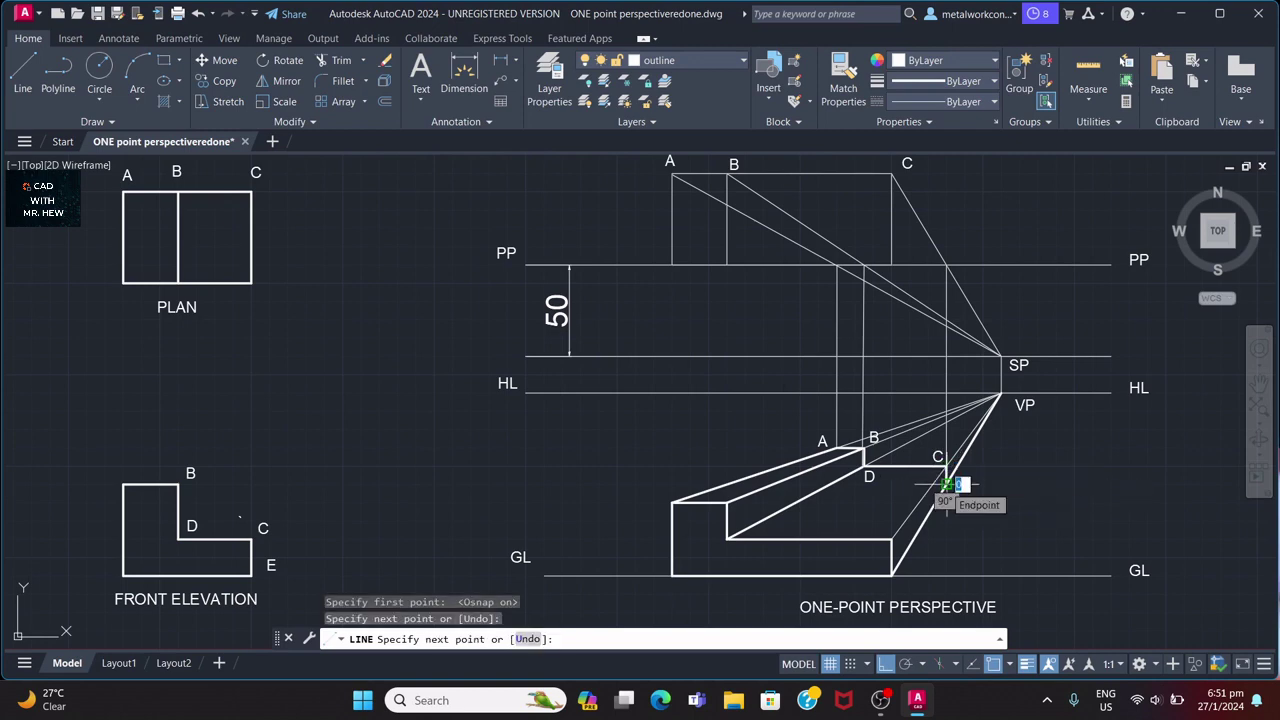
key("Return")
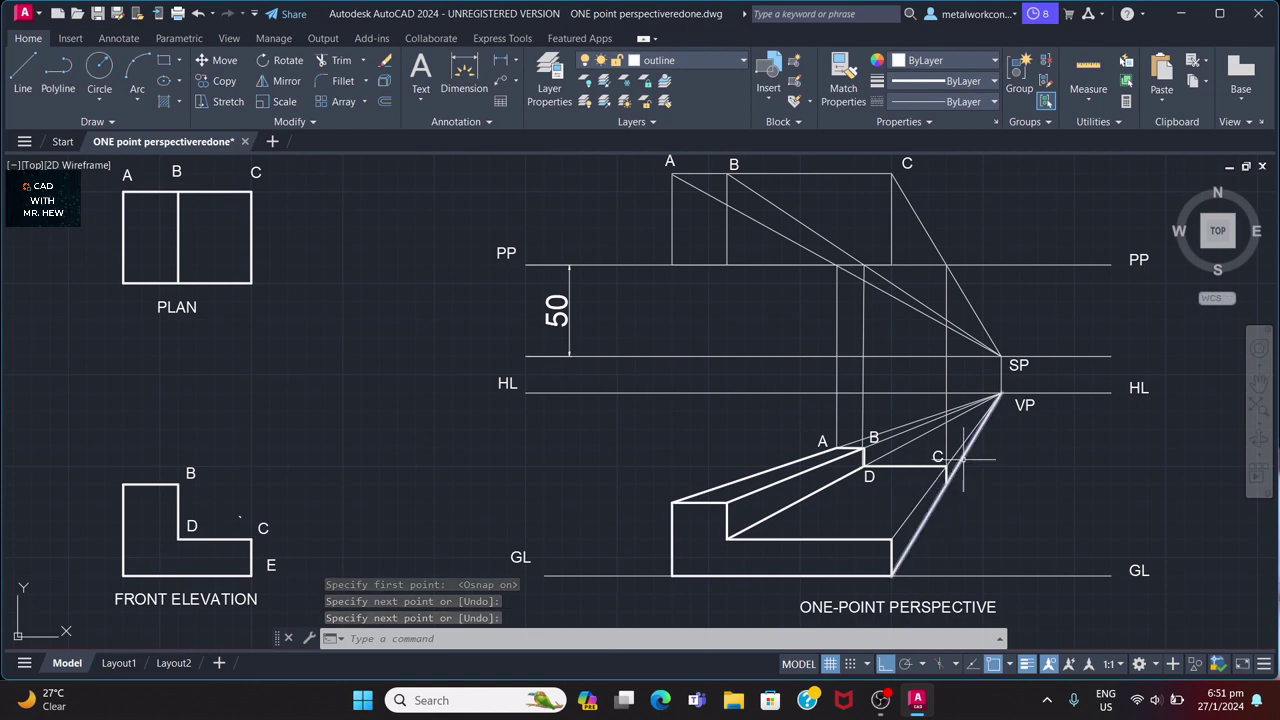
Put the slanted VP line on layer 0, then undo and clear the selection.
left_click(963, 461)
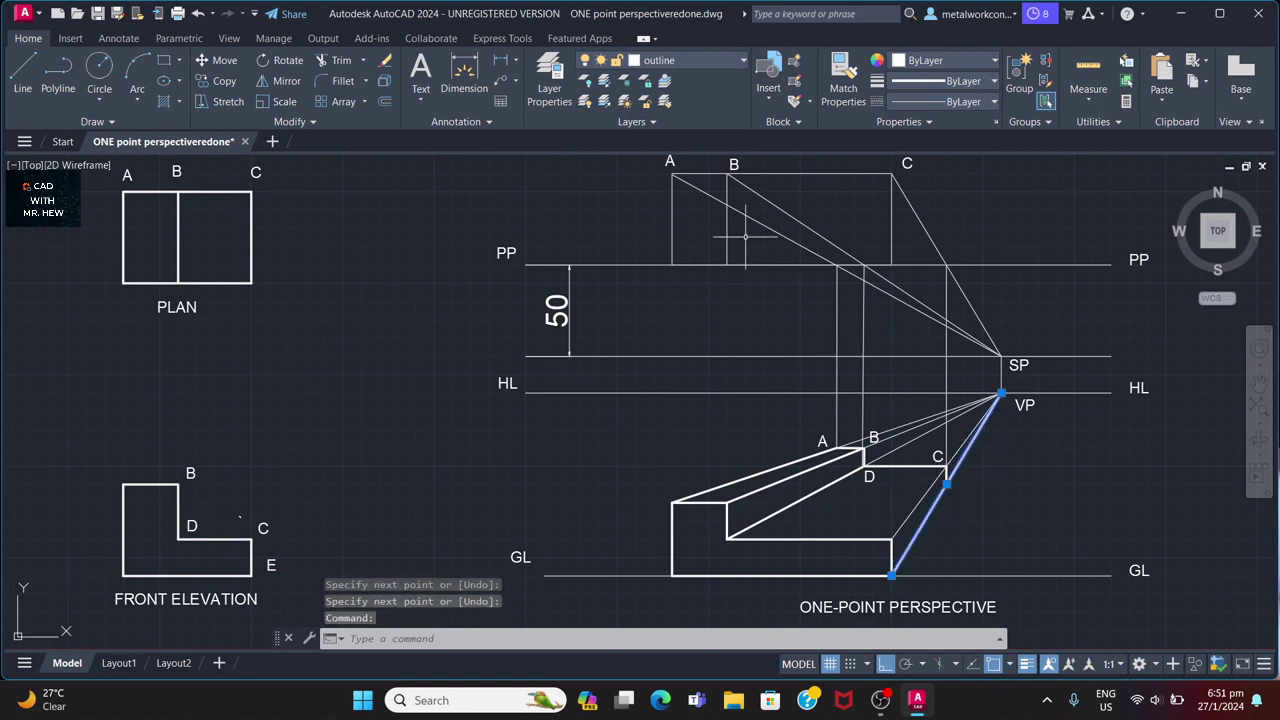
left_click(703, 60)
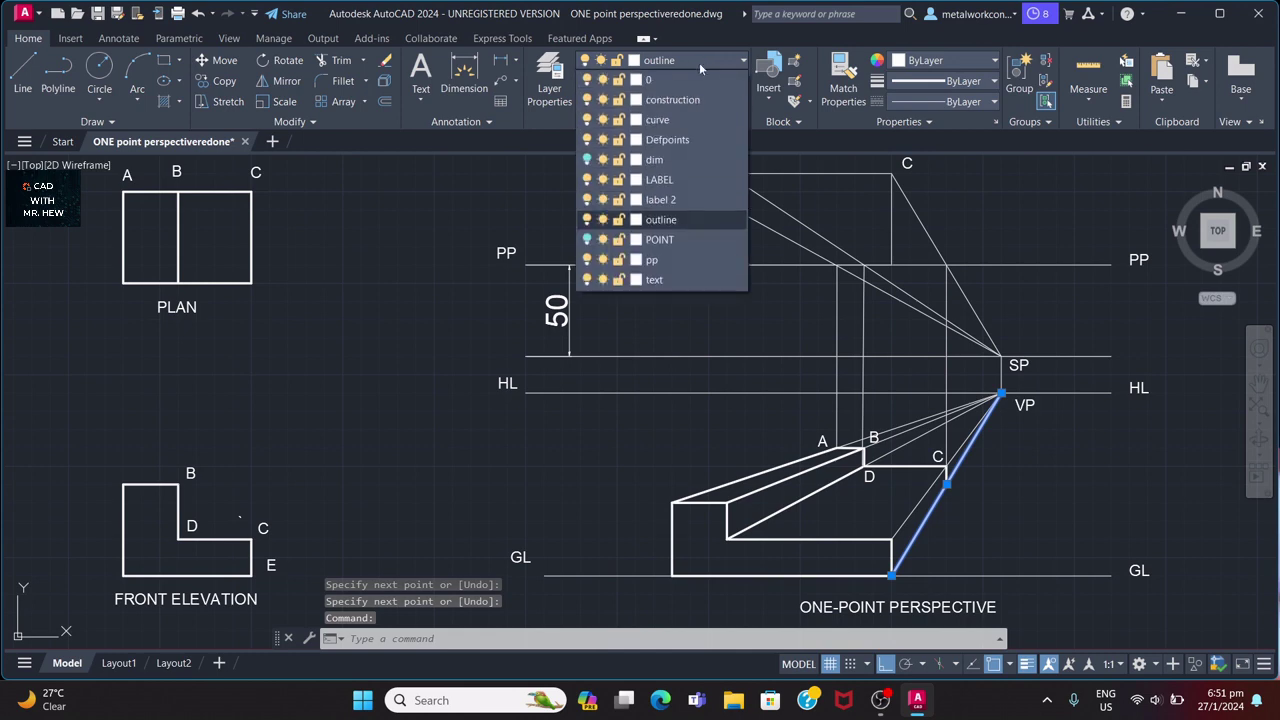
left_click(674, 78)
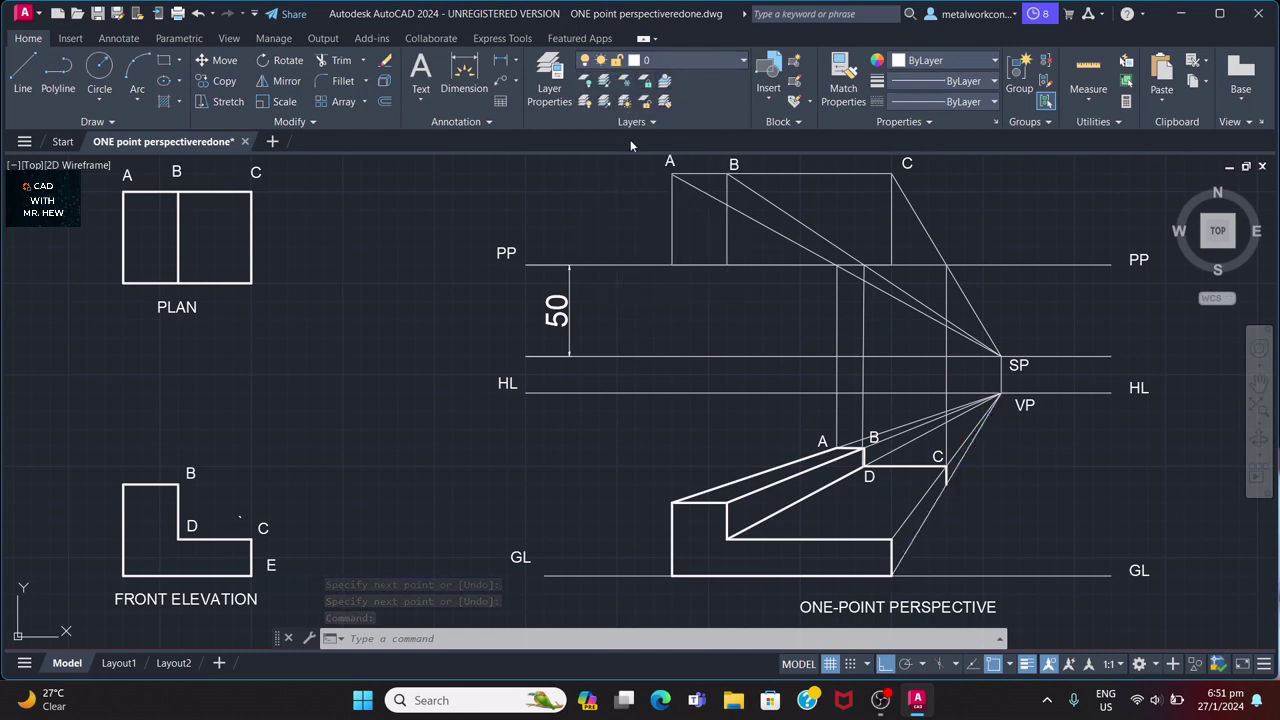
key("ctrl+z")
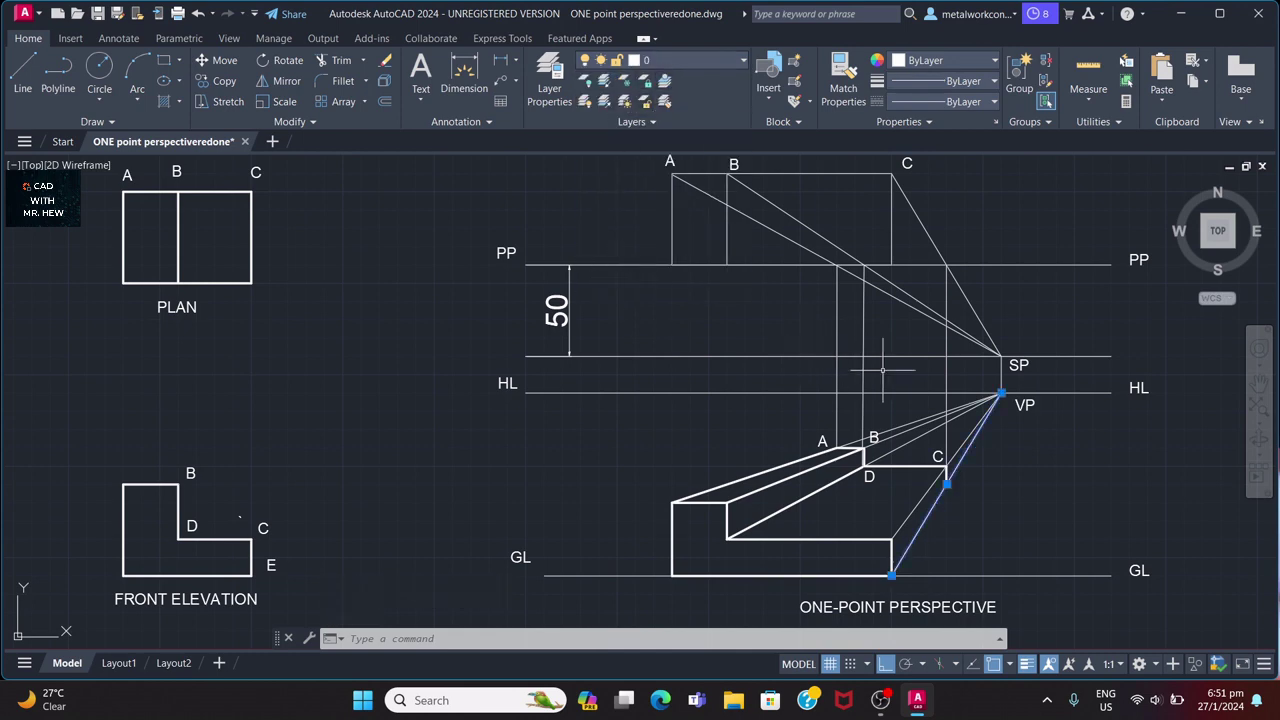
left_click(1022, 490)
key("Escape")
key("Escape")
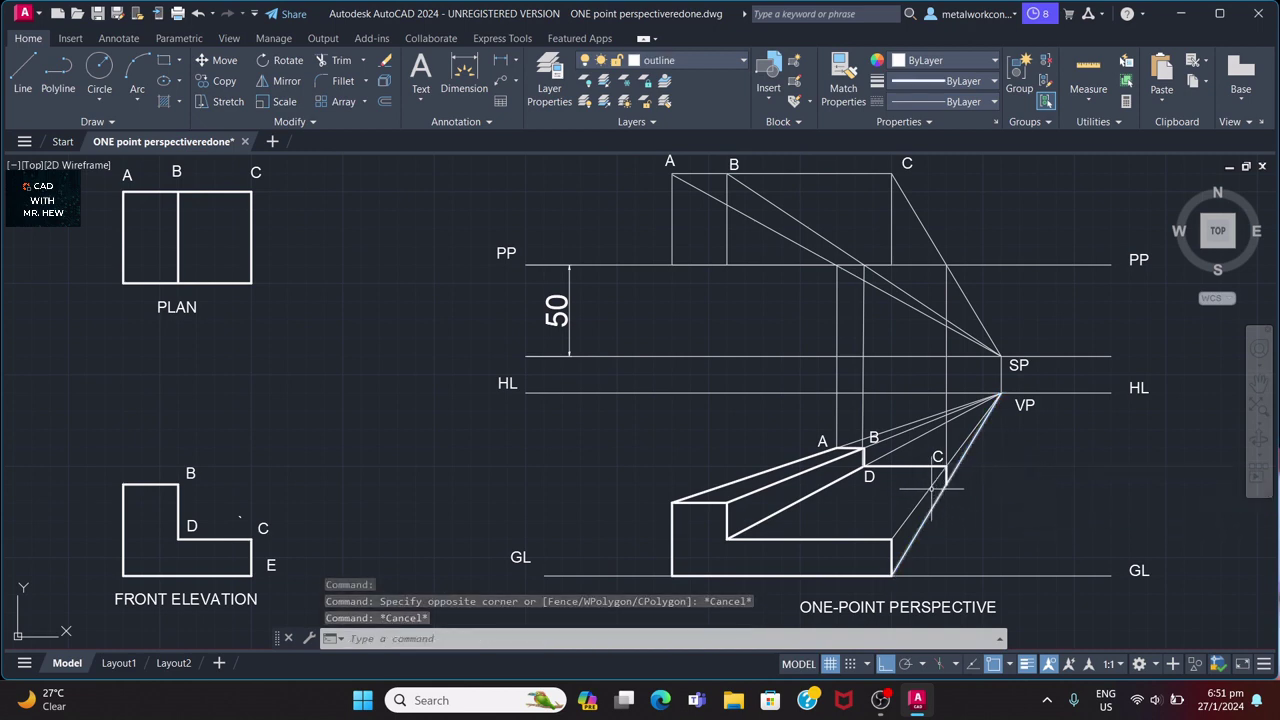
With outline current and ortho off, draw an edge from below C to the front base corner.
left_click(677, 62)
left_click(659, 222)
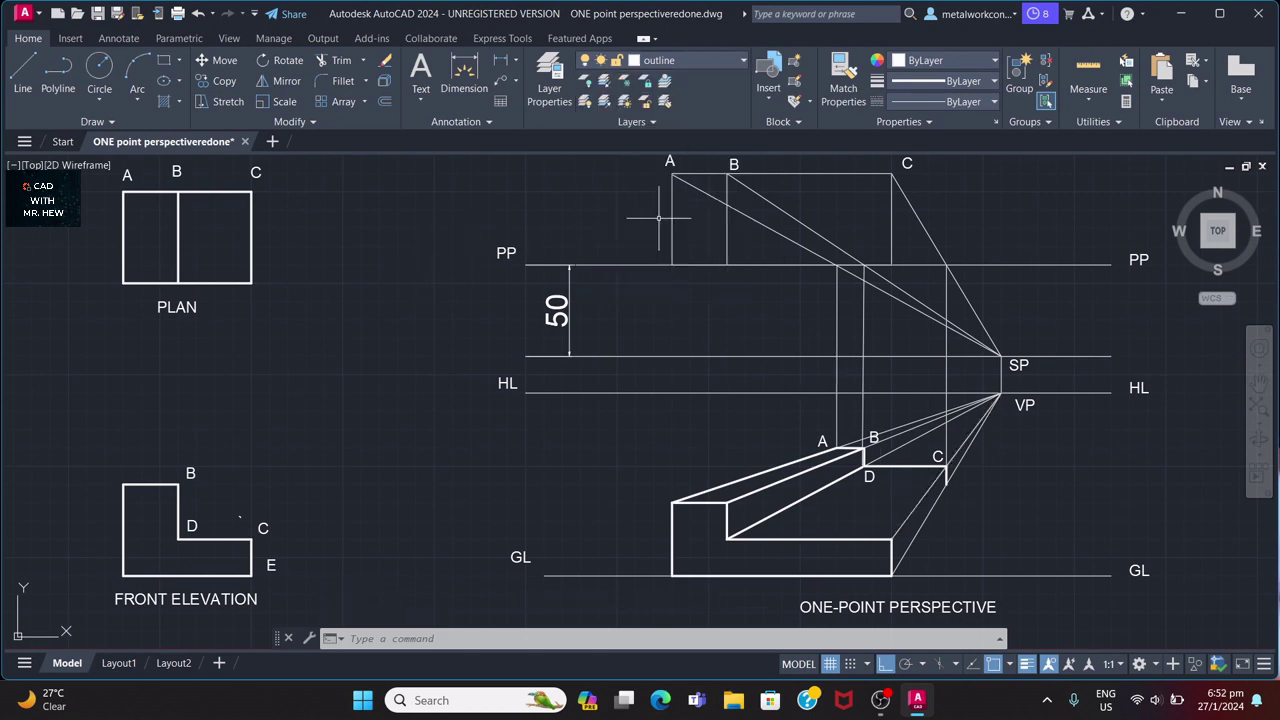
left_click(26, 73)
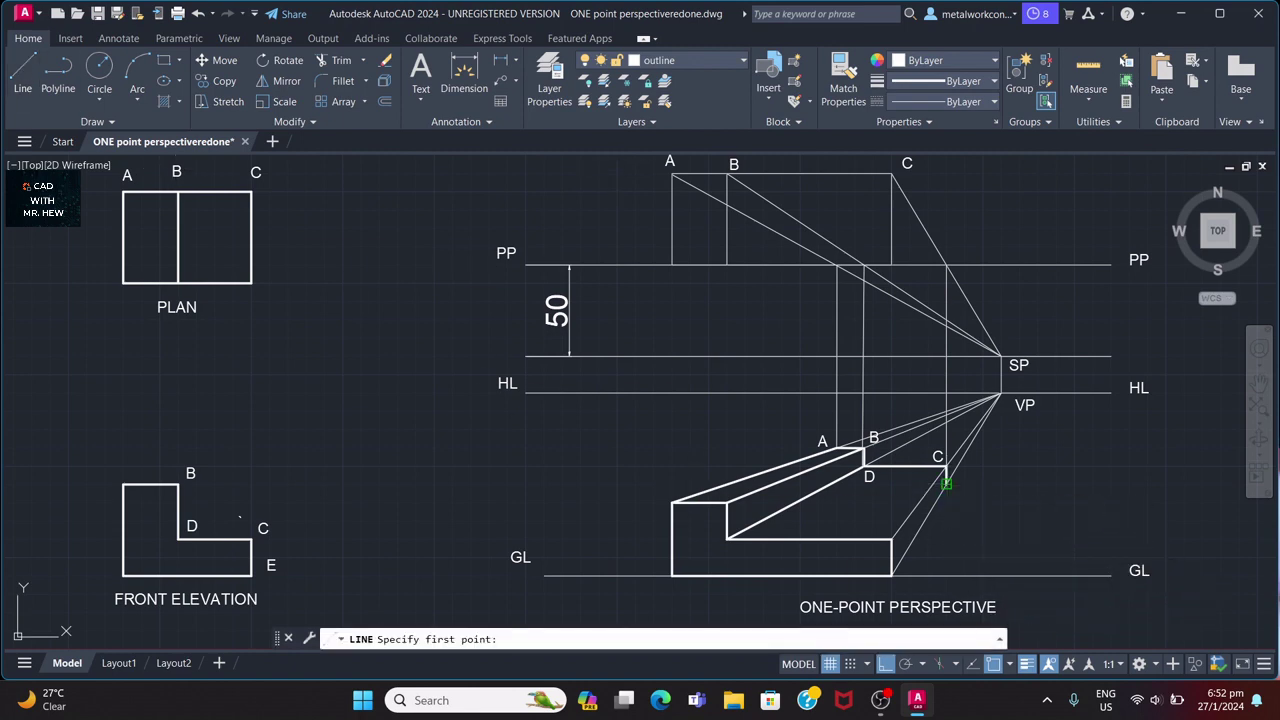
left_click(945, 484)
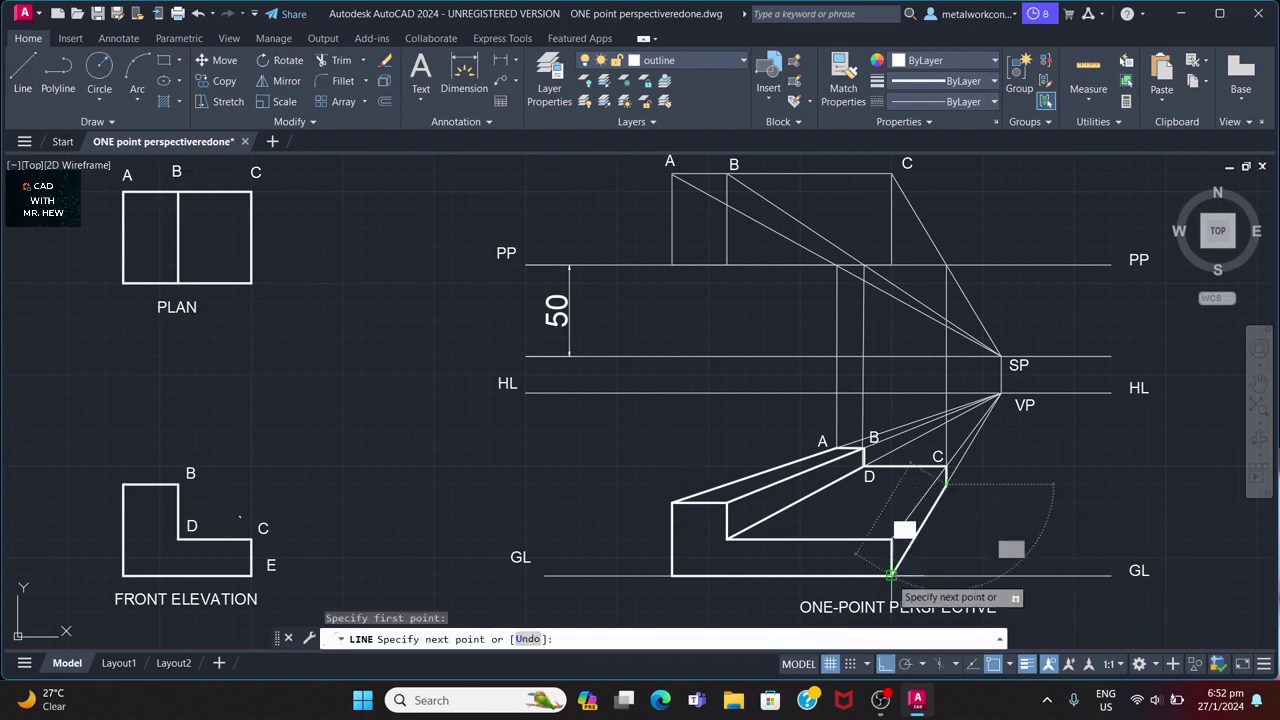
left_click(891, 573)
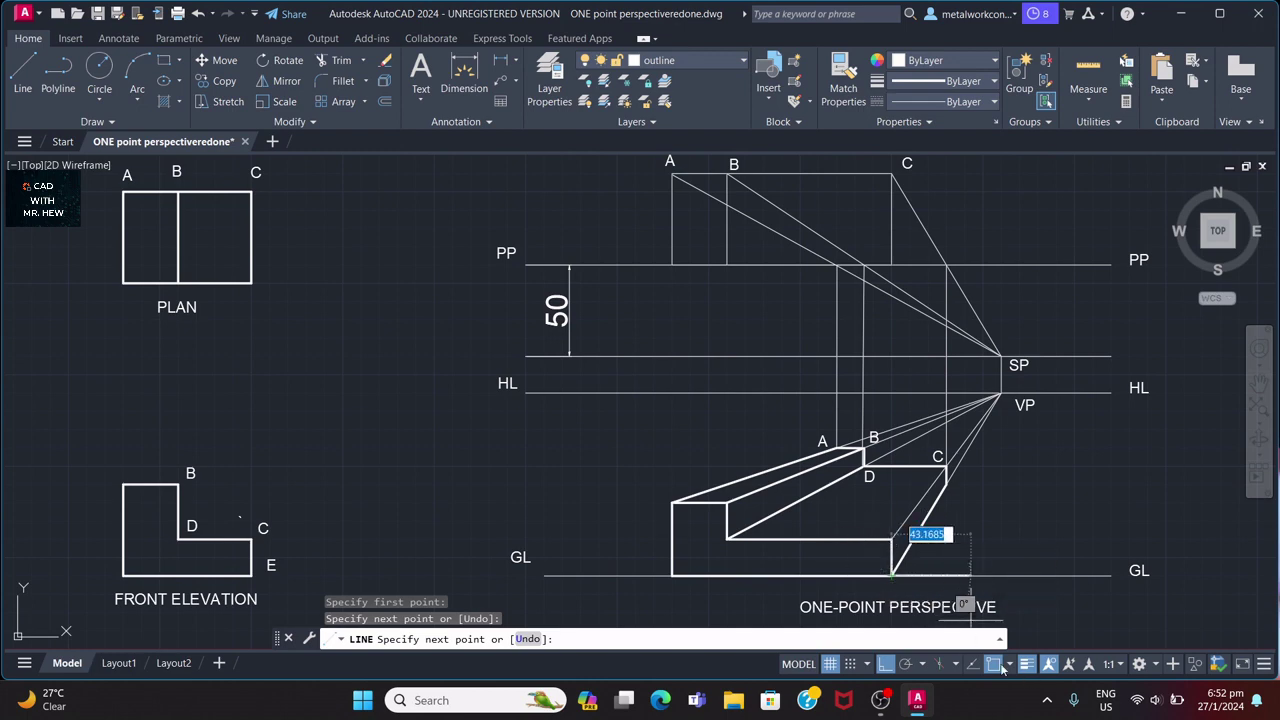
left_click(884, 665)
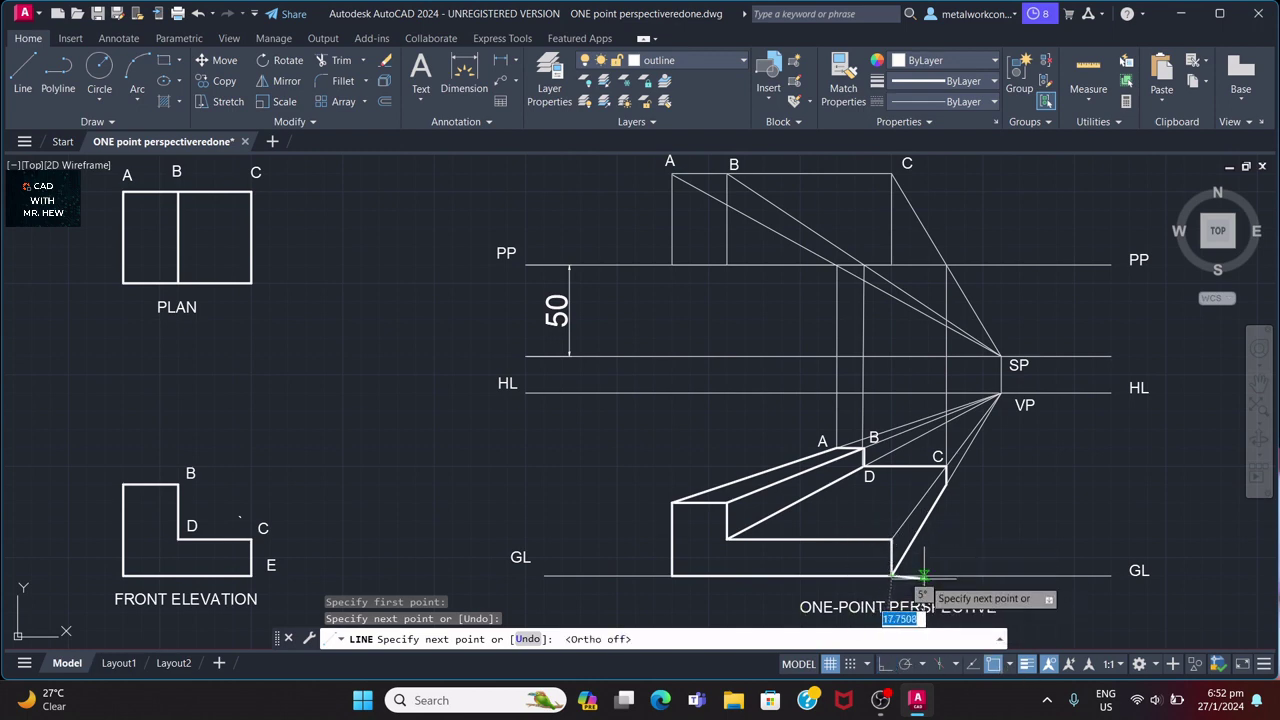
key("Return")
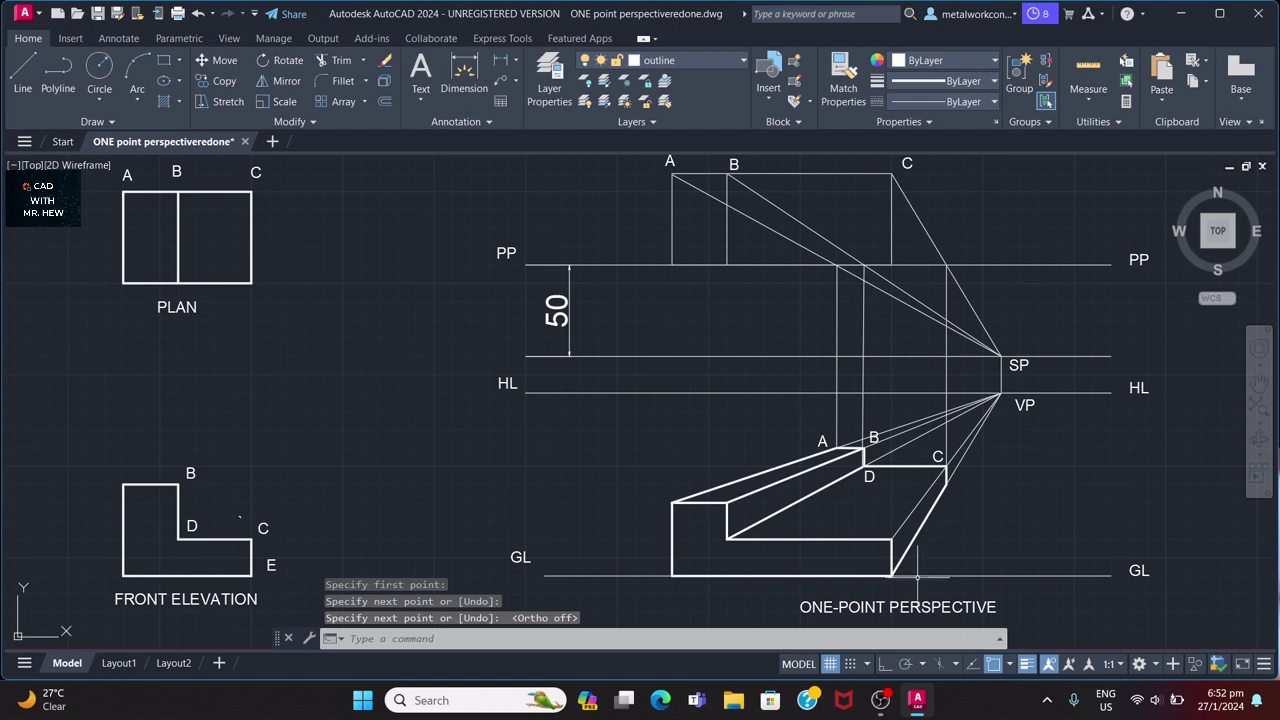
Draw the slanted edge from corner C to the block's front base corner.
left_click(22, 70)
left_click(946, 466)
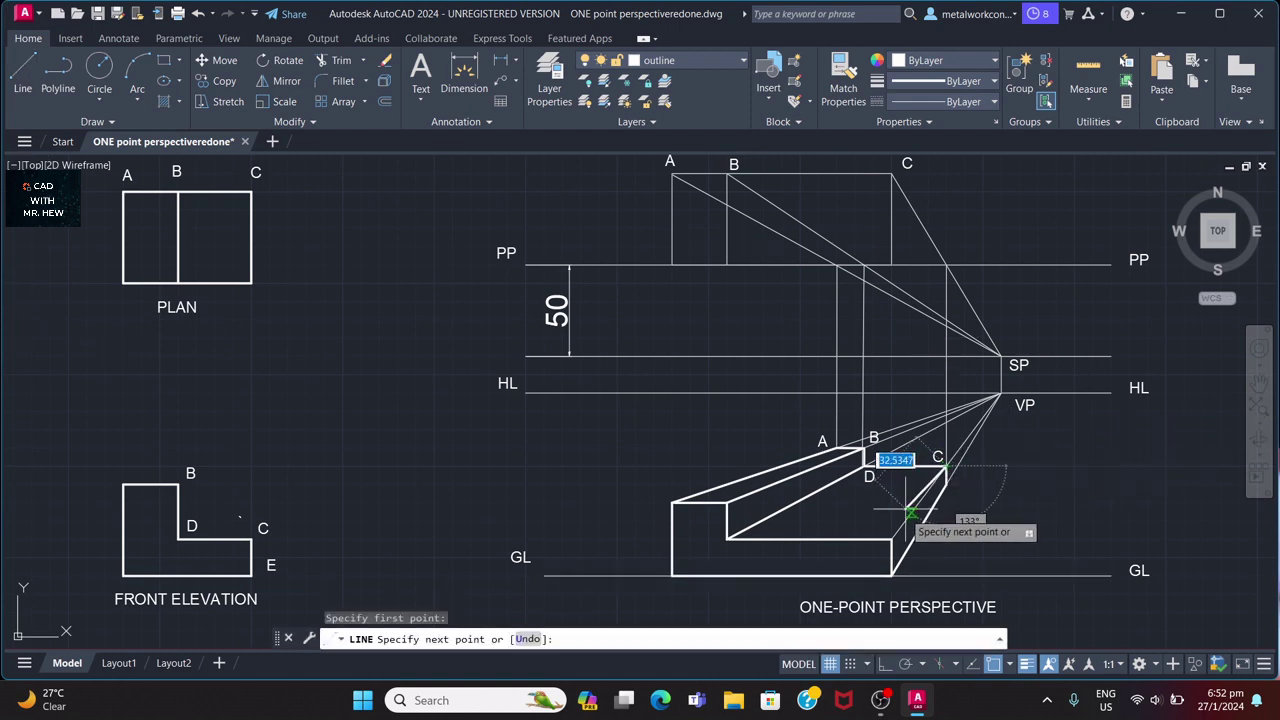
left_click(891, 538)
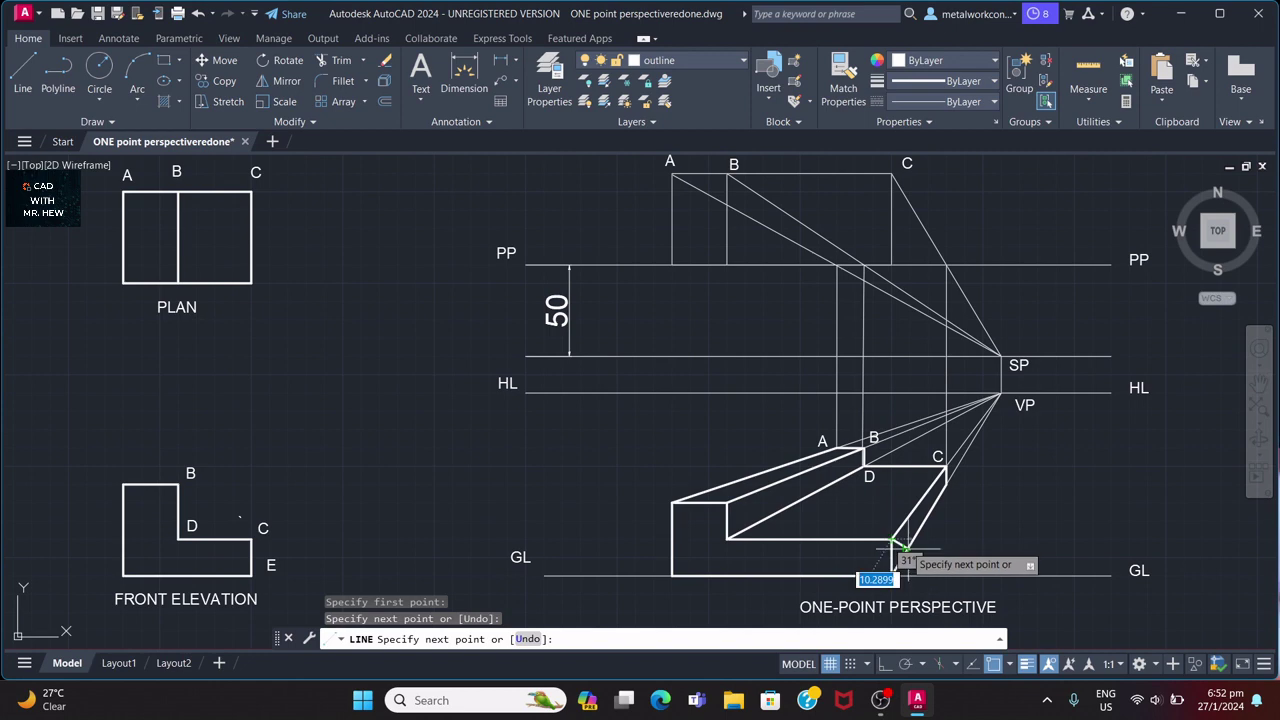
key("Return")
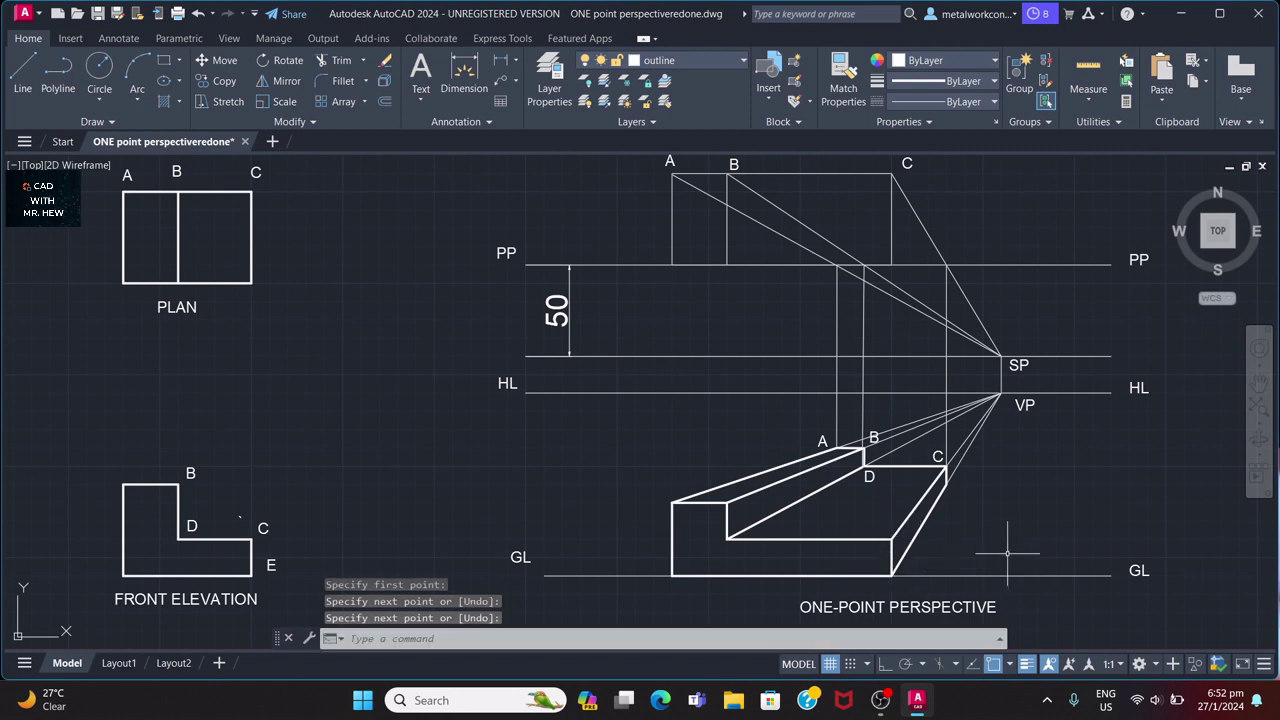
Set the outline layer's colour to blue (5).
left_click(636, 62)
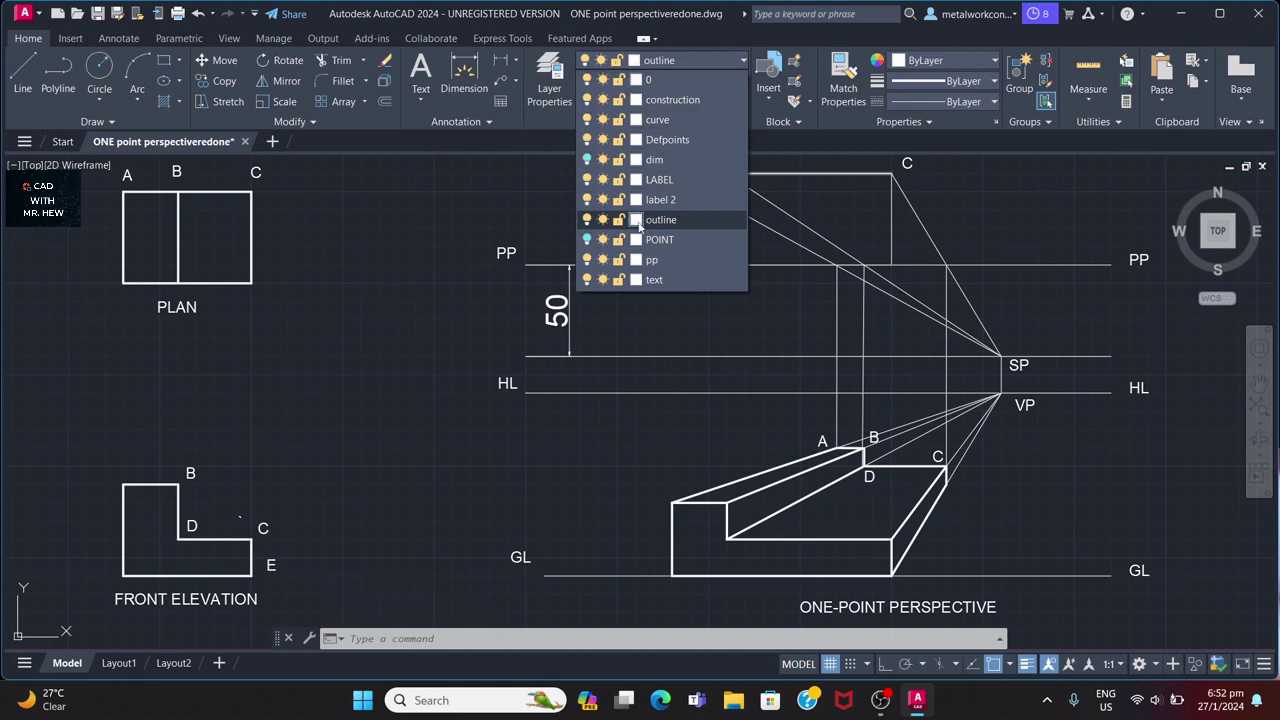
left_click(636, 220)
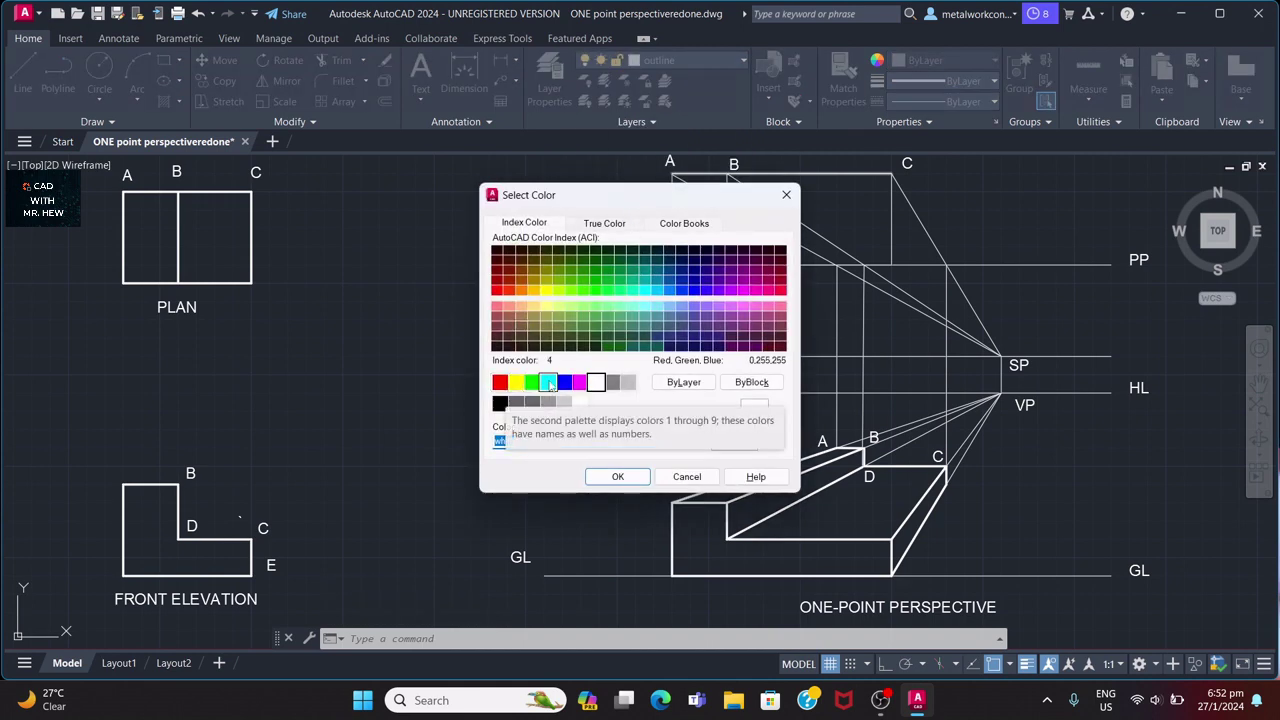
left_click(563, 383)
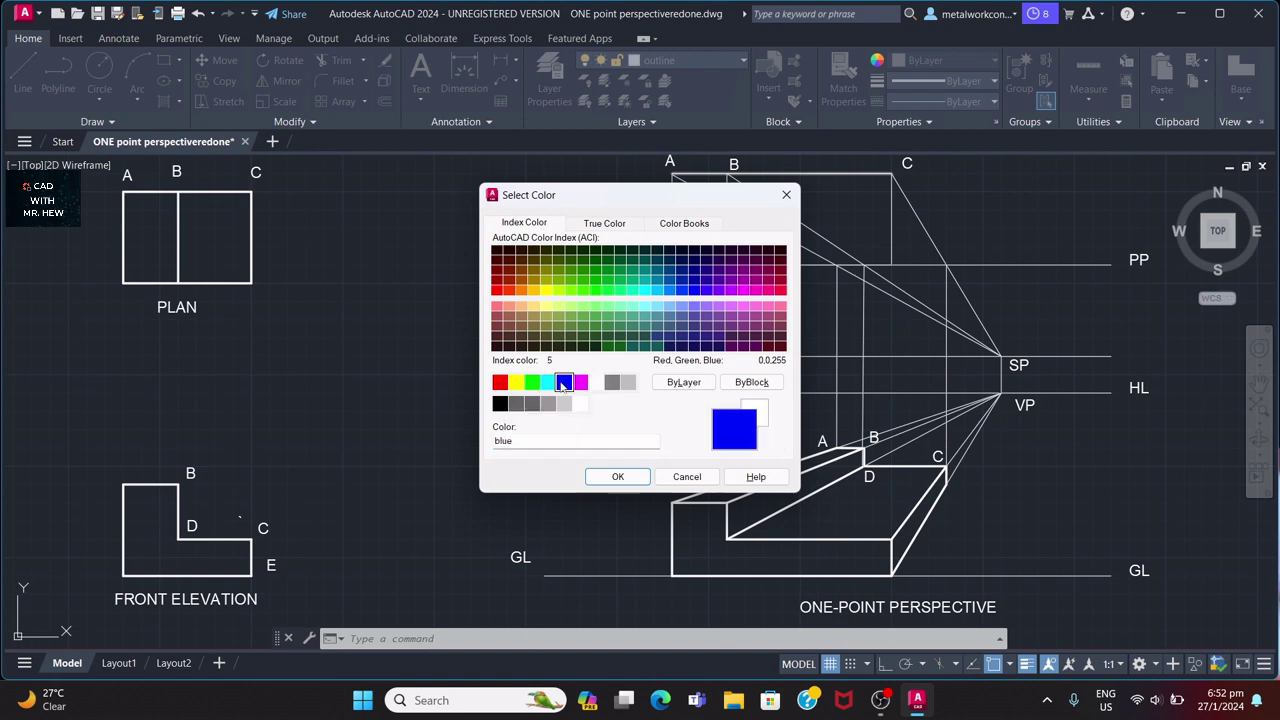
left_click(618, 477)
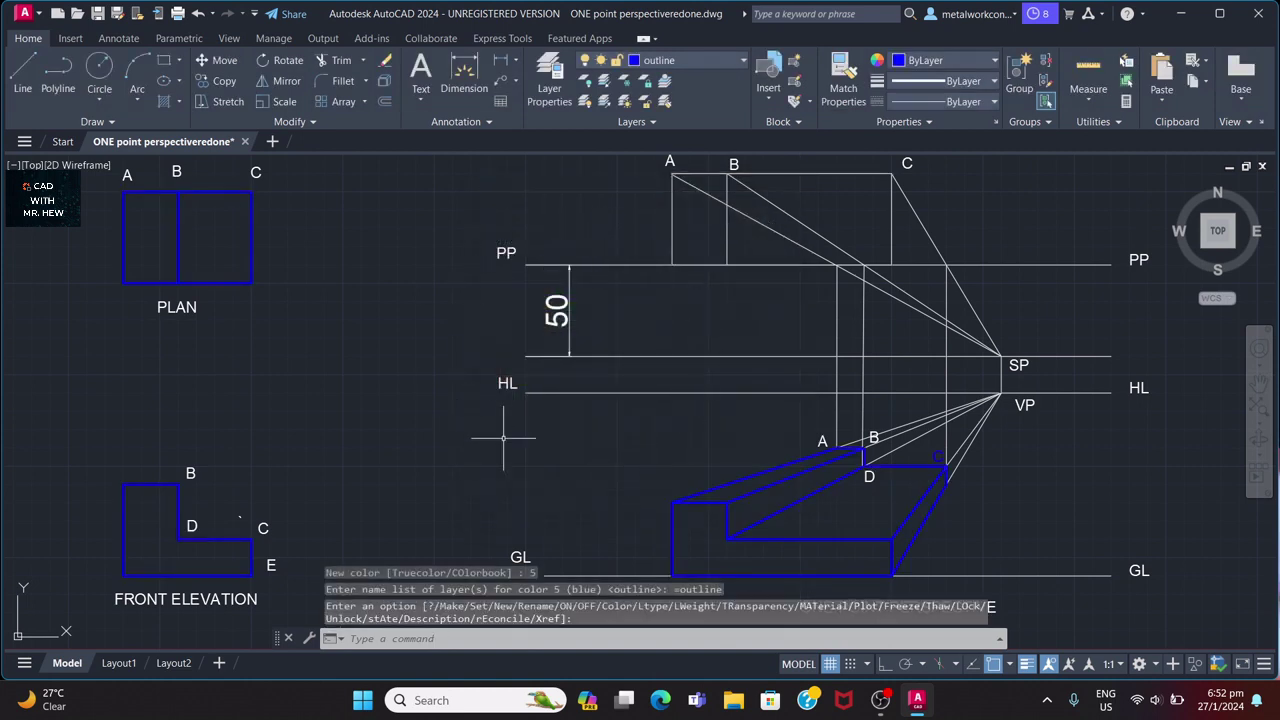